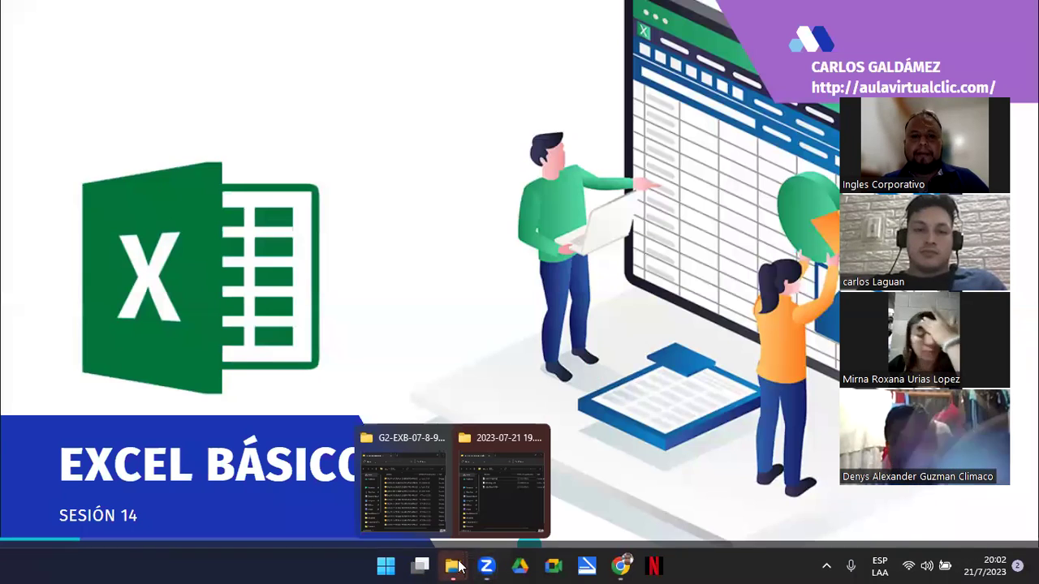
Browse the Zoom recordings folder, then hide the file window to reveal the title slide.
{"action": "left_click", "coordinate": [505, 498]}
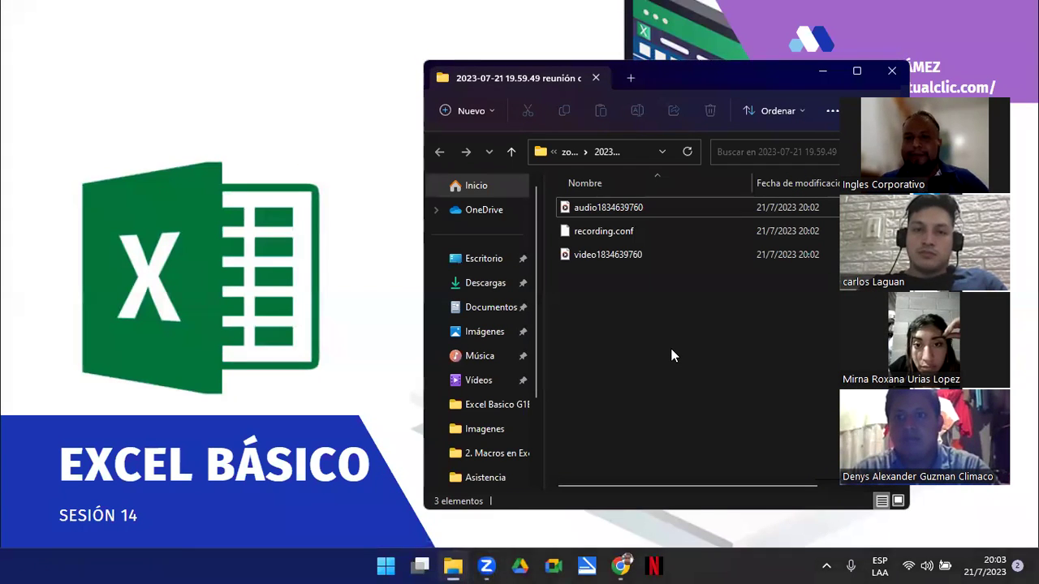
{"action": "left_click", "coordinate": [509, 154]}
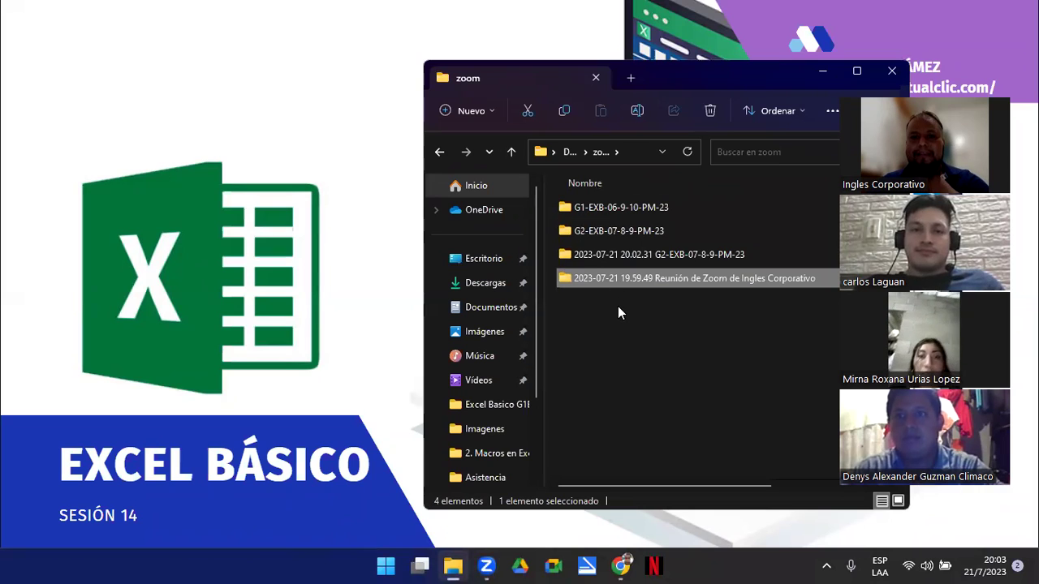
{"action": "left_click", "coordinate": [822, 72]}
{"action": "mouse_move", "coordinate": [244, 284]}
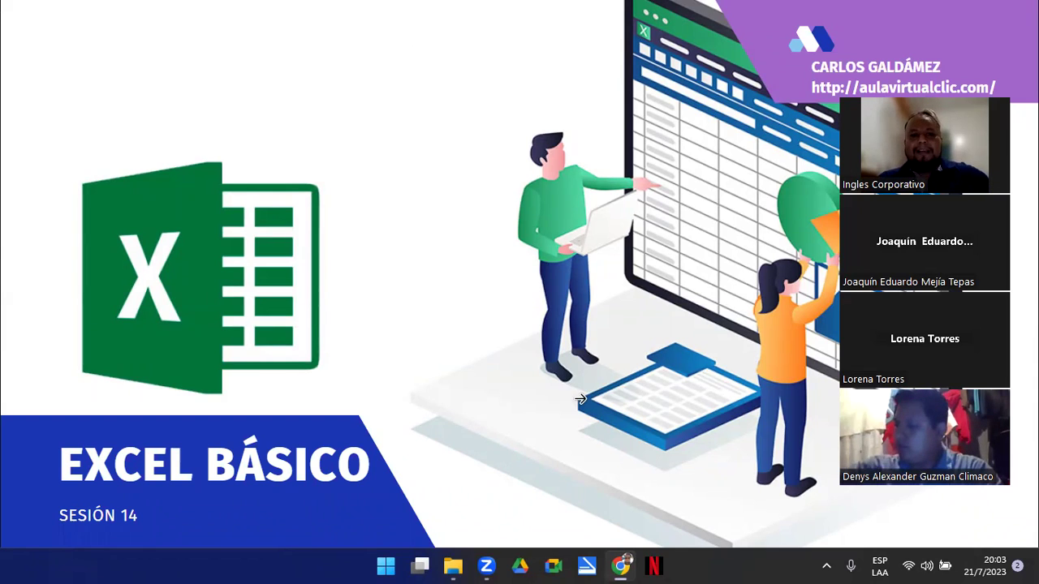
Advance from the Excel Básico title slide to the Agenda slide (Tema, Objetivo, Desarrollo del Contenido).
{"action": "left_click", "coordinate": [726, 179]}
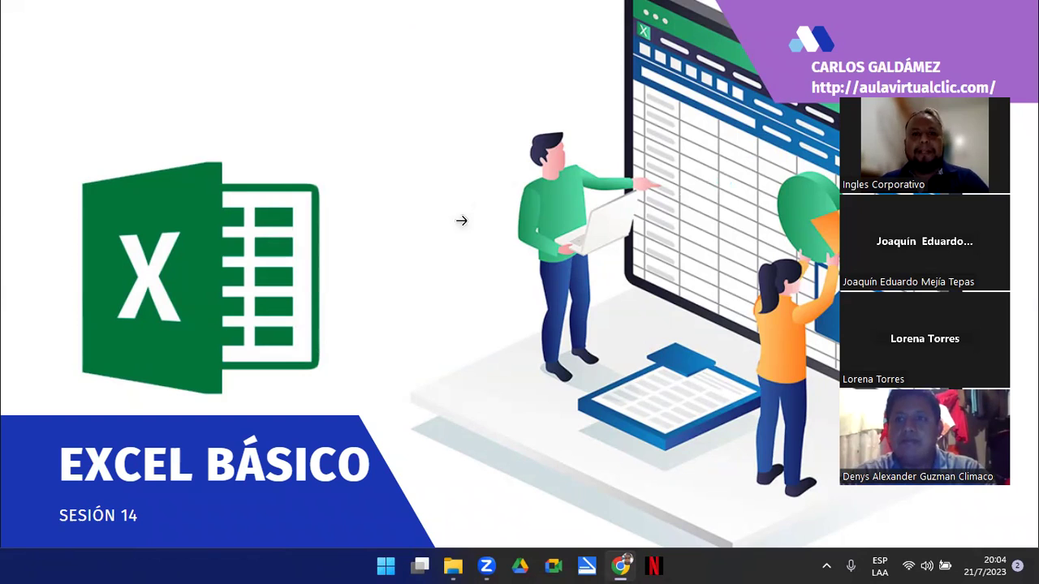
{"action": "left_click", "coordinate": [461, 220]}
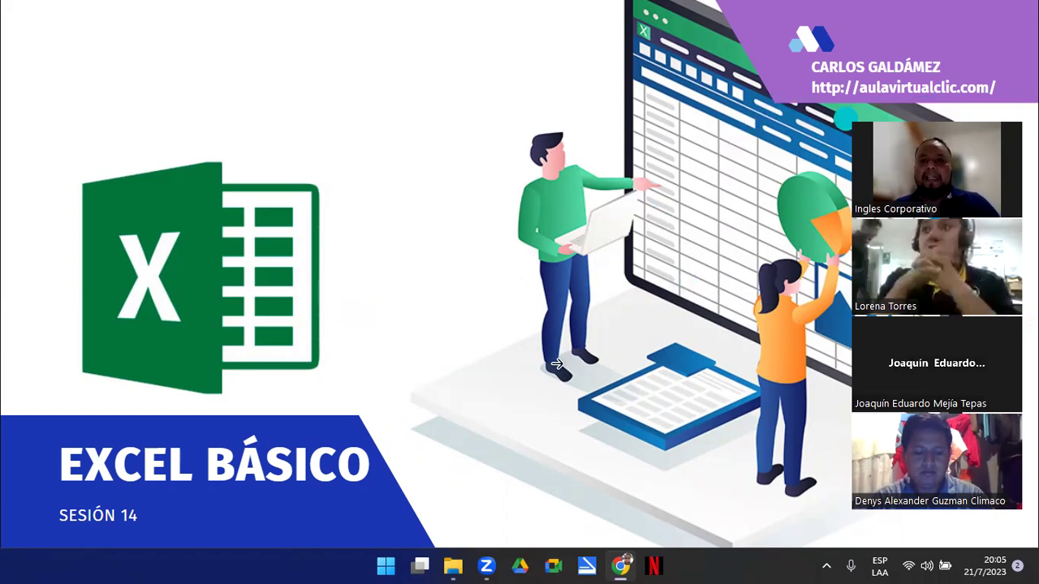
{"action": "left_click", "coordinate": [619, 324]}
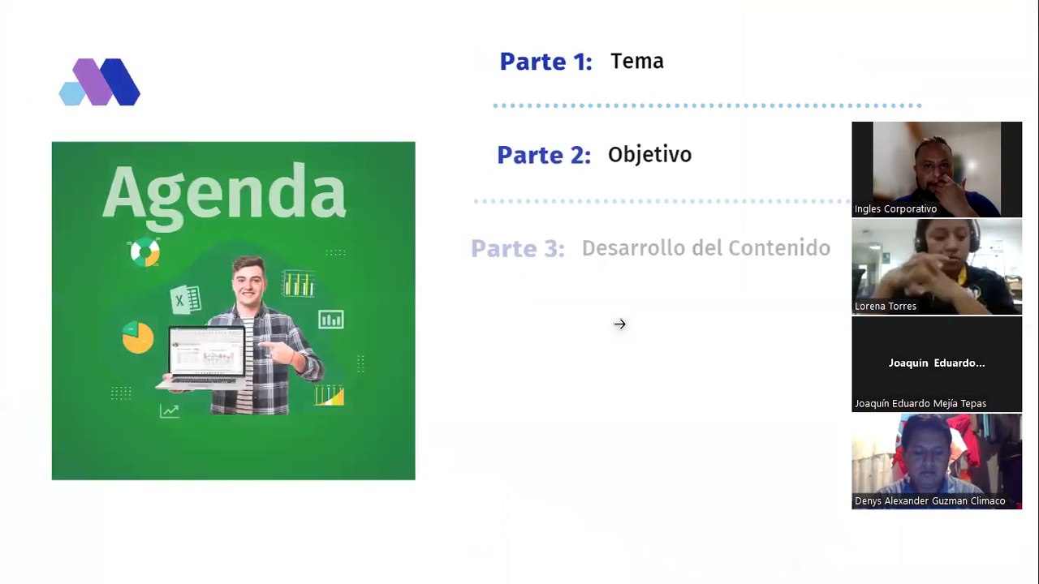
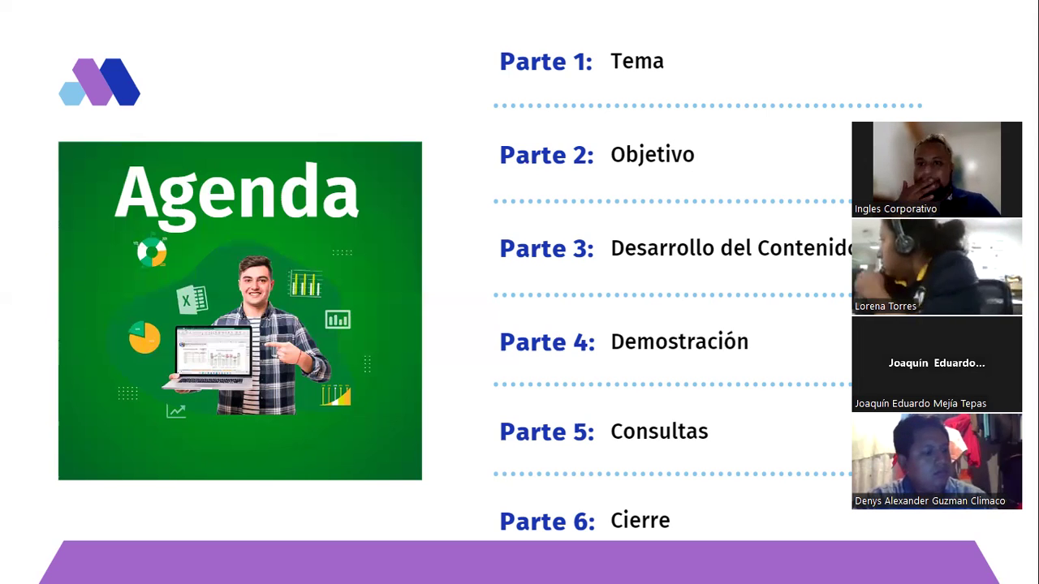
Advance the slideshow past the agenda to slide 4, 'Objetivo de la sesión 14'.
{"action": "key", "text": "Right"}
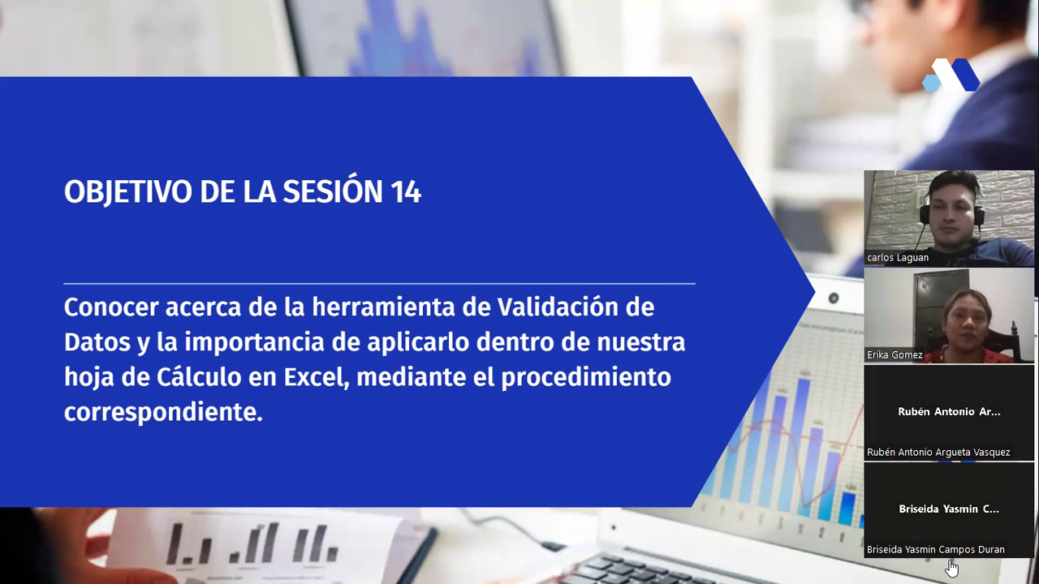
Reposition the participant video strip, then advance to the 'Que es la validacion de datos' slide.
{"action": "left_click", "coordinate": [952, 569]}
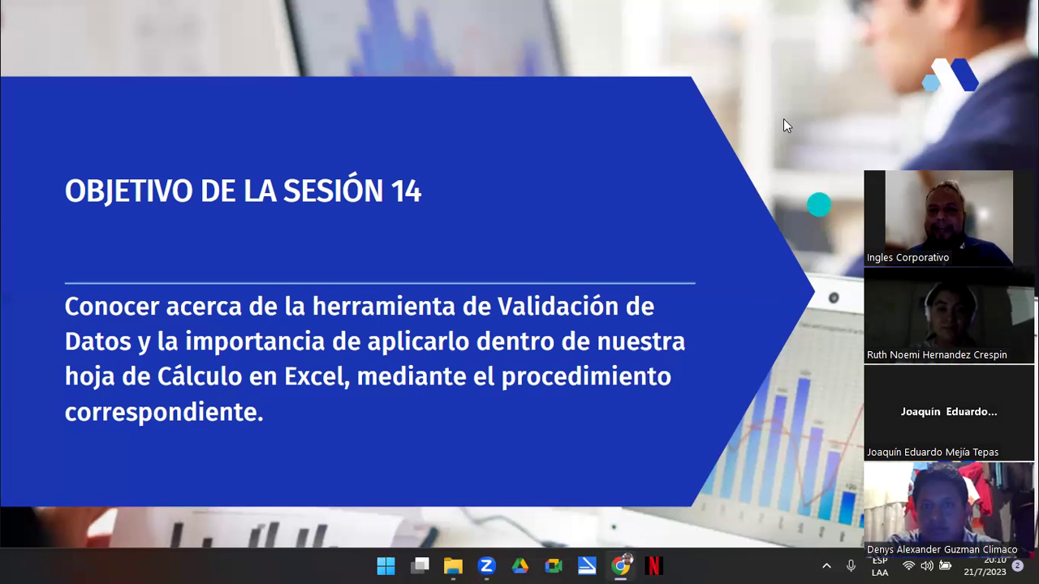
{"action": "left_click_drag", "start_coordinate": [968, 169], "coordinate": [965, 133]}
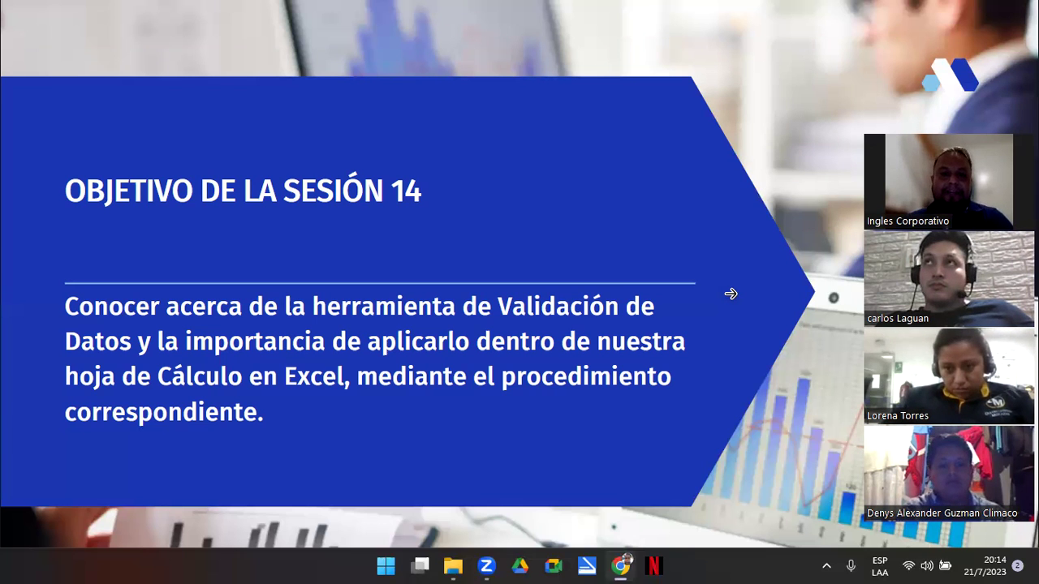
{"action": "left_click", "coordinate": [730, 294]}
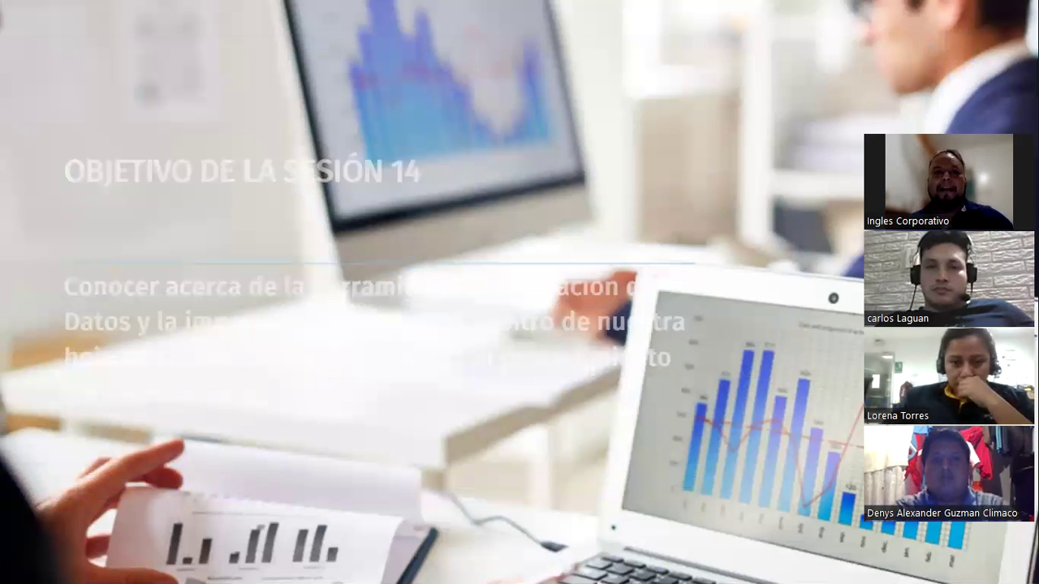
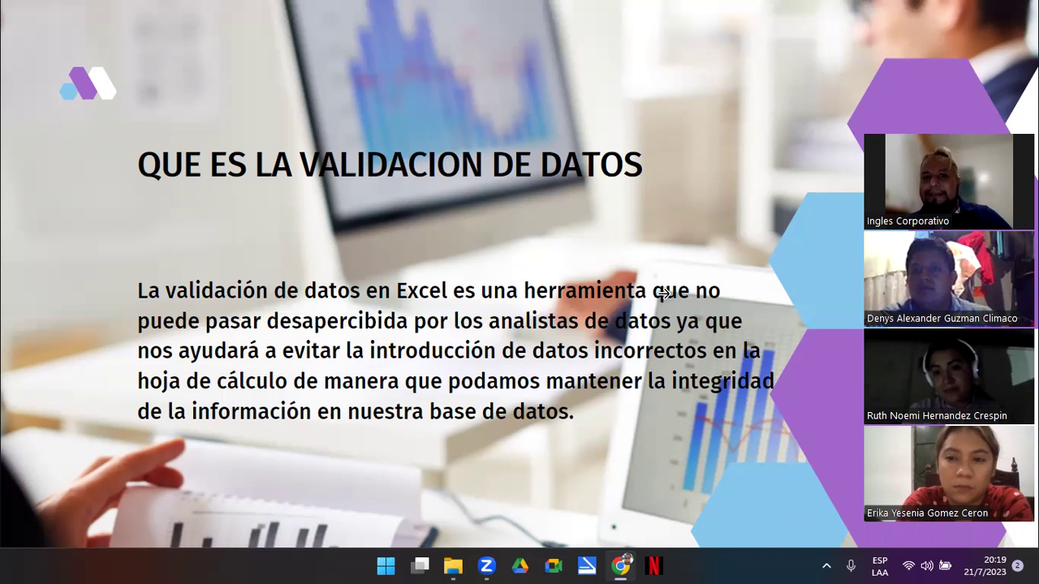
Open the Windows Start menu over the 'QUE ES LA VALIDACION DE DATOS' slide.
{"action": "key", "text": "super"}
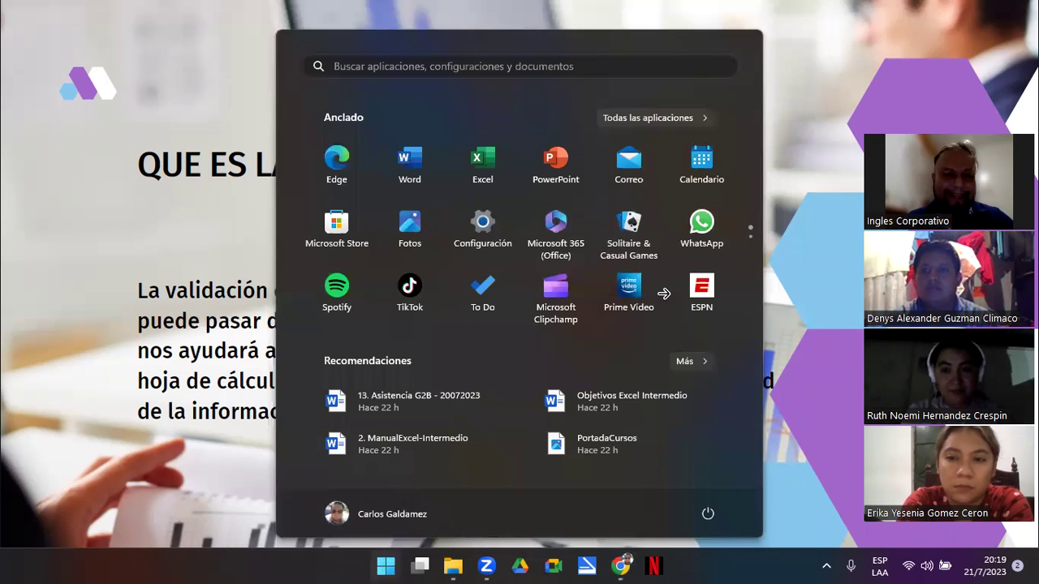
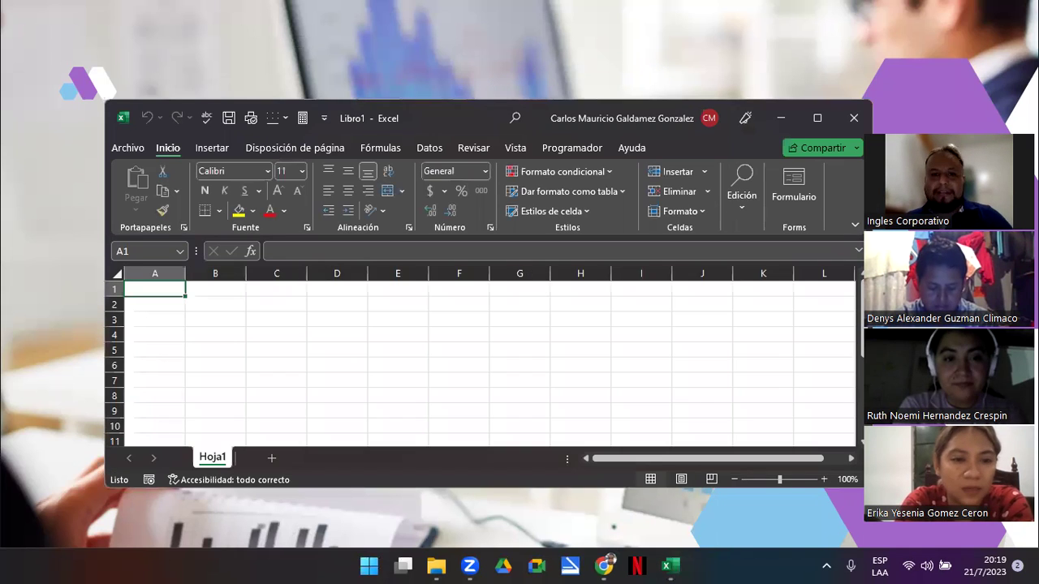
Maximize the Libro1 window, zoom sheet Hoja1 to 160%, and select cell B3.
{"action": "left_click", "coordinate": [814, 118]}
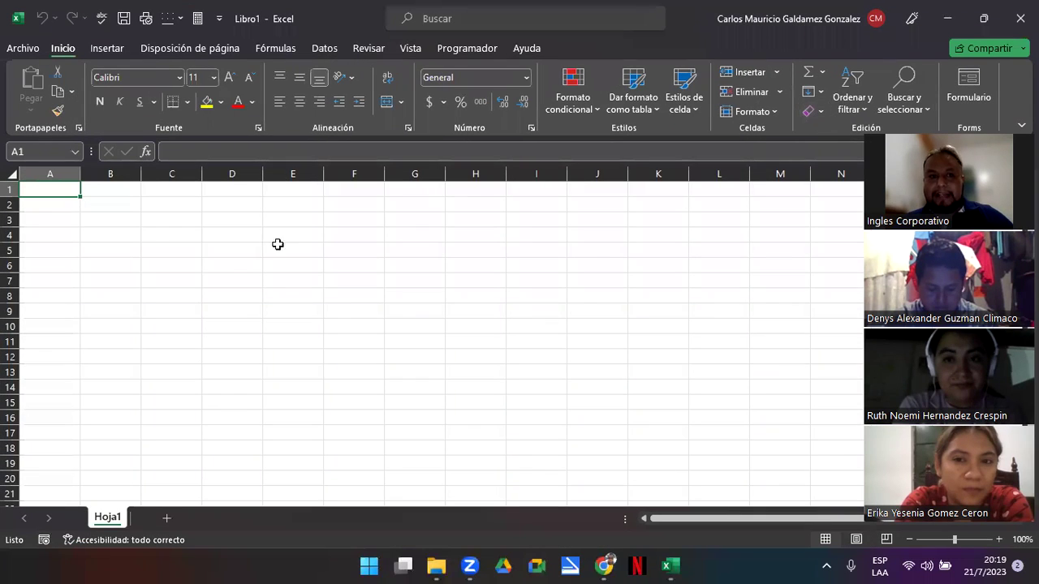
{"action": "left_click", "coordinate": [142, 258]}
{"action": "key", "text": "Up"}
{"action": "key", "text": "Left"}
{"action": "scroll", "coordinate": [173, 248], "scroll_direction": "up", "scroll_amount": 3}
{"action": "scroll", "coordinate": [174, 250], "scroll_direction": "up", "scroll_amount": 1}
{"action": "left_click", "coordinate": [170, 246]}
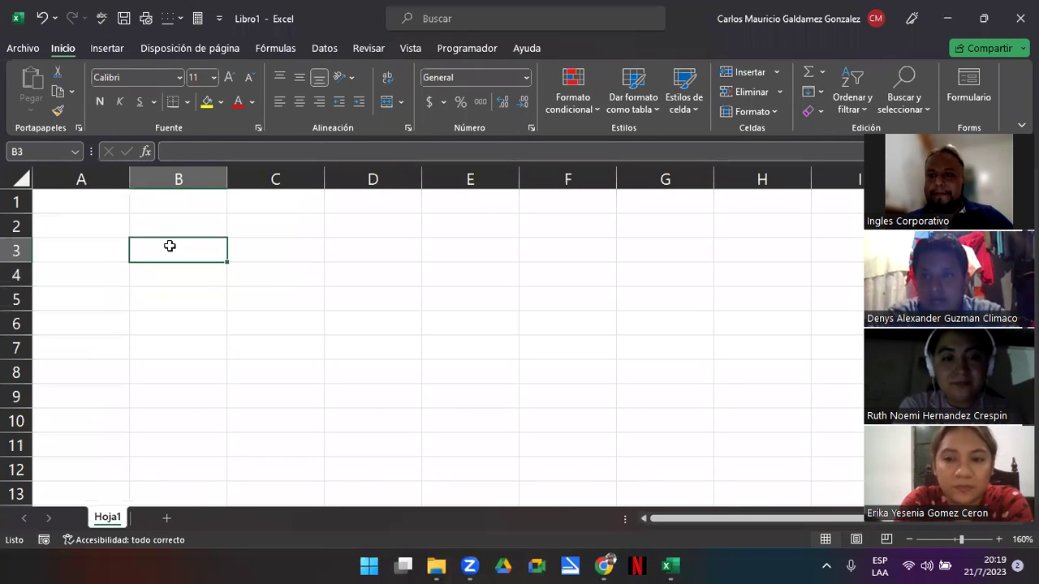
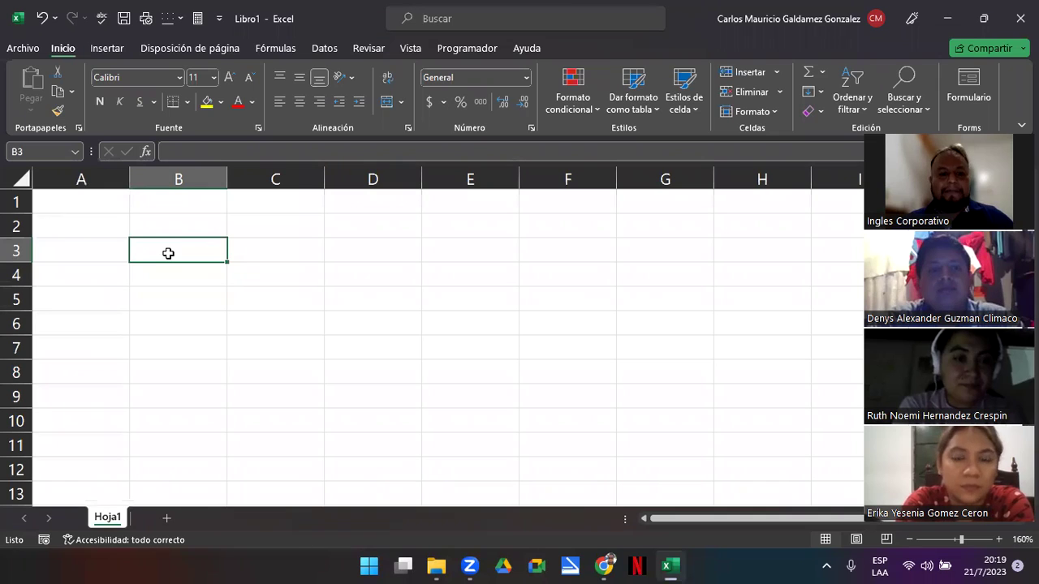
Enter headers Nombre, Apellido, Nota 1, Nota 2, Nota 3 and Prueba Objetiva across B3:G3.
{"action": "type", "text": "Nombre"}
{"action": "key", "text": "Tab"}
{"action": "type", "text": "Apellido"}
{"action": "key", "text": "Tab"}
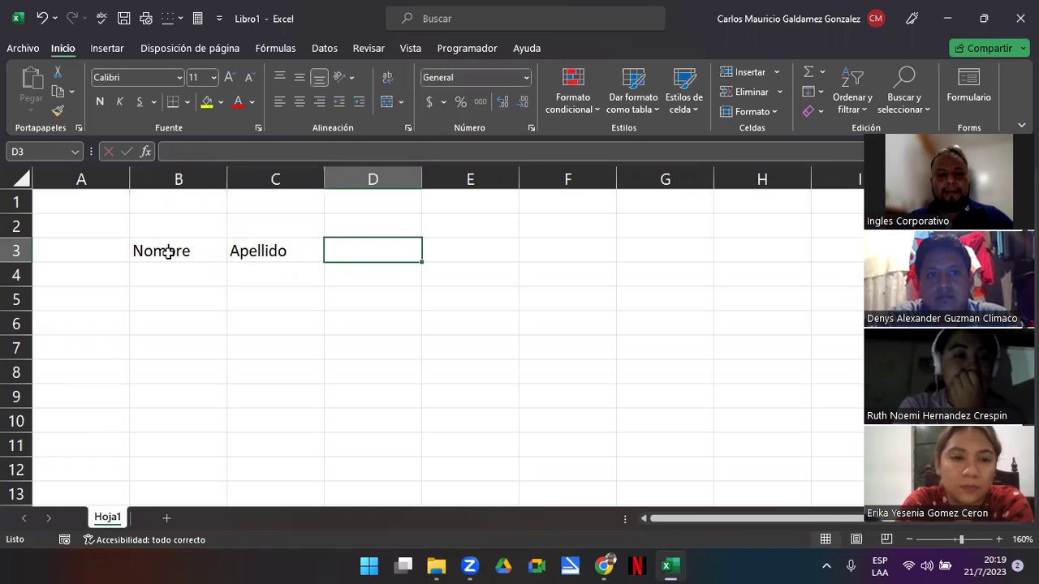
{"action": "type", "text": "NOta 1"}
{"action": "key", "text": "Tab"}
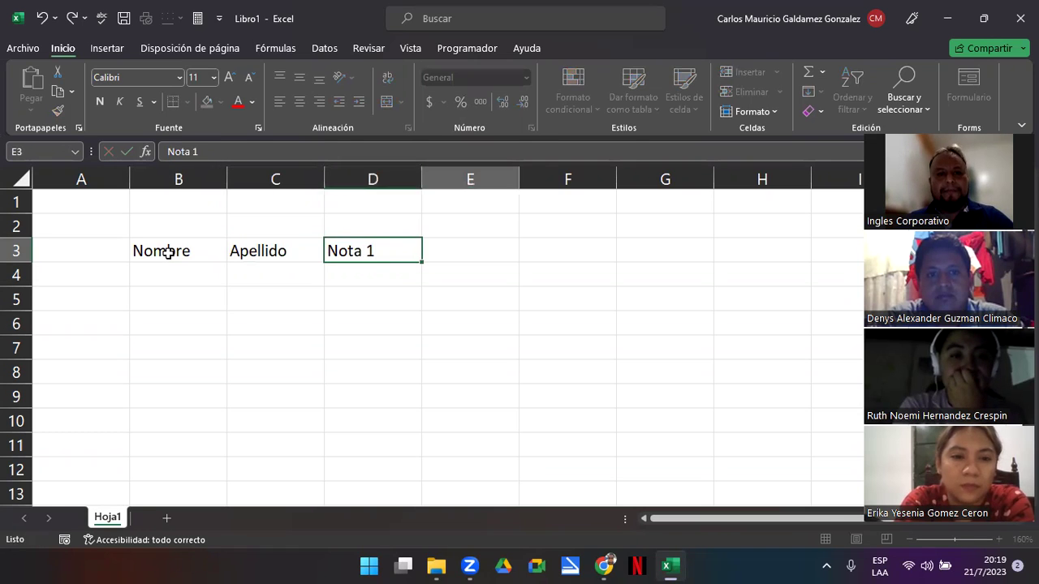
{"action": "type", "text": "Nota 2"}
{"action": "key", "text": "Tab"}
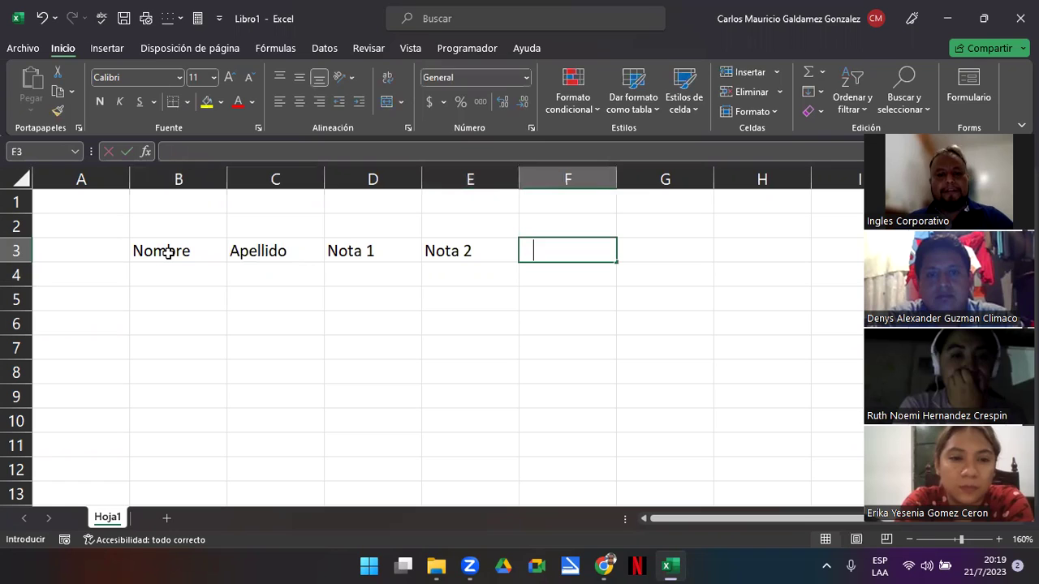
{"action": "type", "text": "Nota 3"}
{"action": "key", "text": "Tab"}
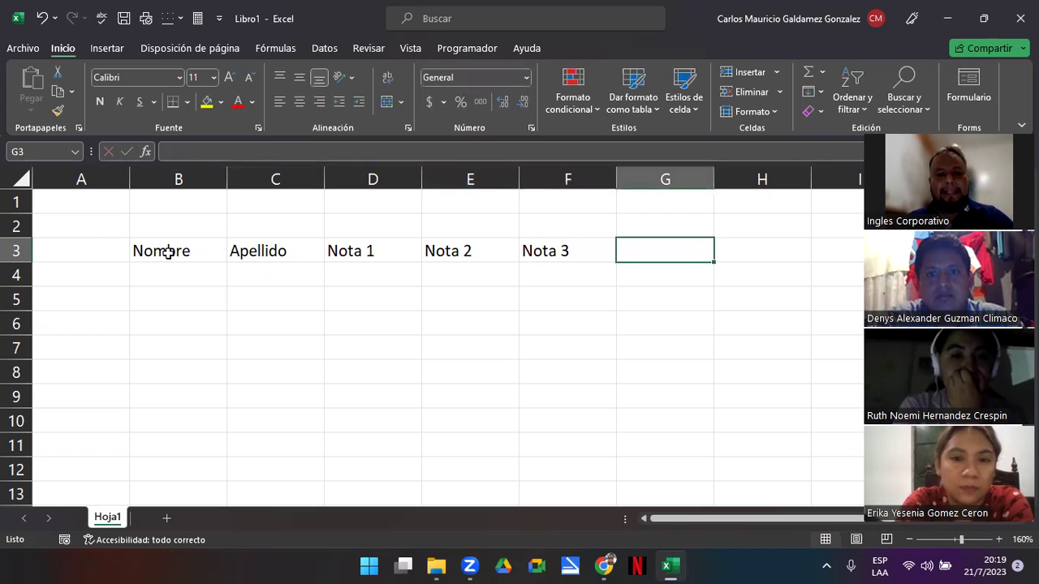
{"action": "type", "text": "Pa"}
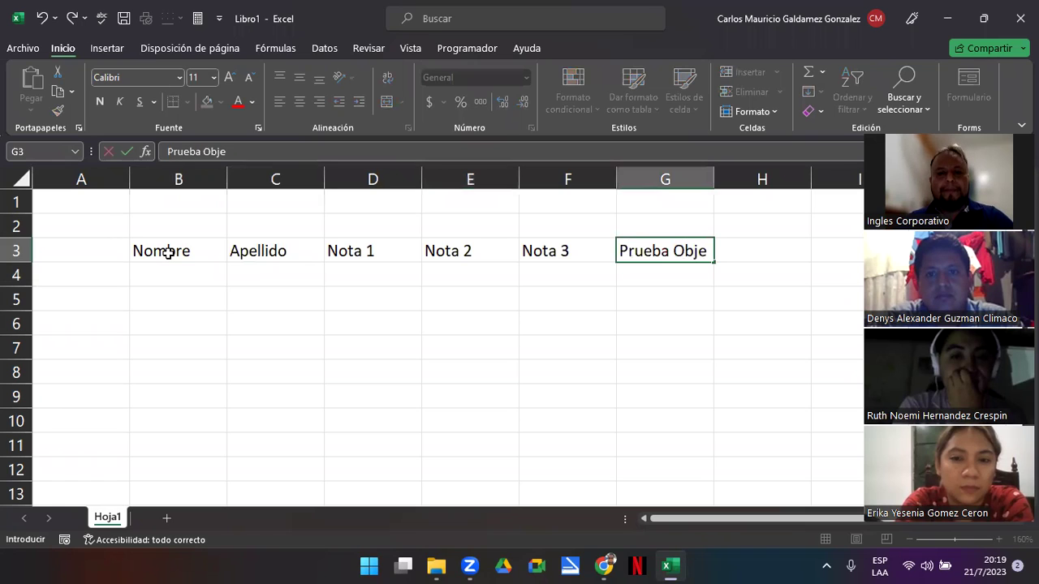
{"action": "type", "text": "a"}
{"action": "key", "text": "Return"}
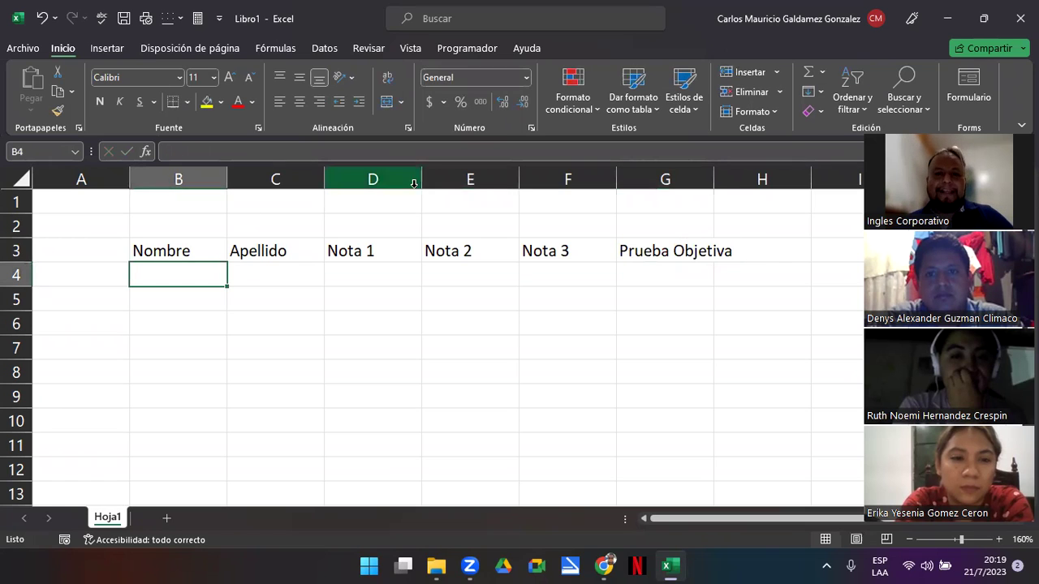
Auto-fit column G and add the Nota final header in H3.
{"action": "double_click", "coordinate": [714, 178]}
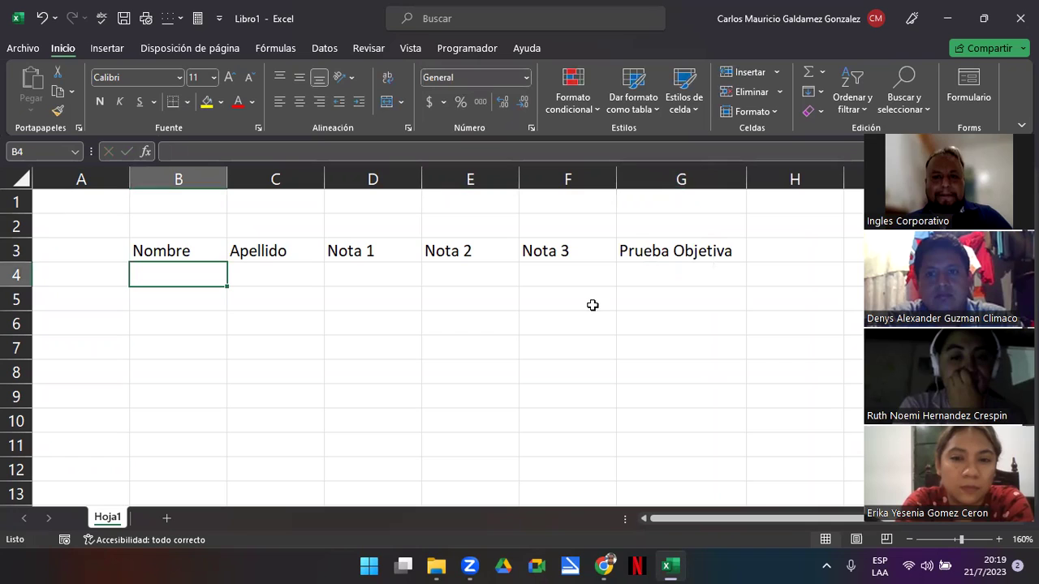
{"action": "left_click", "coordinate": [791, 241]}
{"action": "type", "text": "Not"}
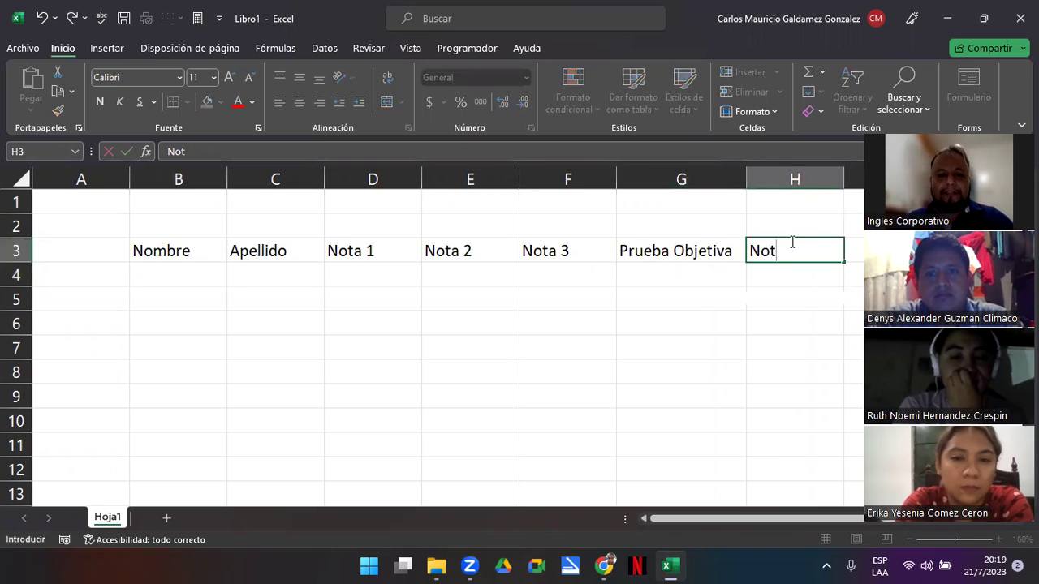
{"action": "type", "text": "a final"}
{"action": "key", "text": "Return"}
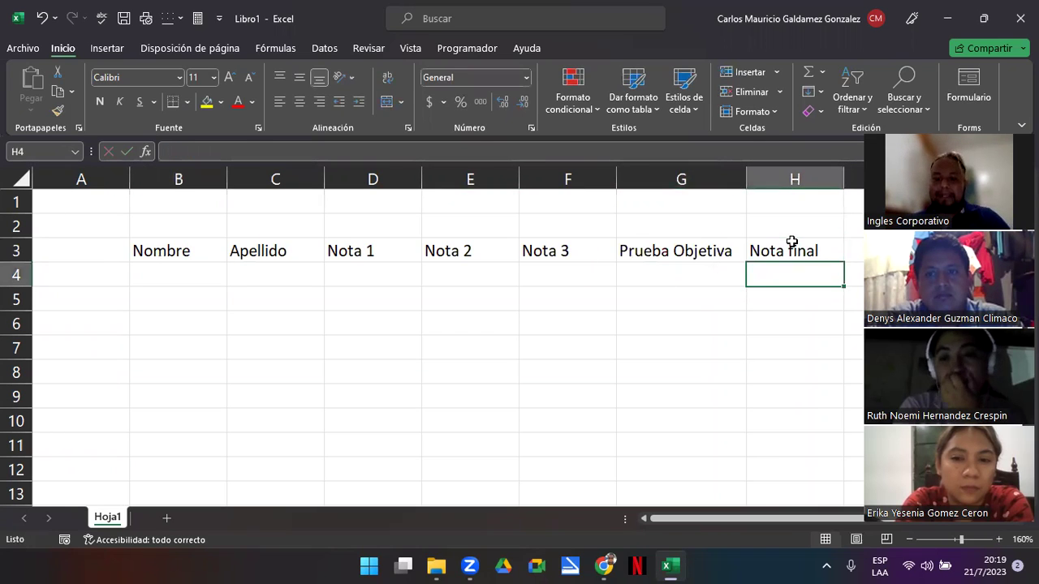
{"action": "key", "text": "Left"}
{"action": "key", "text": "Left"}
{"action": "key", "text": "Left"}
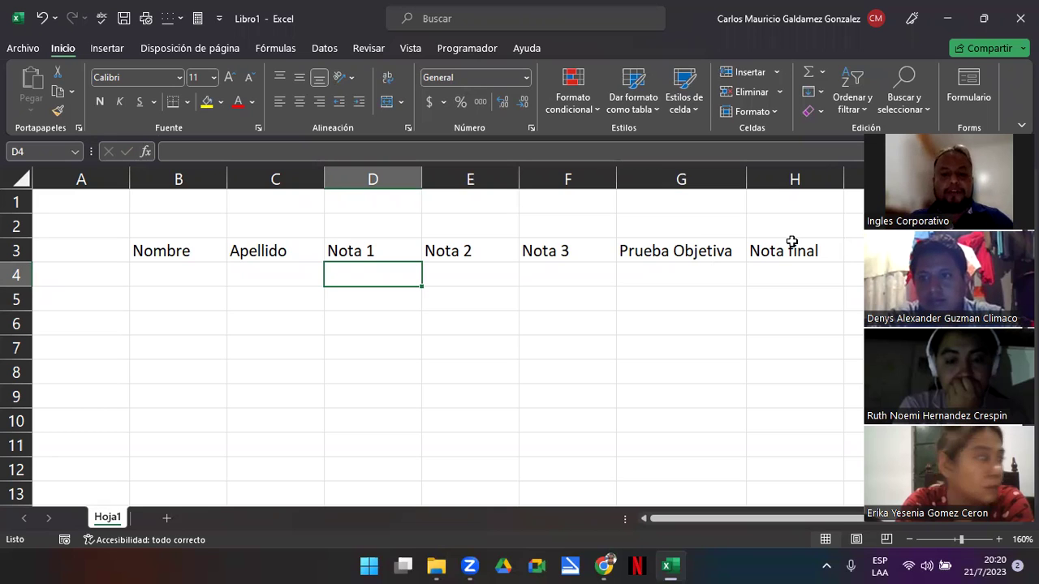
Enter the first student's first name and surname in B4:C4 and a Nota 1 of 7.8.
{"action": "type", "text": "9"}
{"action": "key", "text": "BackSpace"}
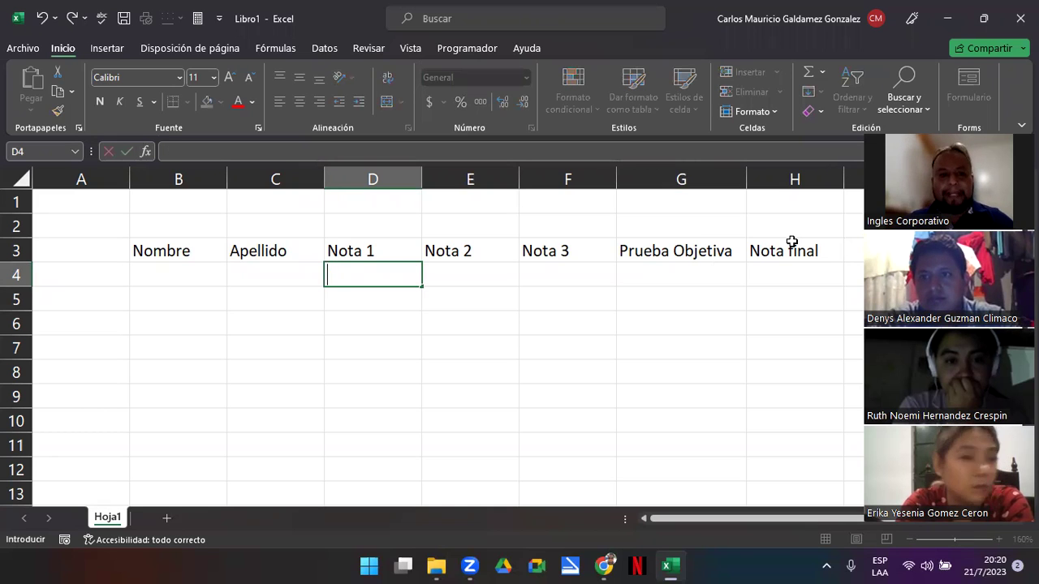
{"action": "key", "text": "Left"}
{"action": "key", "text": "Left"}
{"action": "type", "text": "Juan"}
{"action": "key", "text": "Tab"}
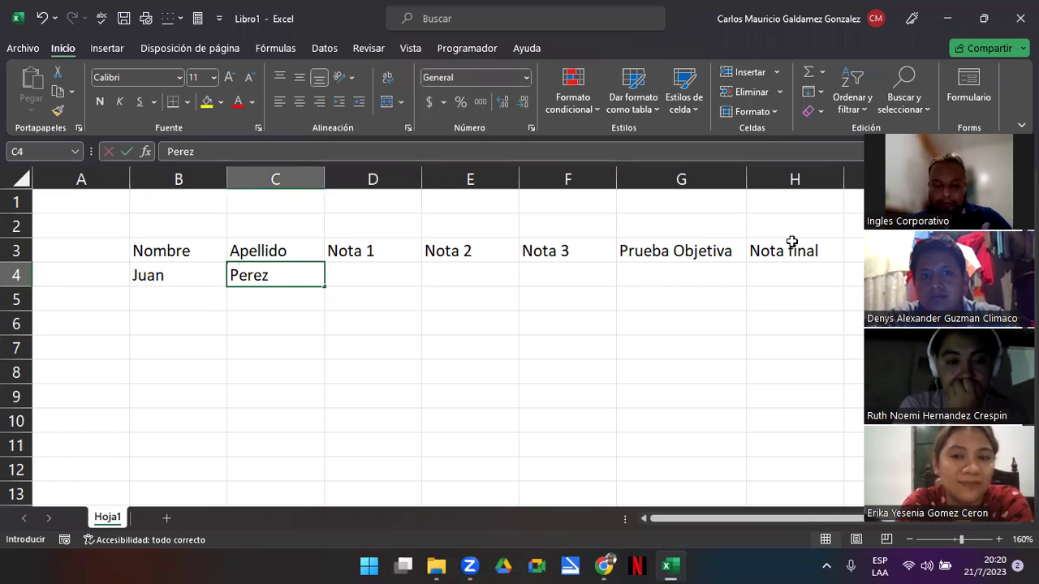
{"action": "key", "text": "Tab"}
{"action": "type", "text": "7.8"}
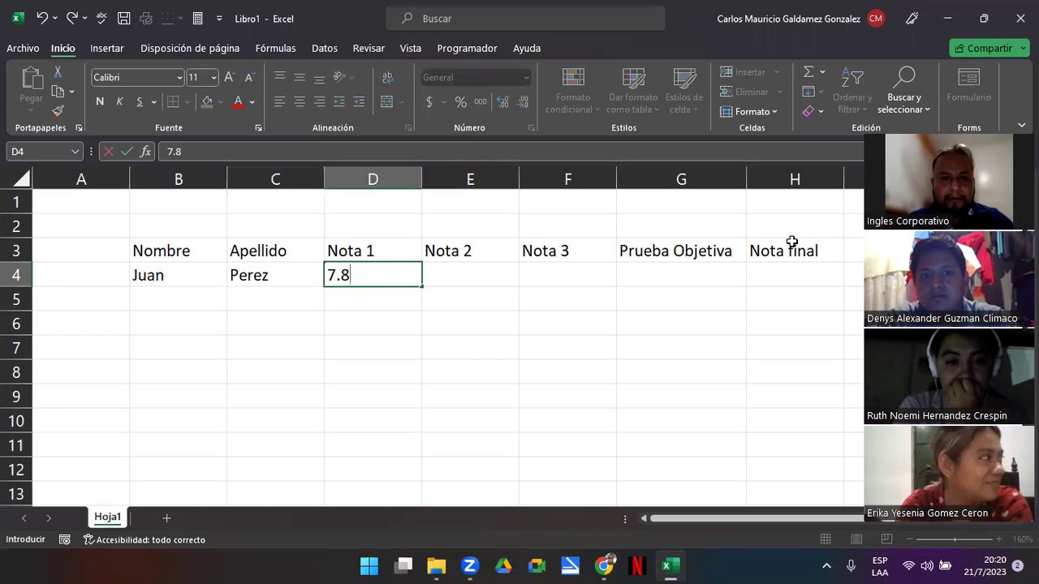
{"action": "key", "text": "Tab"}
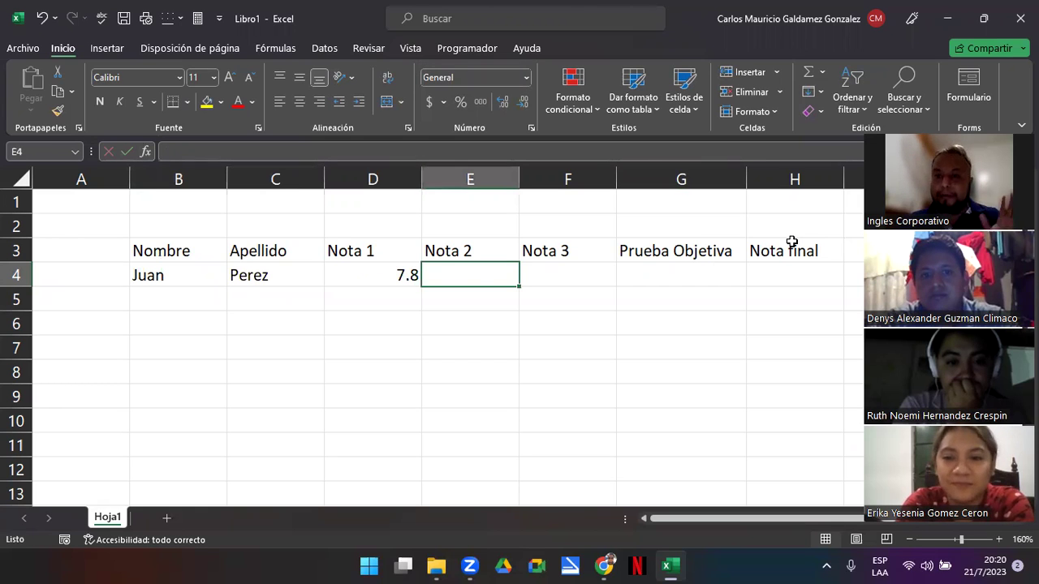
{"action": "left_click", "coordinate": [781, 270]}
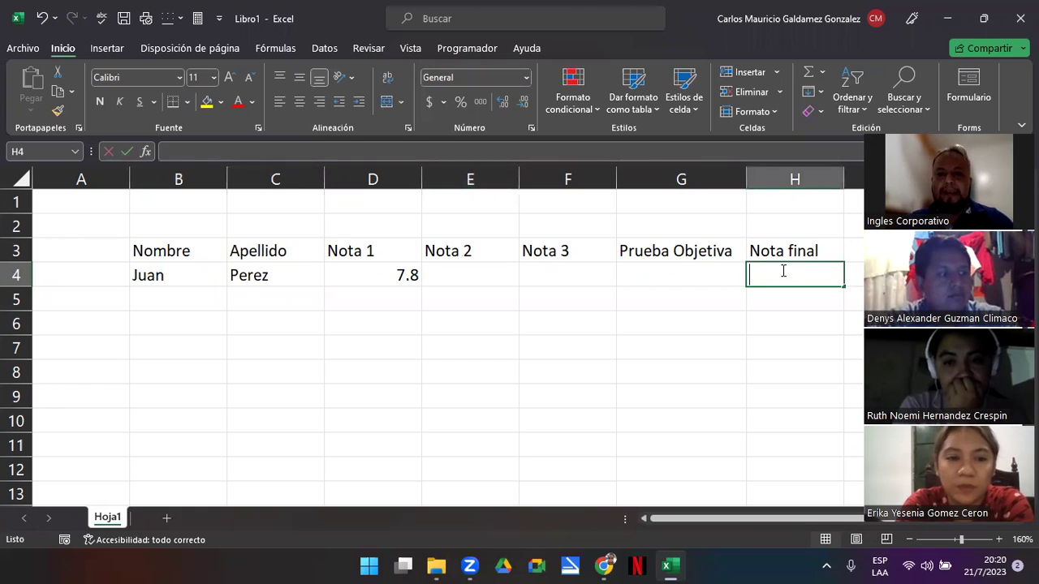
Enter =PROMEDIO(D4:G4) in H4 so the Nota final averages the four grades.
{"action": "type", "text": "=prome"}
{"action": "key", "text": "Tab"}
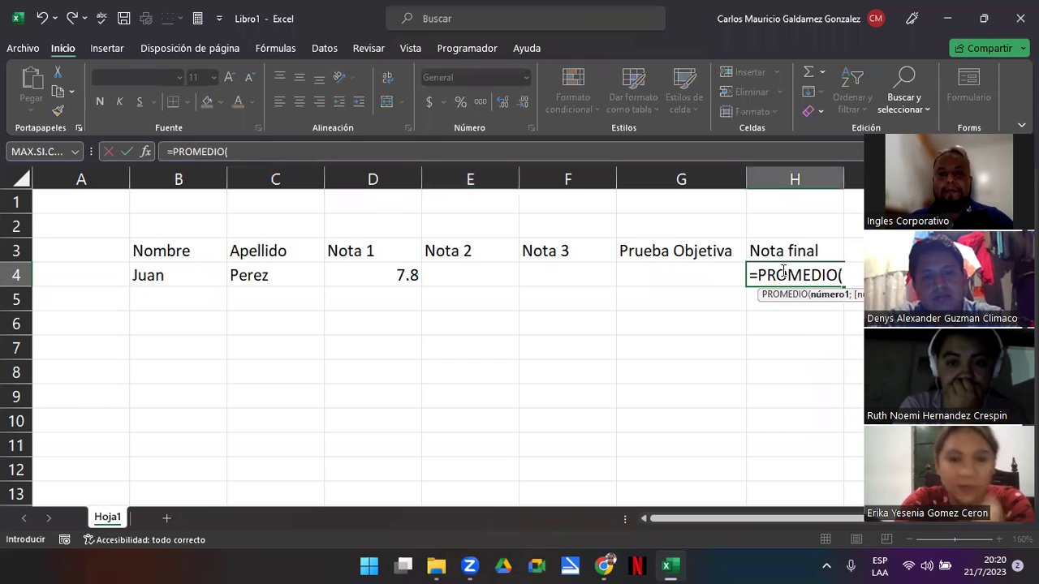
{"action": "left_click_drag", "start_coordinate": [395, 276], "coordinate": [674, 284]}
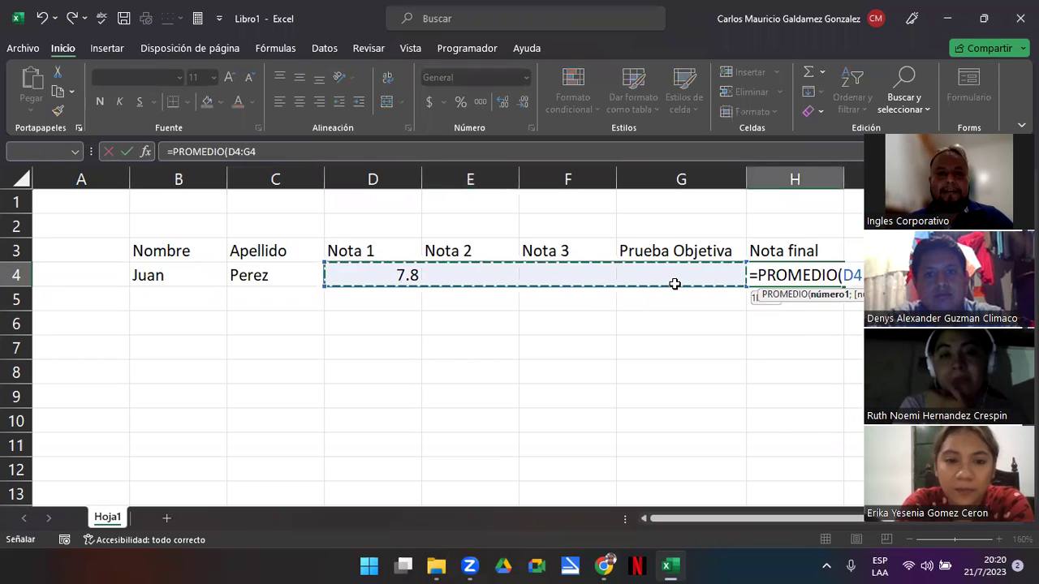
{"action": "key", "text": "Return"}
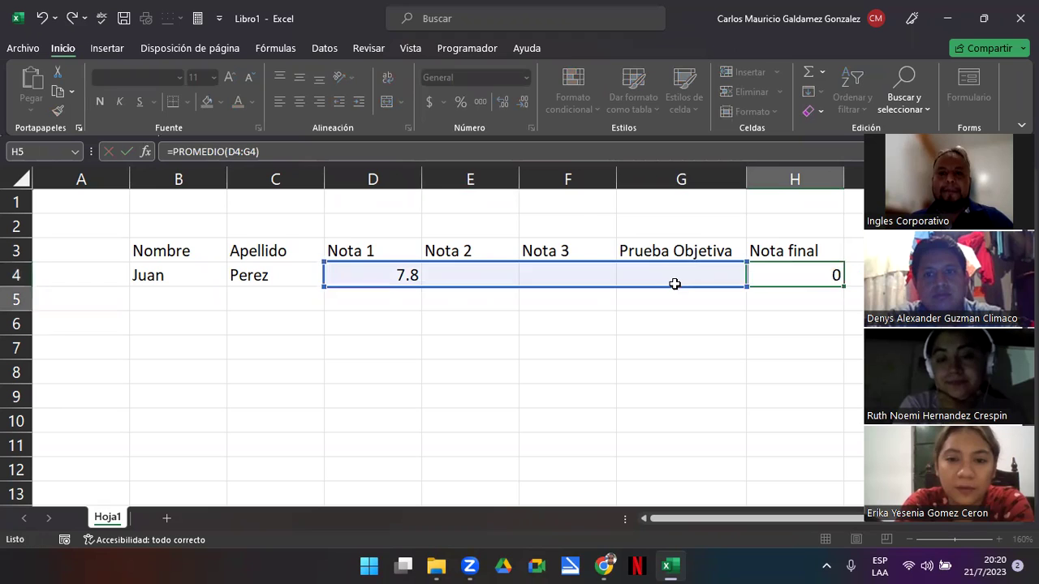
{"action": "left_click", "coordinate": [788, 270]}
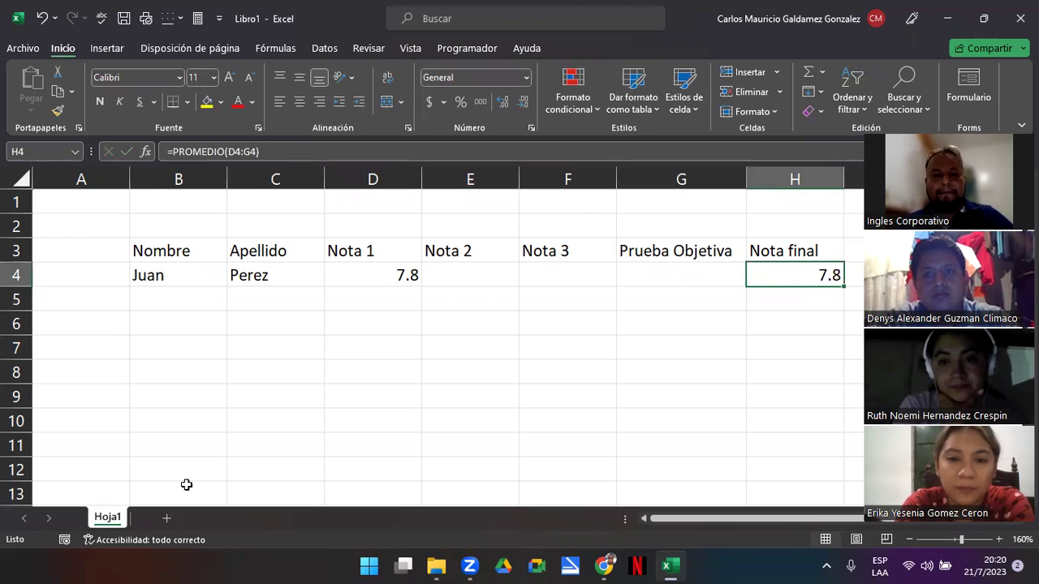
Narrow column A and apply Todos los bordes to the table range B3:H4.
{"action": "left_click_drag", "start_coordinate": [130, 178], "coordinate": [95, 190]}
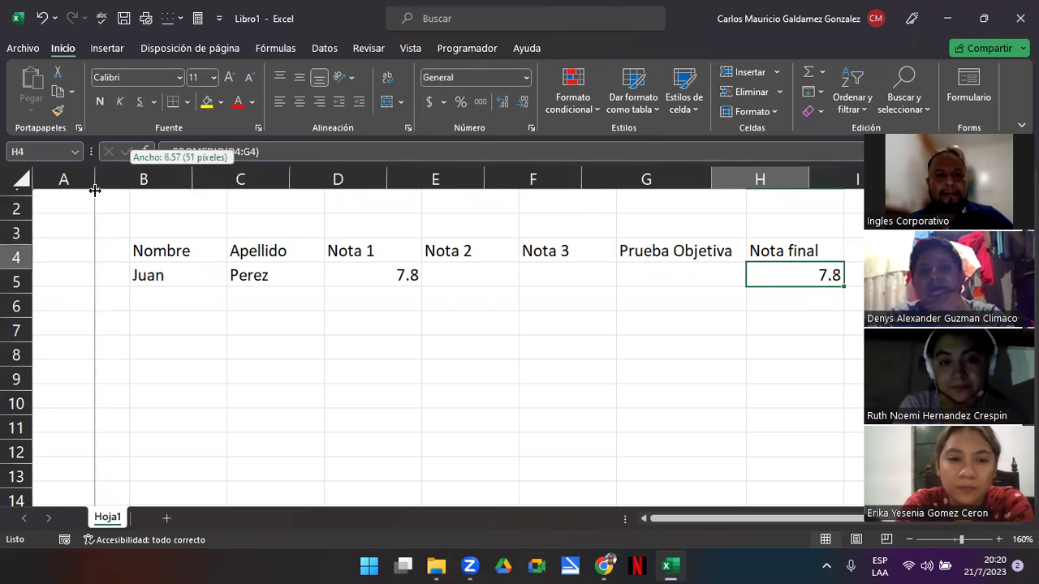
{"action": "mouse_move", "coordinate": [139, 248]}
{"action": "left_mouse_down"}
{"action": "mouse_move", "coordinate": [653, 258]}
{"action": "mouse_move", "coordinate": [731, 274]}
{"action": "left_mouse_up"}
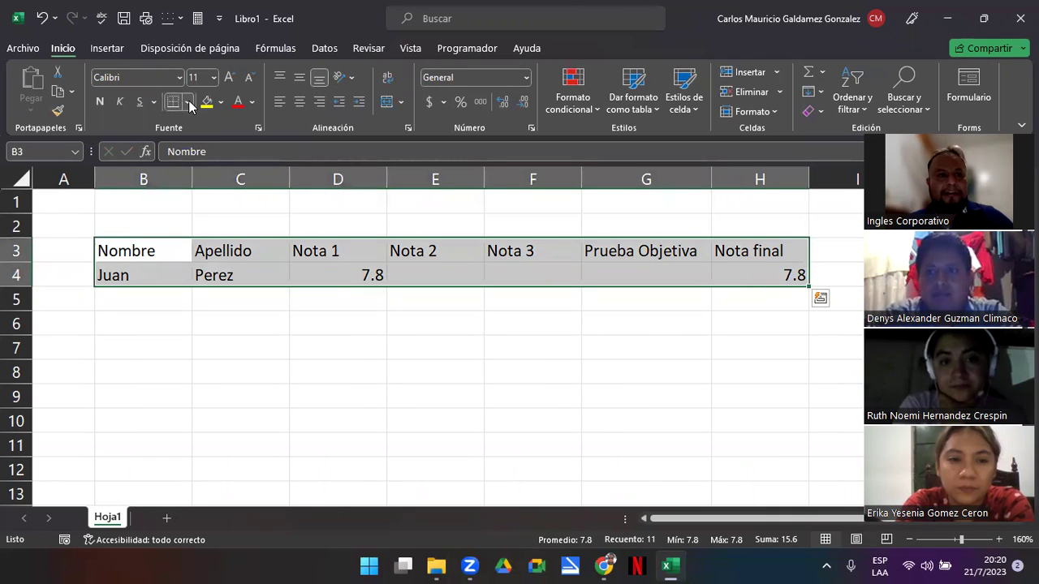
{"action": "left_click", "coordinate": [188, 102]}
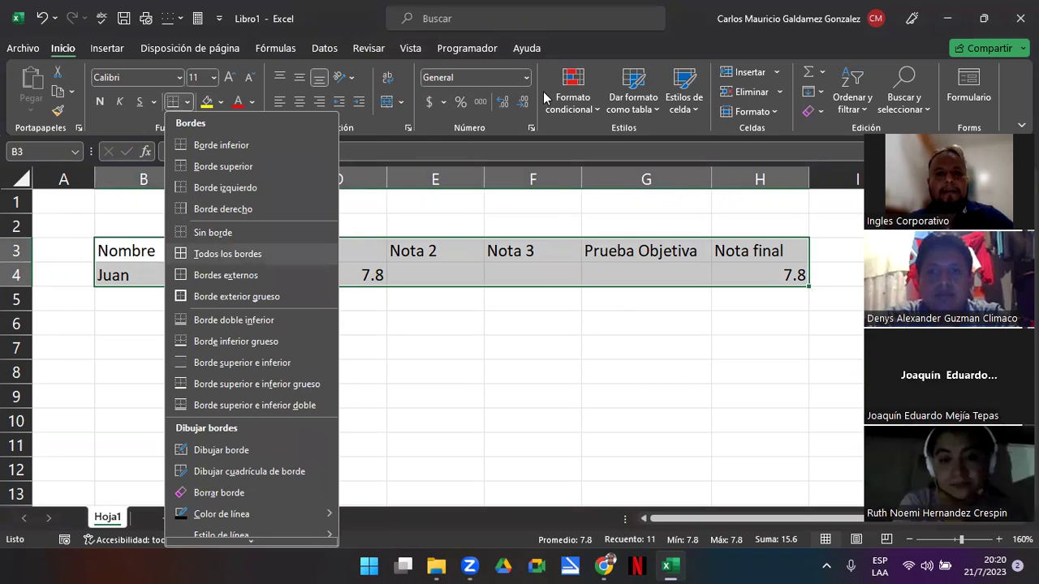
{"action": "left_click", "coordinate": [228, 254]}
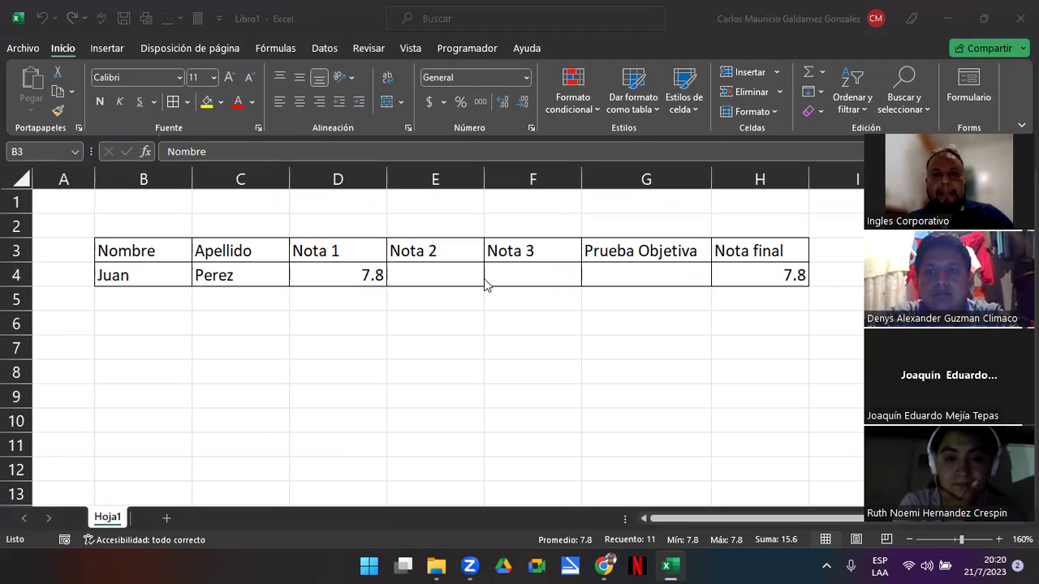
{"action": "left_click", "coordinate": [340, 279]}
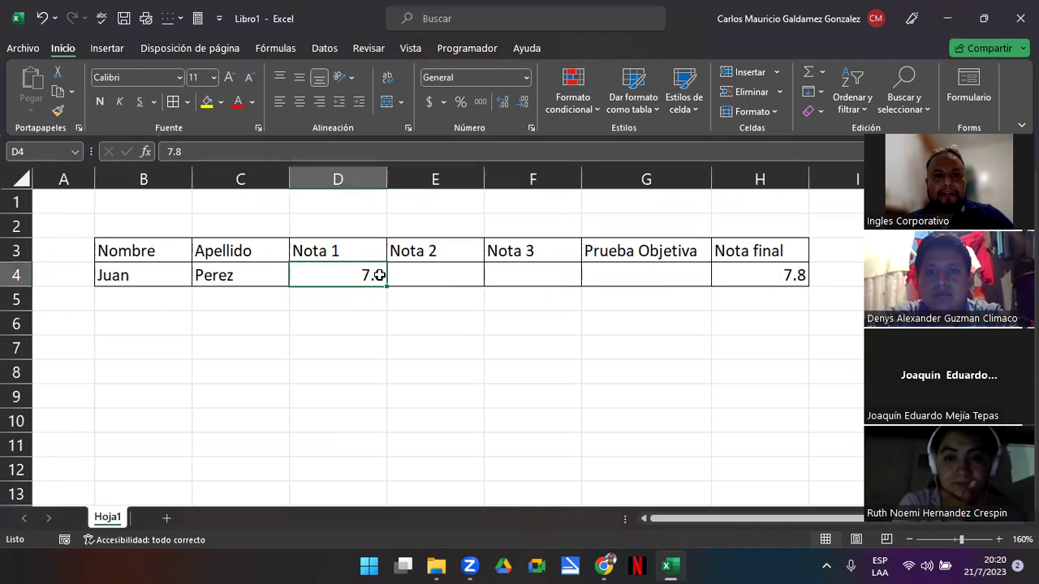
{"action": "left_click", "coordinate": [416, 275]}
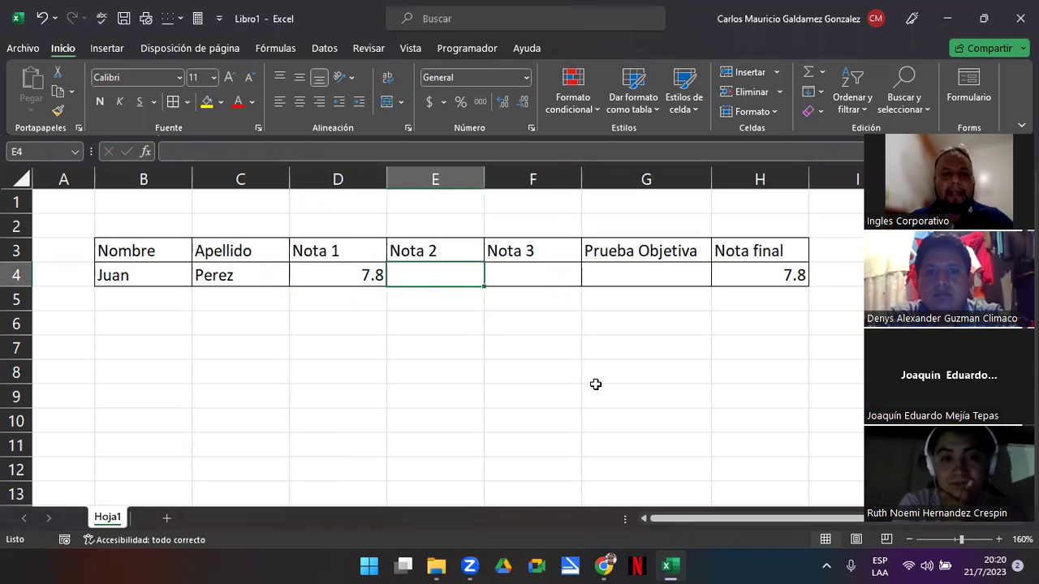
Enter Nota 2 of 8.5 and Nota 3 of 10, and show H4's Nota final with two decimals.
{"action": "type", "text": "8.5"}
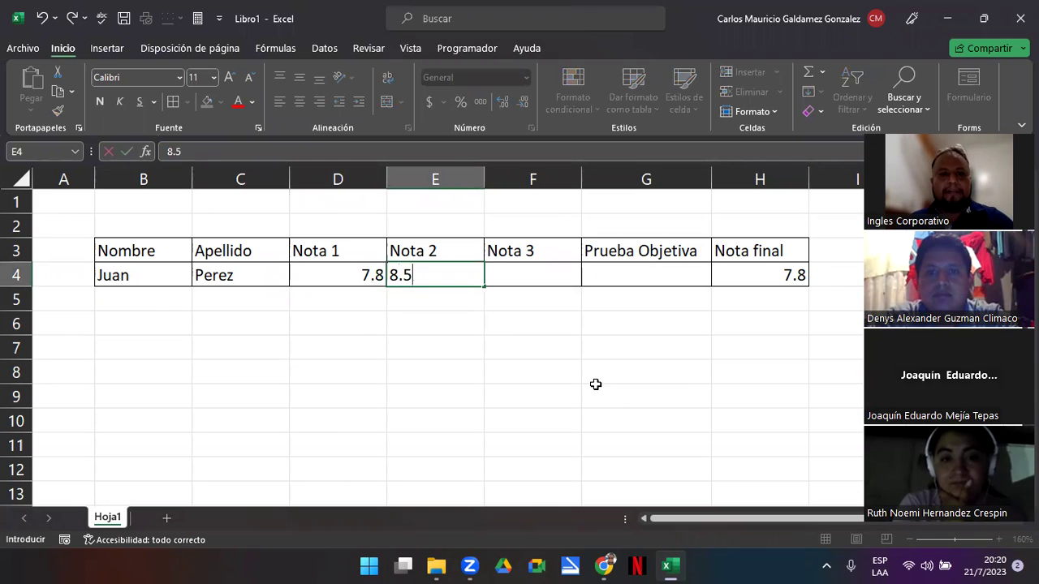
{"action": "key", "text": "Tab"}
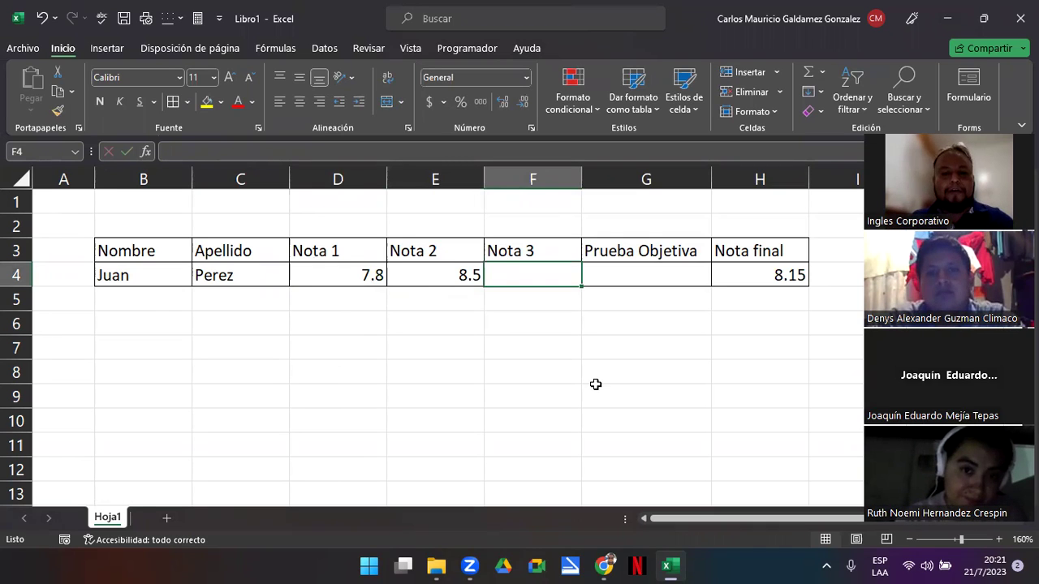
{"action": "type", "text": "10"}
{"action": "key", "text": "Tab"}
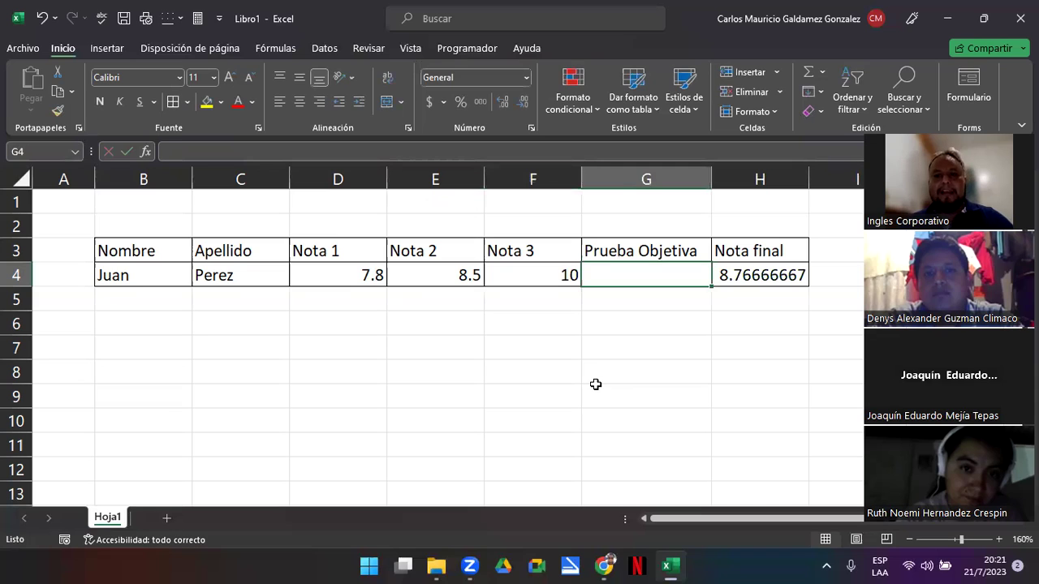
{"action": "left_click", "coordinate": [753, 277]}
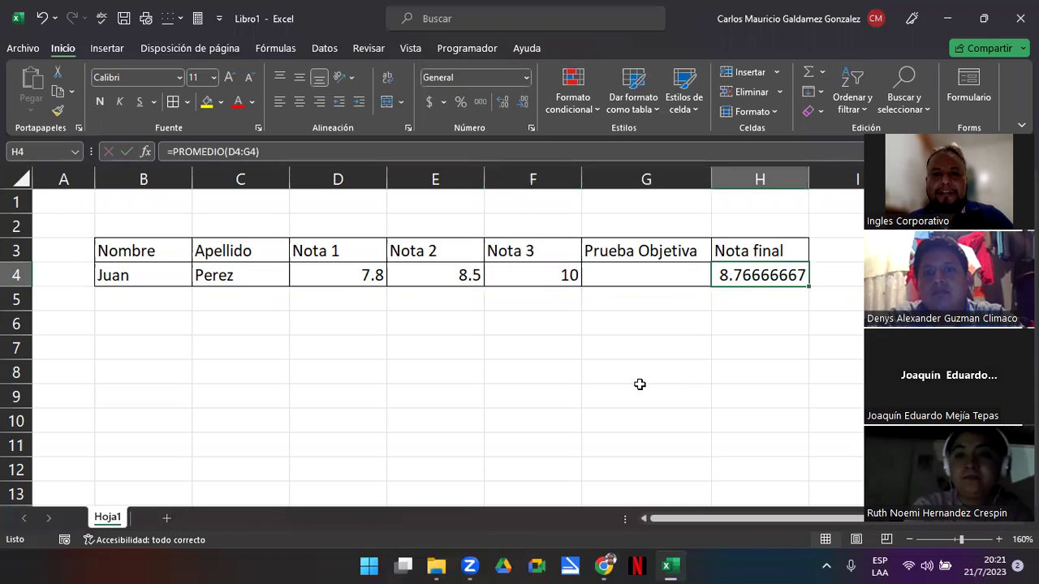
{"action": "left_click", "coordinate": [504, 106]}
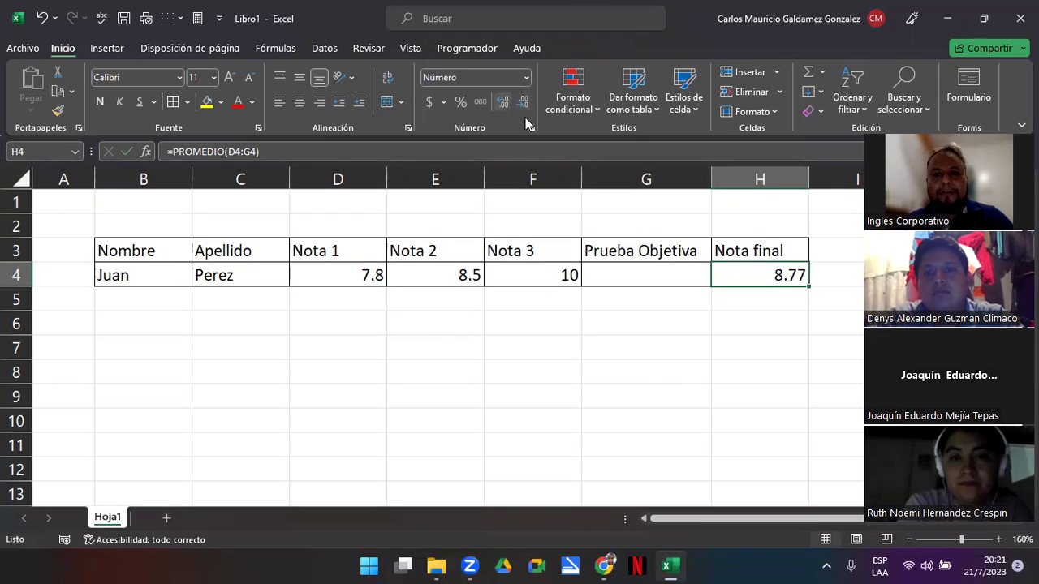
Enter 9.1 as the Prueba Objetiva score in G4.
{"action": "left_click", "coordinate": [618, 278]}
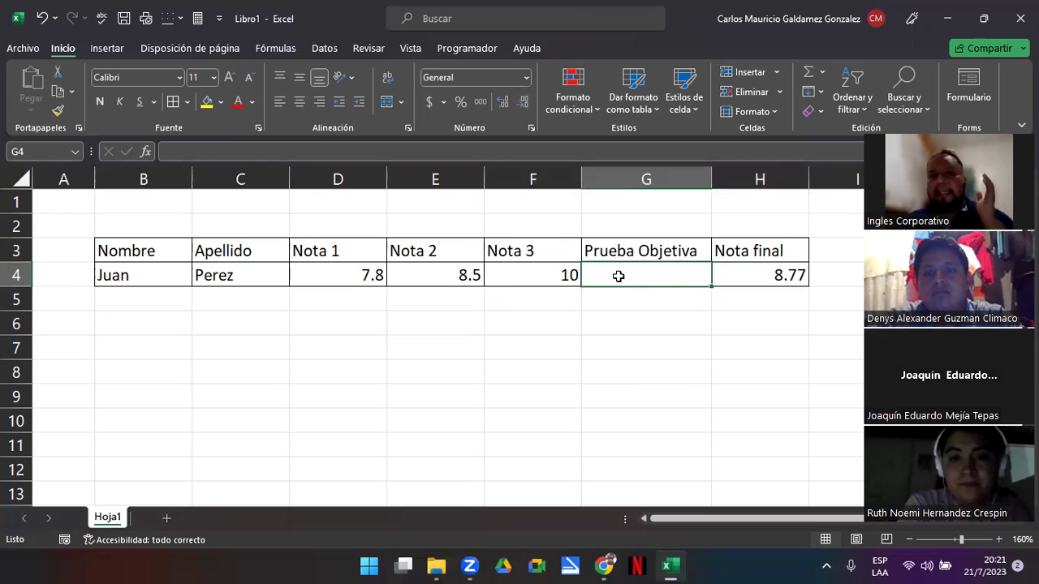
{"action": "type", "text": "9.1"}
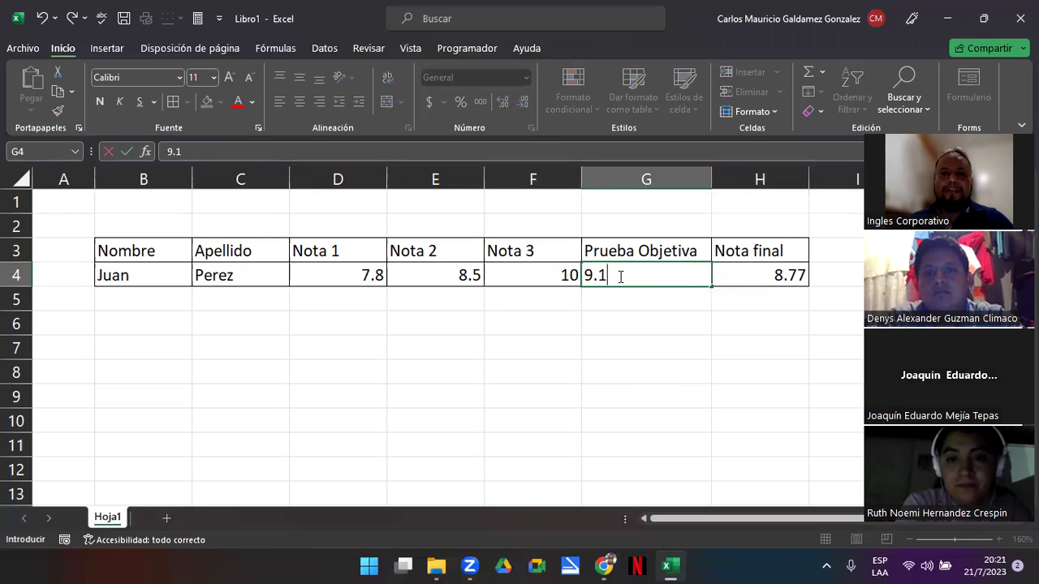
{"action": "key", "text": "Return"}
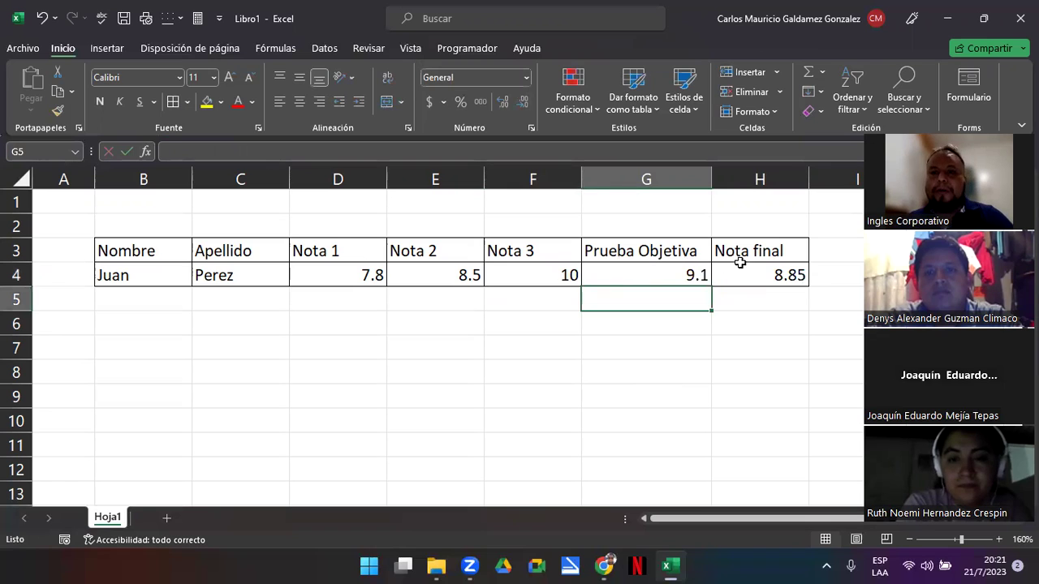
{"action": "left_click", "coordinate": [745, 276]}
{"action": "left_click_drag", "start_coordinate": [354, 280], "coordinate": [752, 275]}
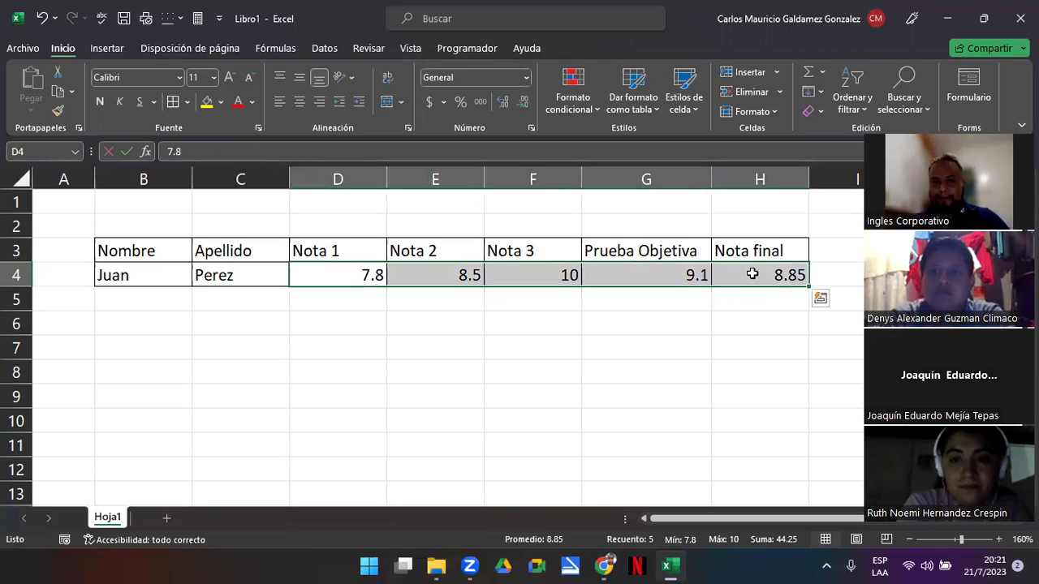
{"action": "left_click_drag", "start_coordinate": [360, 274], "coordinate": [699, 276]}
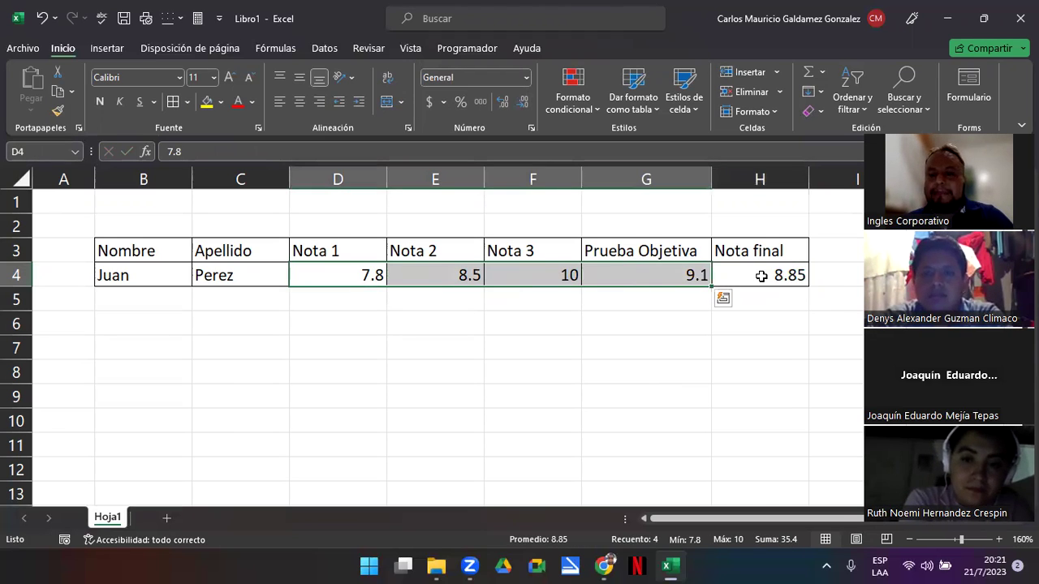
{"action": "left_click", "coordinate": [757, 276]}
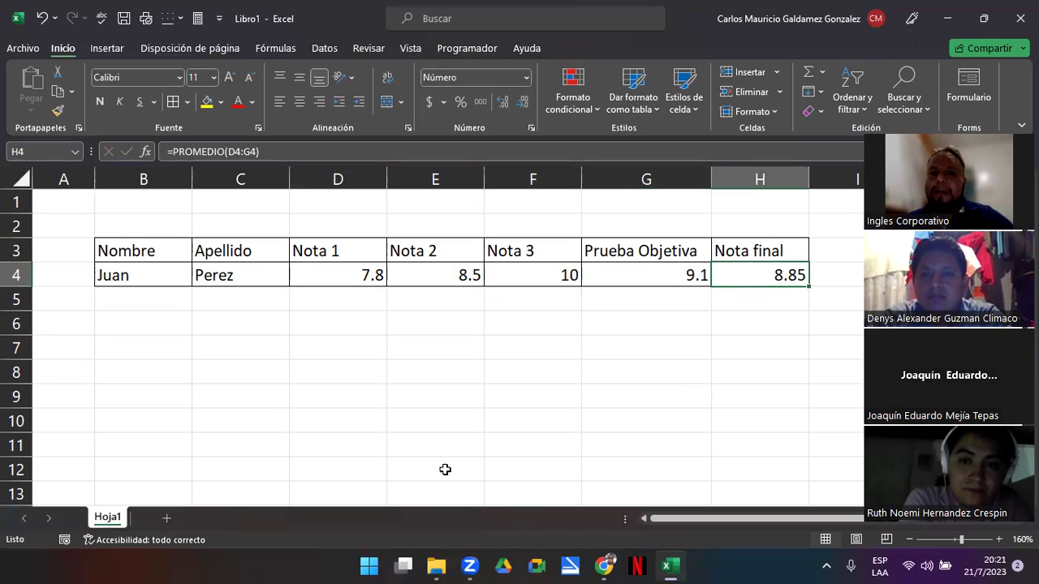
{"action": "left_click", "coordinate": [438, 274]}
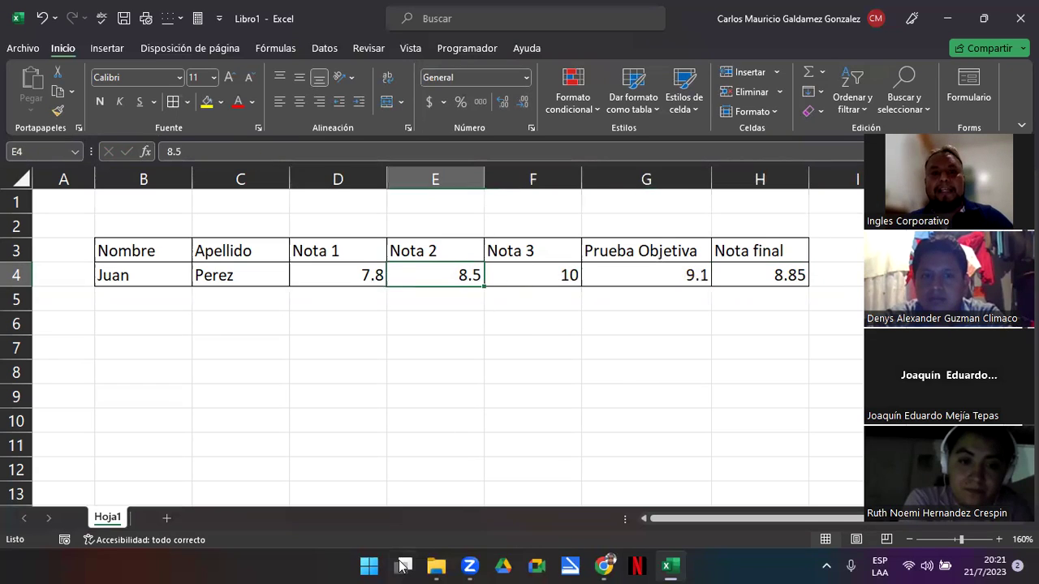
{"action": "mouse_move", "coordinate": [402, 566]}
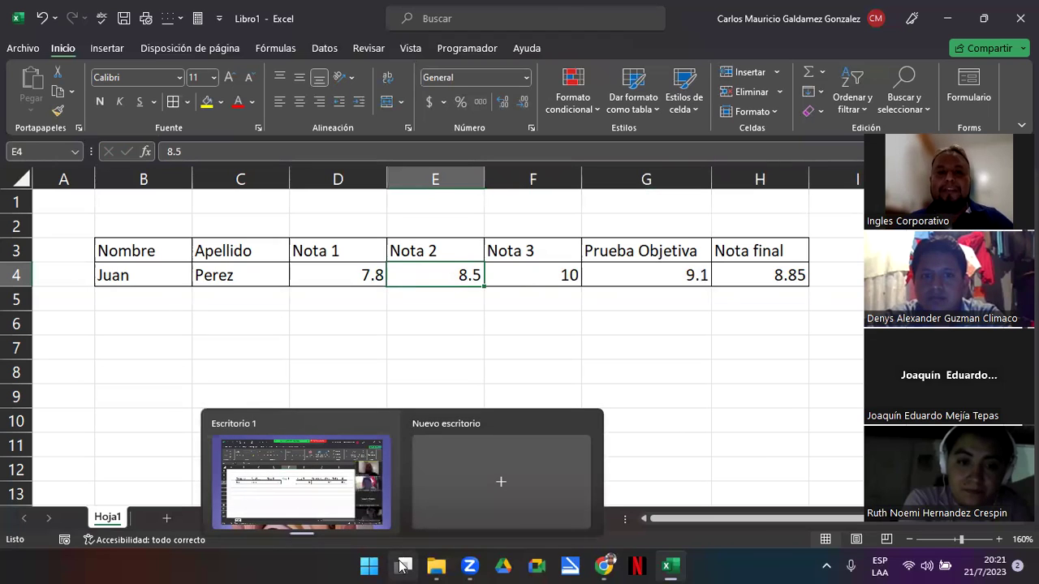
Overwrite Nota 2 in E4 with 90, raising the Nota final to 29.23.
{"action": "left_click", "coordinate": [337, 504]}
{"action": "type", "text": "90"}
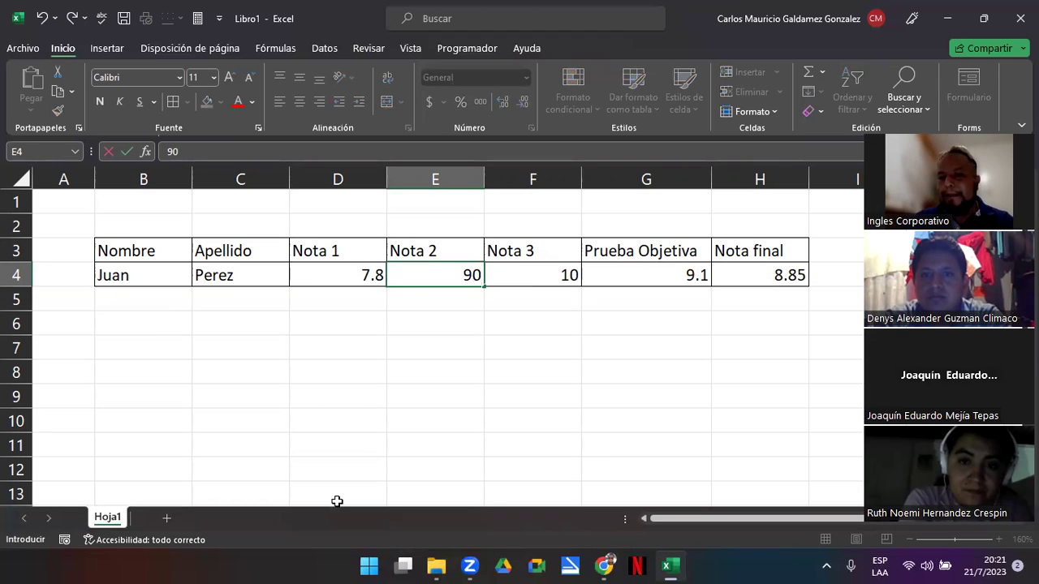
{"action": "key", "text": "Return"}
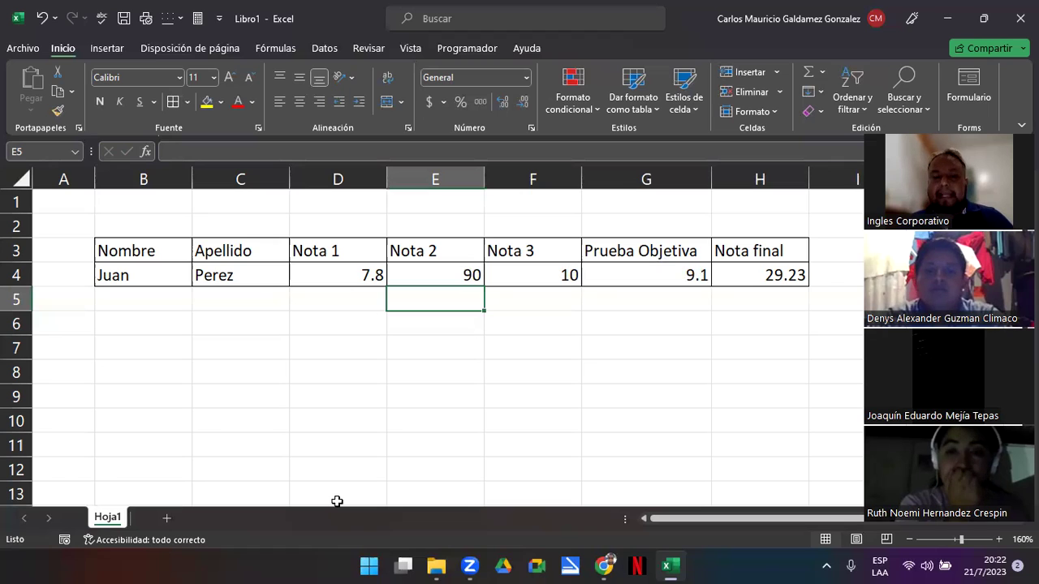
Highlight D4:G4 to show the four grades being averaged.
{"action": "key", "text": "Up"}
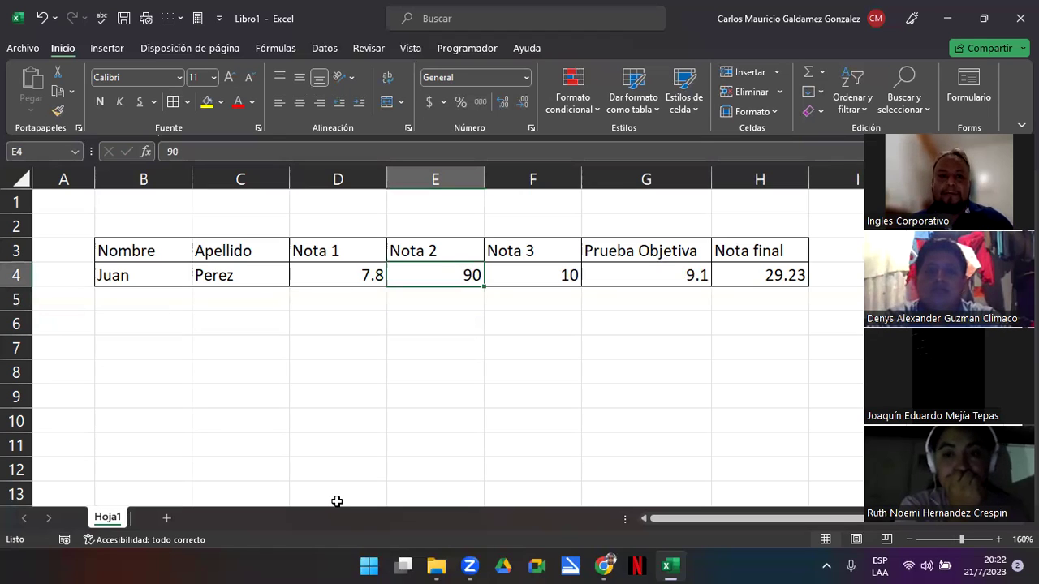
{"action": "left_click_drag", "start_coordinate": [337, 273], "coordinate": [617, 275]}
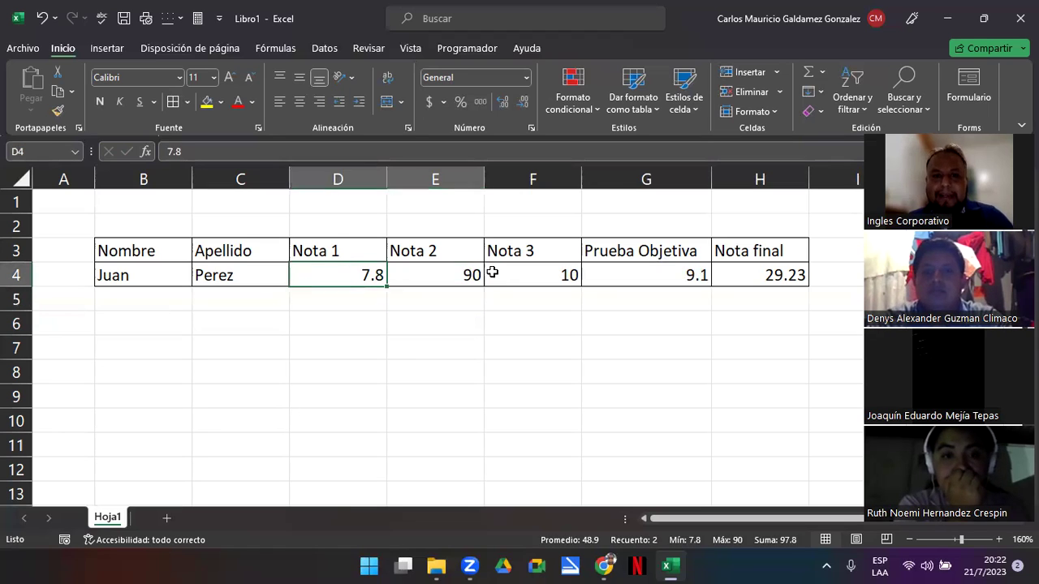
{"action": "left_click_drag", "start_coordinate": [325, 276], "coordinate": [647, 473]}
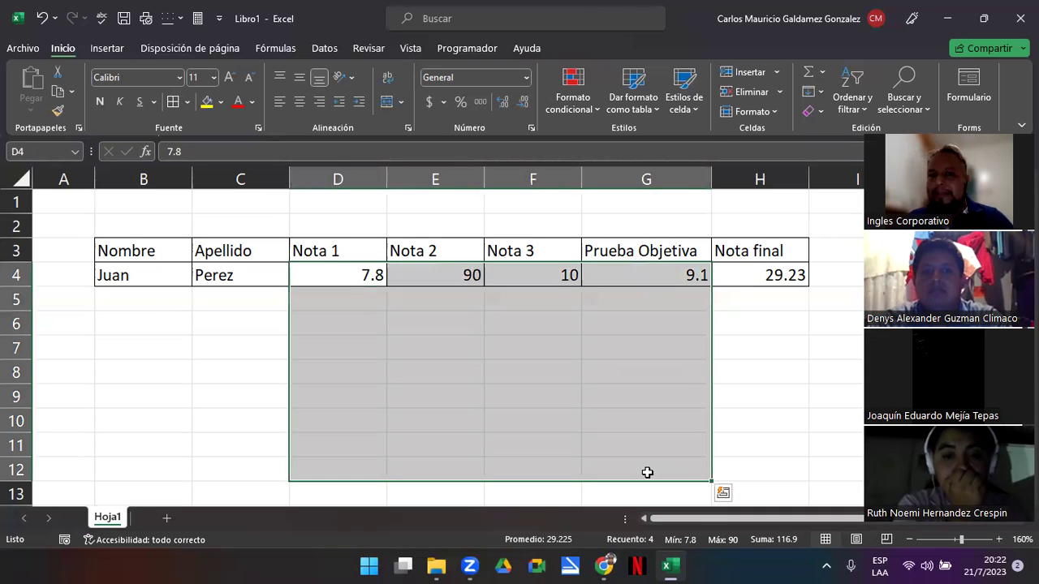
{"action": "left_click", "coordinate": [525, 379]}
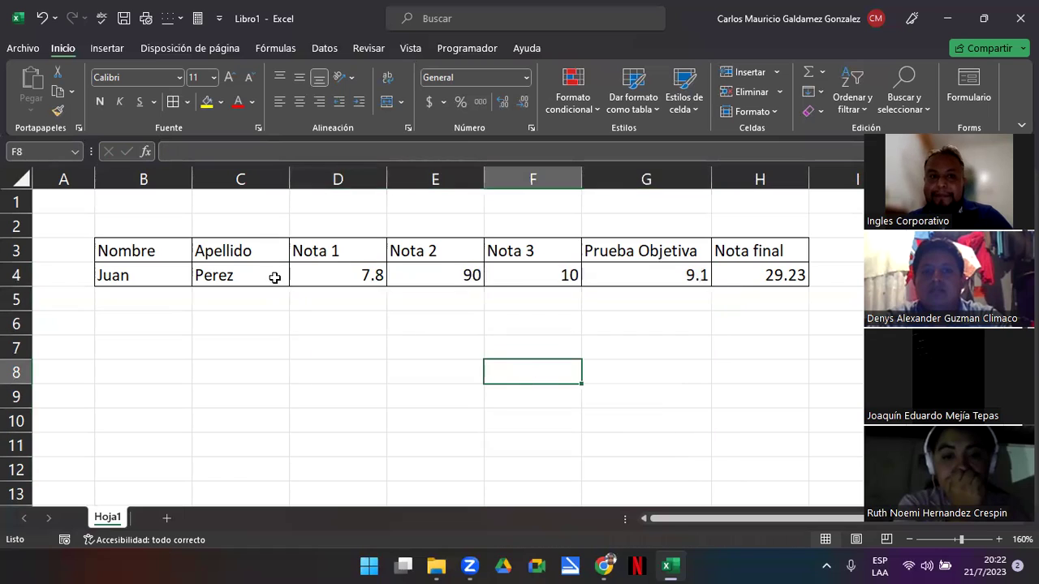
{"action": "left_click_drag", "start_coordinate": [334, 273], "coordinate": [617, 278]}
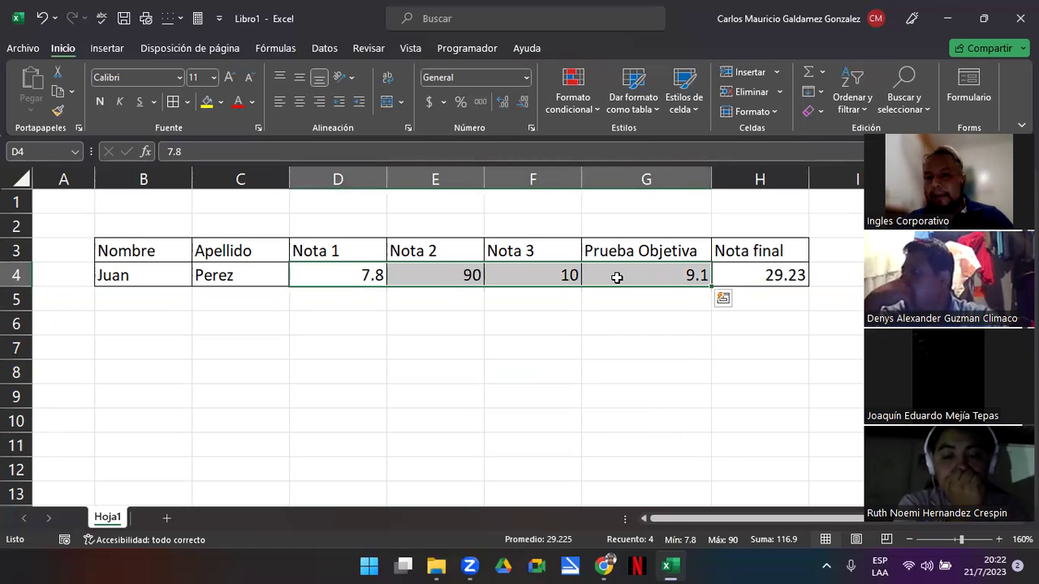
{"action": "left_click", "coordinate": [502, 297]}
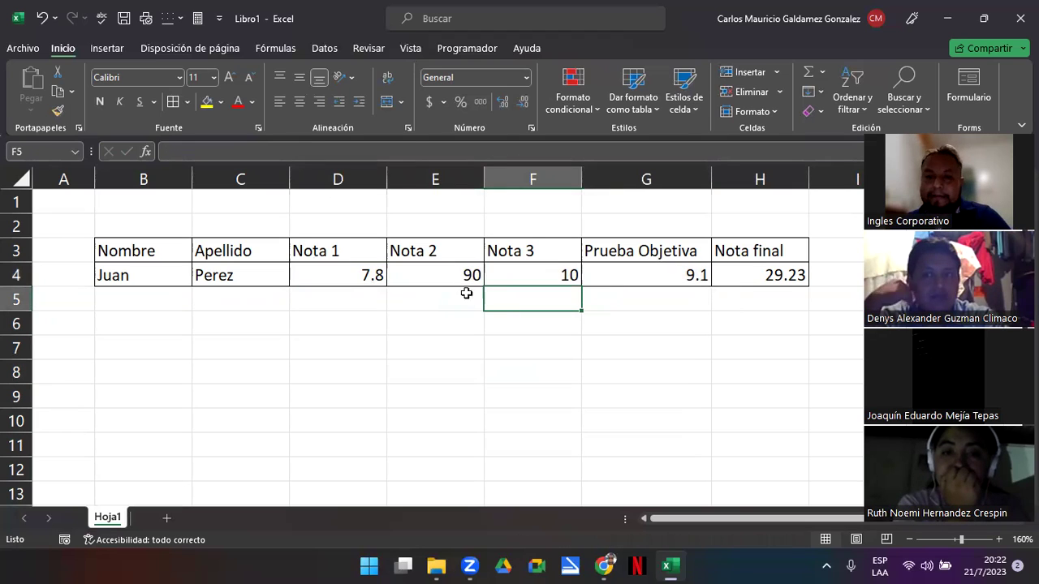
{"action": "left_click", "coordinate": [434, 278]}
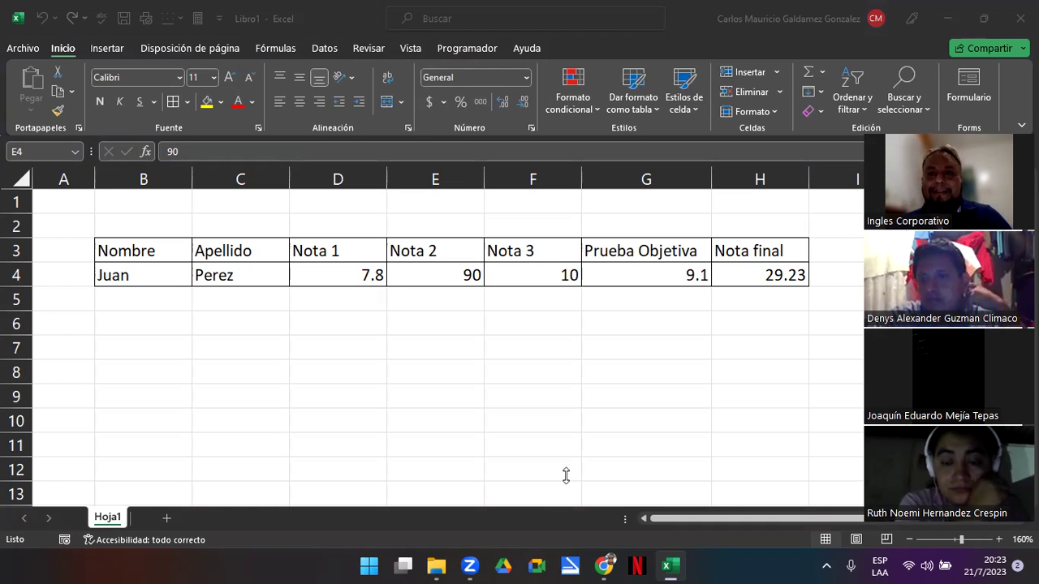
{"action": "left_click_drag", "start_coordinate": [332, 276], "coordinate": [653, 273]}
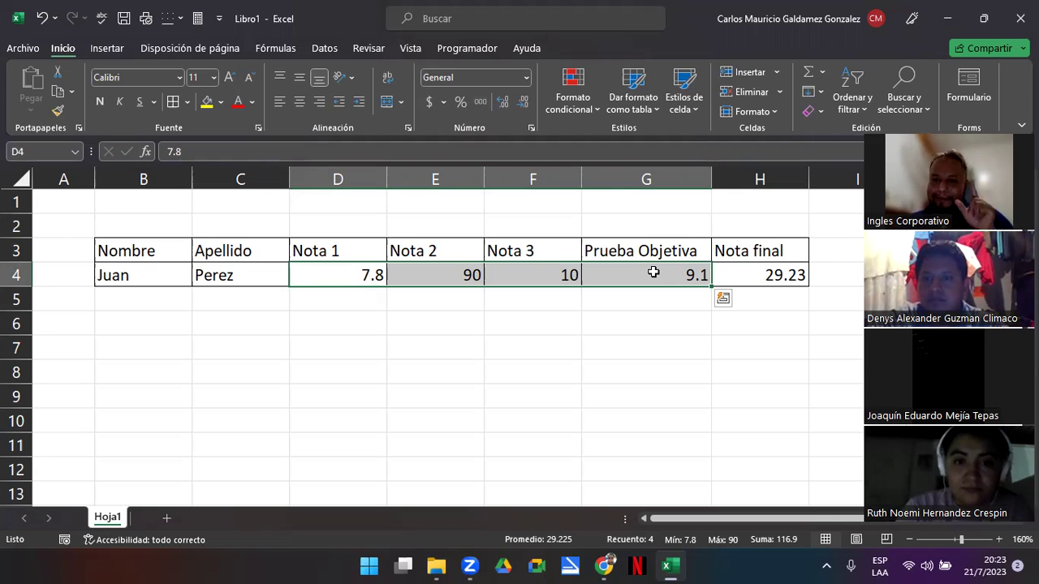
Minimize Excel to reveal the slide QUE ES LA VALIDACION DE DATOS.
{"action": "left_click", "coordinate": [947, 18]}
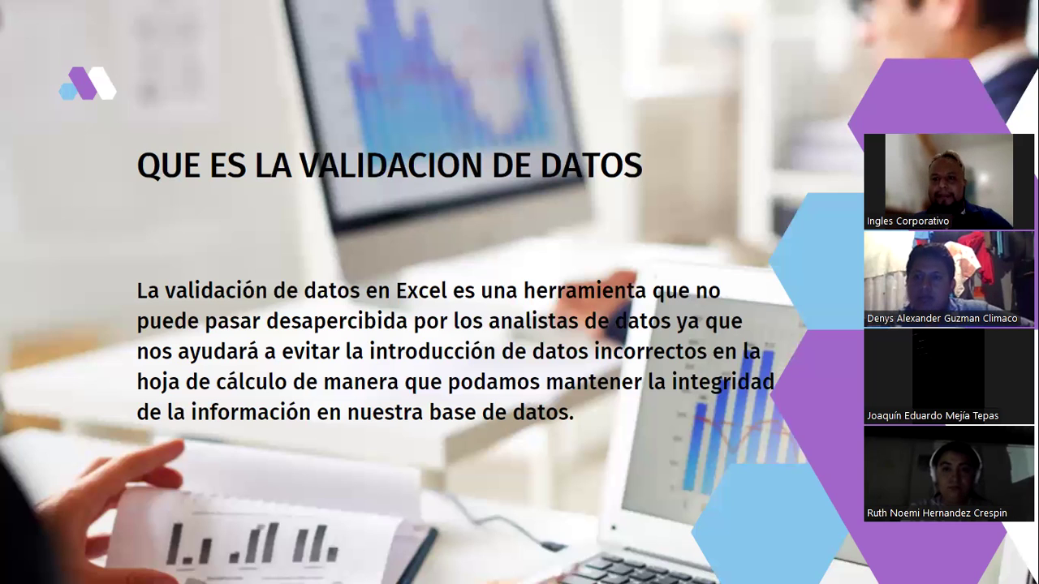
Advance to the IMPORTANCIA DE LA VALIDACIÓN DE DATOS EN EXCEL slide, then switch to the Excel workbook.
{"action": "left_click", "coordinate": [776, 241]}
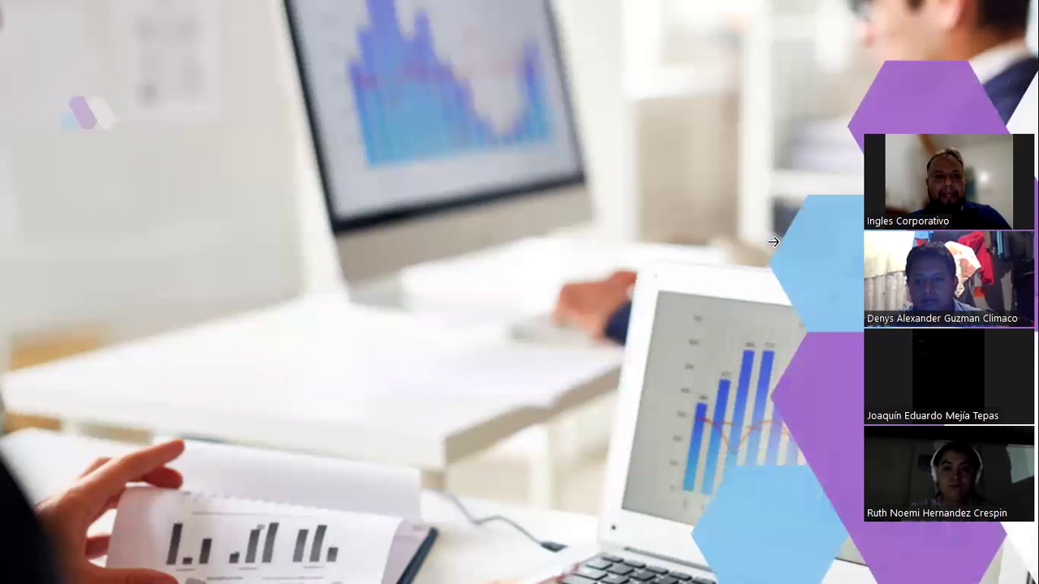
{"action": "left_click", "coordinate": [481, 66]}
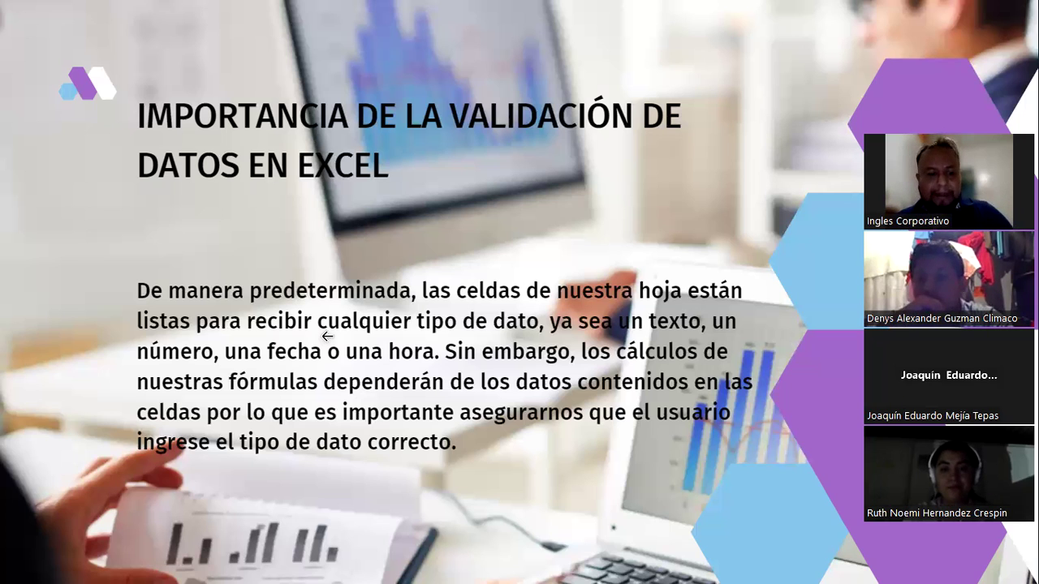
{"action": "key", "text": "alt+Tab"}
{"action": "key", "text": "alt+Tab"}
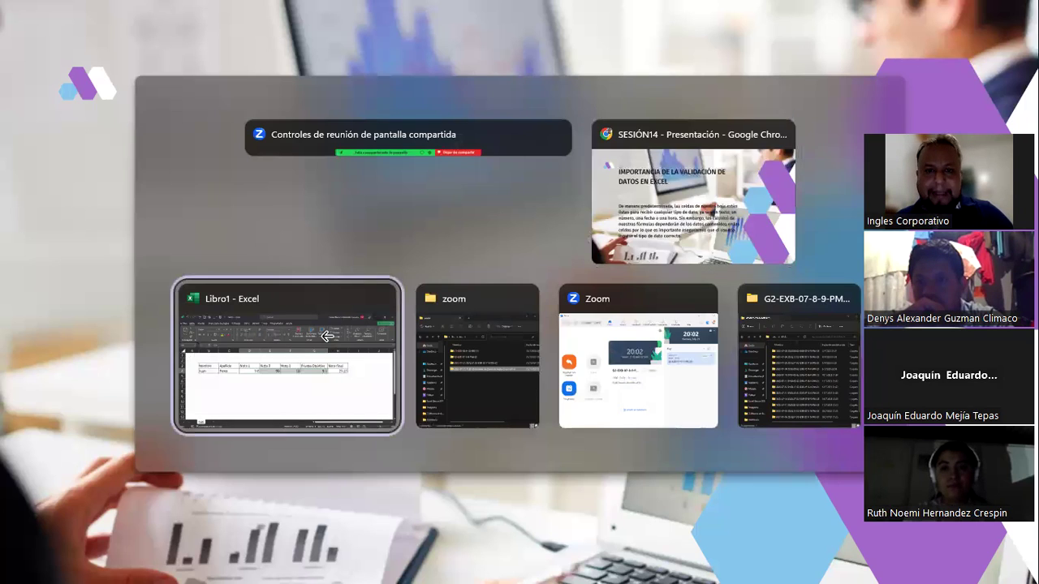
Edit Nota 2 in E4 from 90 down to 9.
{"action": "left_click", "coordinate": [411, 277]}
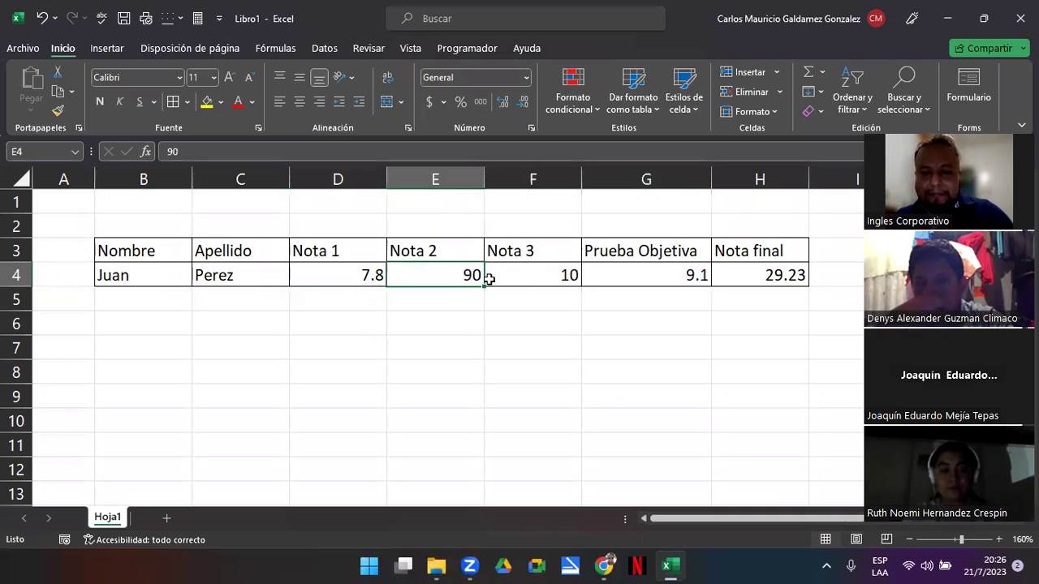
{"action": "key", "text": "F2"}
{"action": "key", "text": "BackSpace"}
{"action": "key", "text": "Return"}
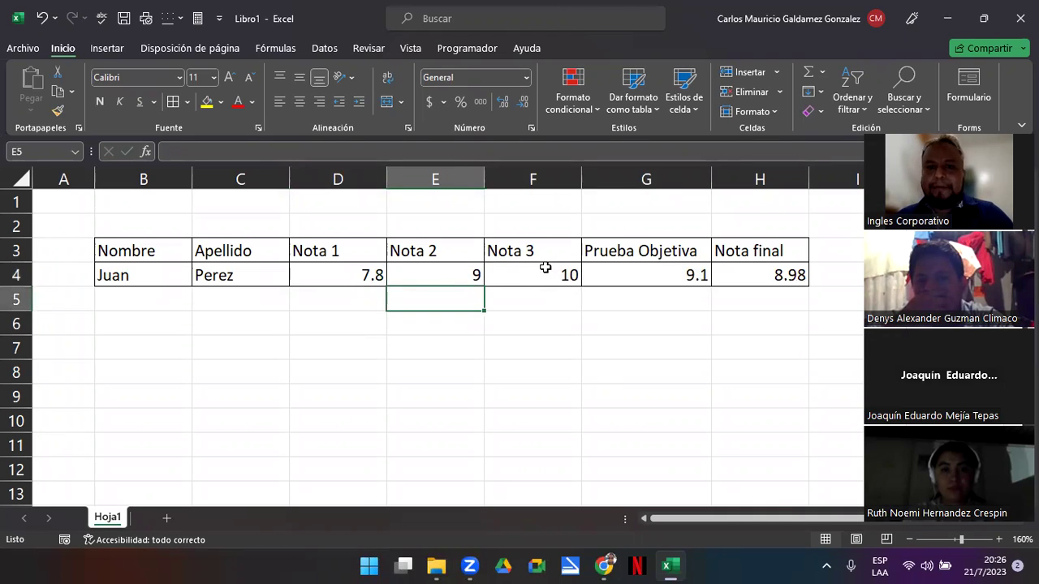
Replace Nota 3 in F4 with the text HG, leaving the Nota final at 8.63.
{"action": "left_click", "coordinate": [544, 271]}
{"action": "left_click_drag", "start_coordinate": [313, 274], "coordinate": [622, 276]}
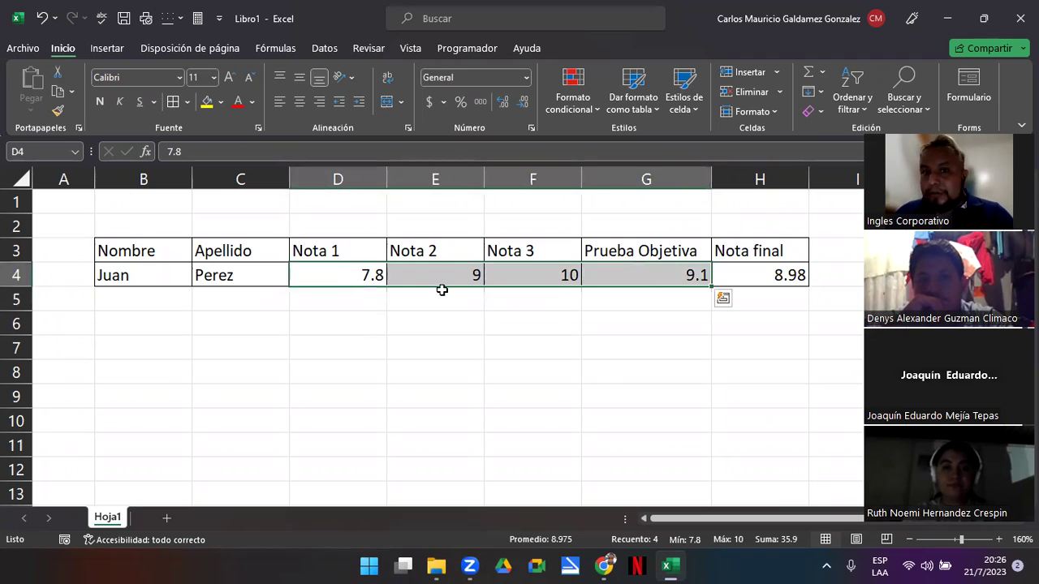
{"action": "left_click", "coordinate": [507, 275]}
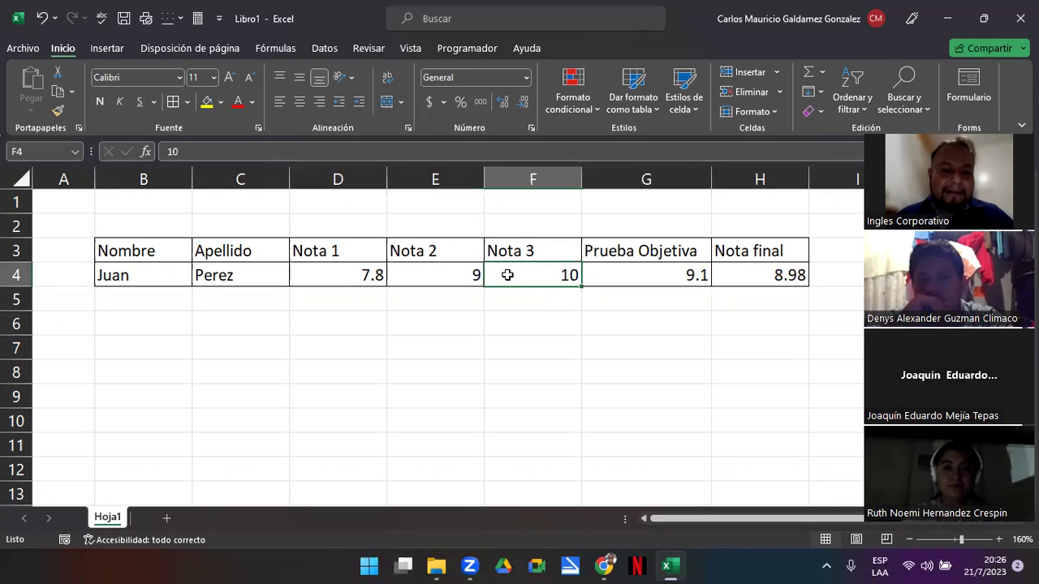
{"action": "type", "text": "HG"}
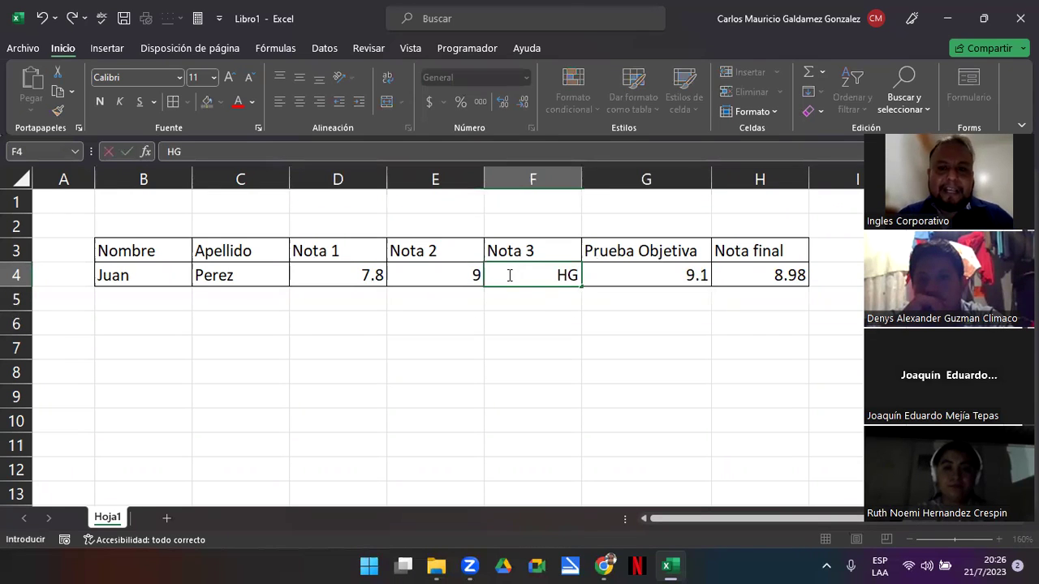
{"action": "key", "text": "Return"}
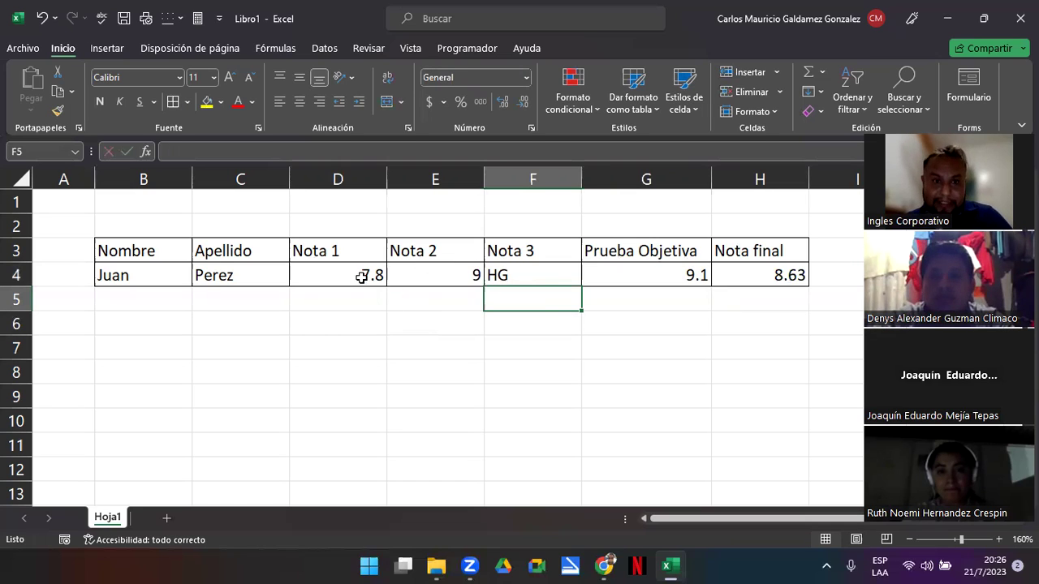
{"action": "left_click_drag", "start_coordinate": [361, 276], "coordinate": [451, 274]}
{"action": "left_click", "coordinate": [647, 279], "text": "ctrl"}
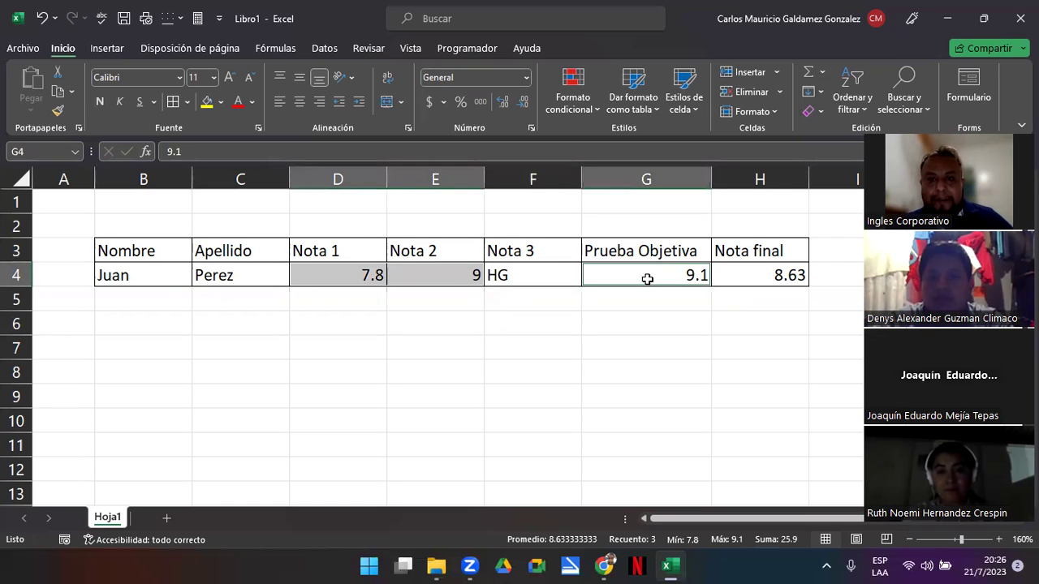
{"action": "left_click_drag", "start_coordinate": [331, 276], "coordinate": [603, 276]}
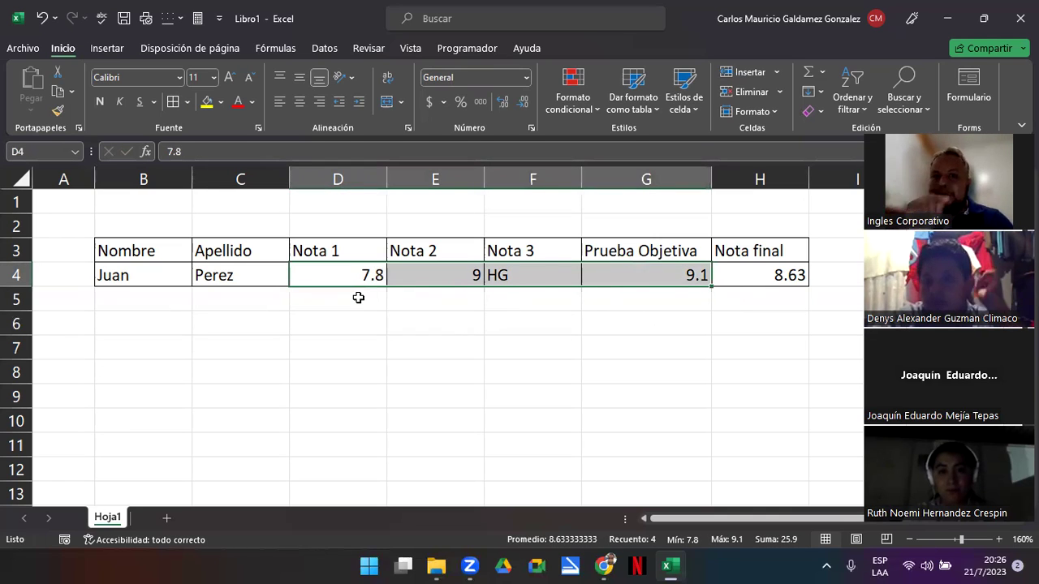
{"action": "left_click_drag", "start_coordinate": [336, 276], "coordinate": [536, 272]}
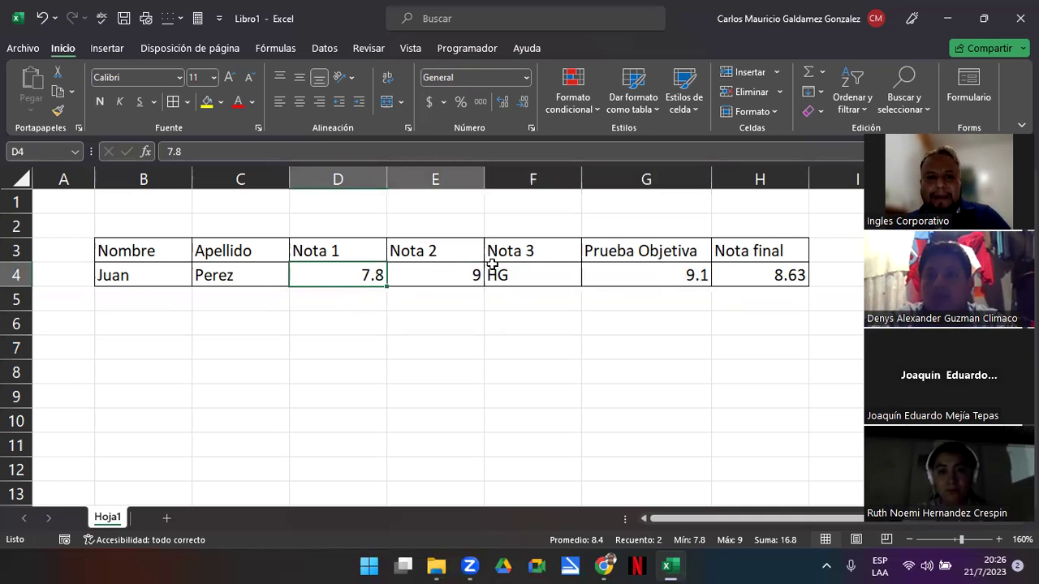
{"action": "left_click_drag", "start_coordinate": [349, 250], "coordinate": [650, 254]}
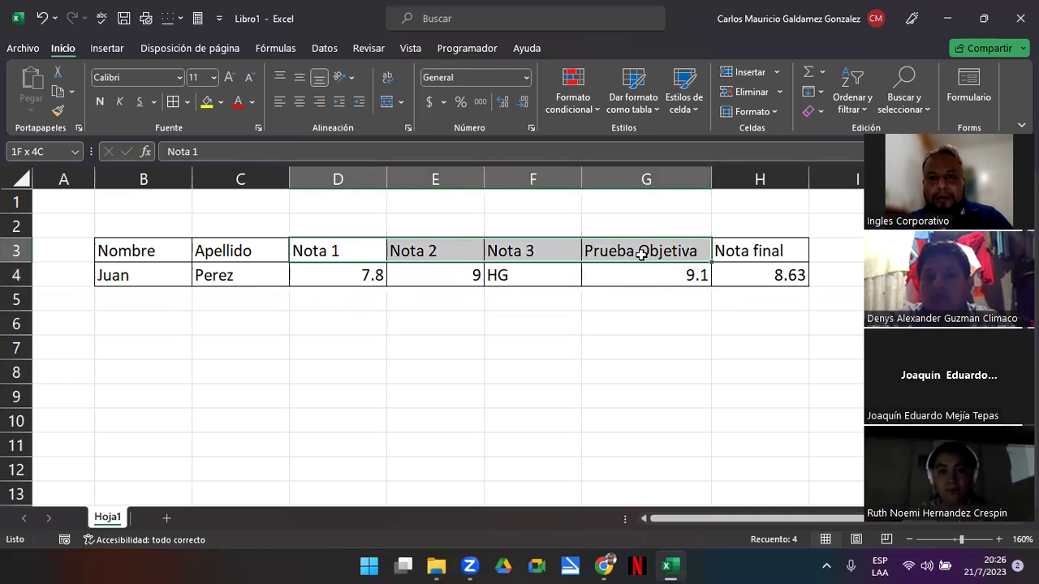
{"action": "left_click_drag", "start_coordinate": [762, 245], "coordinate": [772, 274]}
{"action": "left_click", "coordinate": [771, 276]}
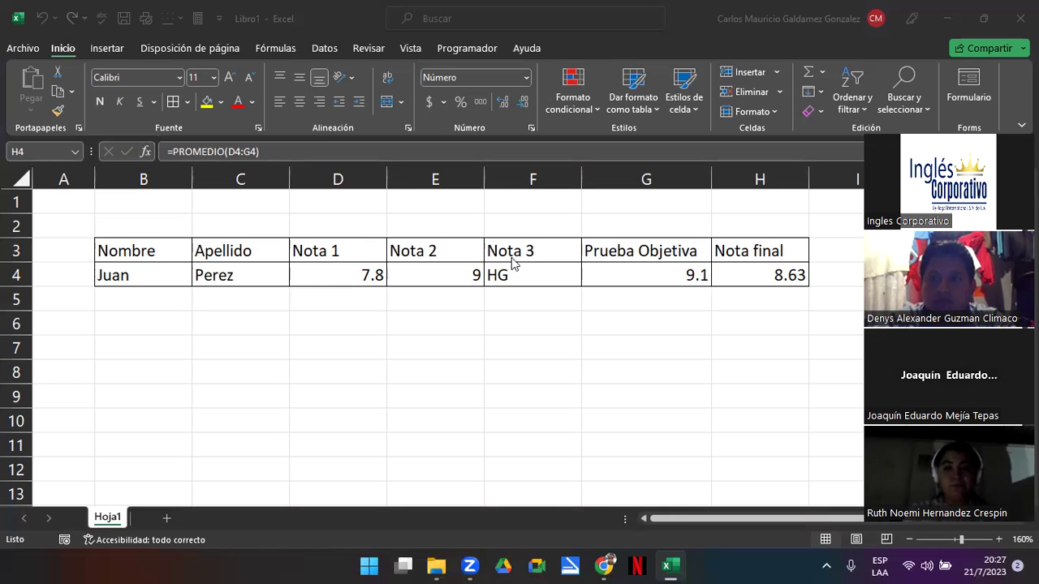
{"action": "left_click", "coordinate": [375, 276]}
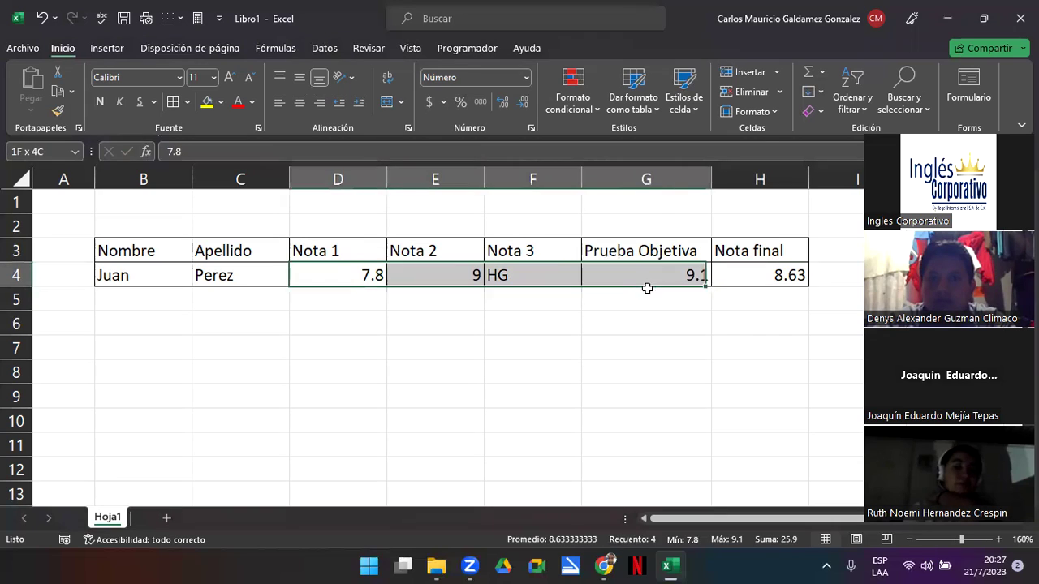
{"action": "left_click_drag", "start_coordinate": [378, 278], "coordinate": [646, 300]}
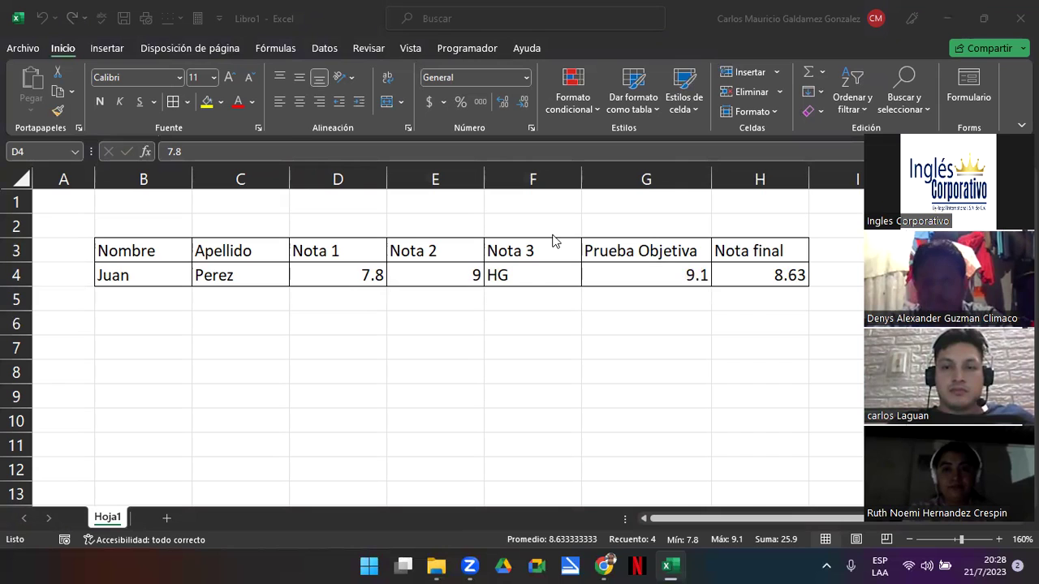
Minimize Excel to bring back the presentation on the importance of data validation.
{"action": "left_click", "coordinate": [946, 18]}
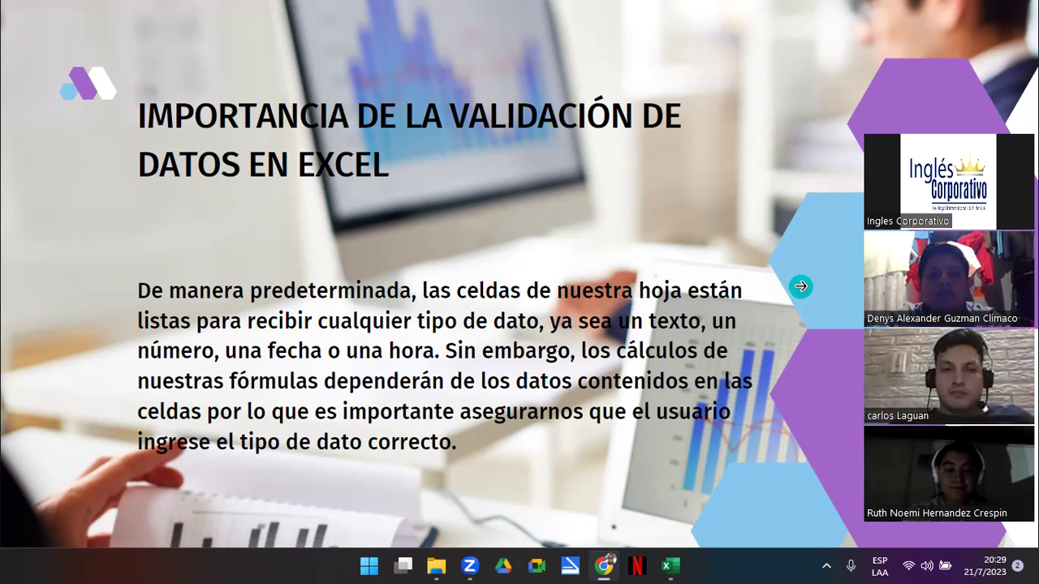
Advance to slide 8, which shows a date cell B5 rejecting typed text.
{"action": "left_click", "coordinate": [800, 285]}
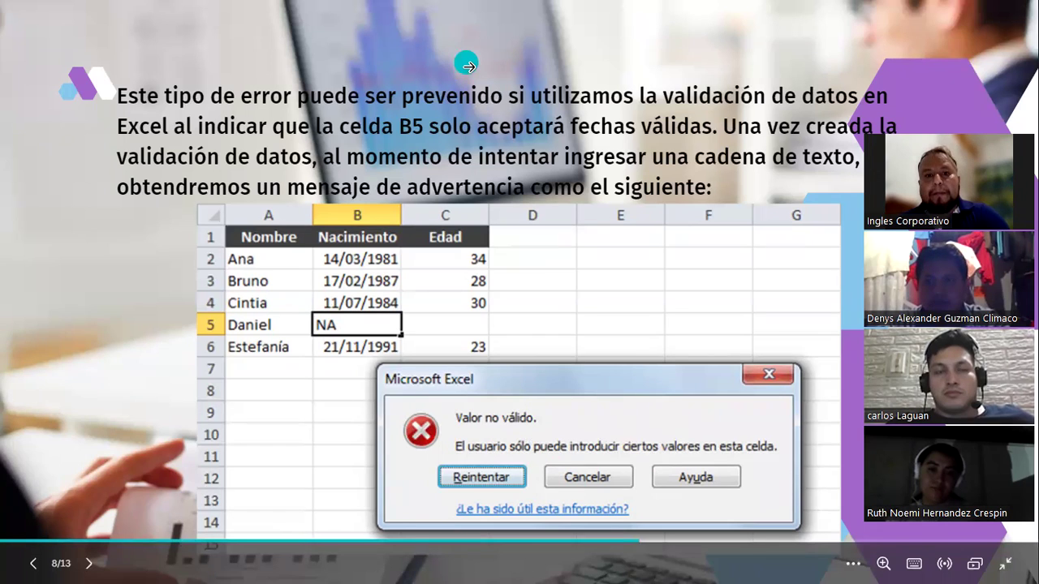
{"action": "mouse_move", "coordinate": [654, 468]}
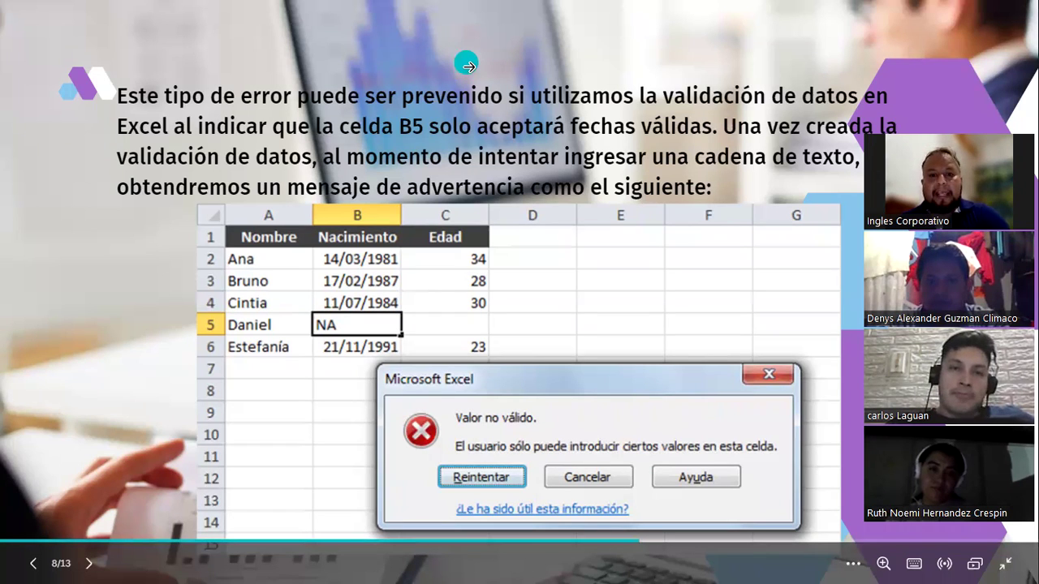
Exit full-screen presentation mode while staying on slide 8.
{"action": "key", "text": "Escape"}
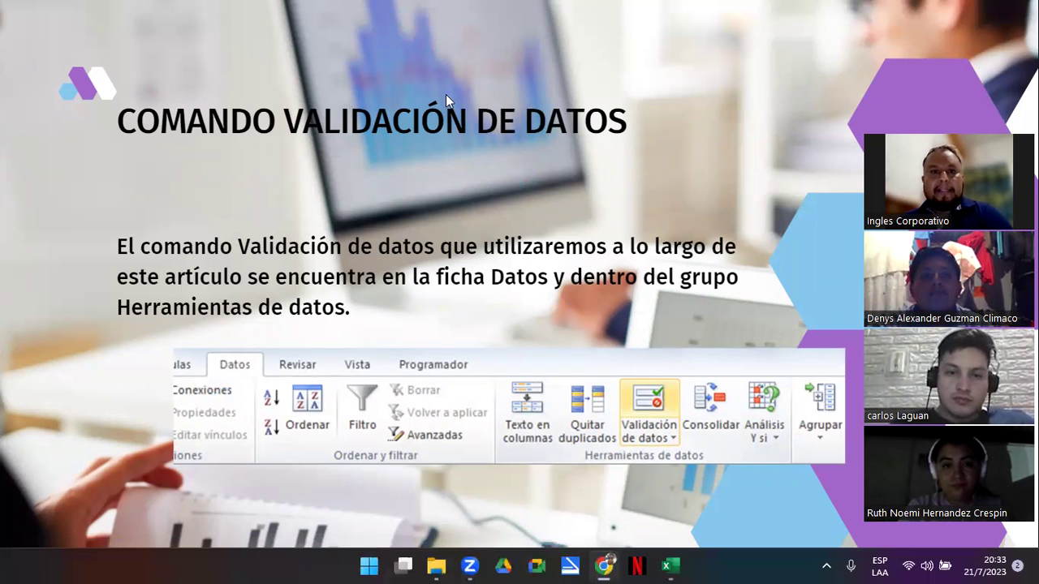
Return to full screen and advance to the slide with the Validación de datos criteria list.
{"action": "key", "text": "Right"}
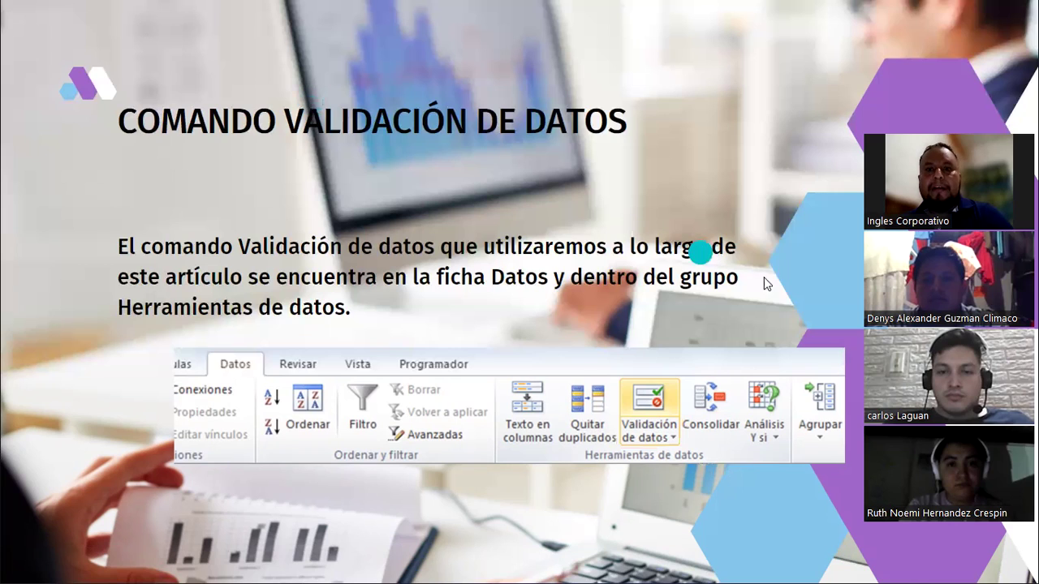
{"action": "left_click", "coordinate": [788, 292]}
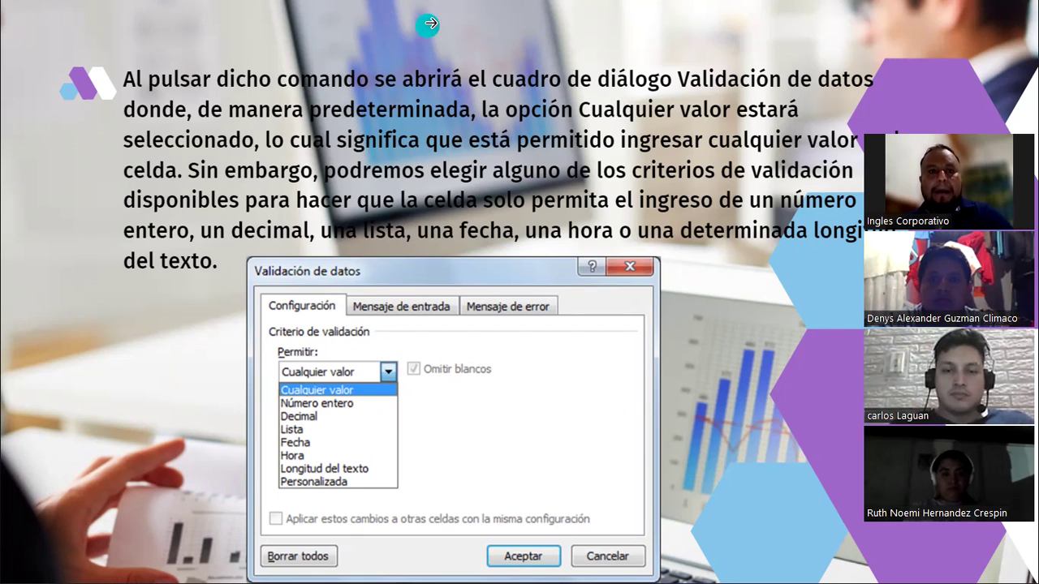
Draw red arrows at Número entero, Decimal, Fecha, Hora and Longitud del texto.
{"action": "left_click_drag", "start_coordinate": [563, 375], "coordinate": [363, 401]}
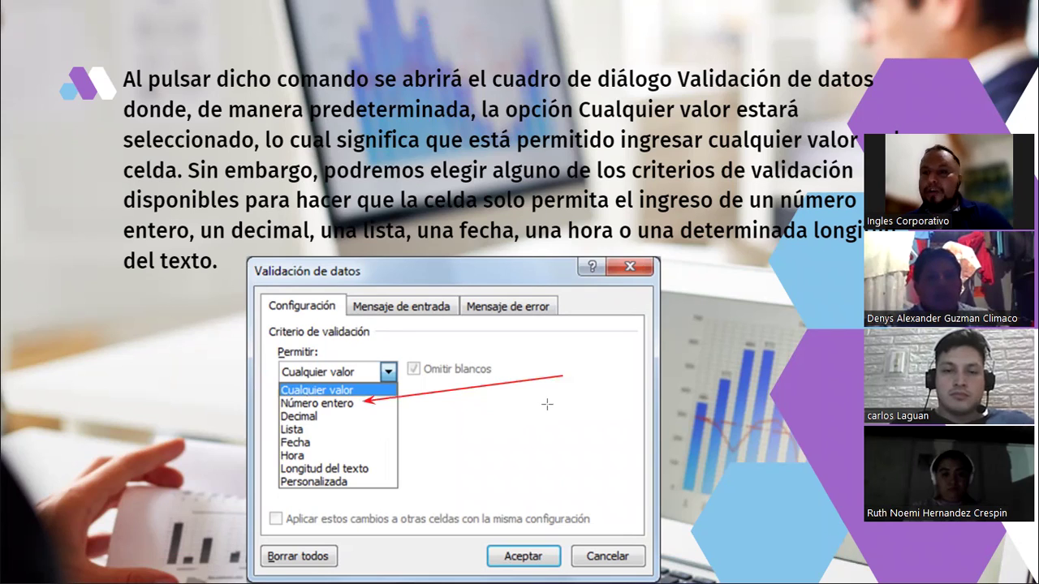
{"action": "left_click_drag", "start_coordinate": [548, 393], "coordinate": [328, 415]}
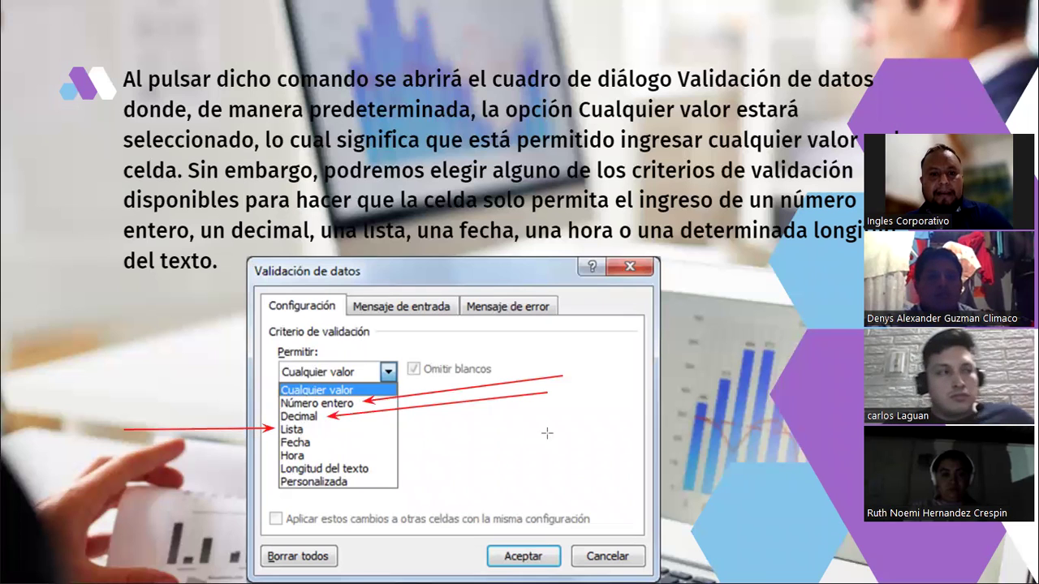
{"action": "left_click_drag", "start_coordinate": [537, 427], "coordinate": [314, 439]}
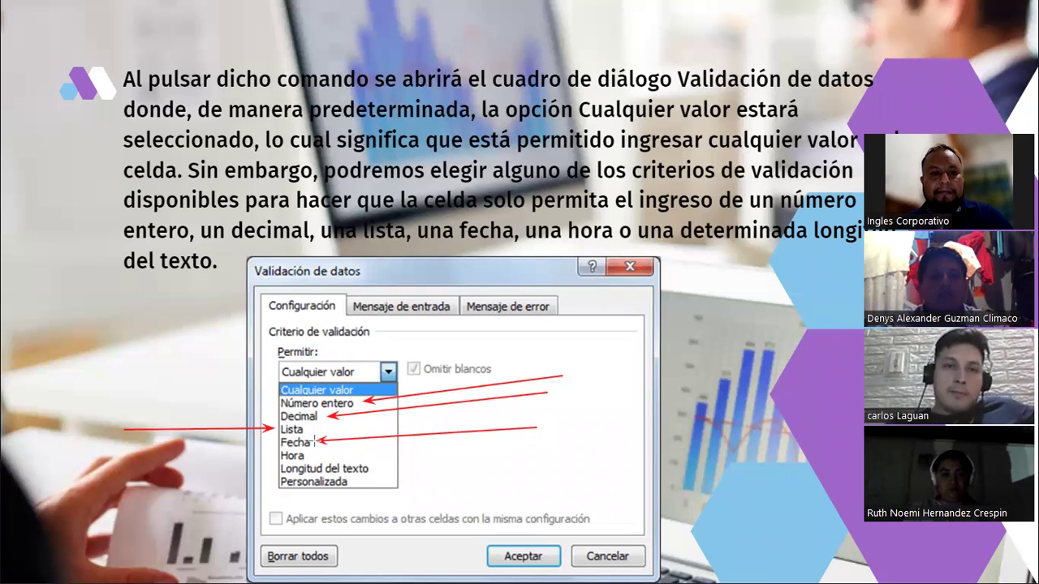
{"action": "left_click_drag", "start_coordinate": [124, 452], "coordinate": [281, 453]}
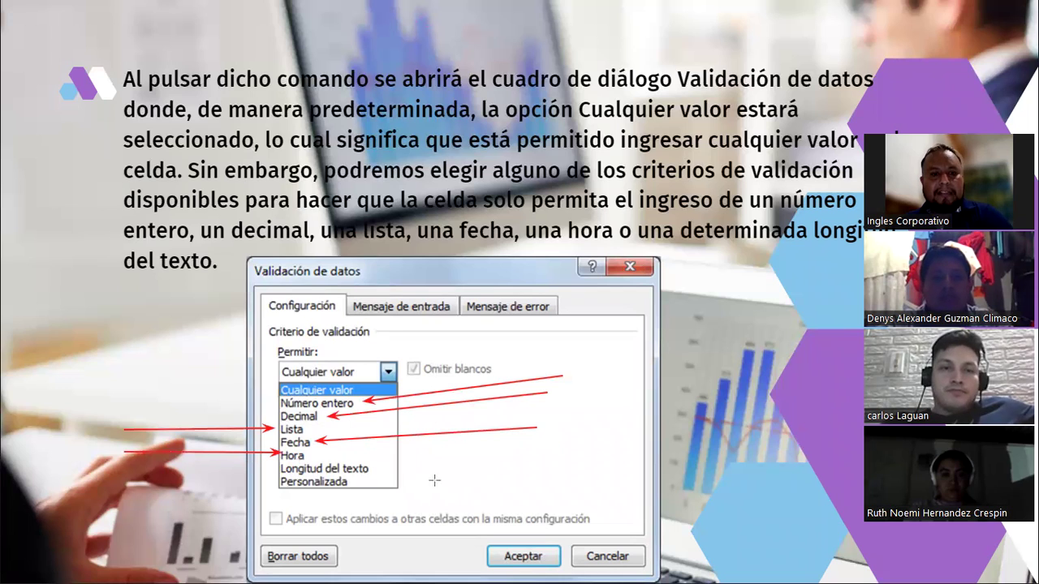
{"action": "mouse_move", "coordinate": [571, 446]}
{"action": "left_mouse_down"}
{"action": "mouse_move", "coordinate": [373, 469]}
{"action": "mouse_move", "coordinate": [359, 482]}
{"action": "left_mouse_up"}
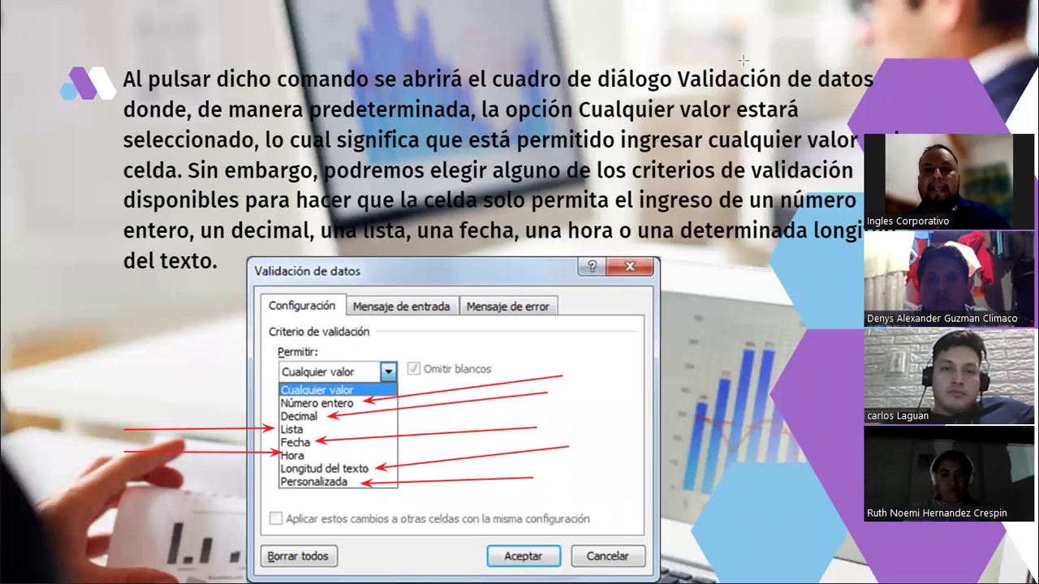
Erase the arrows, redraw them at Longitud del texto and Cualquier valor, then advance the slide.
{"action": "key", "text": "e"}
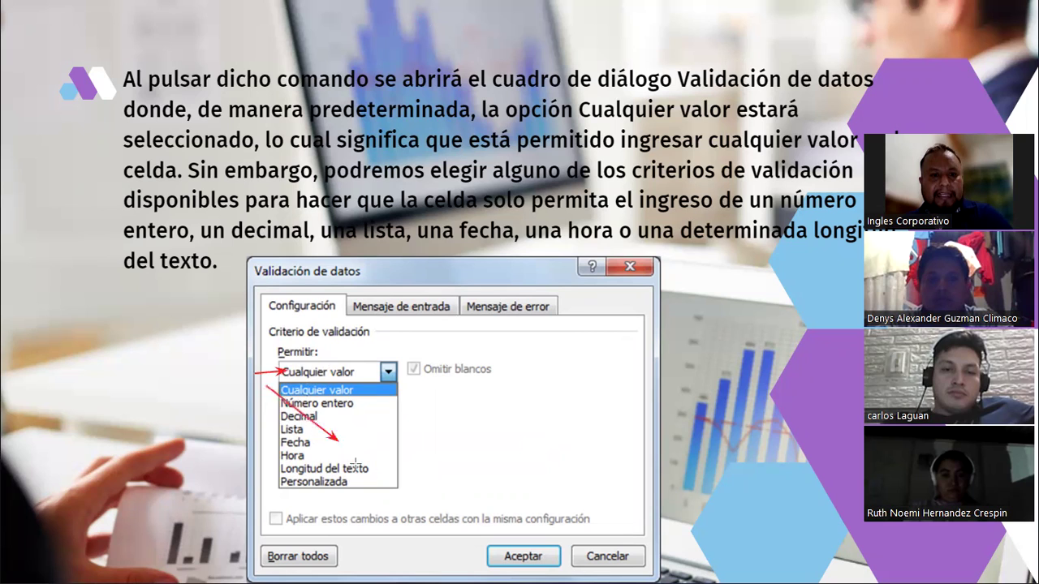
{"action": "left_click_drag", "start_coordinate": [356, 461], "coordinate": [376, 468]}
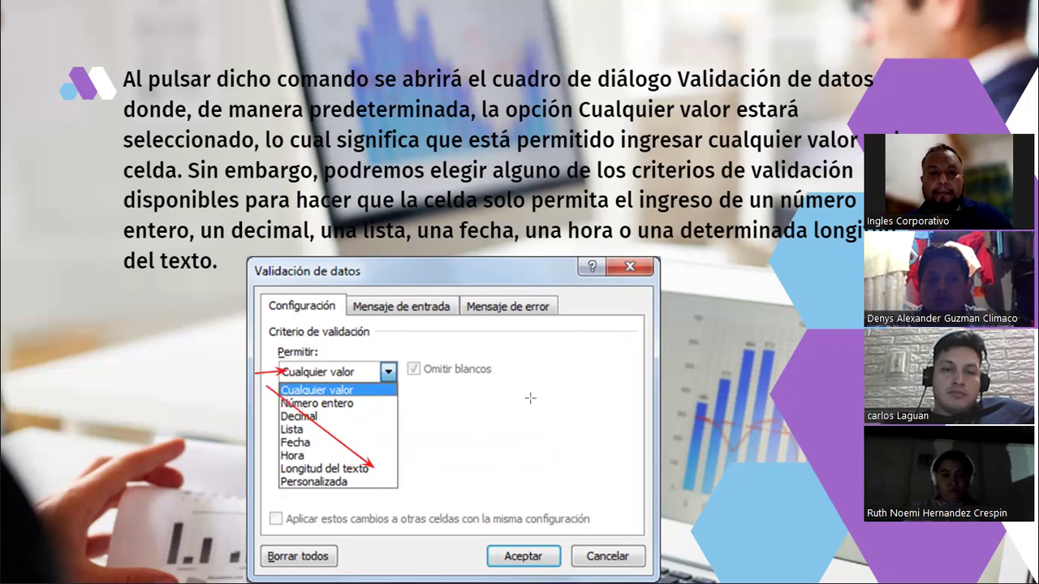
{"action": "left_click_drag", "start_coordinate": [434, 445], "coordinate": [406, 451]}
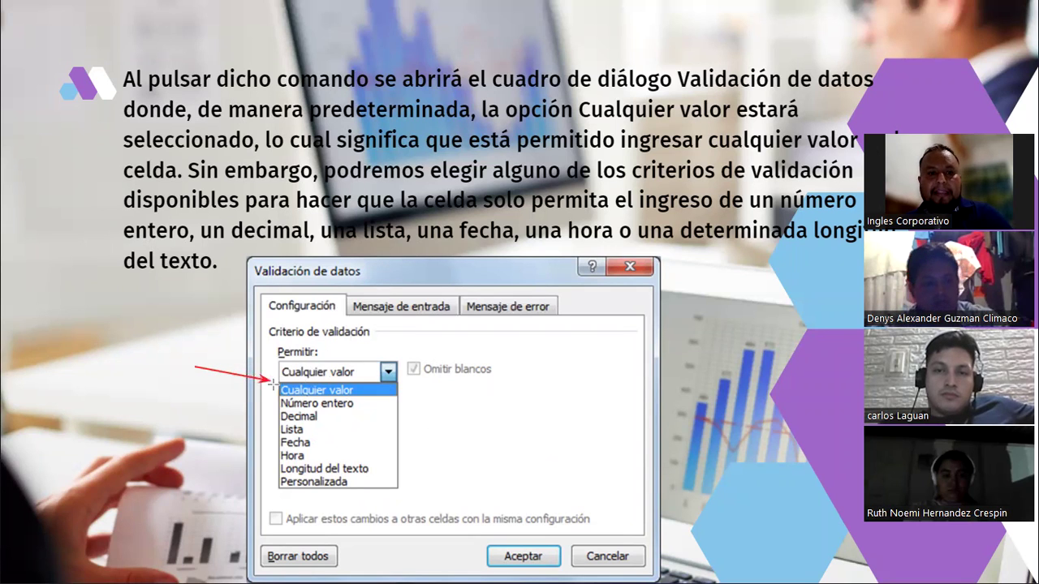
{"action": "left_click_drag", "start_coordinate": [259, 371], "coordinate": [277, 388]}
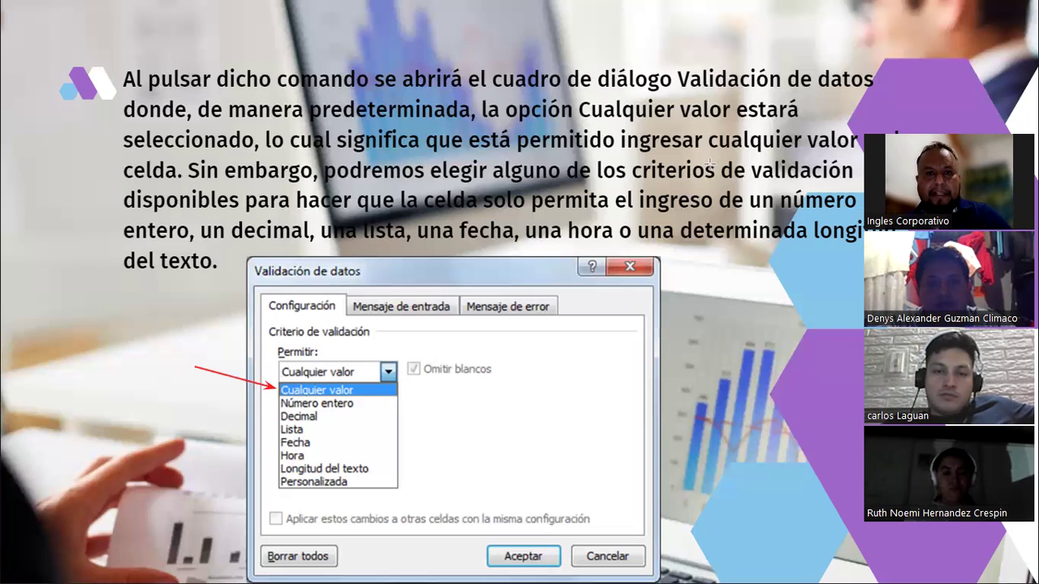
{"action": "left_click", "coordinate": [779, 329]}
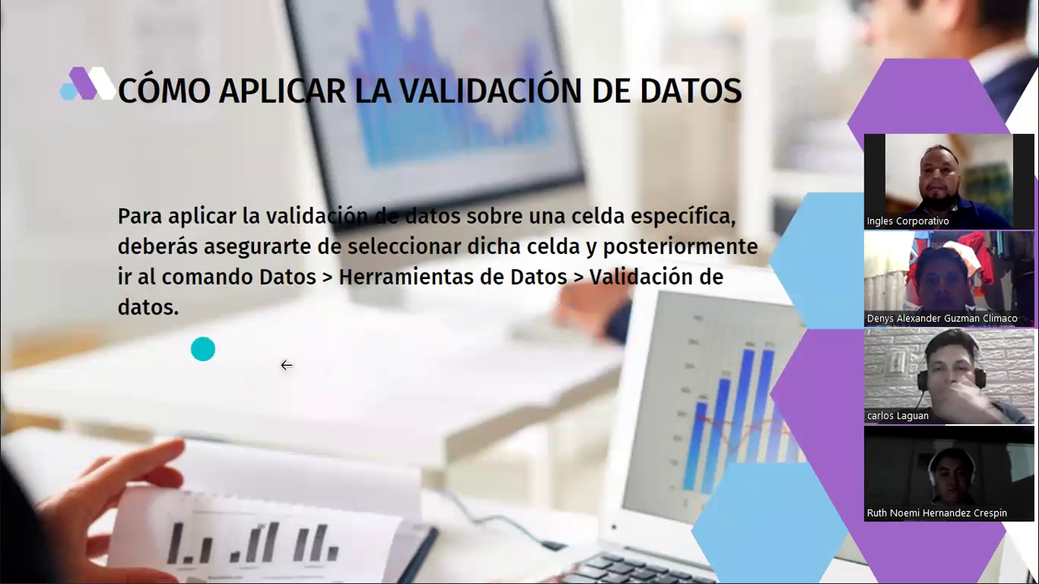
Advance the slideshow twice to the 'Cómo aplicar la validación de datos' demonstration slide.
{"action": "left_click", "coordinate": [588, 410]}
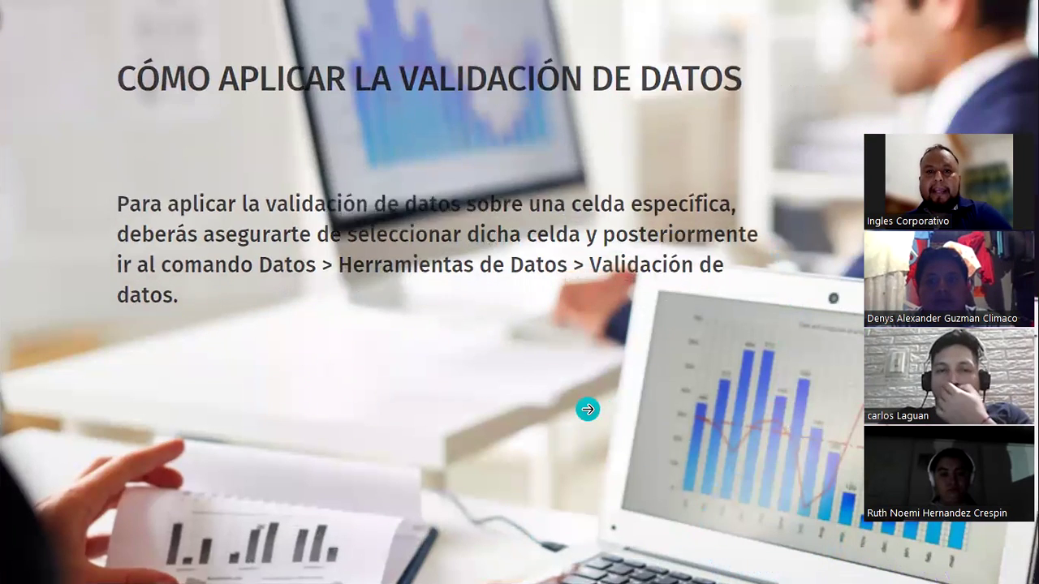
{"action": "left_click", "coordinate": [588, 410]}
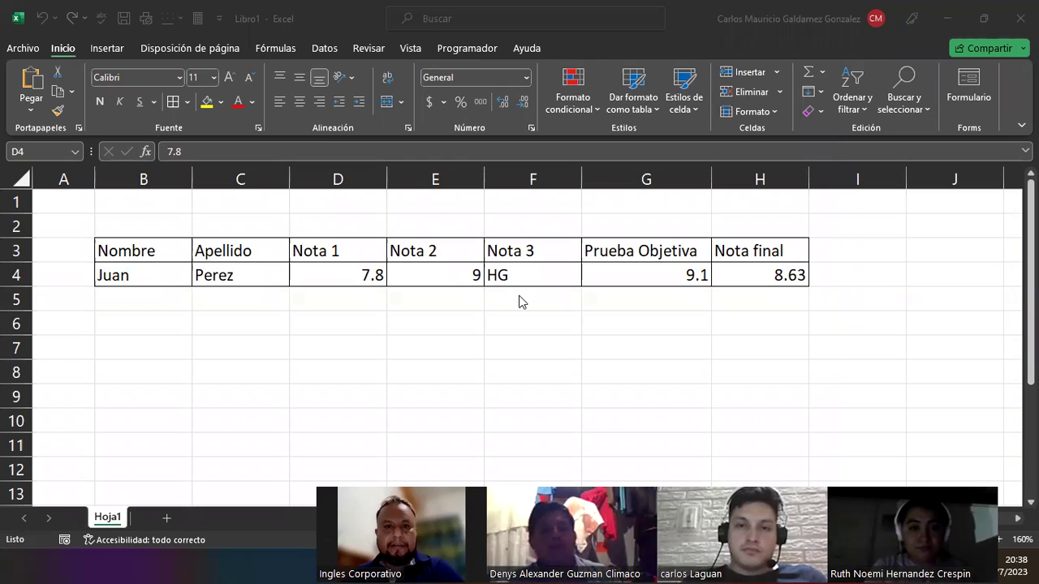
In the Excel grade table, replace HG in Juan's Nota 3 with 9.
{"action": "key", "text": "alt+Tab"}
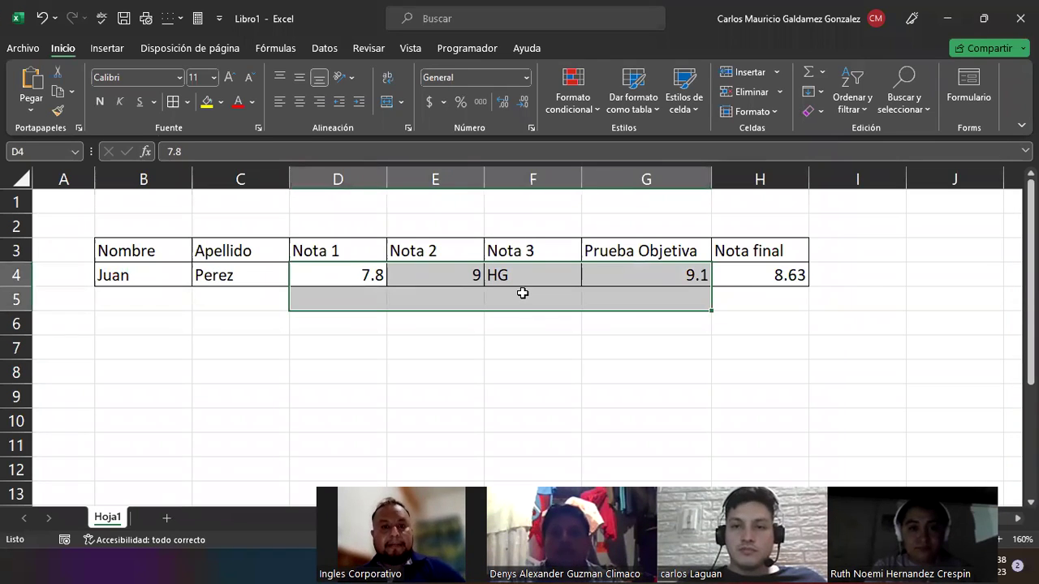
{"action": "left_click", "coordinate": [526, 284]}
{"action": "type", "text": "9"}
{"action": "key", "text": "Return"}
{"action": "left_click", "coordinate": [450, 342]}
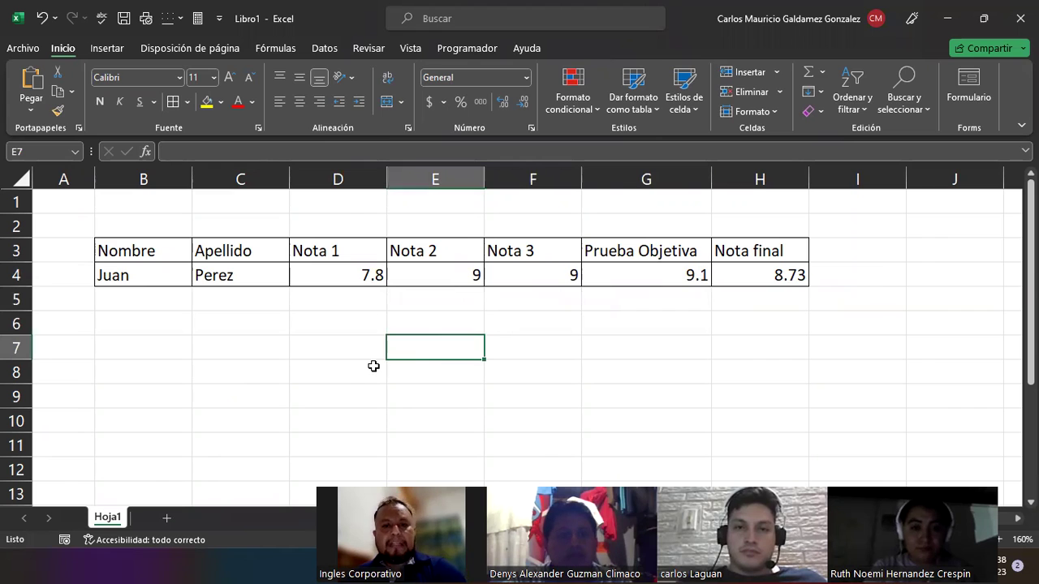
Narrow column A and fill Juan's row B4:H4 down through row 9.
{"action": "left_click", "coordinate": [142, 271]}
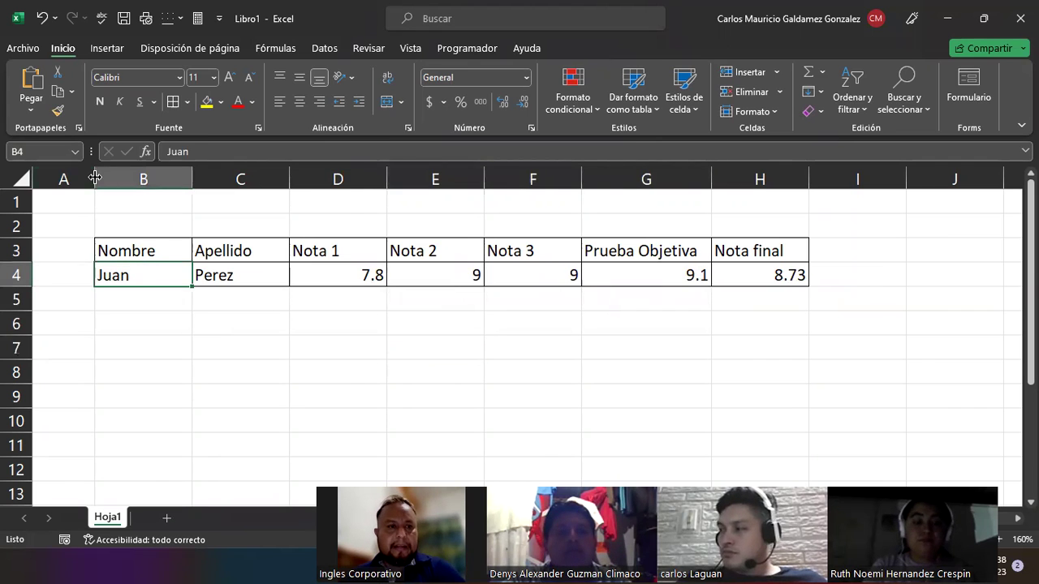
{"action": "left_click_drag", "start_coordinate": [95, 178], "coordinate": [69, 178]}
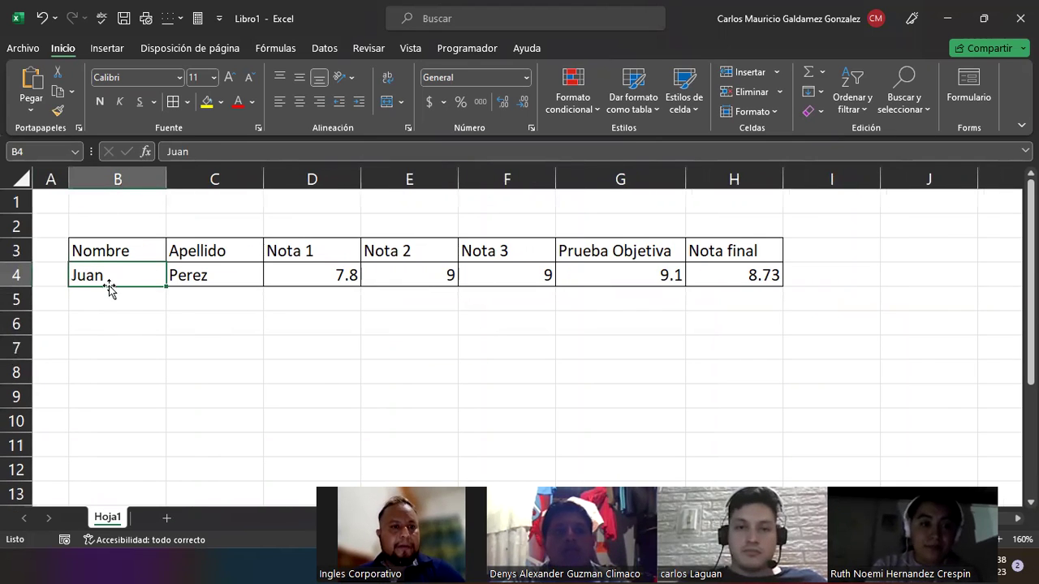
{"action": "left_click_drag", "start_coordinate": [183, 286], "coordinate": [781, 286]}
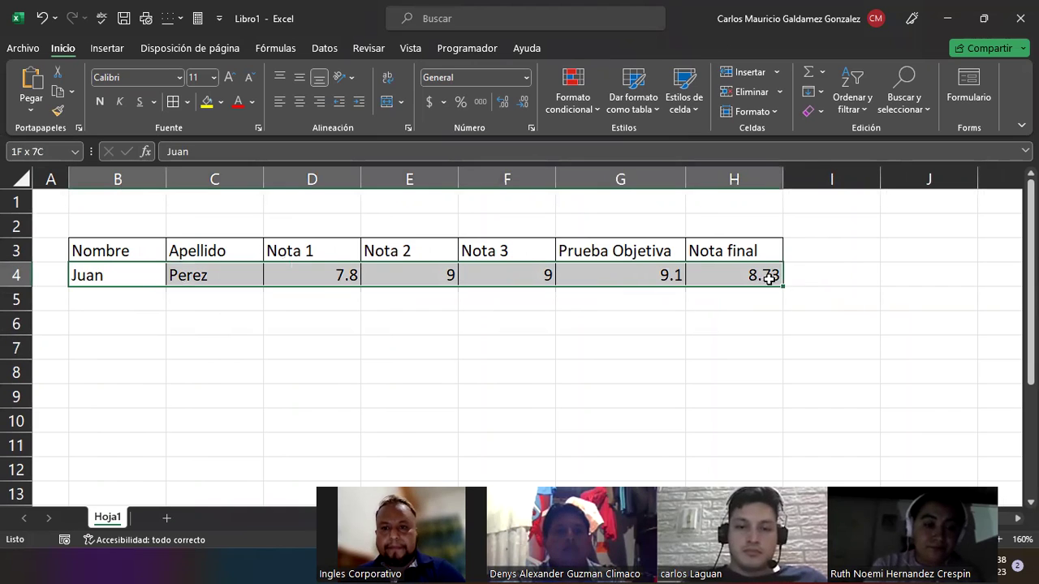
{"action": "left_click", "coordinate": [783, 290]}
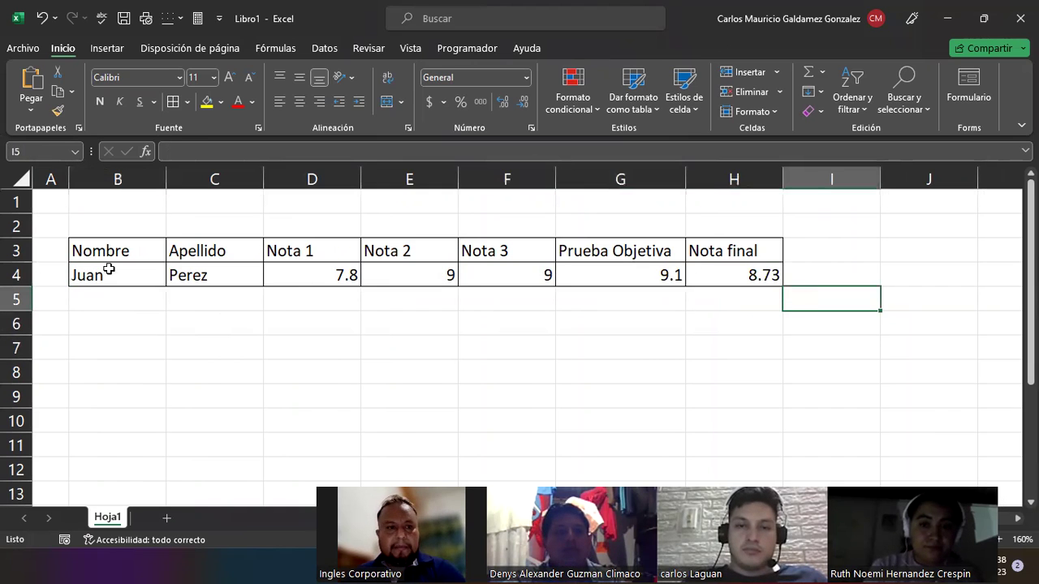
{"action": "left_click_drag", "start_coordinate": [109, 270], "coordinate": [781, 283]}
{"action": "left_click_drag", "start_coordinate": [766, 344], "coordinate": [764, 407]}
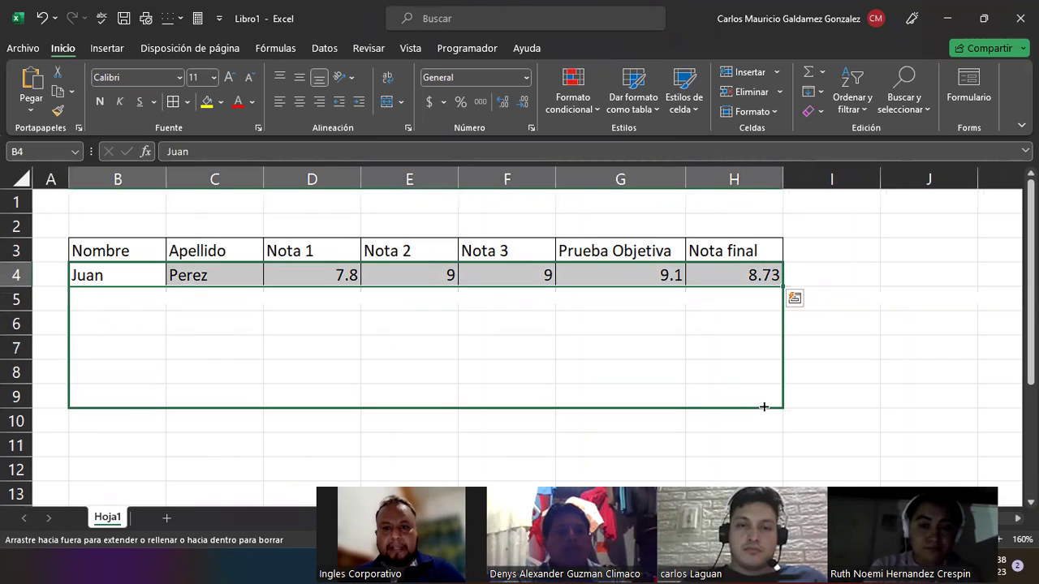
Rename the copied students in B5:B9 to Luis, Mario, Eva, Jose and Maria.
{"action": "left_click", "coordinate": [135, 309]}
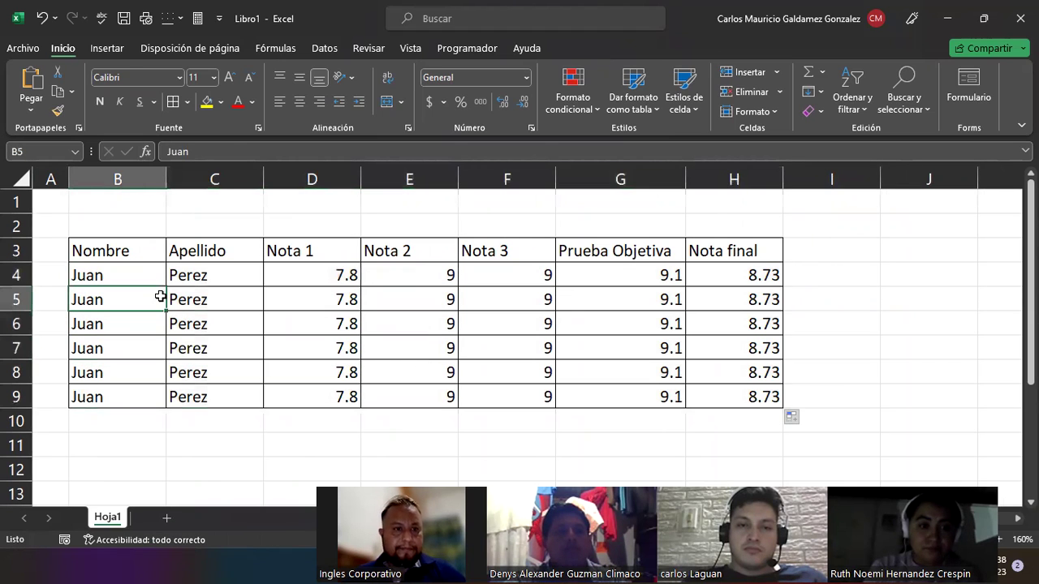
{"action": "type", "text": "Luis"}
{"action": "key", "text": "Return"}
{"action": "type", "text": "Mar"}
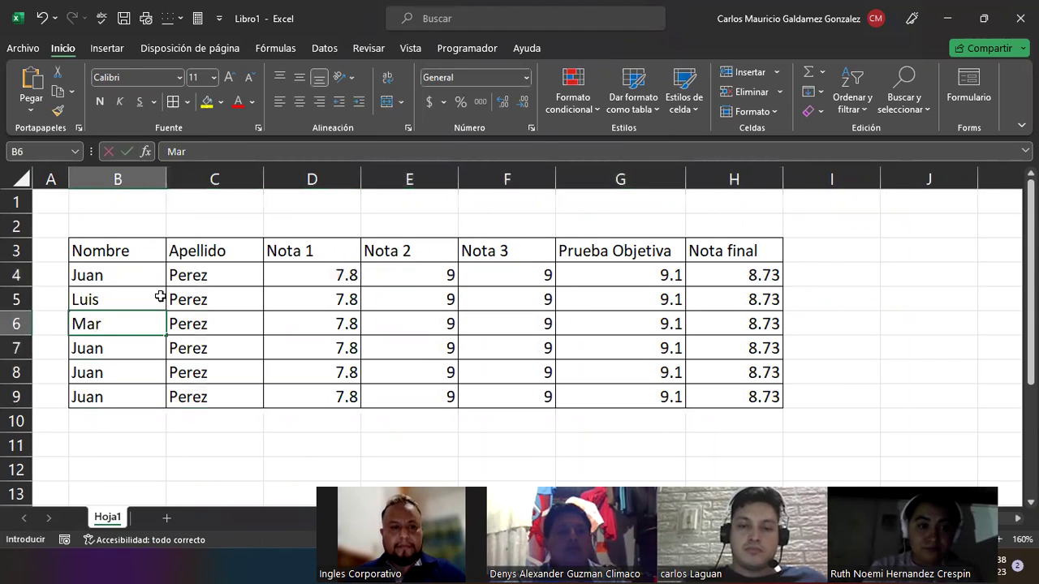
{"action": "type", "text": "io"}
{"action": "key", "text": "Return"}
{"action": "type", "text": "Eva"}
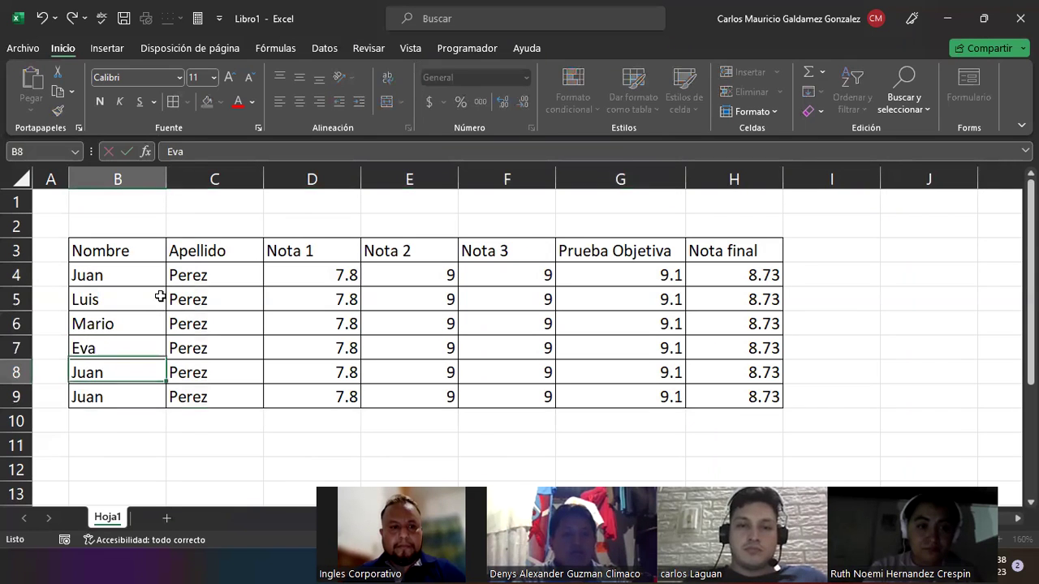
{"action": "key", "text": "Return"}
{"action": "type", "text": "Jose"}
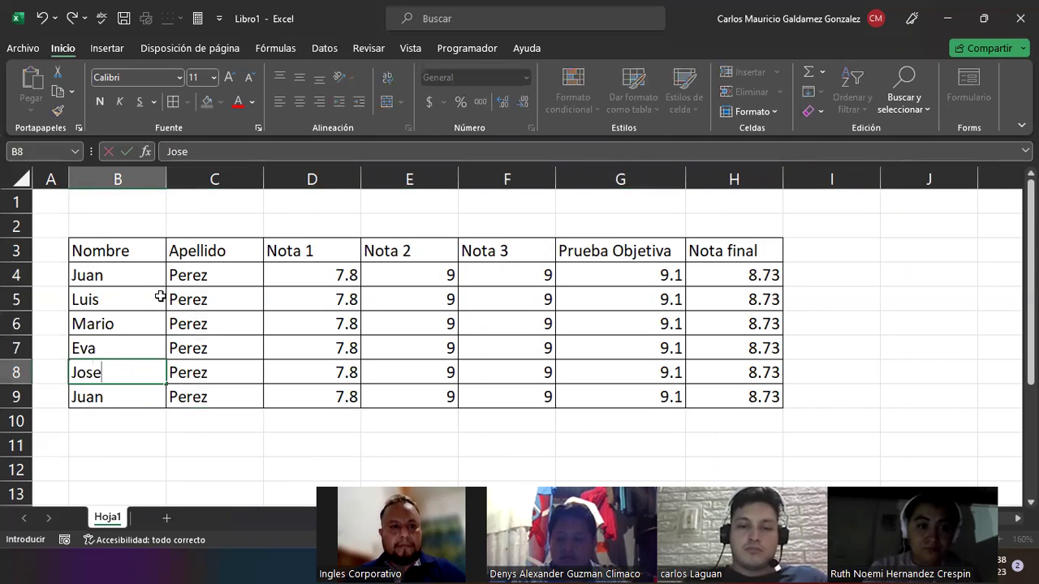
{"action": "key", "text": "Return"}
{"action": "type", "text": "Maria"}
{"action": "key", "text": "Tab"}
{"action": "key", "text": "Up"}
{"action": "key", "text": "Up"}
{"action": "key", "text": "Up"}
{"action": "key", "text": "Up"}
{"action": "key", "text": "Up"}
{"action": "key", "text": "Down"}
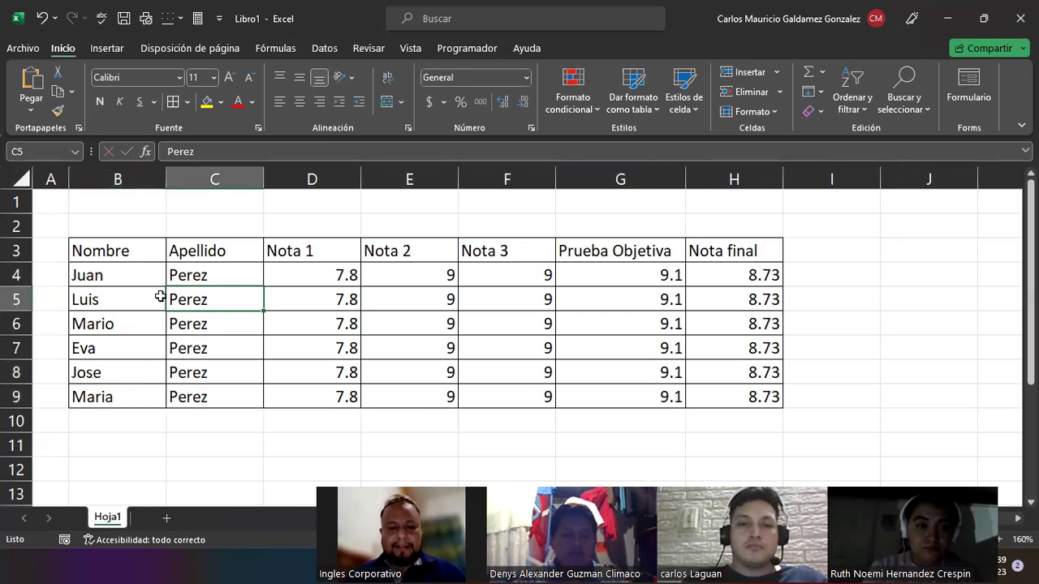
{"action": "type", "text": "Garica"}
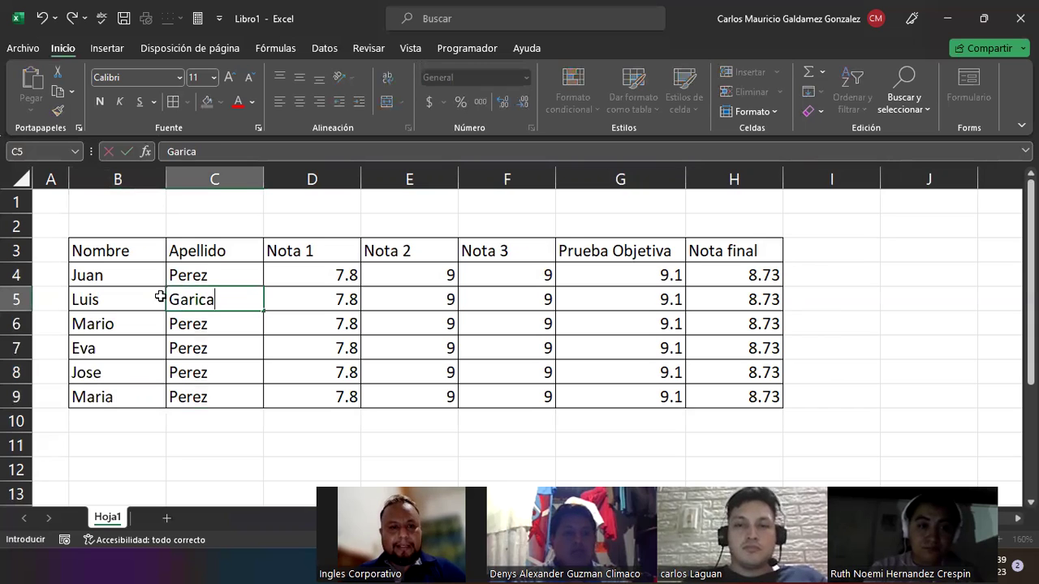
{"action": "key", "text": "Return"}
{"action": "key", "text": "Up"}
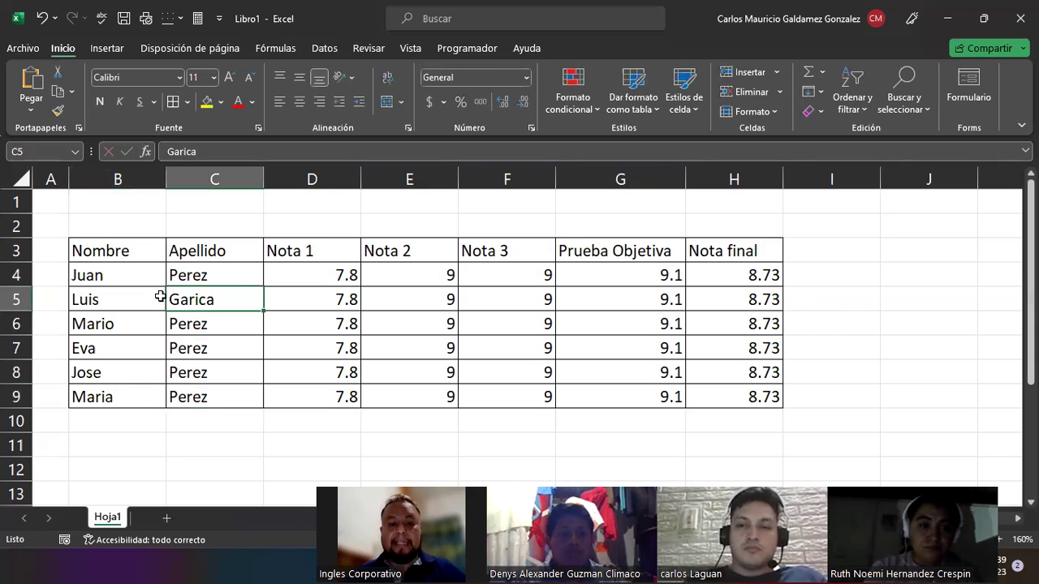
{"action": "key", "text": "F2"}
{"action": "key", "text": "BackSpace"}
{"action": "key", "text": "BackSpace"}
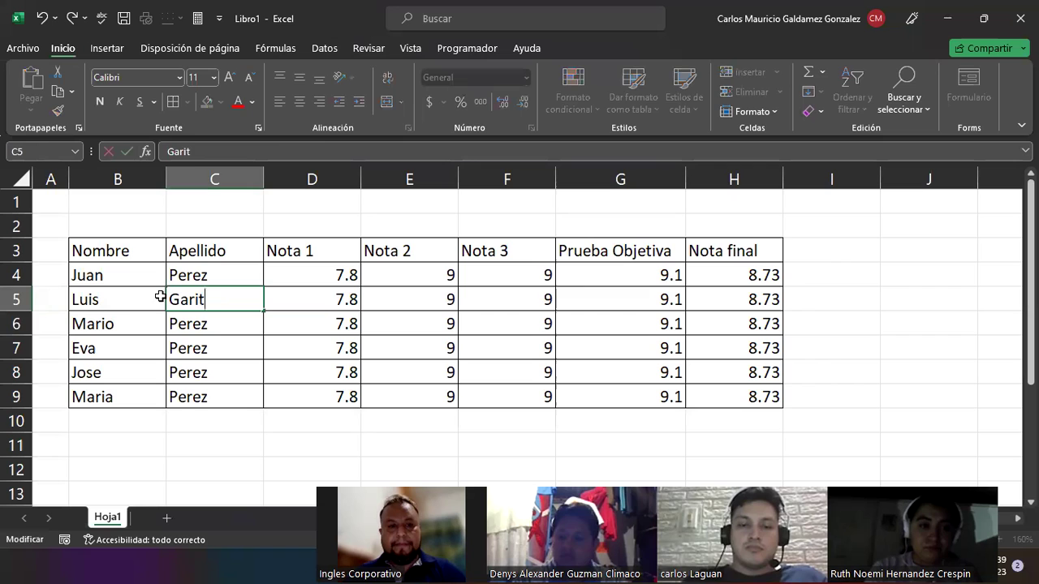
{"action": "type", "text": "a"}
{"action": "key", "text": "Return"}
Enter the surnames Castro and Sorto for the next students.
{"action": "type", "text": "Castro"}
{"action": "key", "text": "Return"}
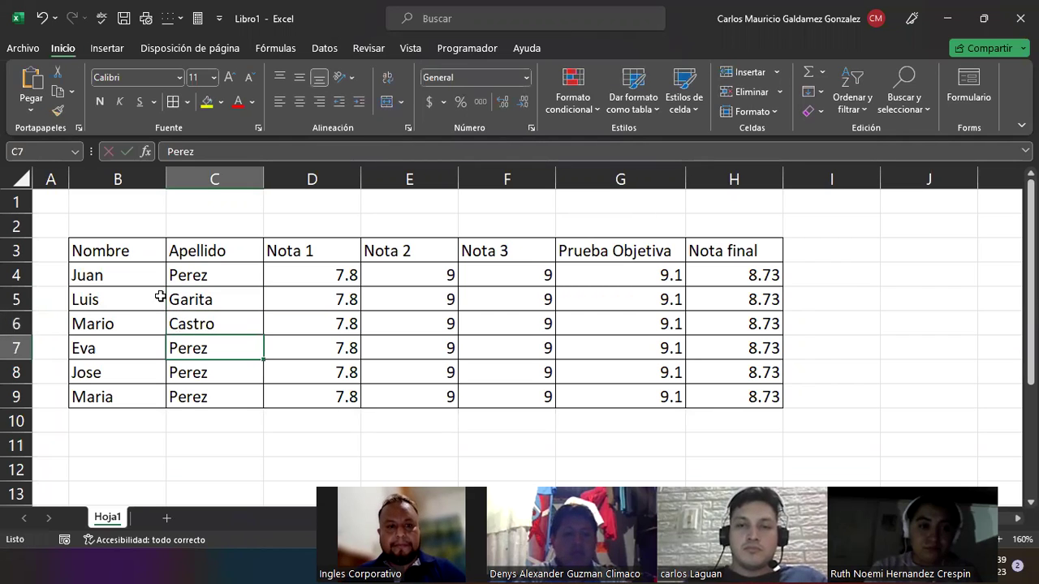
{"action": "type", "text": "Sort"}
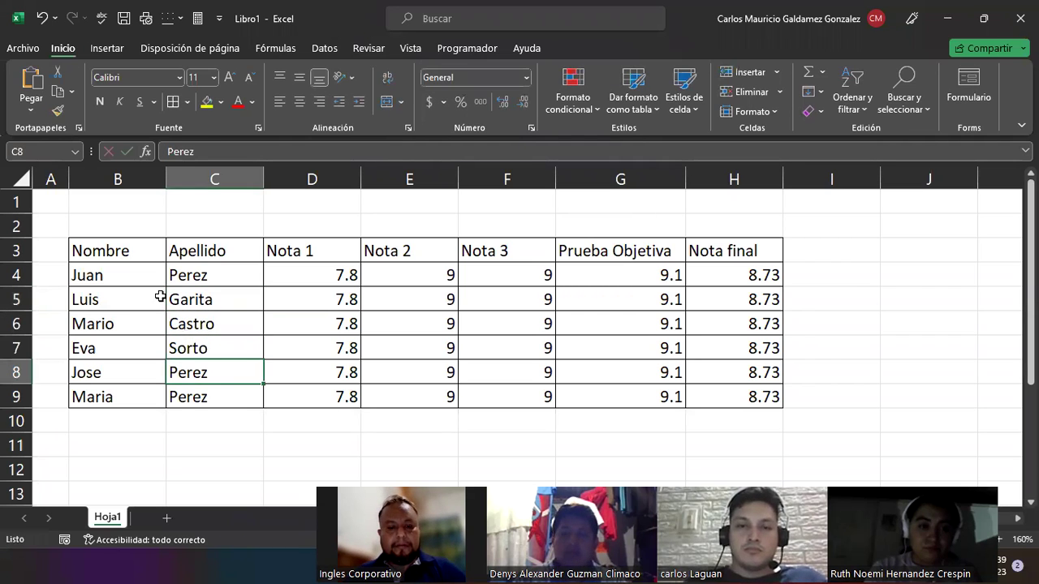
Correct the last student's surname in C9.
{"action": "type", "text": "Olvario"}
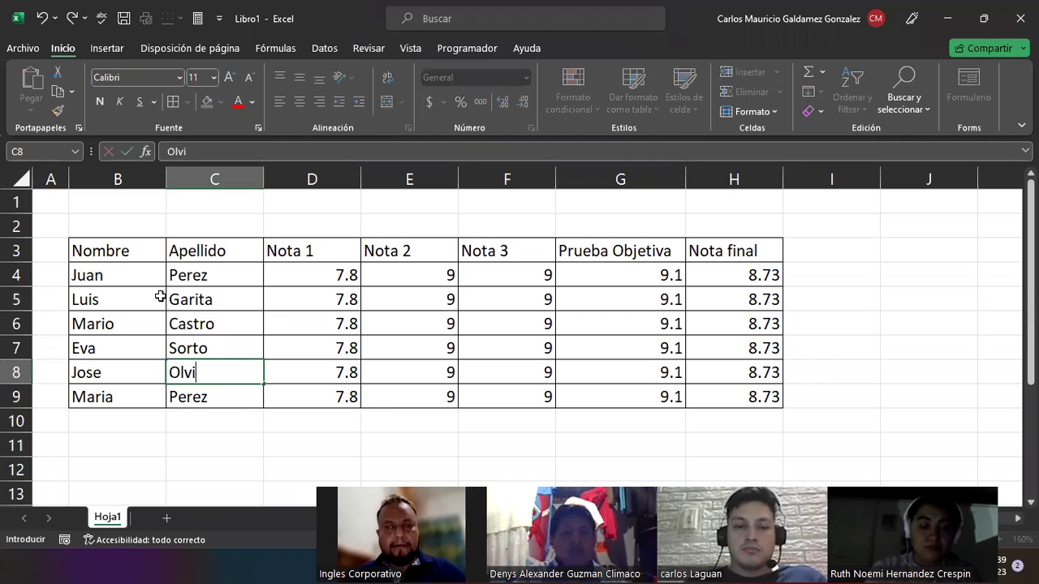
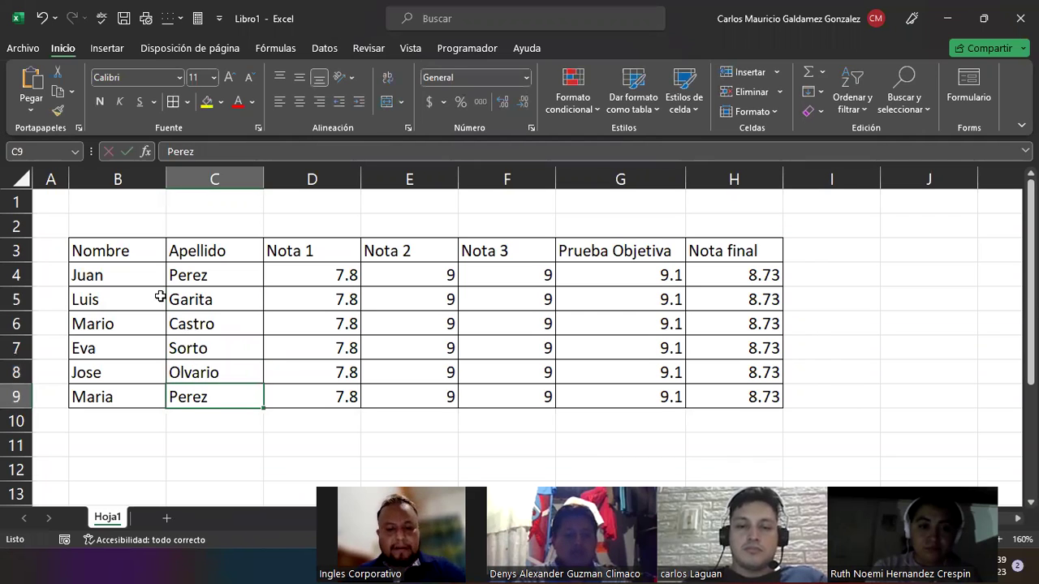
Correct the last student's surname in C9.
{"action": "type", "text": "Monyr"}
{"action": "key", "text": "BackSpace"}
{"action": "key", "text": "BackSpace"}
{"action": "type", "text": "tes"}
{"action": "key", "text": "Return"}
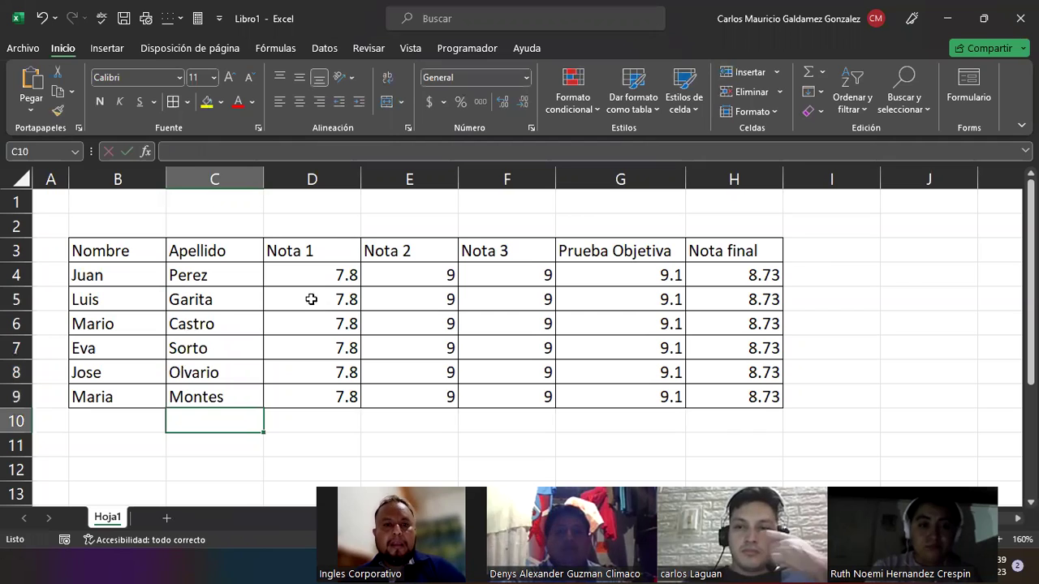
Clear the old grades in D5:G9 and enter Nota 1 grades 7, 8, 6, 8, 7.
{"action": "left_click_drag", "start_coordinate": [310, 300], "coordinate": [639, 394]}
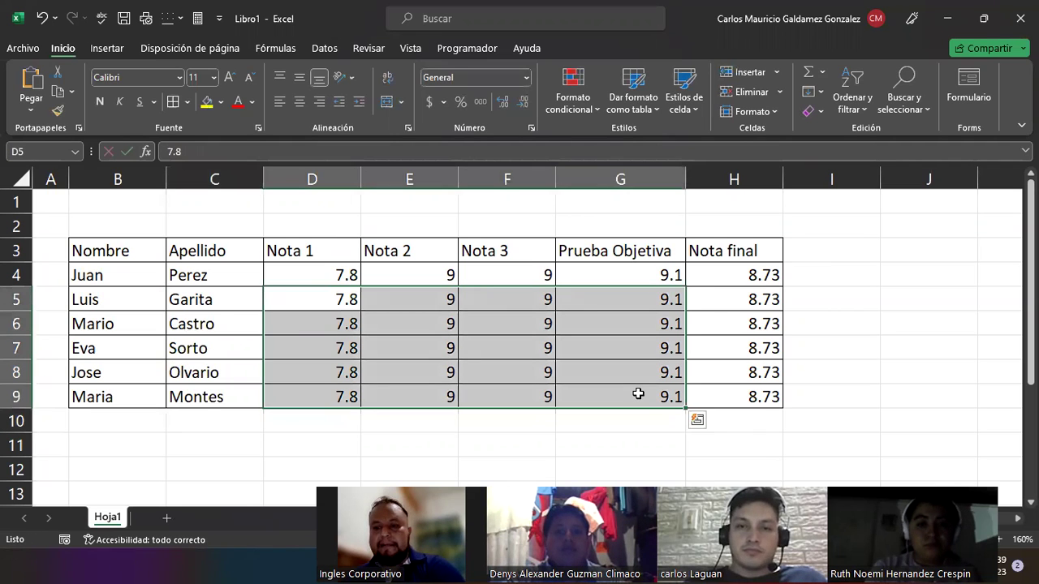
{"action": "key", "text": "Delete"}
{"action": "left_click", "coordinate": [331, 295]}
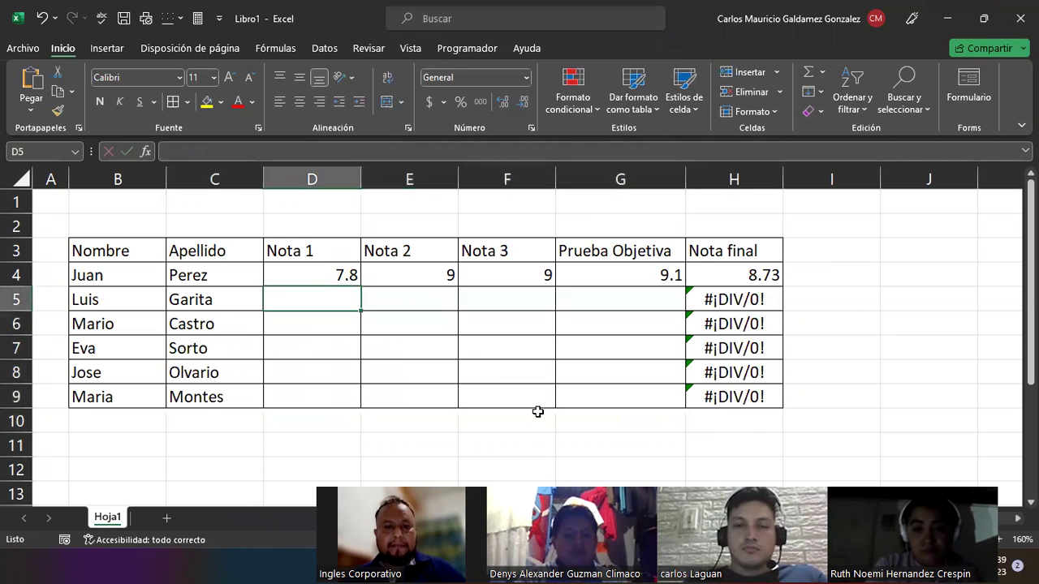
{"action": "type", "text": "7 8 6"}
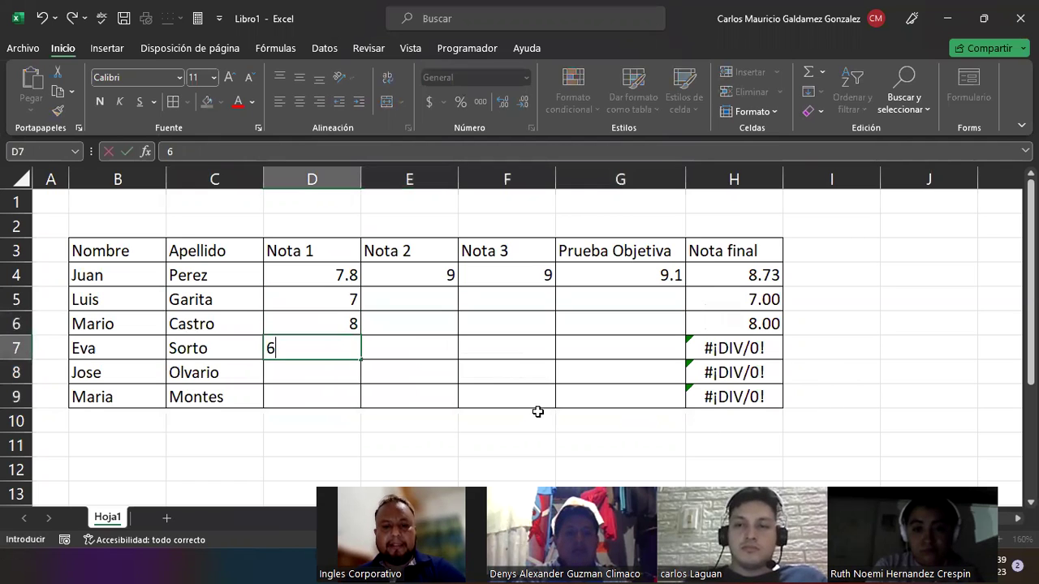
{"action": "type", "text": " 8 7"}
{"action": "key", "text": "Return"}
Enter the Nota 2 grades 3, 7, 4, 7, 4 in column E.
{"action": "key", "text": "Right"}
{"action": "key", "text": "Up"}
{"action": "key", "text": "Up"}
{"action": "key", "text": "Up"}
{"action": "key", "text": "Up"}
{"action": "key", "text": "Up"}
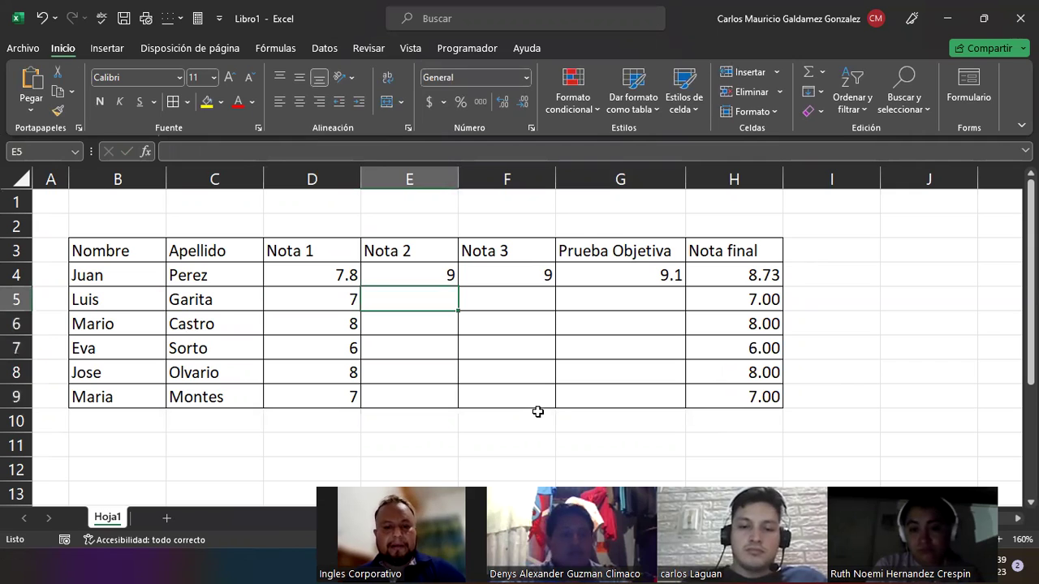
{"action": "type", "text": "7"}
{"action": "key", "text": "Return"}
{"action": "type", "text": "3 7 4 7"}
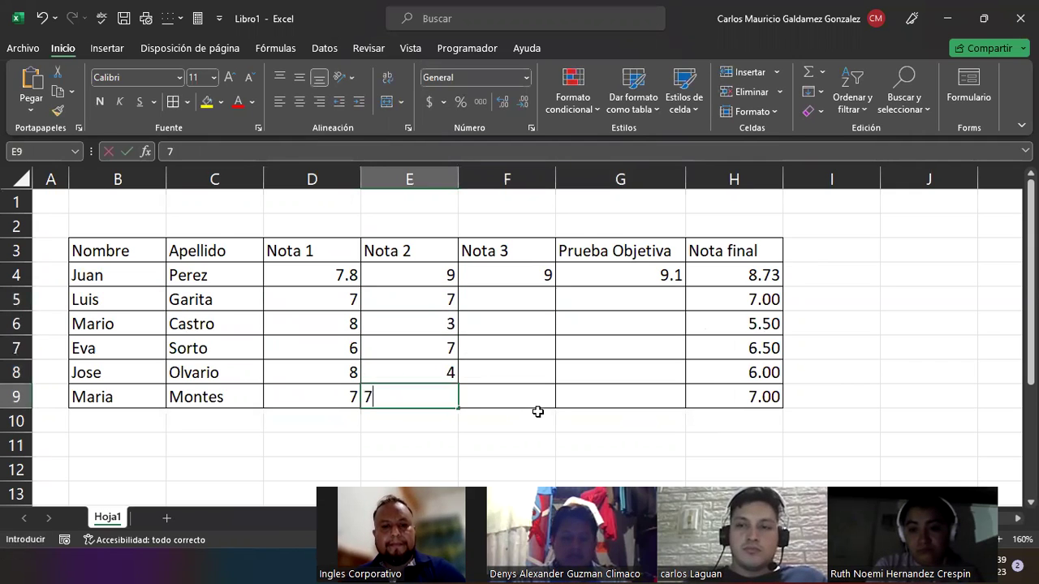
{"action": "type", "text": " 4"}
{"action": "left_click", "coordinate": [537, 412]}
Enter the Nota 3 grades 8, 8, 7, 6, 10 in column F.
{"action": "key", "text": "Up"}
{"action": "key", "text": "Up"}
{"action": "key", "text": "Up"}
{"action": "key", "text": "Up"}
{"action": "key", "text": "Up"}
{"action": "type", "text": "8 8 7 6 90"}
{"action": "key", "text": "BackSpace"}
{"action": "key", "text": "BackSpace"}
{"action": "type", "text": "10"}
{"action": "key", "text": "Tab"}
Enter the Prueba Objetiva grades 6, 7, 8, 6, 8 in column G.
{"action": "key", "text": "Up"}
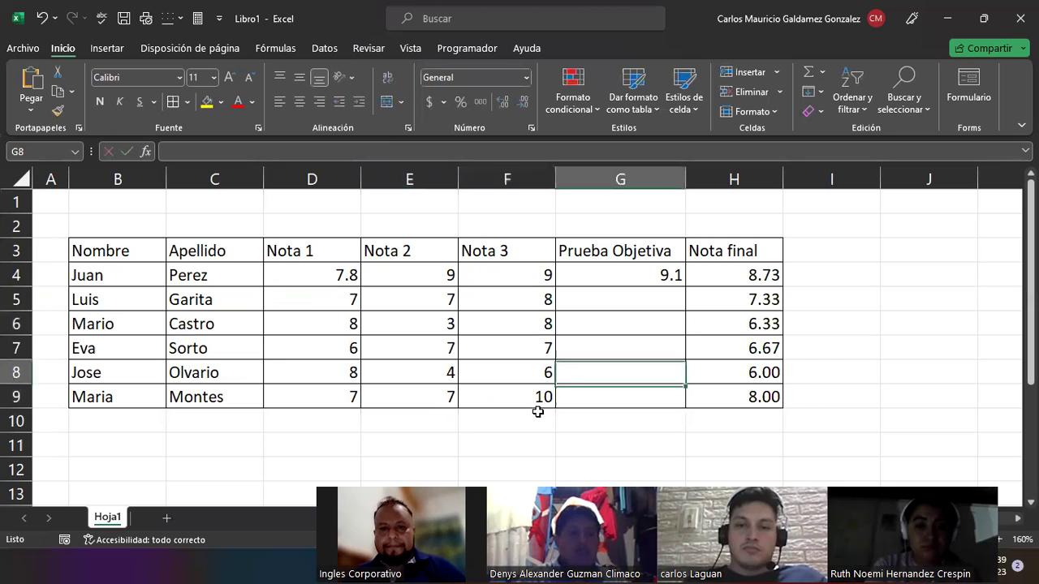
{"action": "key", "text": "Up"}
{"action": "key", "text": "Up"}
{"action": "key", "text": "Up"}
{"action": "type", "text": "6"}
{"action": "key", "text": "Return"}
{"action": "type", "text": "7"}
{"action": "key", "text": "Return"}
{"action": "type", "text": "8"}
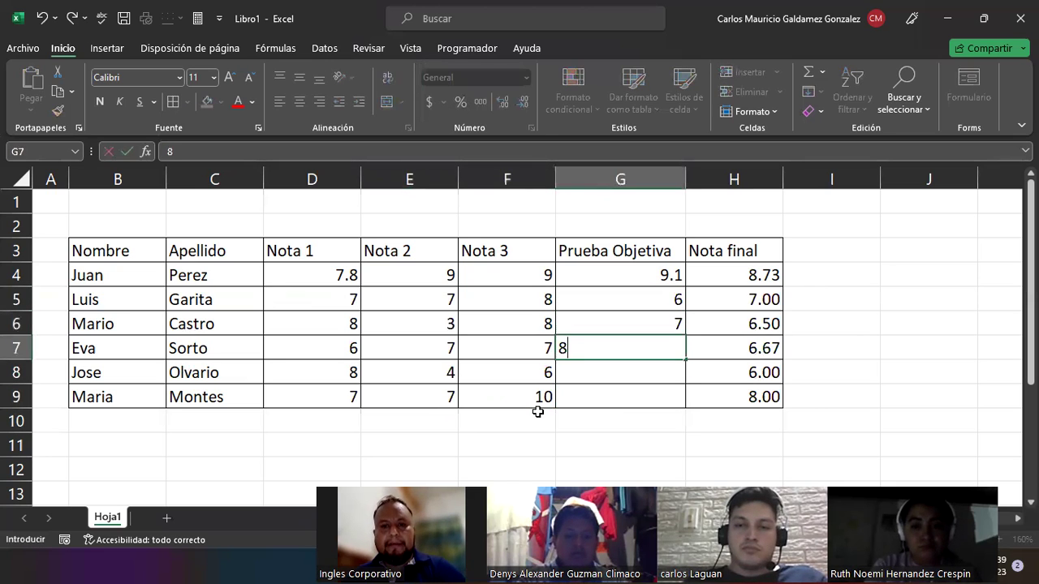
{"action": "key", "text": "Return"}
{"action": "type", "text": "6"}
{"action": "key", "text": "Return"}
{"action": "type", "text": "8"}
{"action": "key", "text": "Return"}
{"action": "type", "text": "9"}
{"action": "key", "text": "Escape"}
{"action": "left_click", "coordinate": [392, 339]}
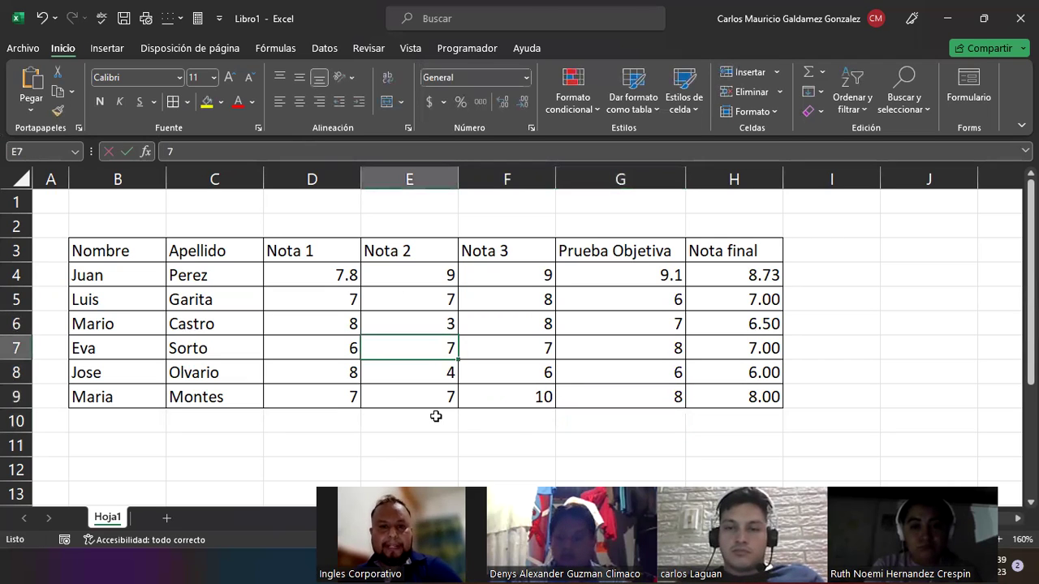
Format D4:H9 to show one decimal place, then select the grade cells D4:G9.
{"action": "left_click_drag", "start_coordinate": [318, 274], "coordinate": [725, 395]}
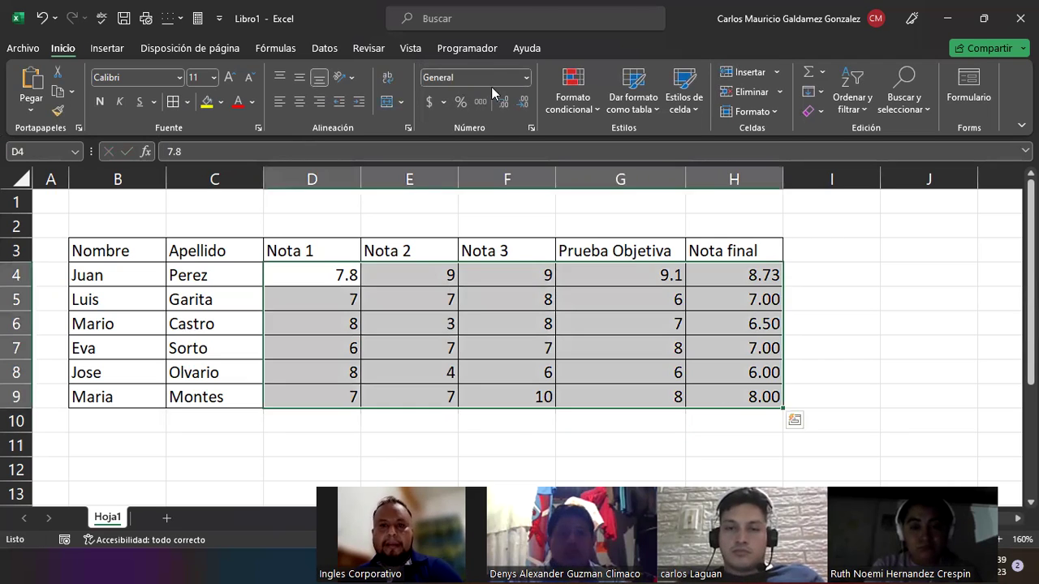
{"action": "left_click", "coordinate": [503, 102]}
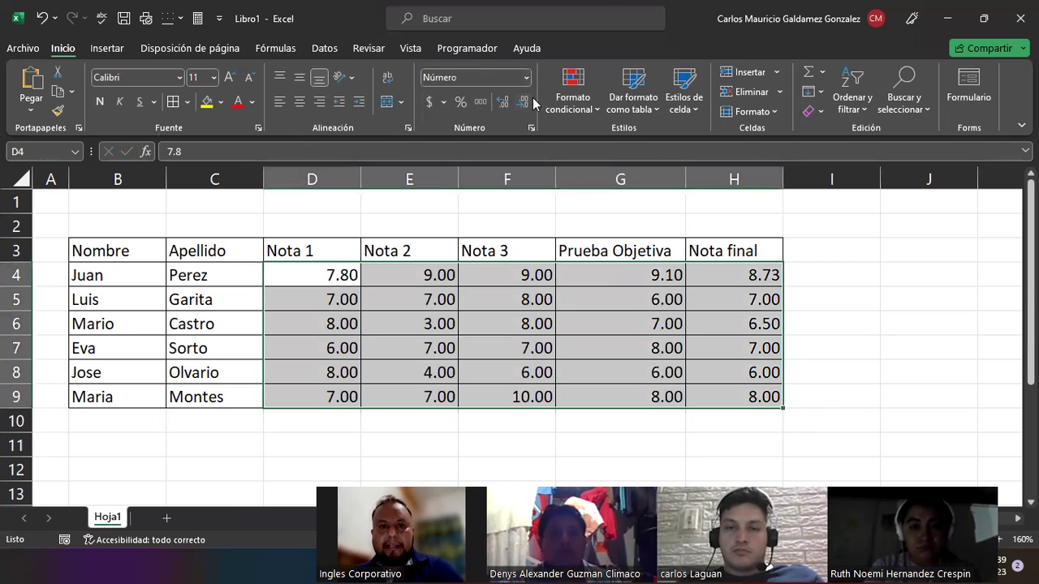
{"action": "left_click", "coordinate": [526, 102]}
{"action": "left_click", "coordinate": [413, 368]}
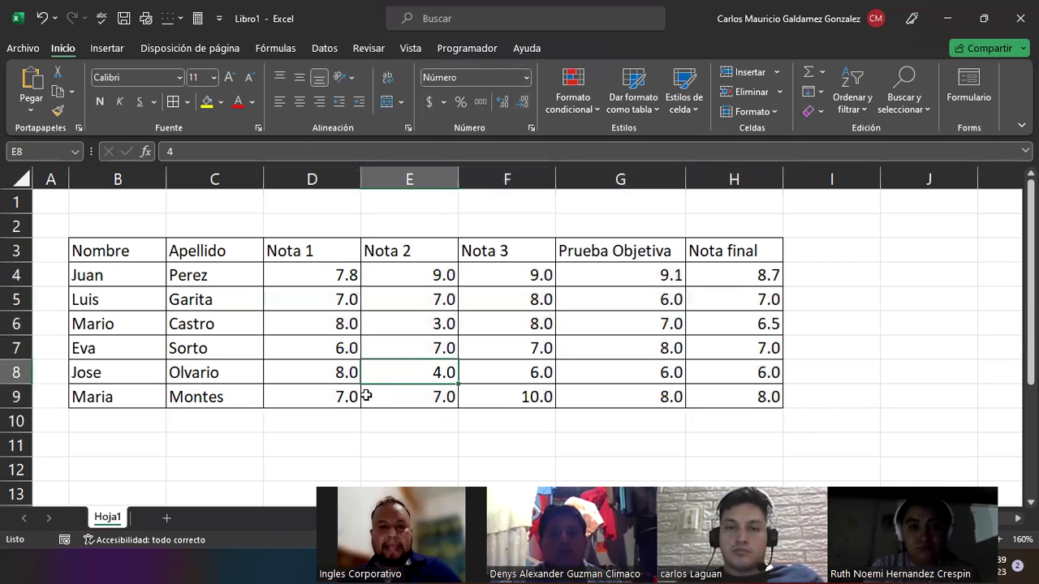
{"action": "left_click_drag", "start_coordinate": [309, 275], "coordinate": [617, 394]}
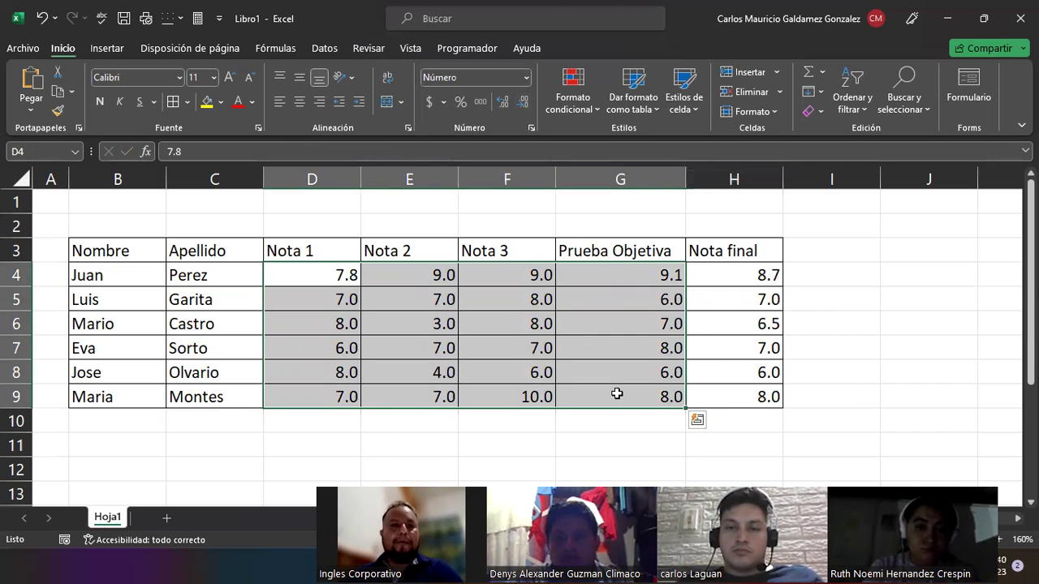
Clear the grades in D4:G9 and set H4's formula to =PROMEDIO(D4:G4).
{"action": "key", "text": "Delete"}
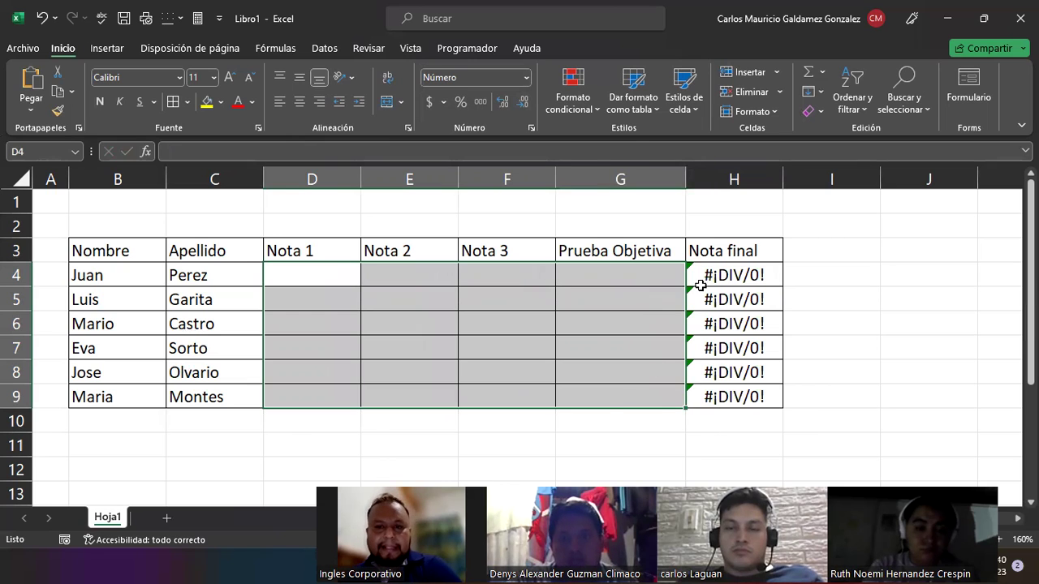
{"action": "left_click", "coordinate": [721, 274]}
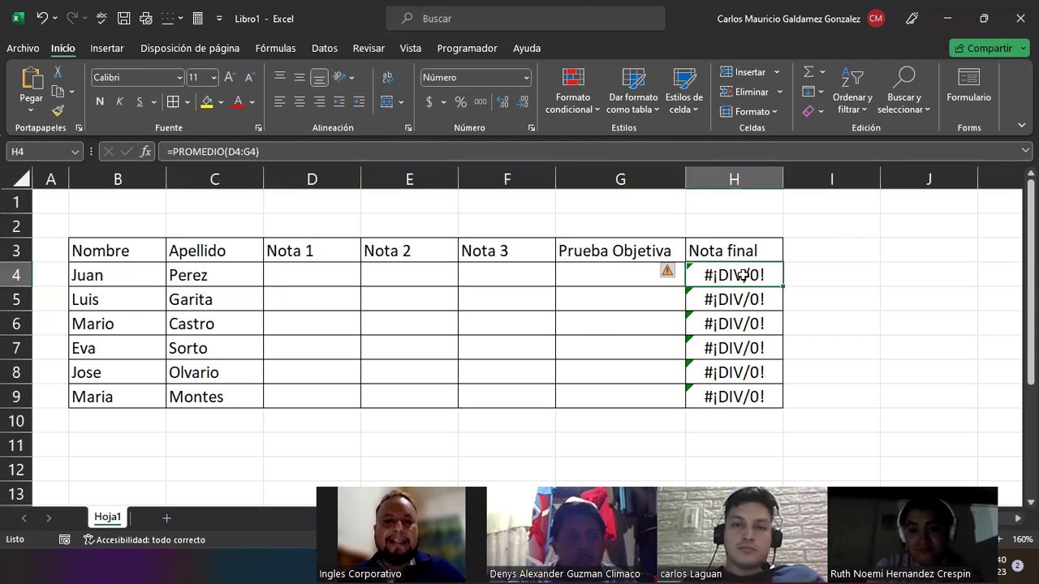
{"action": "left_click", "coordinate": [353, 153]}
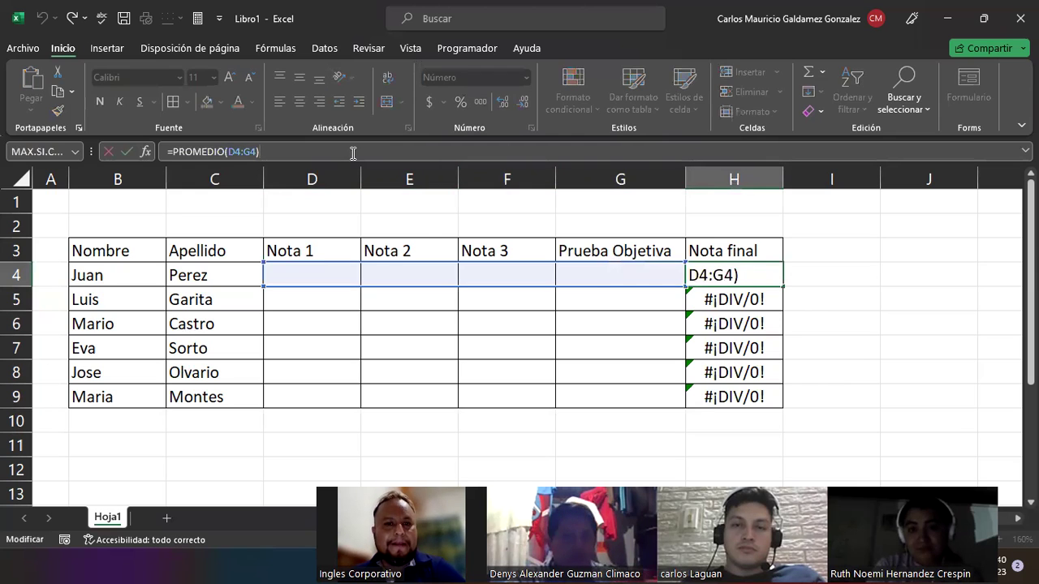
{"action": "left_click_drag", "start_coordinate": [301, 275], "coordinate": [584, 274]}
{"action": "key", "text": "Return"}
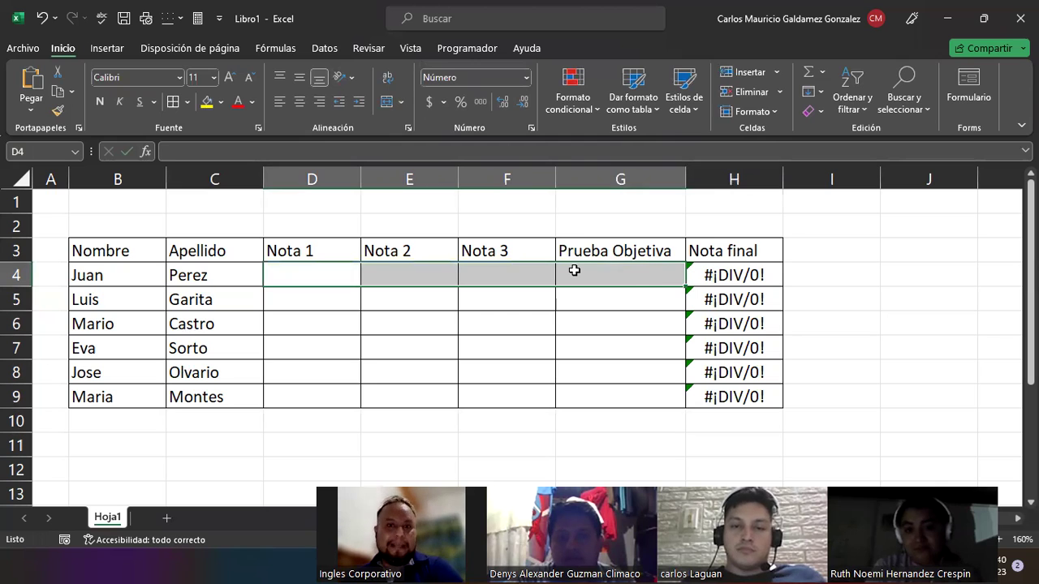
{"action": "left_click", "coordinate": [717, 273]}
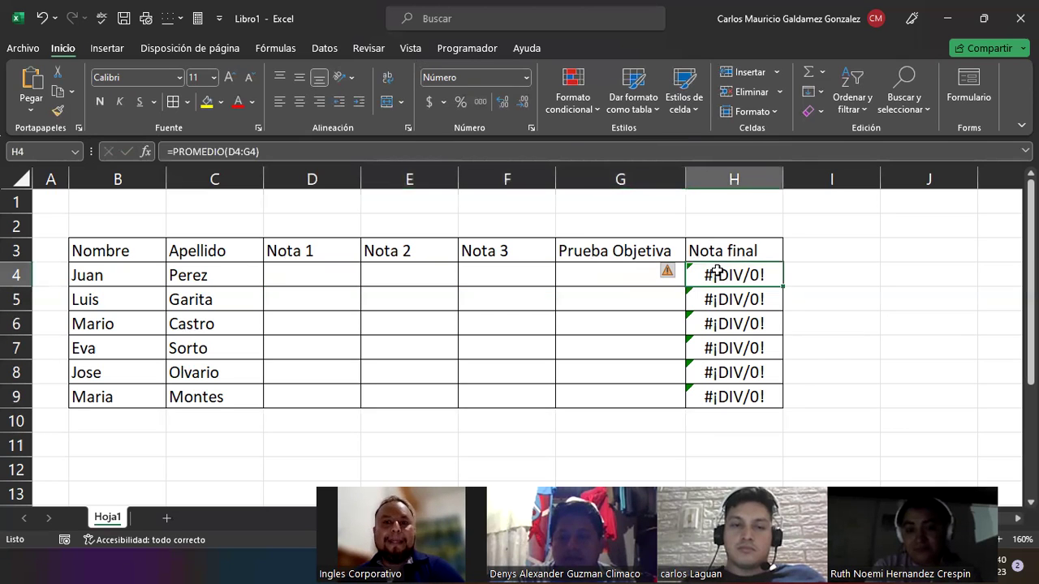
{"action": "left_click", "coordinate": [667, 271]}
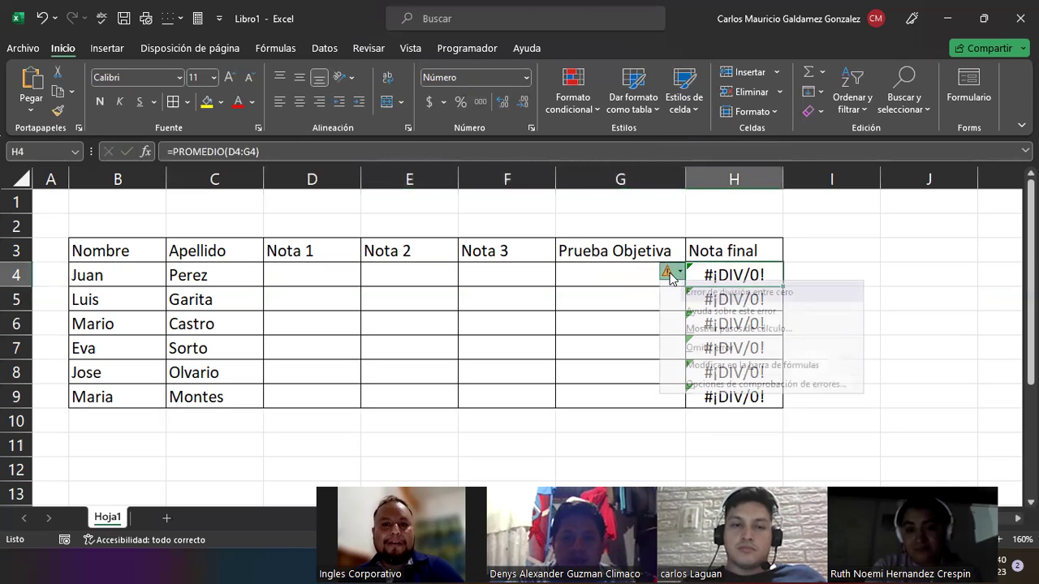
{"action": "left_click", "coordinate": [718, 313]}
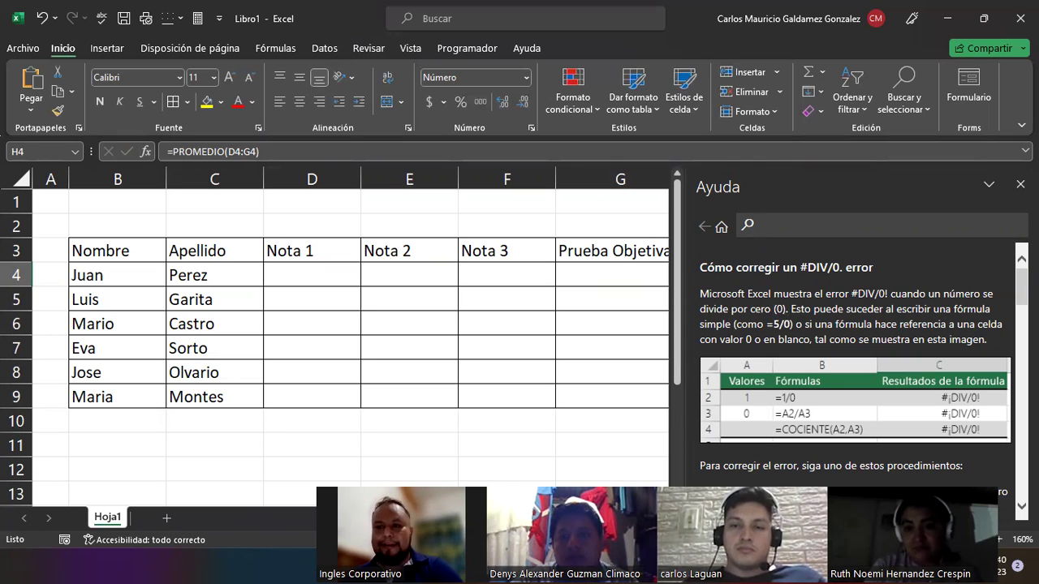
{"action": "left_click", "coordinate": [1020, 185]}
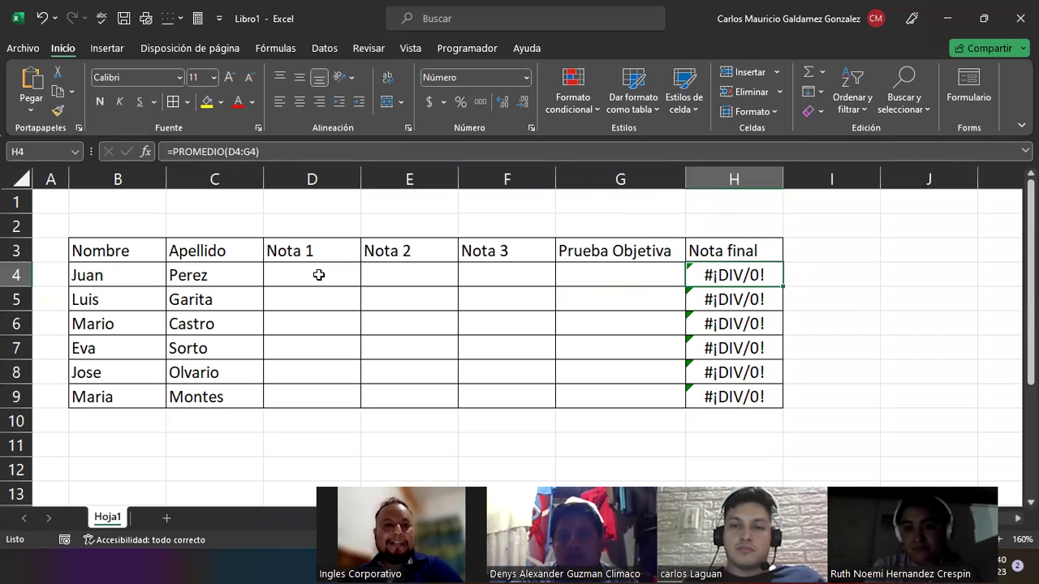
{"action": "left_click_drag", "start_coordinate": [318, 274], "coordinate": [626, 396]}
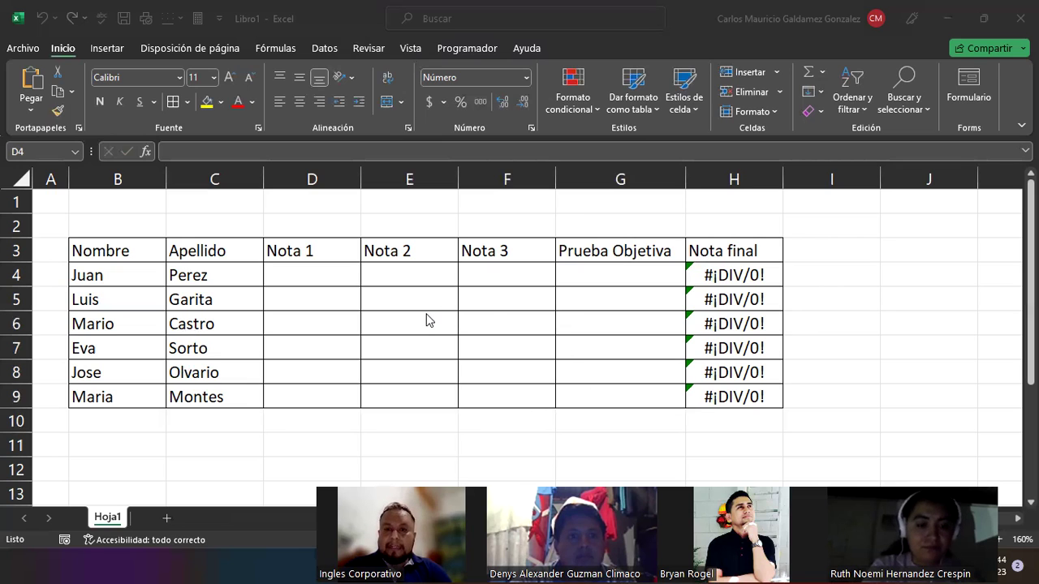
Select the range D4:G9 covering all six students' four grades.
{"action": "left_click_drag", "start_coordinate": [303, 275], "coordinate": [617, 397]}
{"action": "mouse_move", "coordinate": [308, 269]}
{"action": "left_mouse_down"}
{"action": "mouse_move", "coordinate": [541, 347]}
{"action": "mouse_move", "coordinate": [608, 388]}
{"action": "left_mouse_up"}
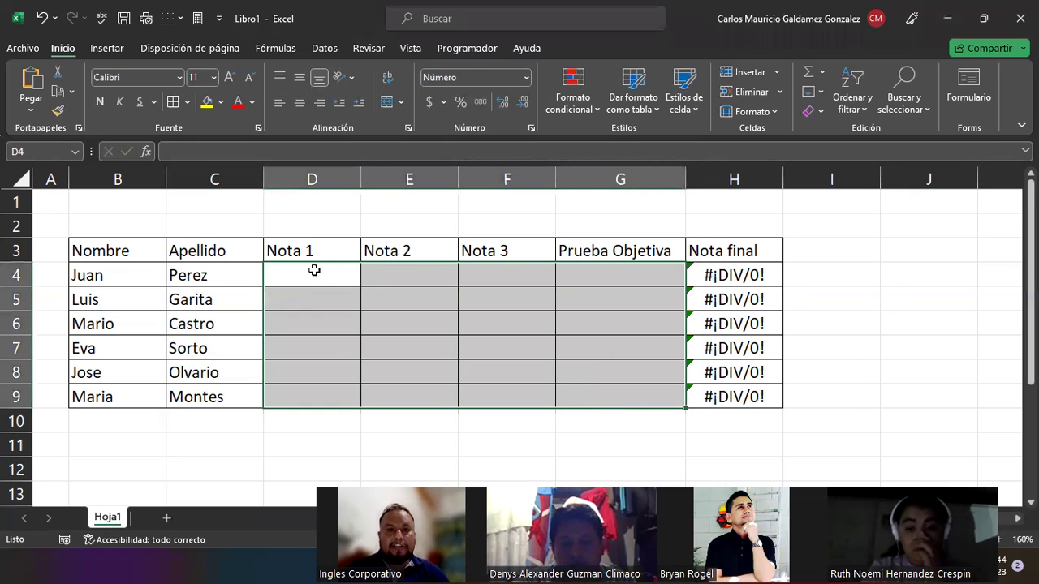
{"action": "left_click", "coordinate": [314, 270]}
{"action": "mouse_move", "coordinate": [316, 270]}
{"action": "left_mouse_down"}
{"action": "mouse_move", "coordinate": [427, 292]}
{"action": "mouse_move", "coordinate": [329, 270]}
{"action": "mouse_move", "coordinate": [326, 384]}
{"action": "mouse_move", "coordinate": [589, 395]}
{"action": "left_mouse_up"}
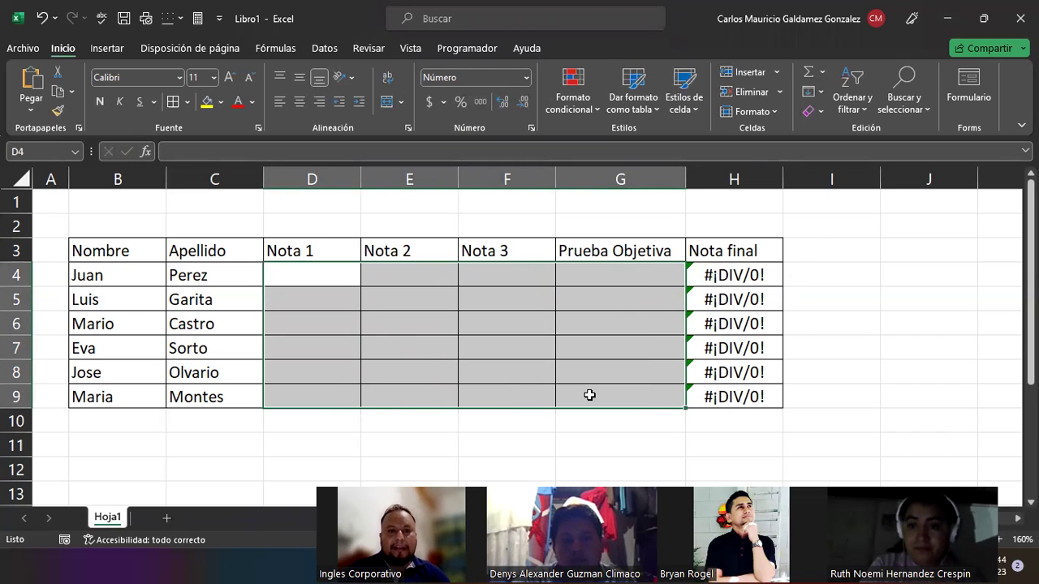
{"action": "left_click", "coordinate": [349, 286]}
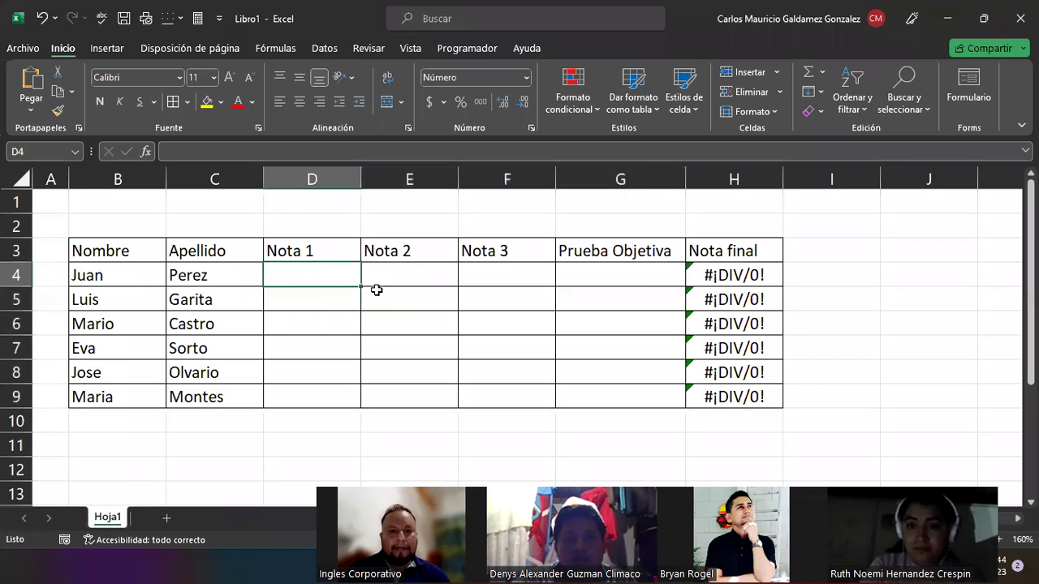
{"action": "left_click_drag", "start_coordinate": [377, 290], "coordinate": [618, 396]}
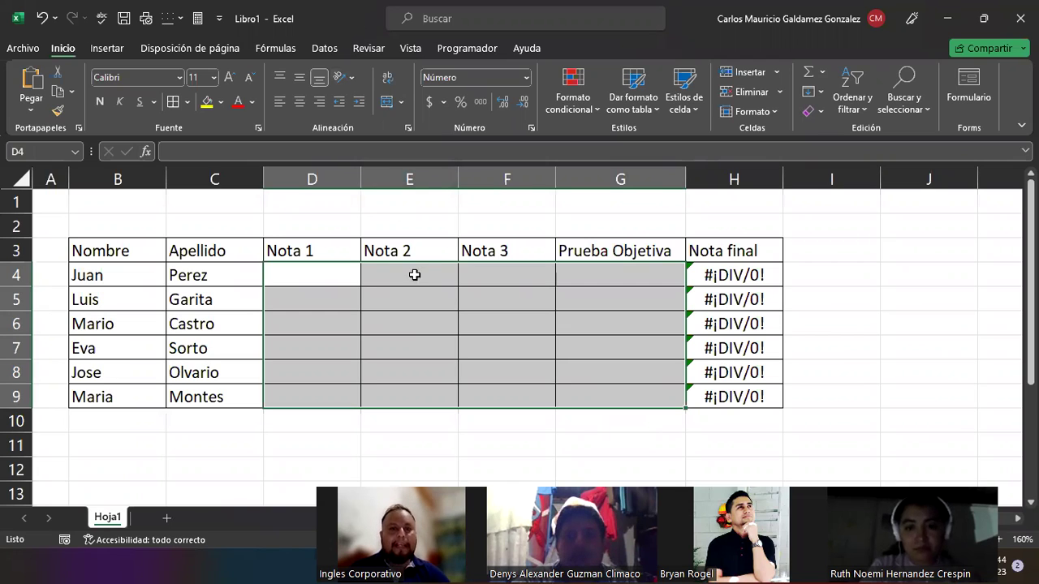
Open Validación de datos from the Datos tab for the selected grade cells.
{"action": "left_click", "coordinate": [324, 50]}
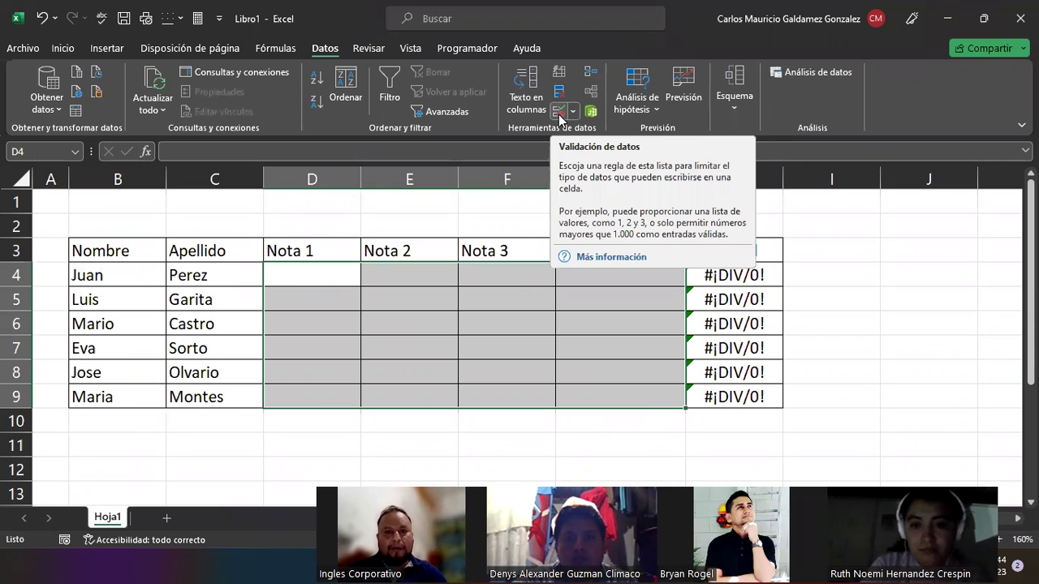
{"action": "left_click", "coordinate": [559, 118]}
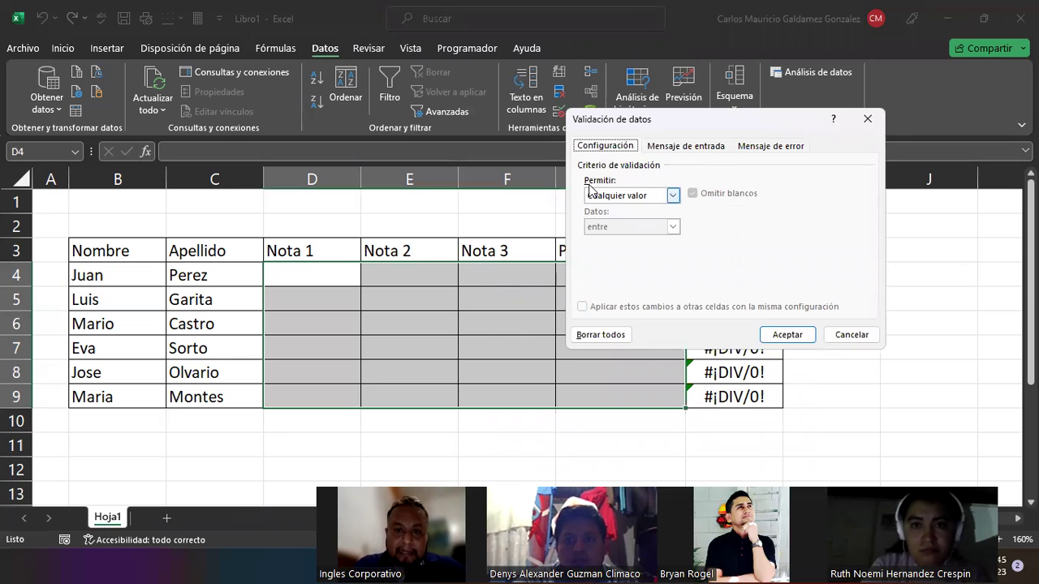
Choose Decimal in the Permitir list of the validation rule.
{"action": "left_click", "coordinate": [673, 196]}
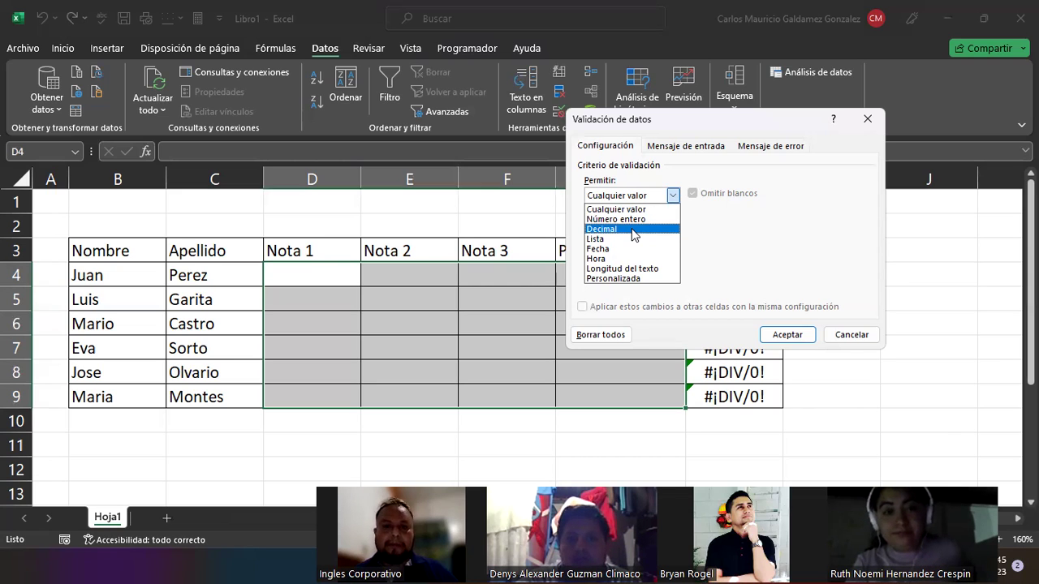
{"action": "left_click", "coordinate": [633, 232]}
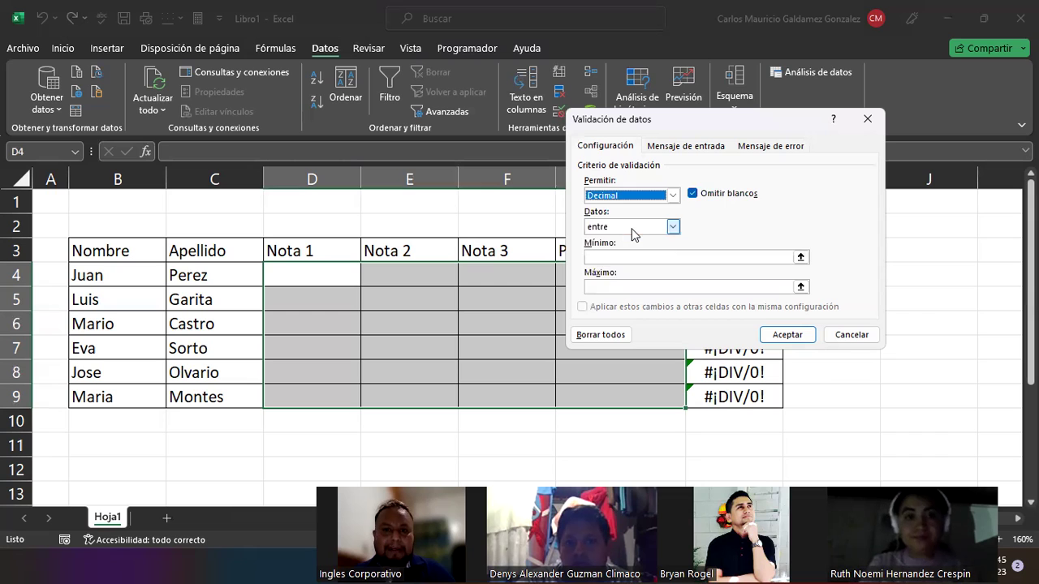
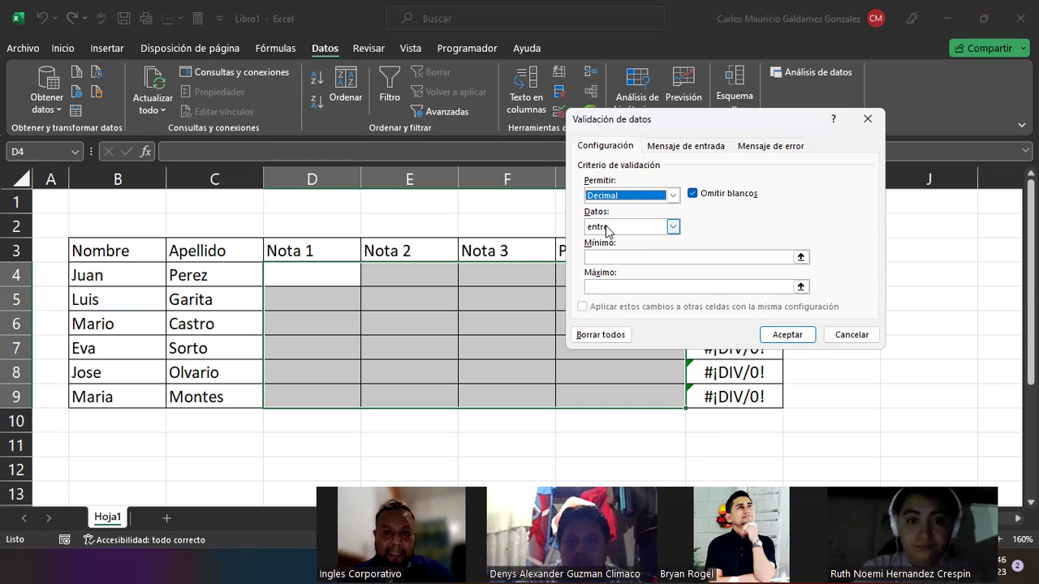
Set the grade cells' validation to Decimal, between, with minimum 0 and maximum 10.
{"action": "left_click", "coordinate": [617, 257]}
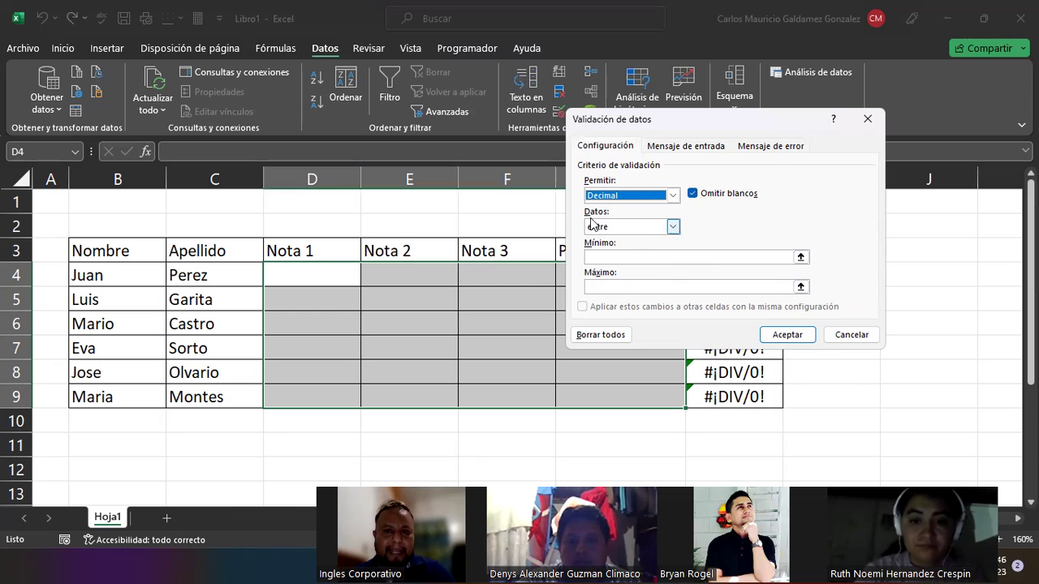
{"action": "left_click", "coordinate": [670, 229]}
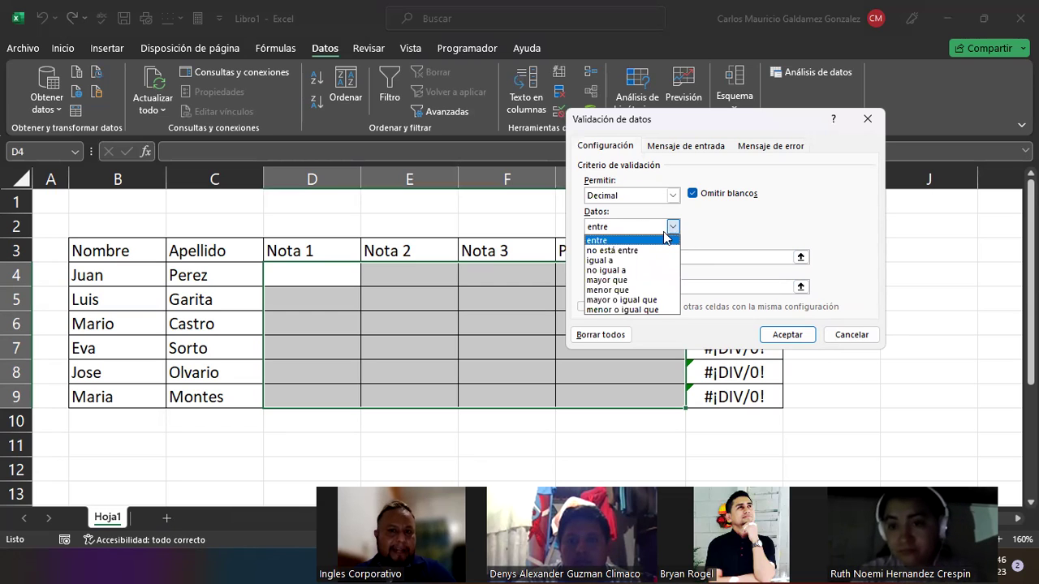
{"action": "left_click", "coordinate": [724, 234]}
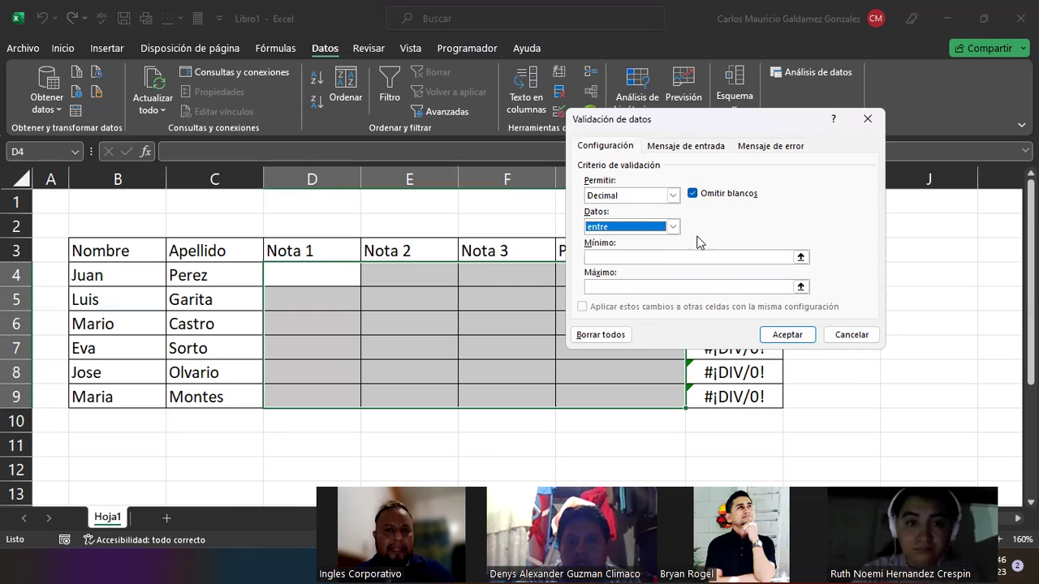
{"action": "left_click", "coordinate": [604, 255]}
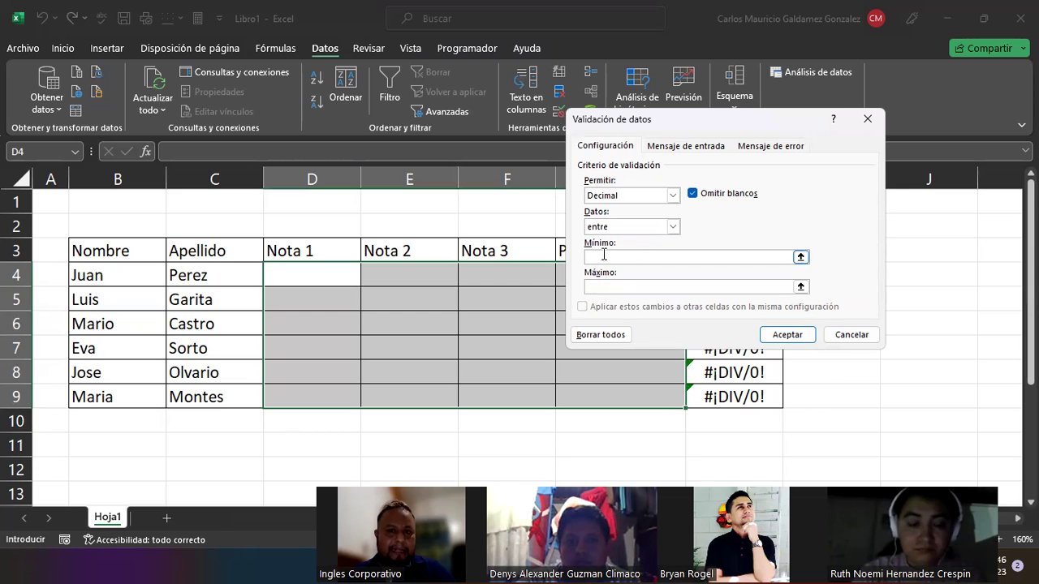
{"action": "left_click", "coordinate": [650, 286]}
{"action": "left_click_drag", "start_coordinate": [703, 119], "coordinate": [722, 107]}
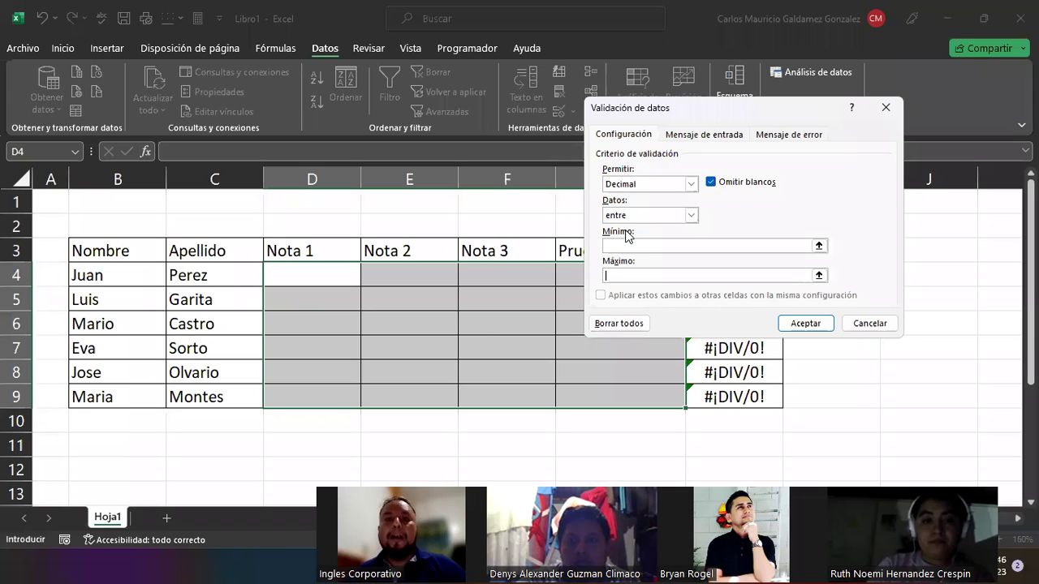
{"action": "left_click", "coordinate": [630, 247]}
{"action": "type", "text": "0"}
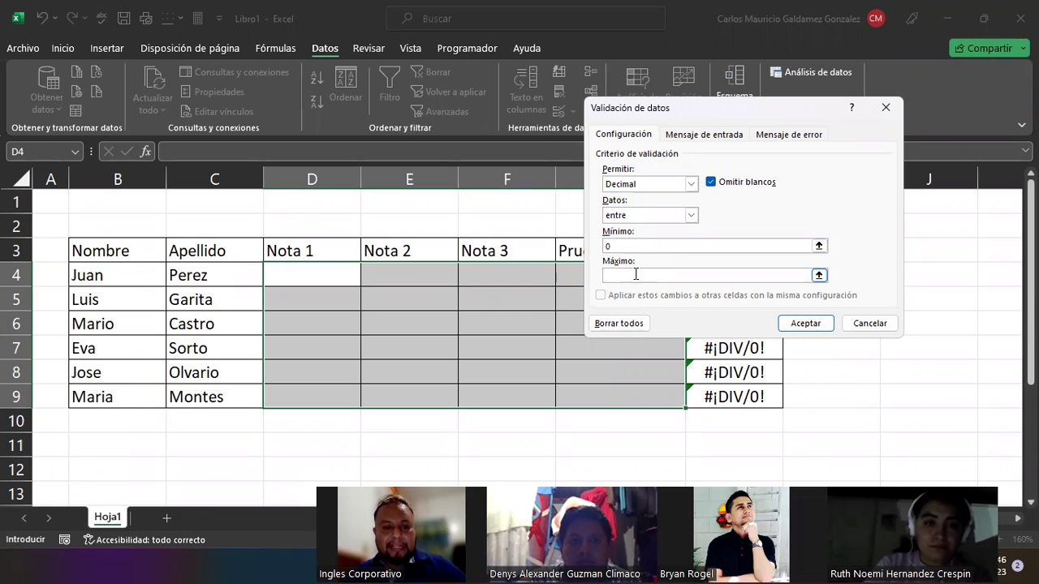
{"action": "type", "text": "10"}
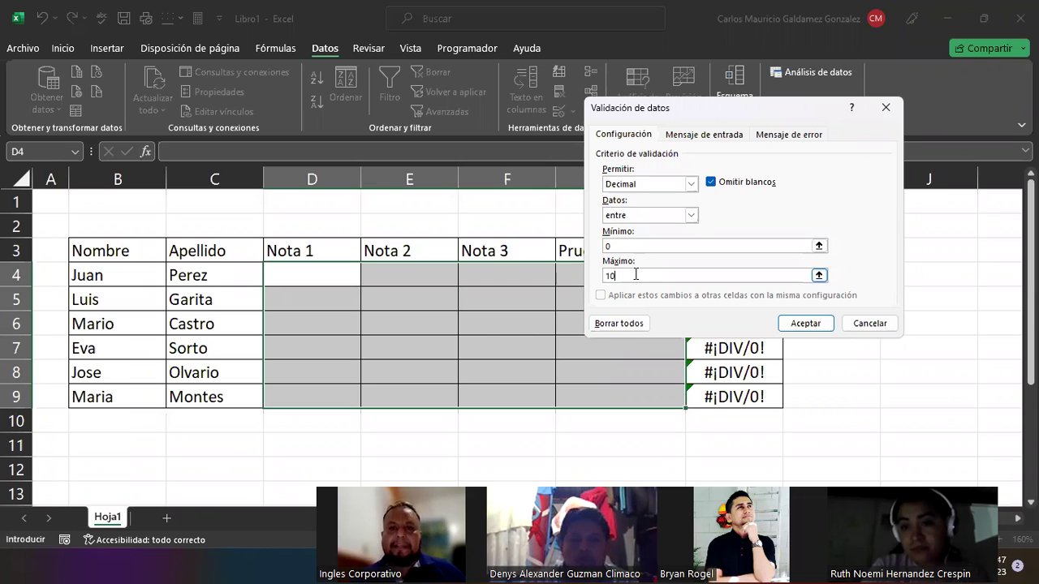
Apply the 0–10 decimal rule, then enter grade 9.5 in D4 and 10 in D5.
{"action": "left_click", "coordinate": [807, 325]}
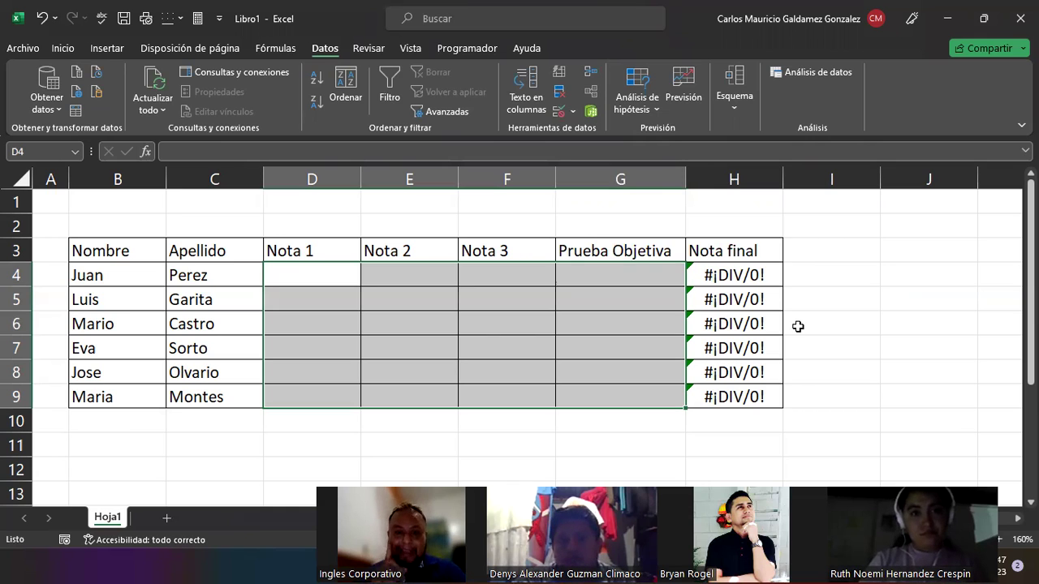
{"action": "left_click", "coordinate": [306, 278]}
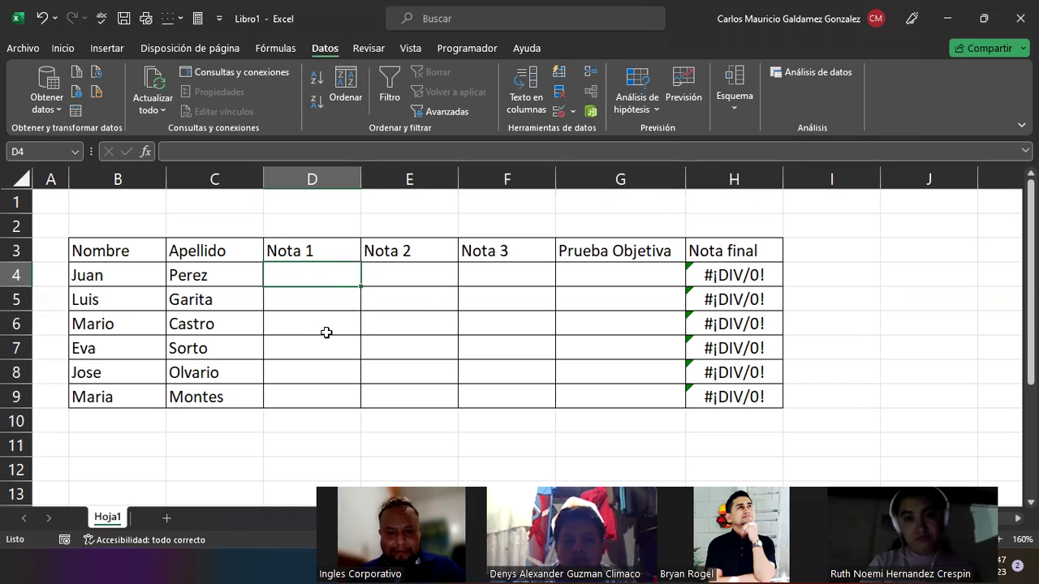
{"action": "type", "text": "9"}
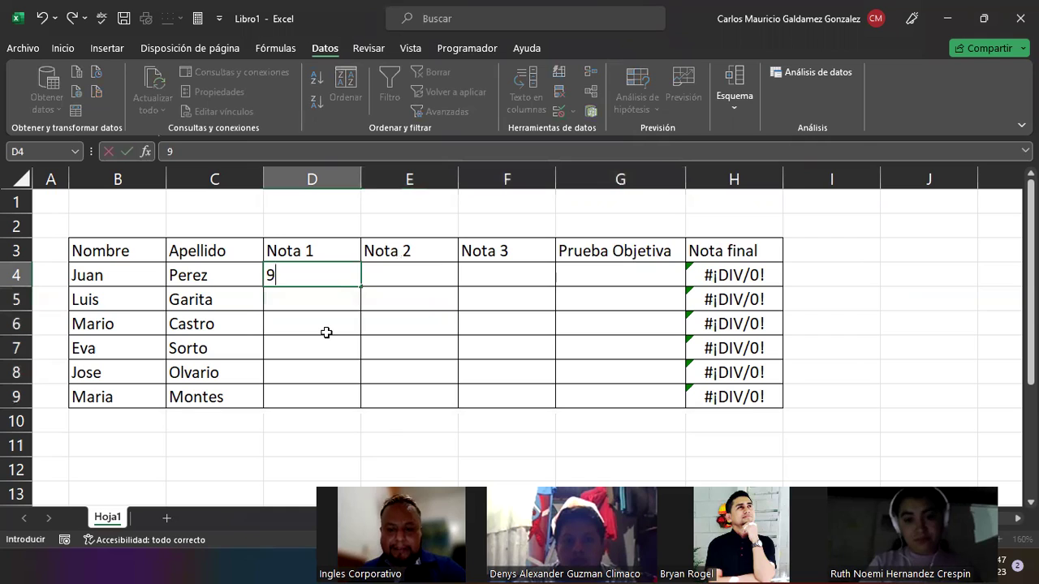
{"action": "type", "text": ".5"}
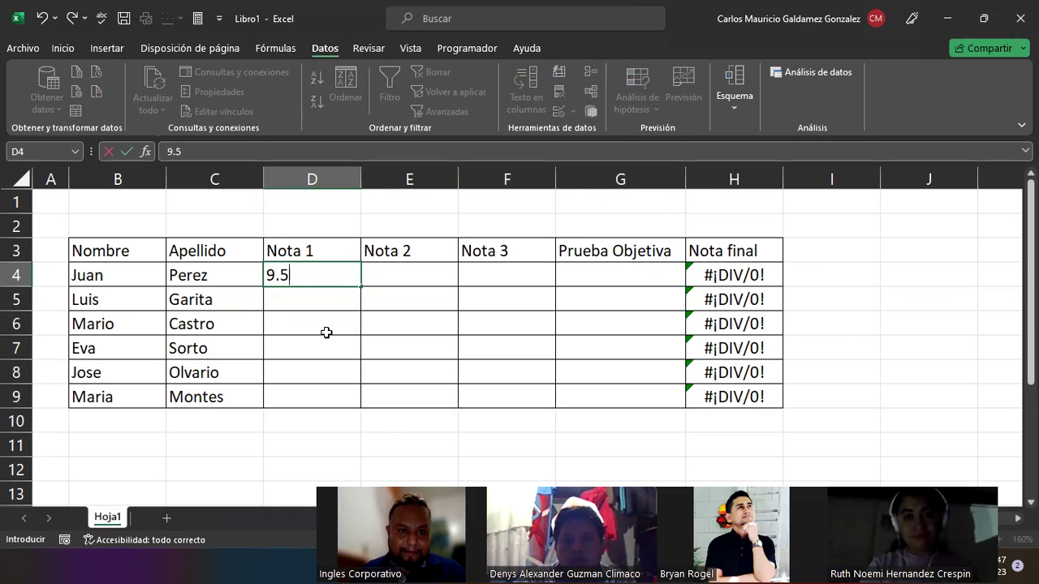
{"action": "key", "text": "Return"}
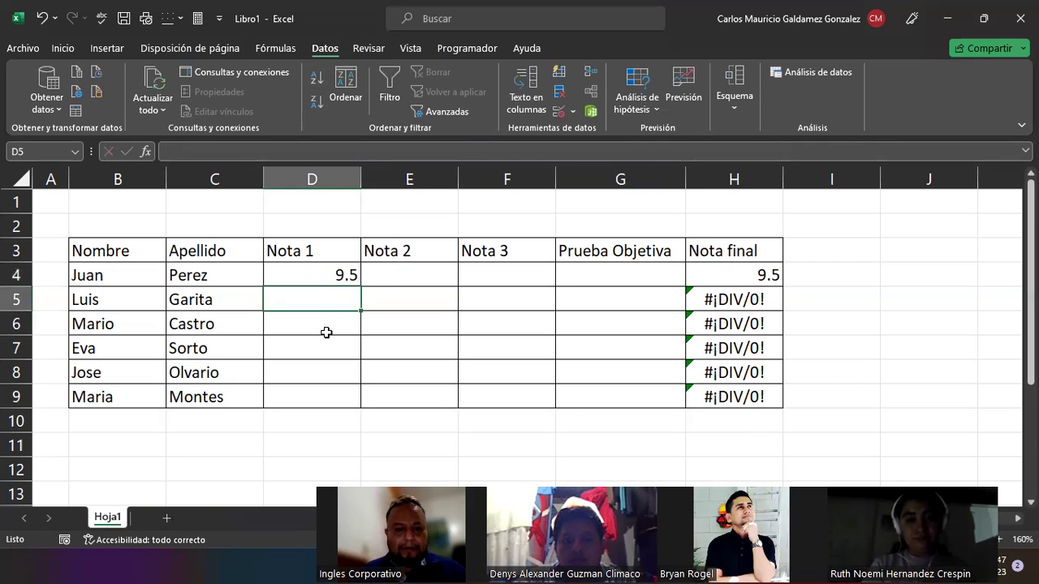
{"action": "type", "text": "10"}
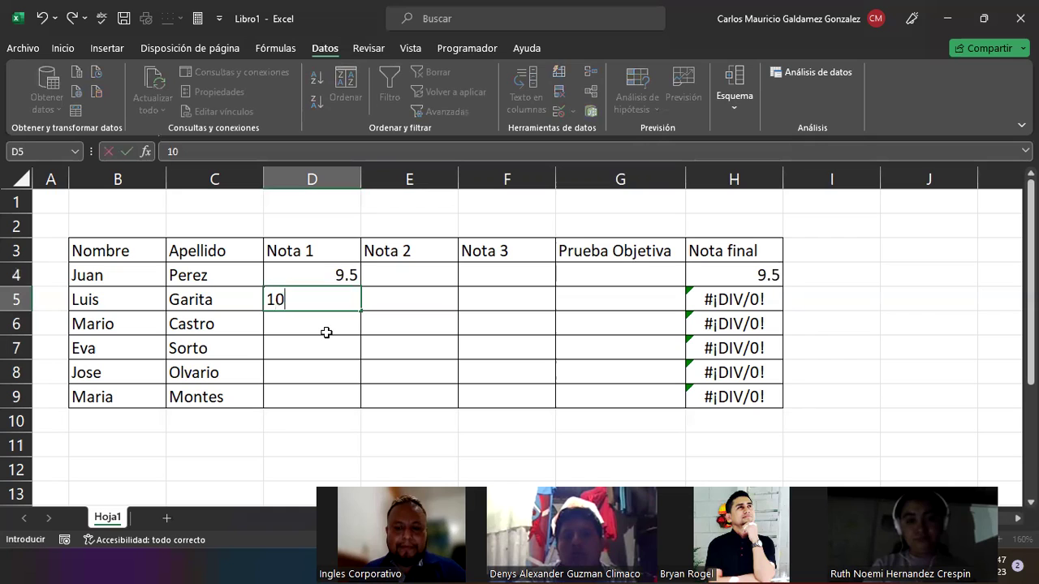
{"action": "key", "text": "Return"}
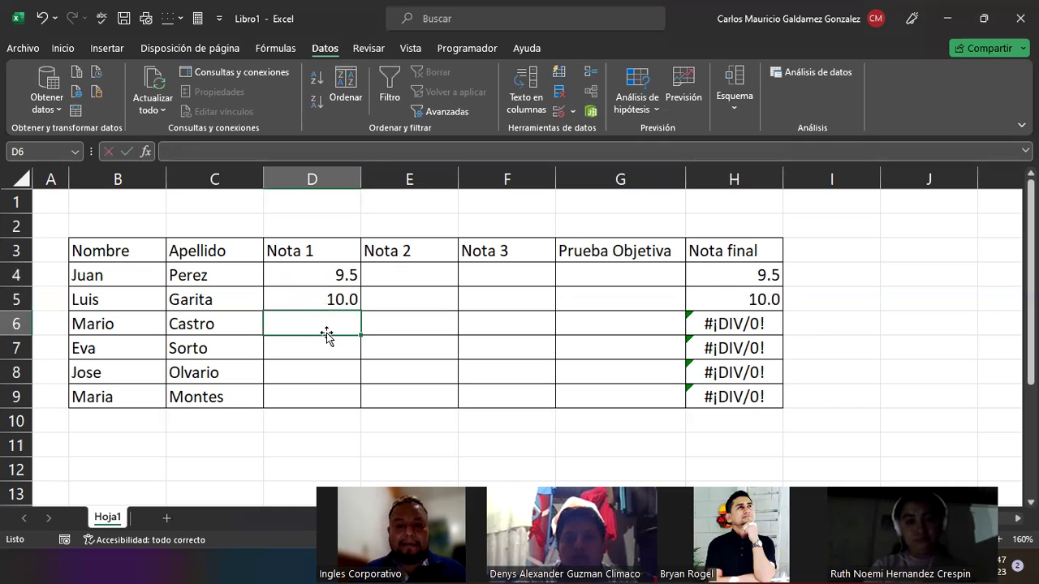
Enter 90 in D6 to trigger the alert, retry with 9, then type -7.5 in D7.
{"action": "type", "text": "90"}
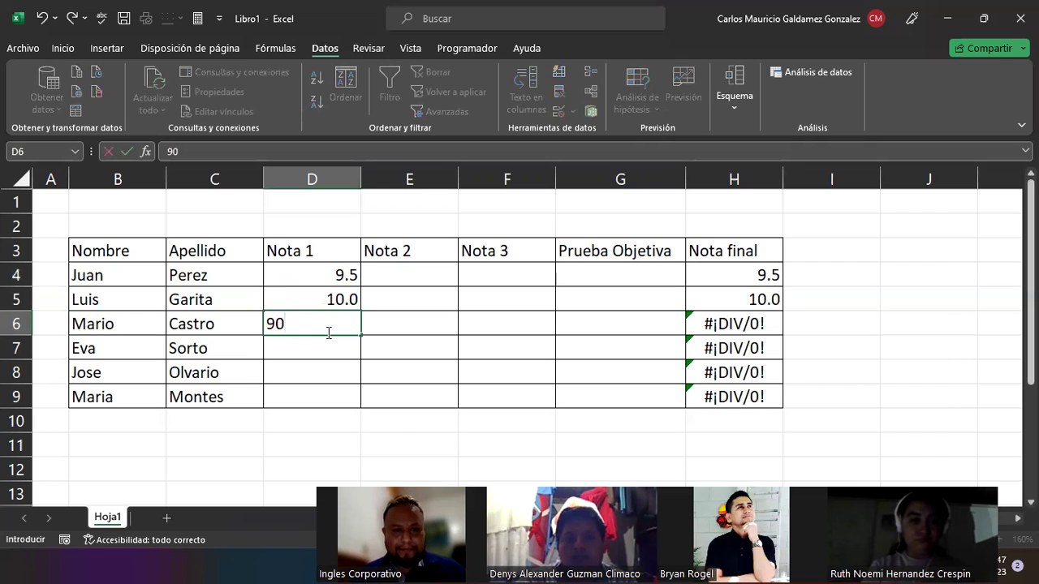
{"action": "key", "text": "Return"}
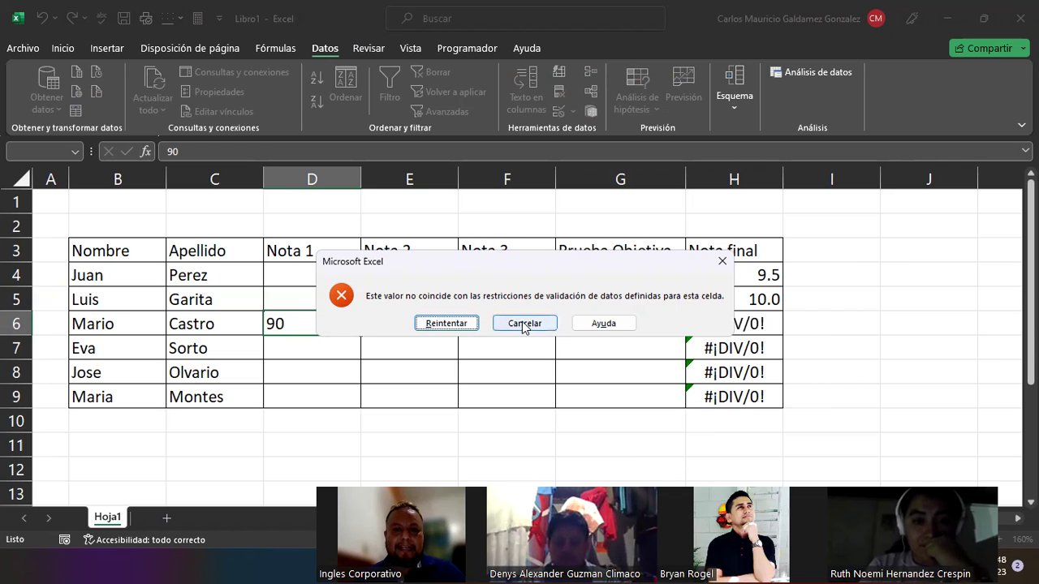
{"action": "left_click", "coordinate": [428, 325]}
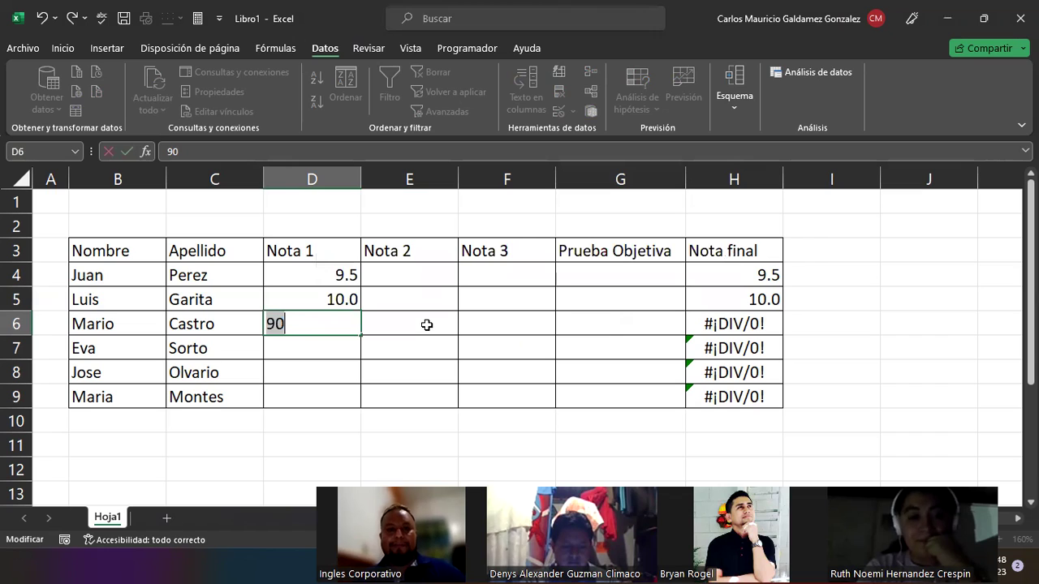
{"action": "type", "text": "9"}
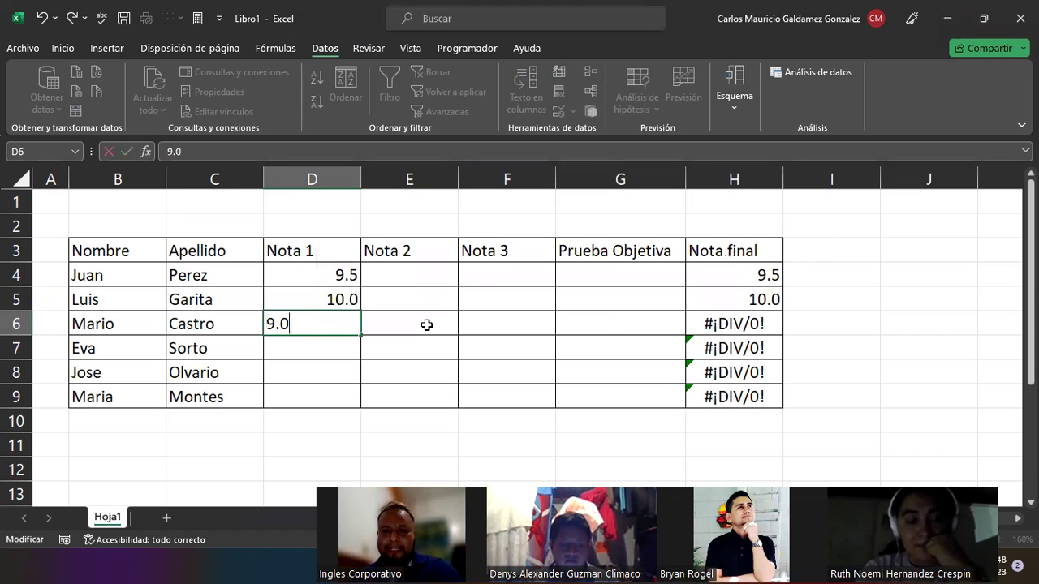
{"action": "key", "text": "Return"}
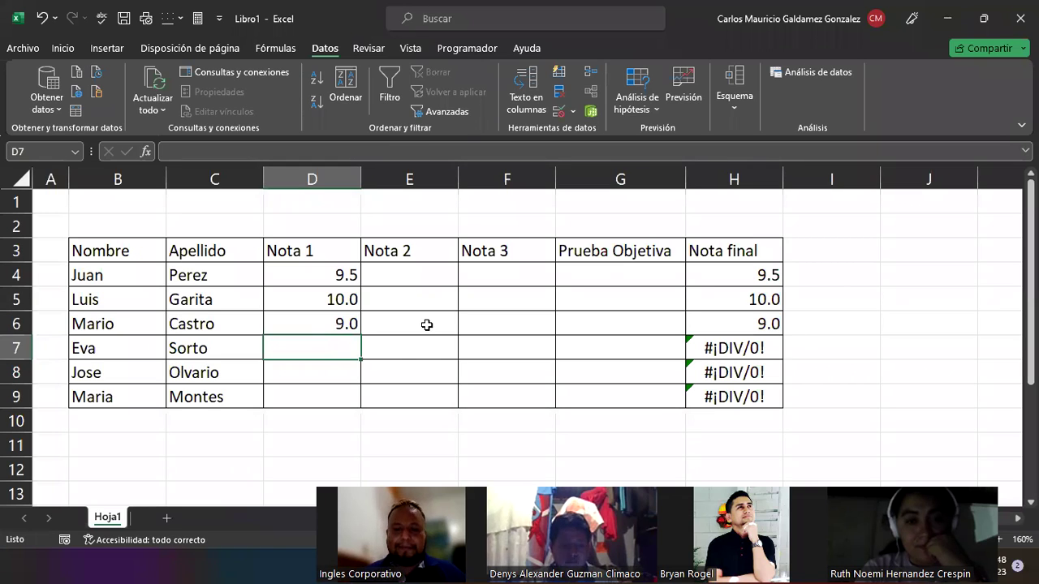
{"action": "type", "text": "-7.5"}
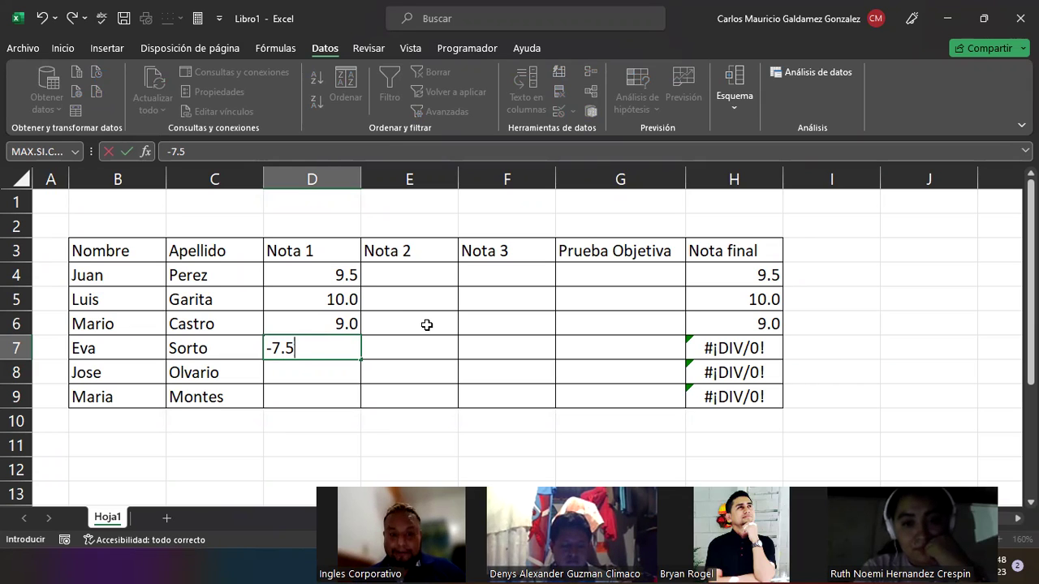
Submit -7.5 in D7, dismiss the rejection, enter 7.5 instead, and begin typing 8 in D8.
{"action": "key", "text": "Return"}
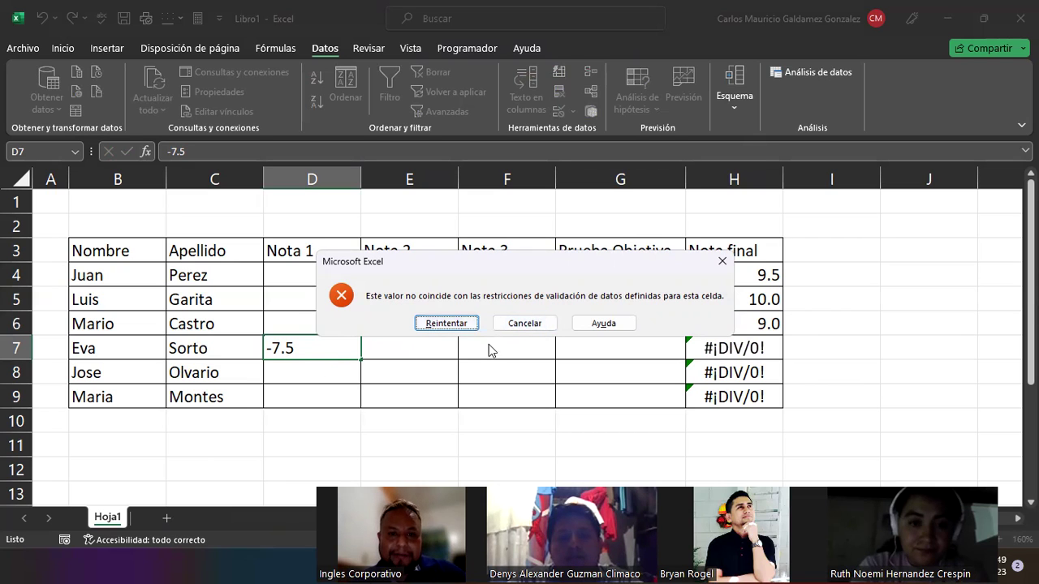
{"action": "left_click", "coordinate": [533, 324]}
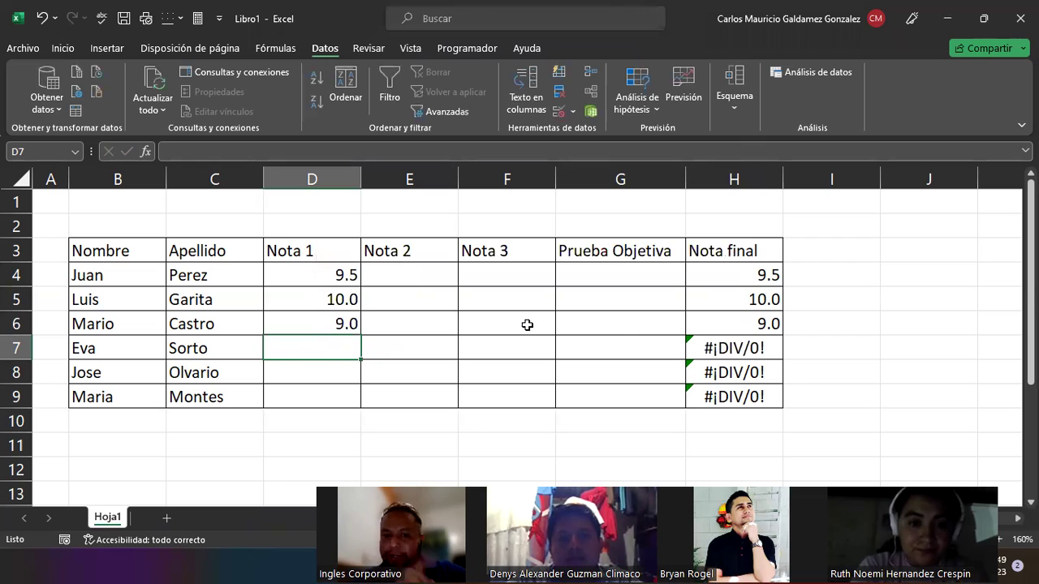
{"action": "type", "text": "7."}
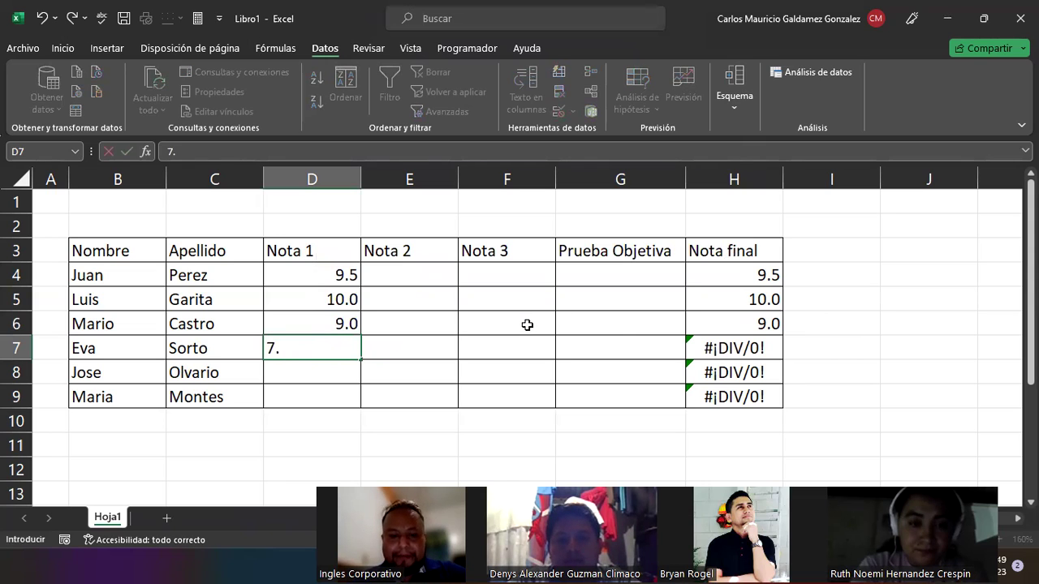
{"action": "type", "text": "5"}
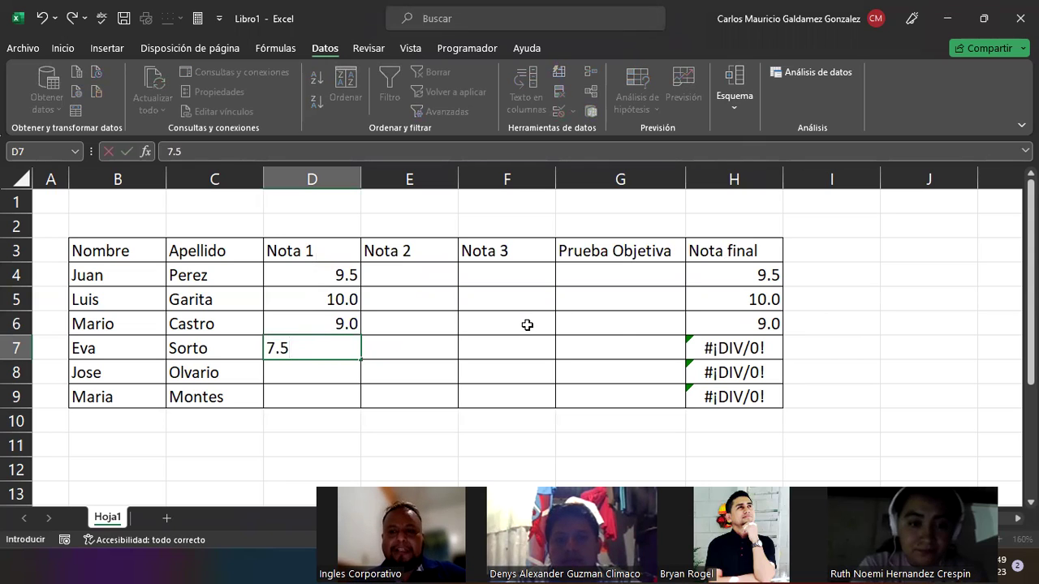
{"action": "key", "text": "Return"}
{"action": "type", "text": "8.6"}
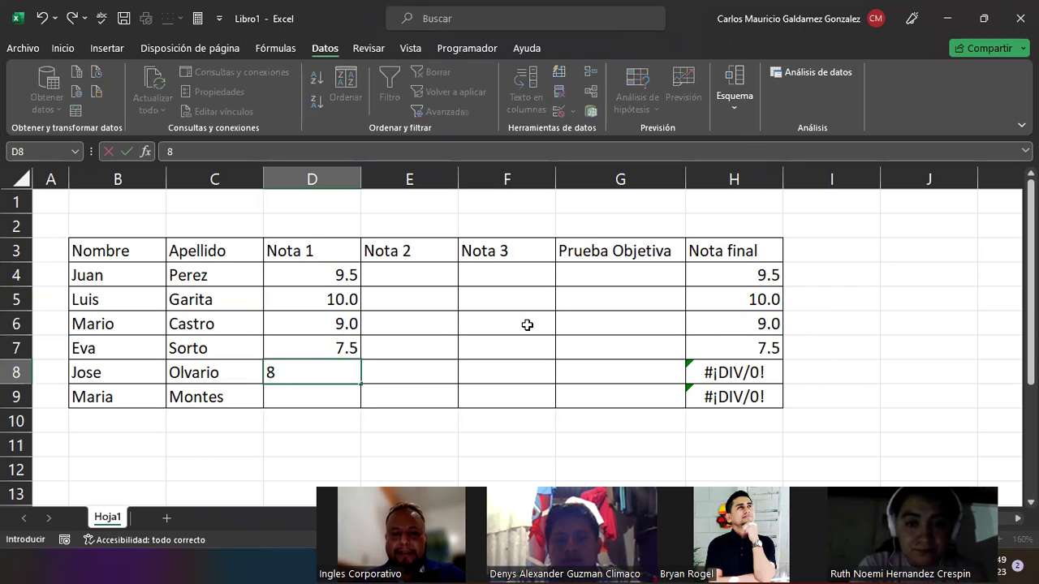
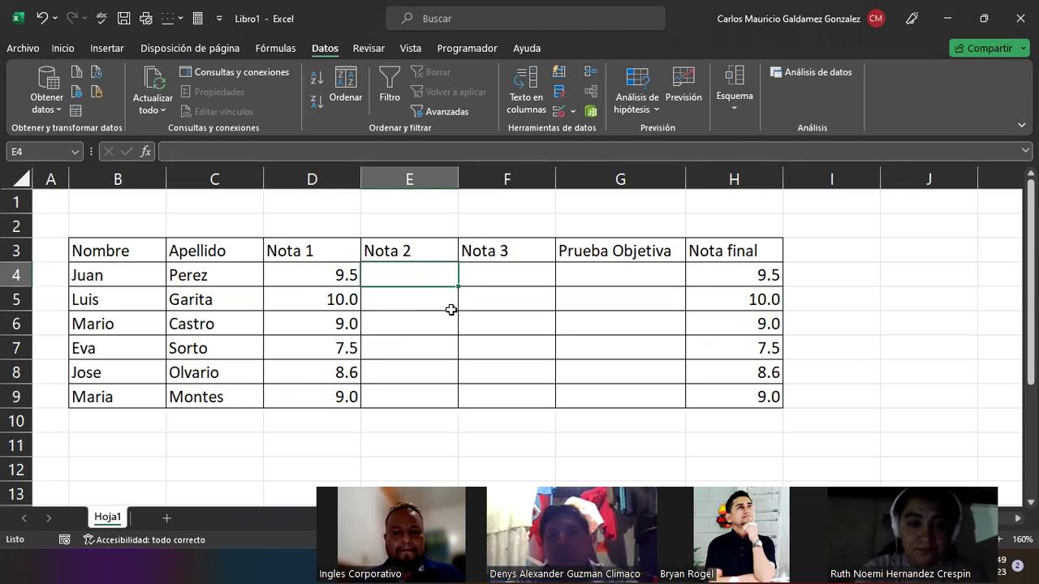
Enter Juan's grades: Nota 2 7.8, Nota 3 9.5, Prueba Objetiva 7.0.
{"action": "type", "text": "7.8"}
{"action": "key", "text": "Tab"}
{"action": "type", "text": "9."}
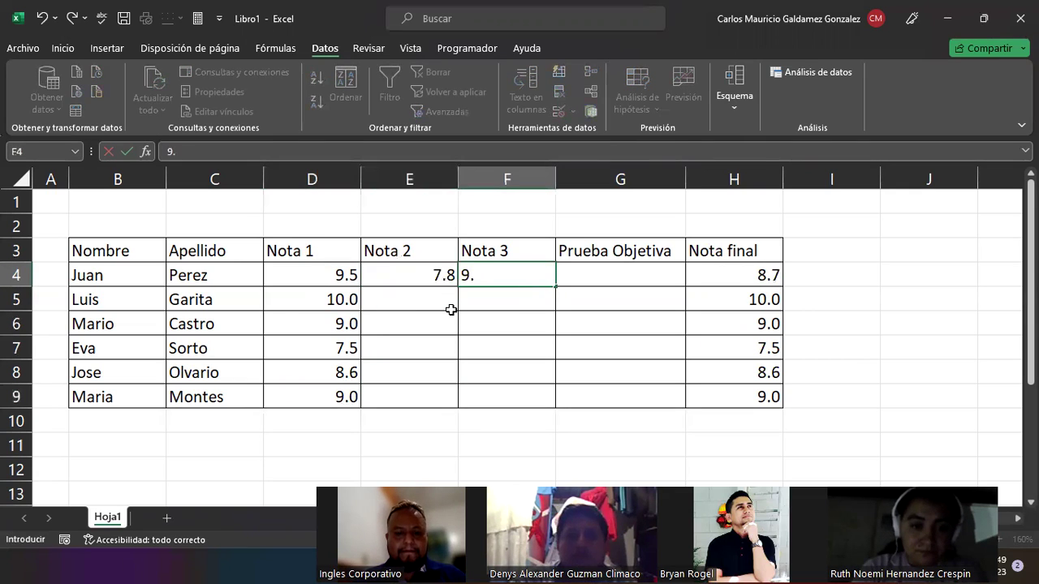
{"action": "type", "text": "5"}
{"action": "key", "text": "Tab"}
{"action": "type", "text": "7.0"}
{"action": "key", "text": "Tab"}
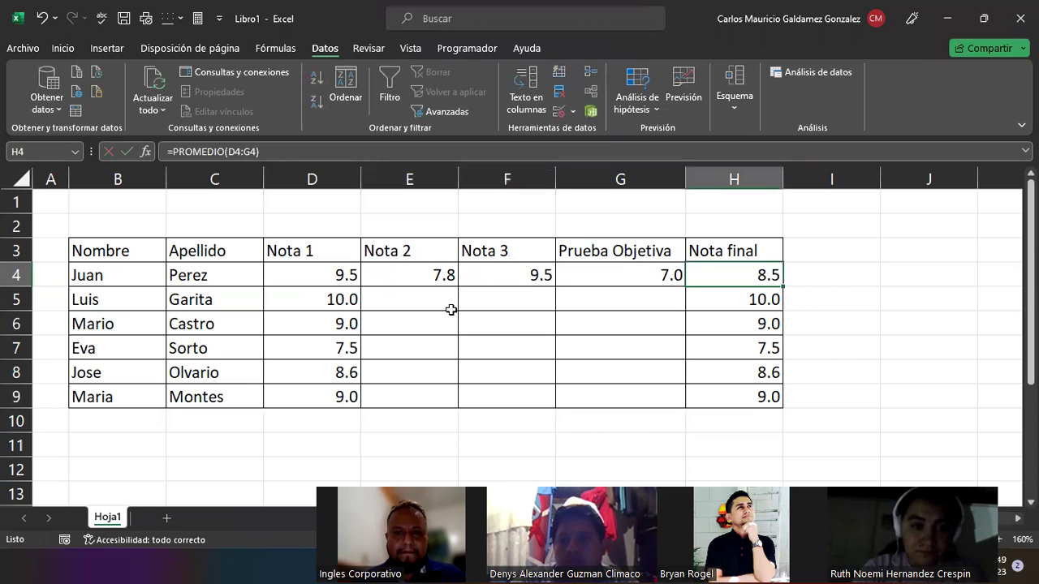
Enter Luis's grades 7.8 and 8, replacing the rejected 90 with 9 for Prueba Objetiva.
{"action": "left_click", "coordinate": [451, 310]}
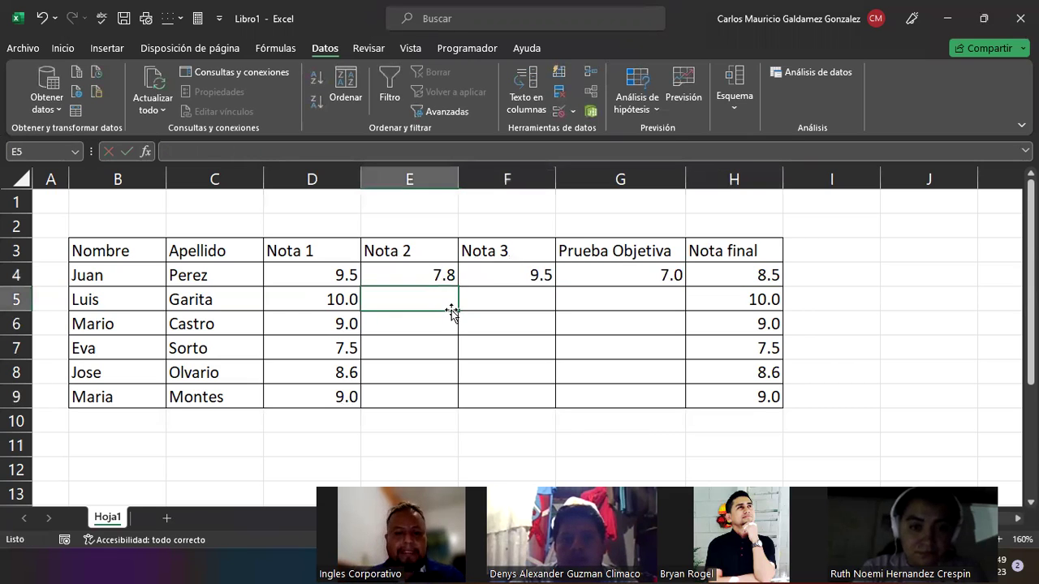
{"action": "type", "text": "7.8"}
{"action": "key", "text": "Tab"}
{"action": "type", "text": "8"}
{"action": "key", "text": "Tab"}
{"action": "type", "text": "90"}
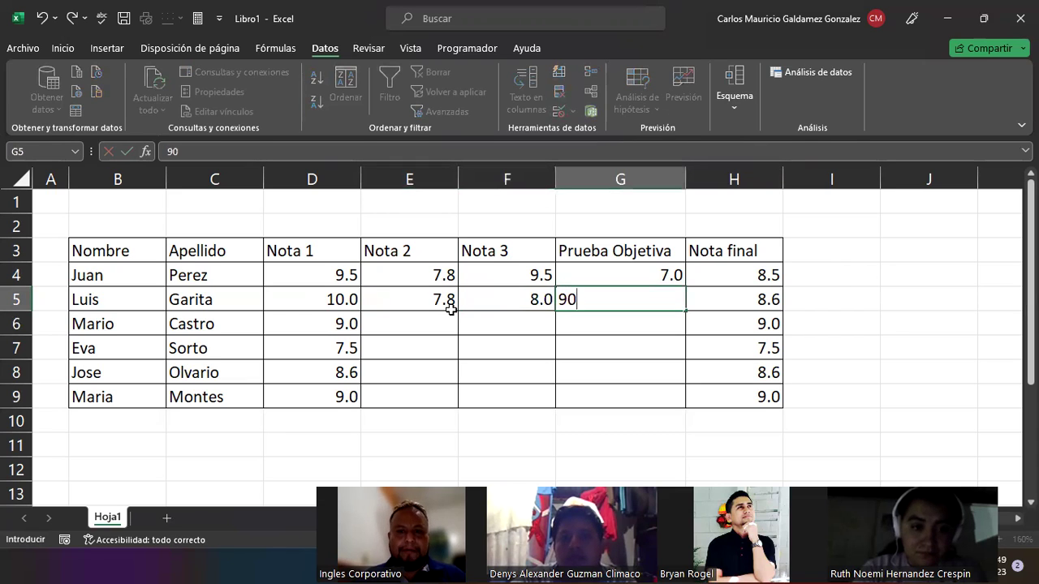
{"action": "key", "text": "Tab"}
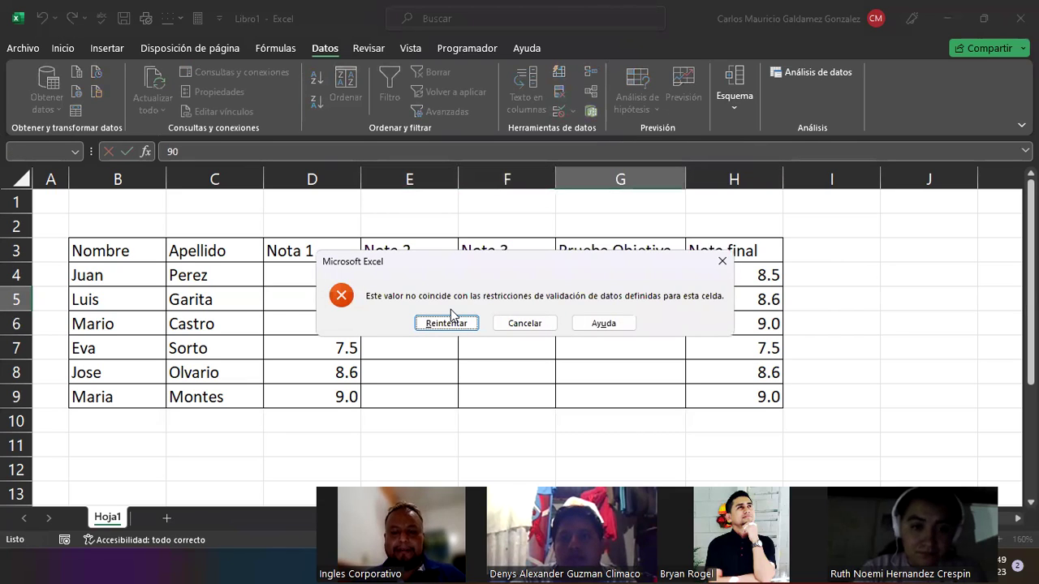
{"action": "left_click", "coordinate": [447, 321]}
{"action": "type", "text": "9"}
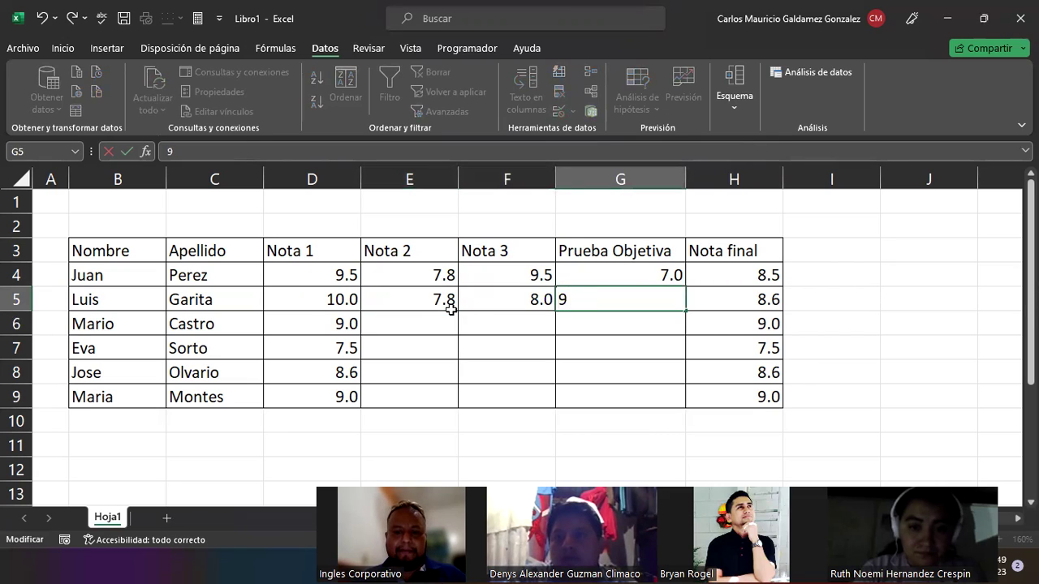
{"action": "left_click", "coordinate": [451, 313]}
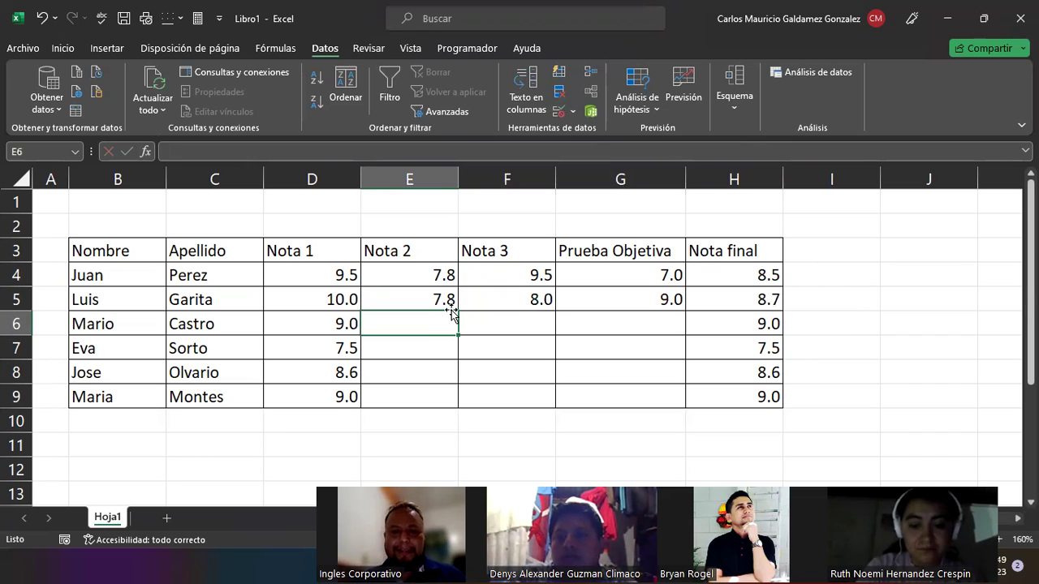
Enter Mario's grades: Nota 2 7.8, Nota 3 8.7, Prueba Objetiva 6.7.
{"action": "type", "text": "7.8"}
{"action": "key", "text": "Tab"}
{"action": "type", "text": "8"}
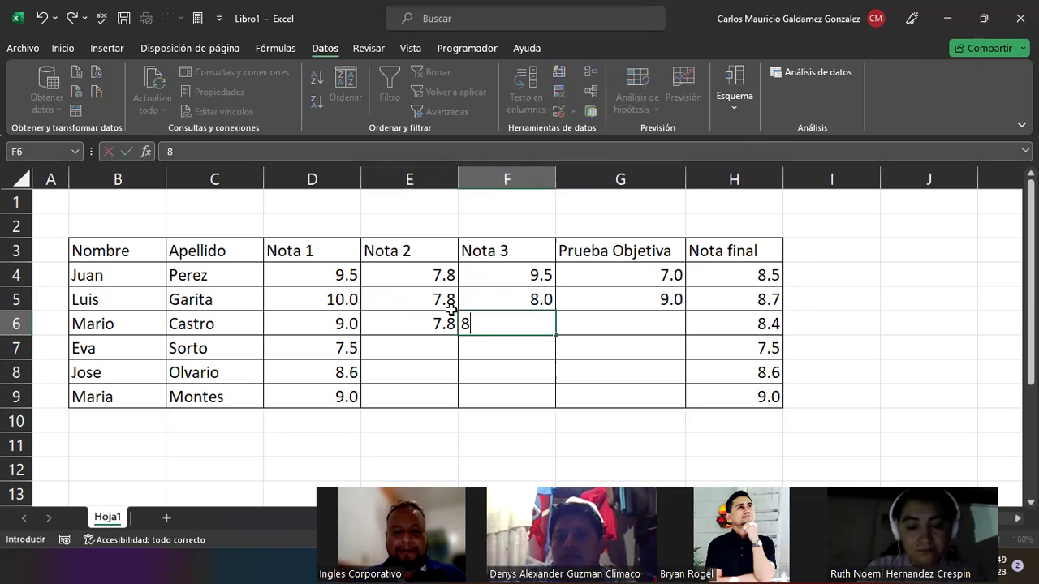
{"action": "key", "text": "Tab"}
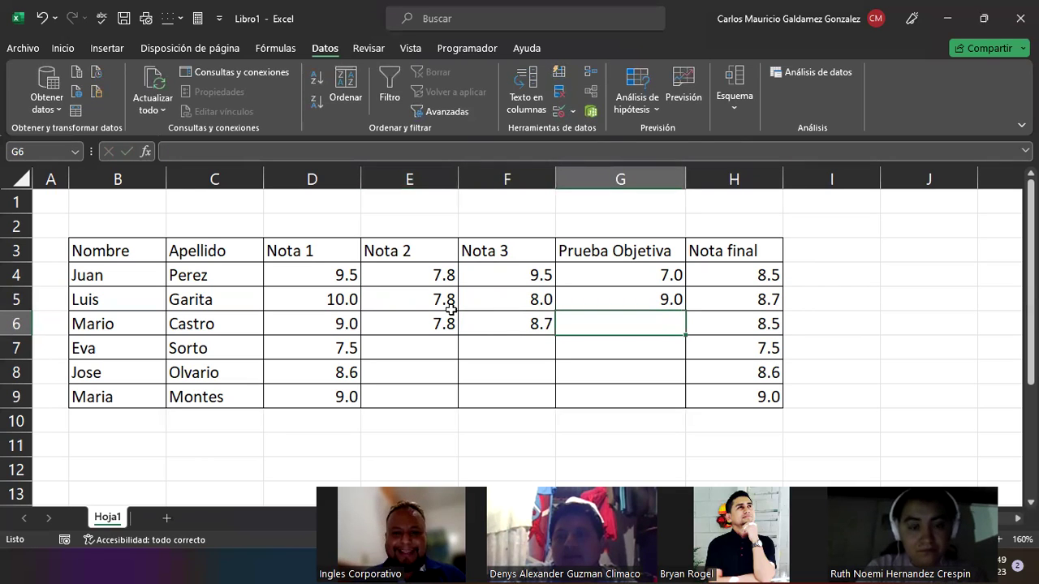
{"action": "type", "text": "6.7"}
{"action": "key", "text": "Return"}
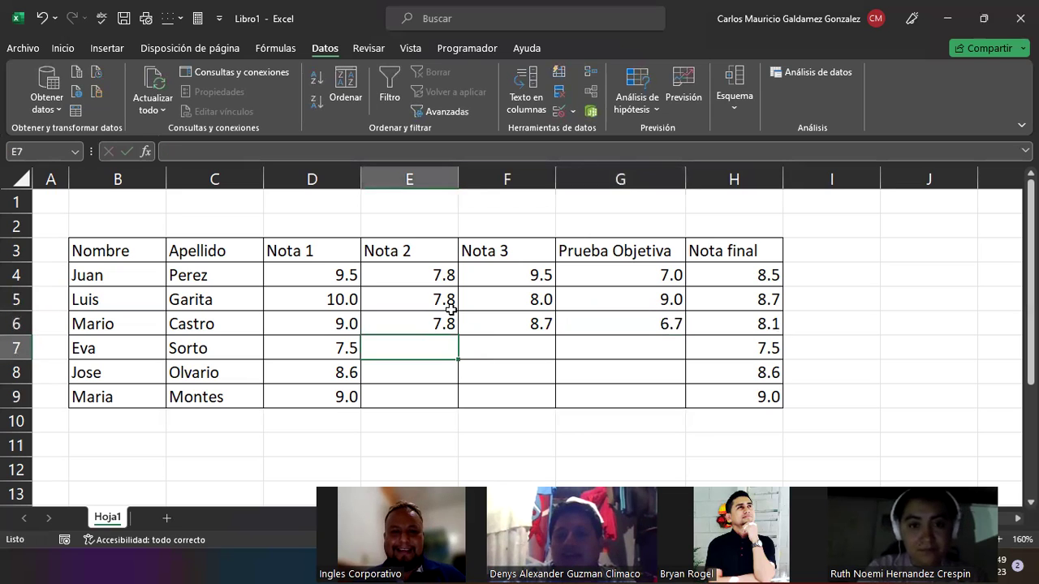
Check the =PROMEDIO(D4:G4) formula in Juan's Nota final, leaving it unchanged.
{"action": "double_click", "coordinate": [714, 274]}
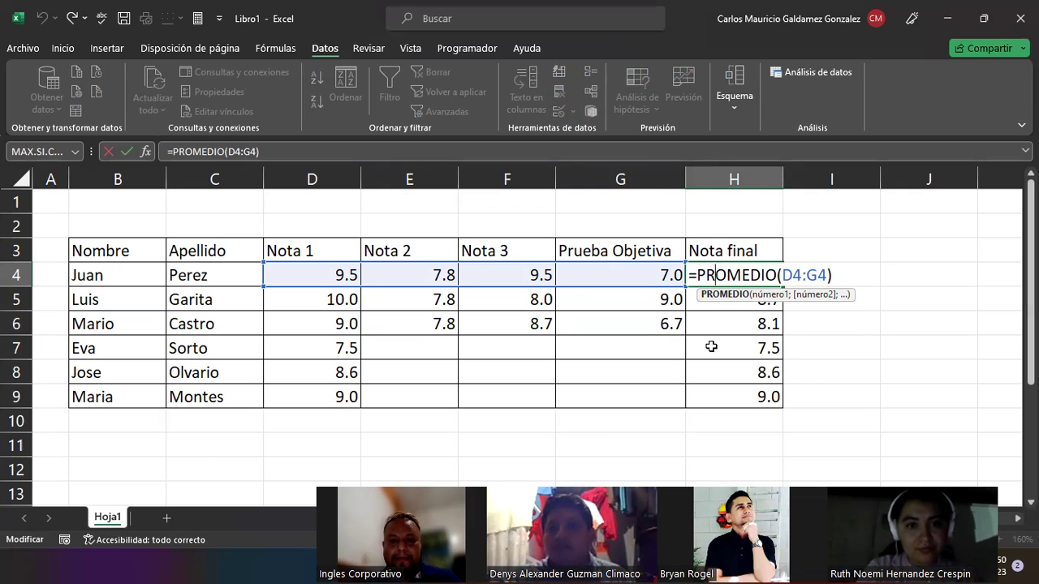
{"action": "key", "text": "Return"}
{"action": "key", "text": "Return"}
{"action": "key", "text": "Return"}
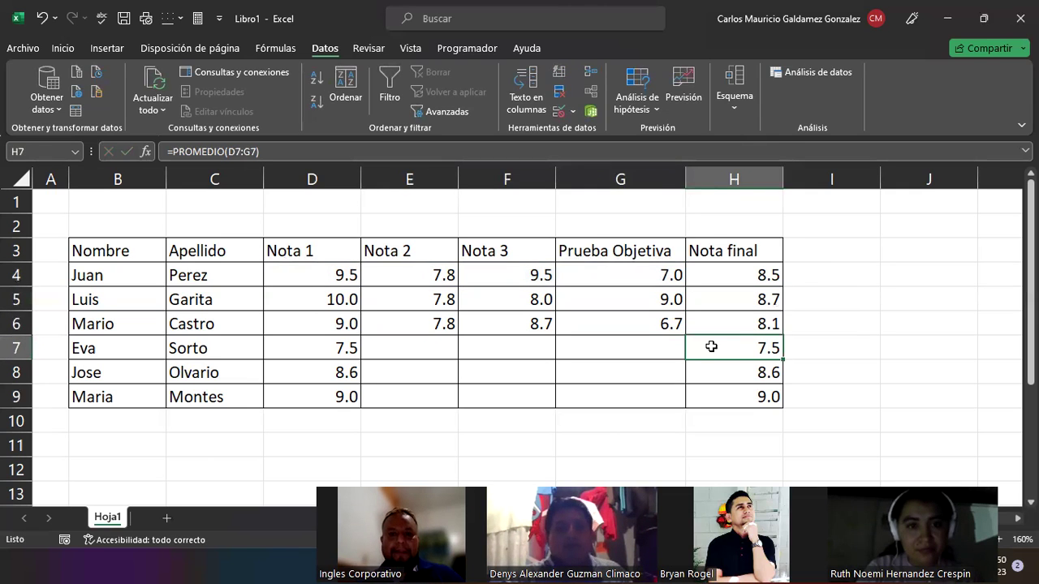
{"action": "key", "text": "Left"}
{"action": "key", "text": "Left"}
{"action": "key", "text": "Left"}
{"action": "key", "text": "F2"}
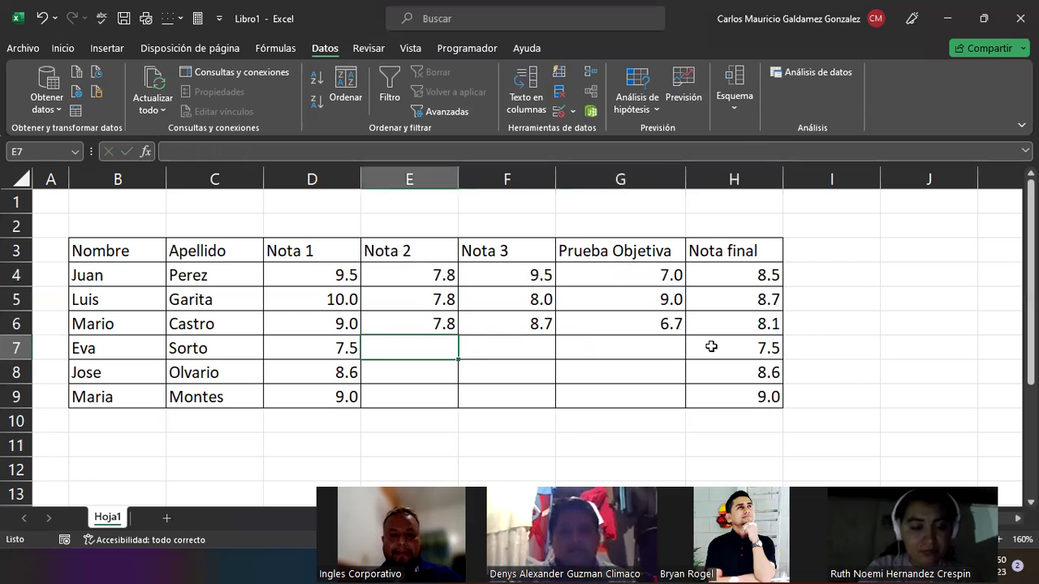
Enter Eva's grades: Nota 2 8, Nota 3 9, Prueba Objetiva 10.
{"action": "type", "text": "8"}
{"action": "key", "text": "Tab"}
{"action": "type", "text": "9"}
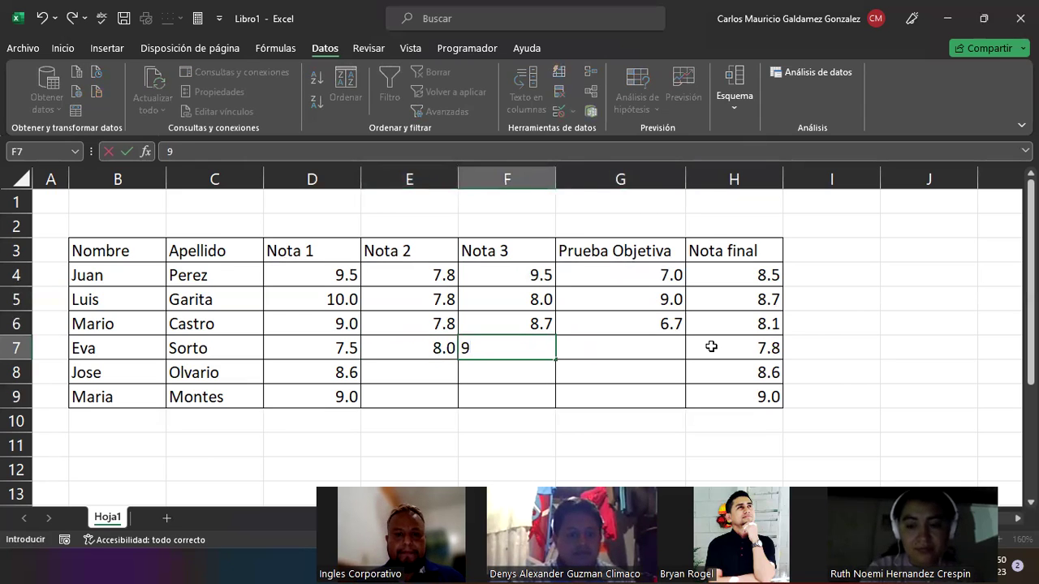
{"action": "key", "text": "Tab"}
{"action": "type", "text": "10"}
{"action": "key", "text": "Return"}
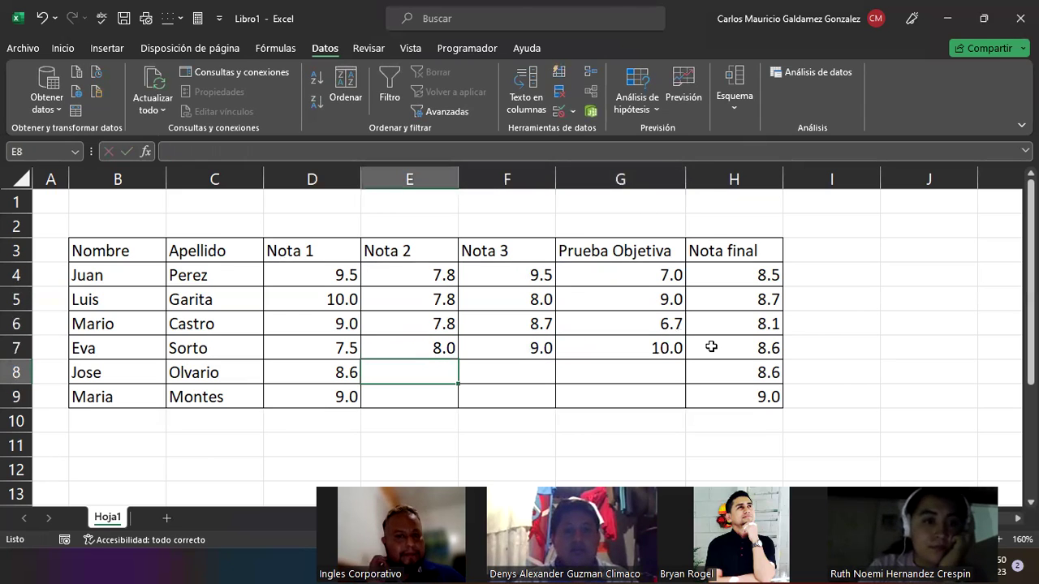
Enter Jose's grades: Nota 2 10, Nota 3 10, Prueba Objetiva 9.8.
{"action": "type", "text": "10"}
{"action": "key", "text": "Tab"}
{"action": "type", "text": "10"}
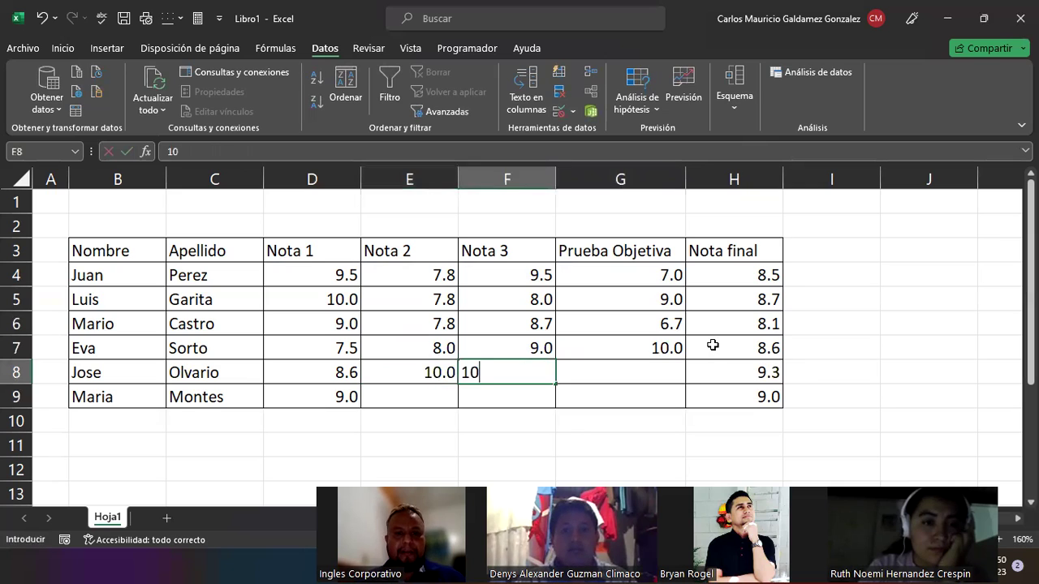
{"action": "key", "text": "Tab"}
{"action": "type", "text": "9.8"}
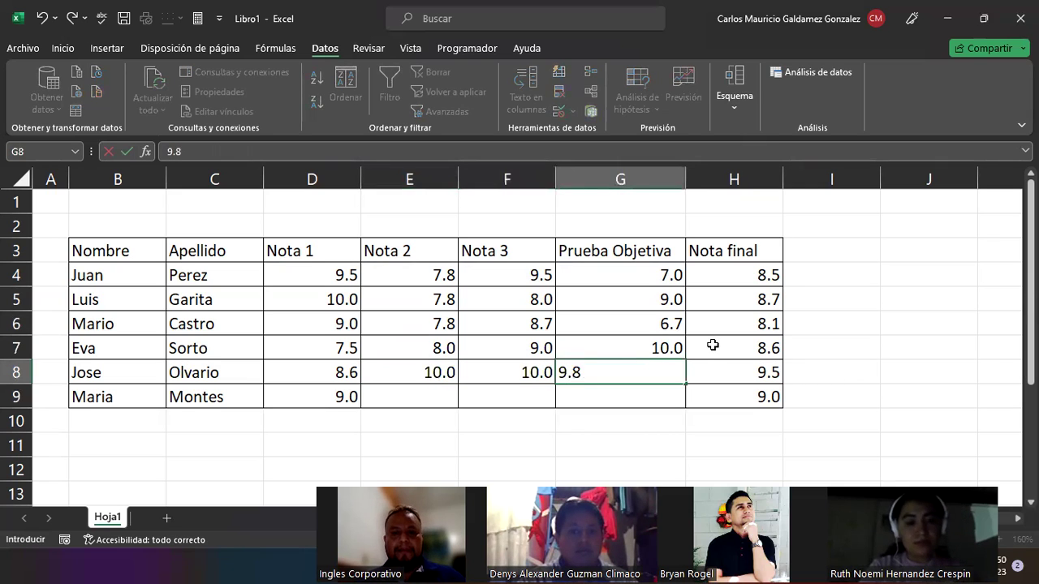
{"action": "key", "text": "Return"}
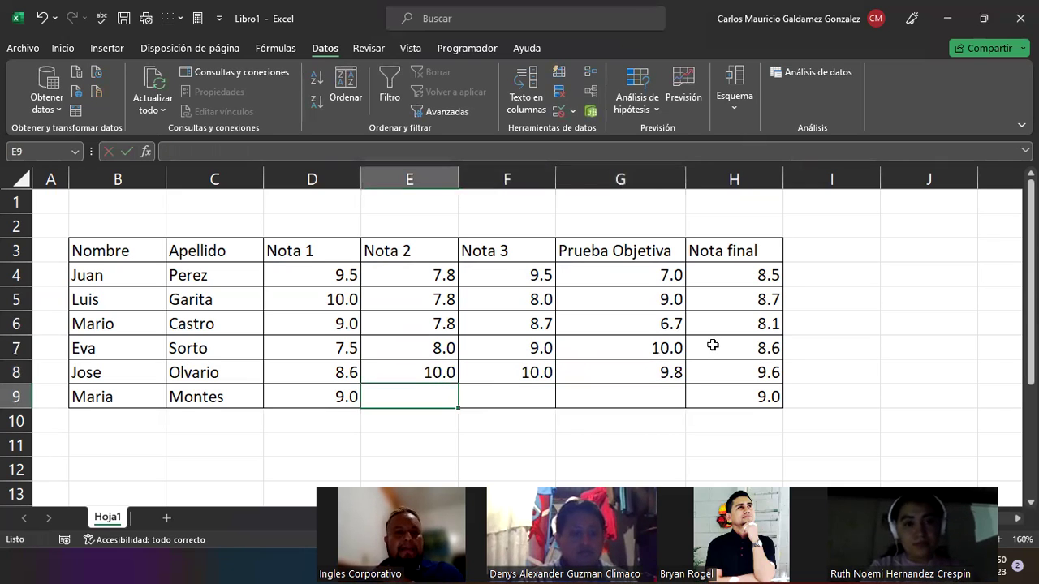
Enter Maria's grades 6.5, 8.9 and 10, then select the grade range D4:G9.
{"action": "type", "text": "6.5"}
{"action": "key", "text": "Tab"}
{"action": "type", "text": "8.9"}
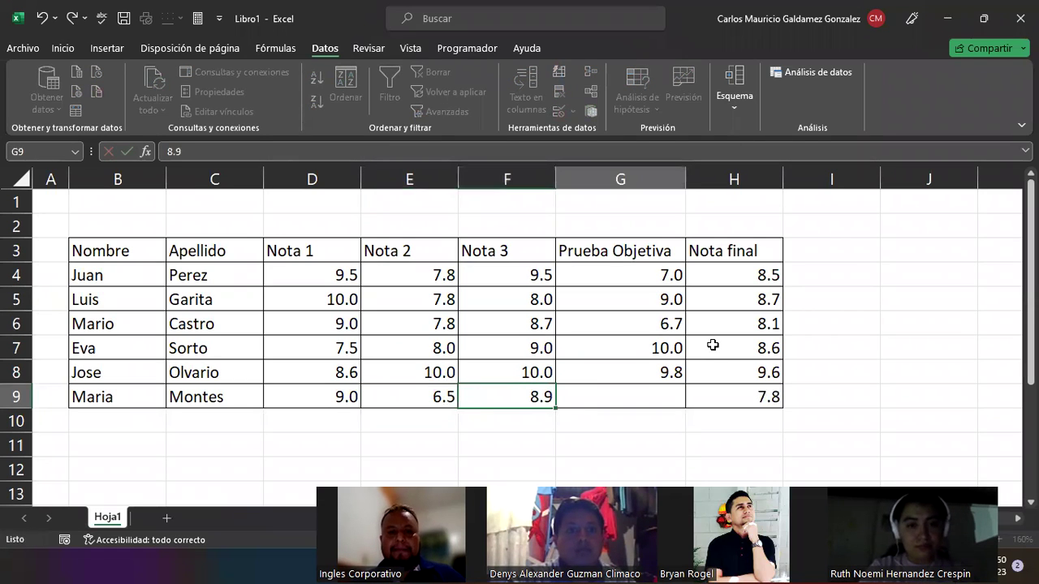
{"action": "key", "text": "Tab"}
{"action": "type", "text": "10"}
{"action": "key", "text": "Return"}
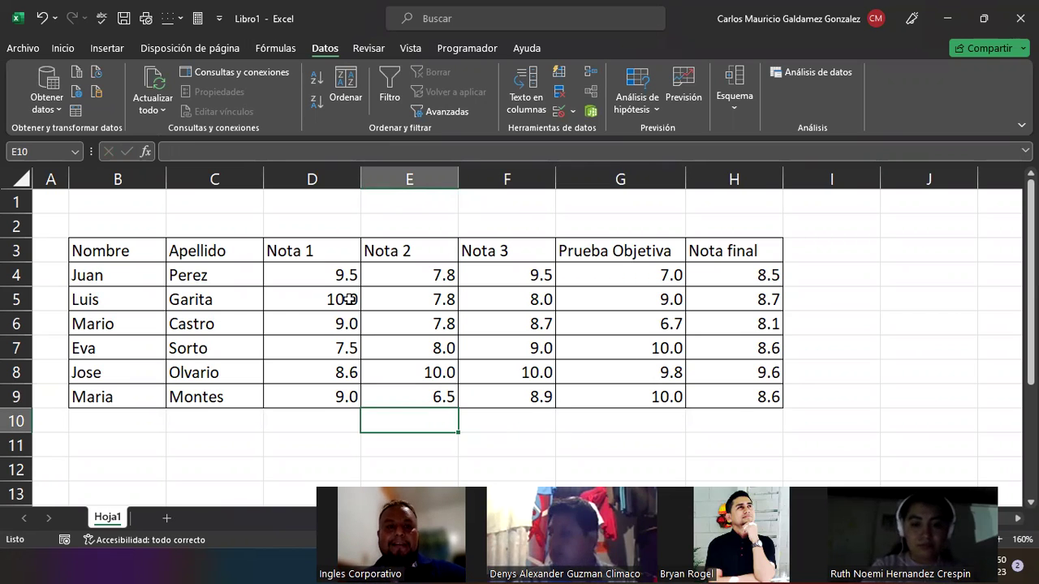
{"action": "left_click_drag", "start_coordinate": [320, 274], "coordinate": [580, 397]}
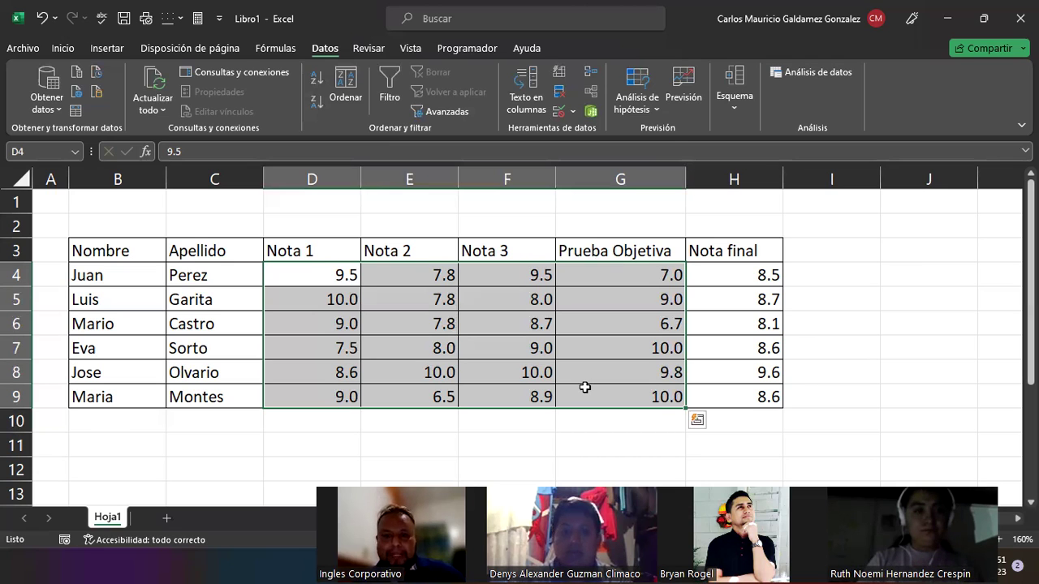
Select header cells D3 through H3, spanning Nota 1 to Nota final.
{"action": "left_click_drag", "start_coordinate": [308, 251], "coordinate": [714, 251]}
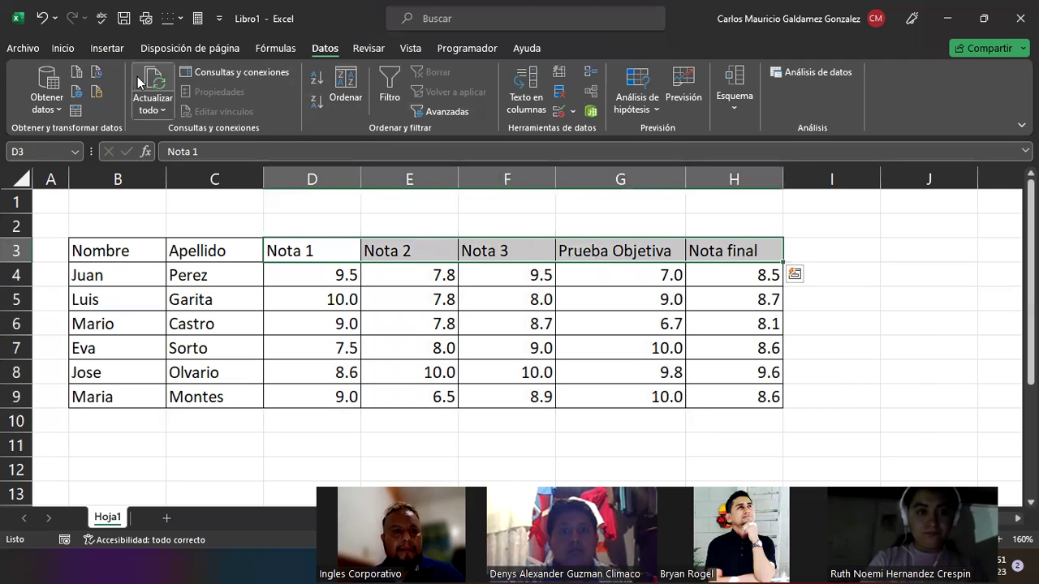
Narrow columns G and H and wrap the Prueba Objetiva header onto two lines.
{"action": "left_click", "coordinate": [63, 48]}
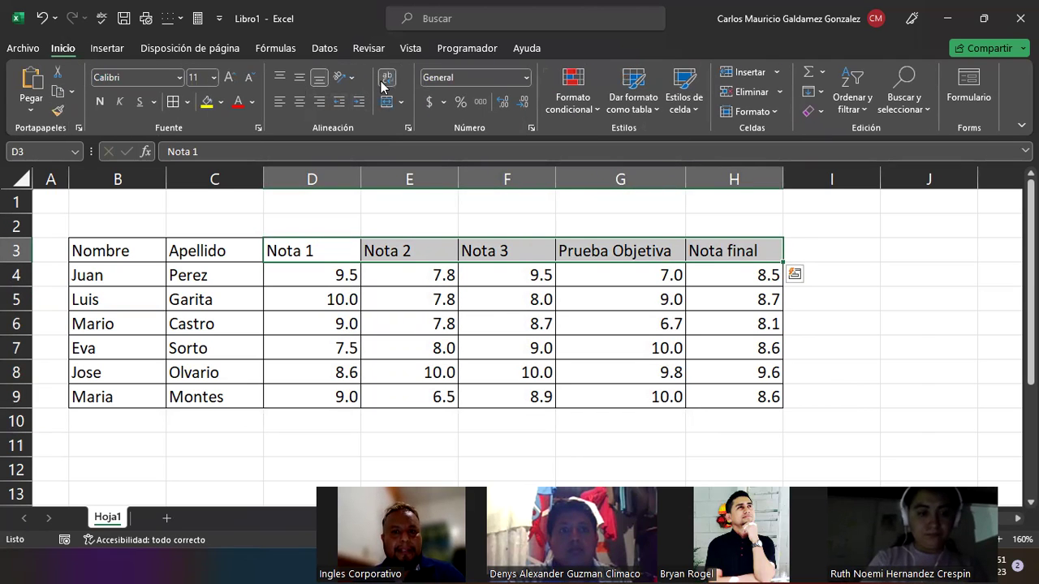
{"action": "left_click_drag", "start_coordinate": [684, 180], "coordinate": [650, 179]}
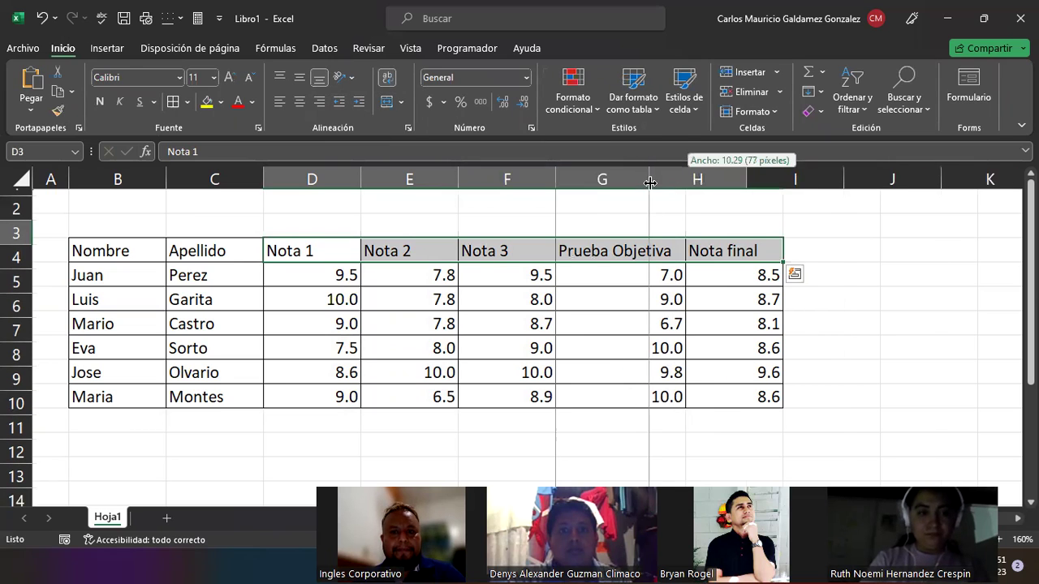
{"action": "left_click", "coordinate": [573, 243]}
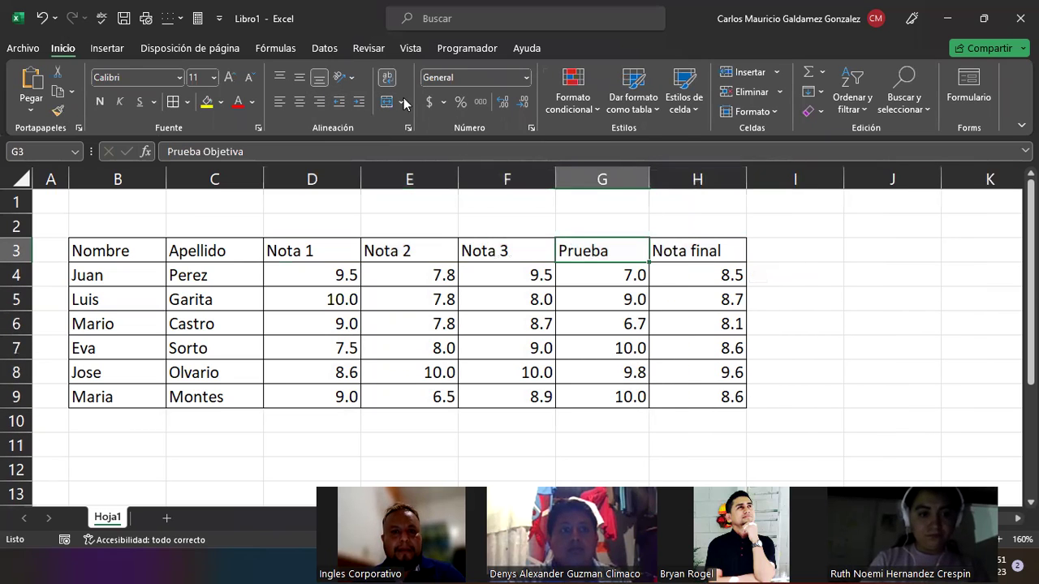
{"action": "left_click", "coordinate": [387, 77]}
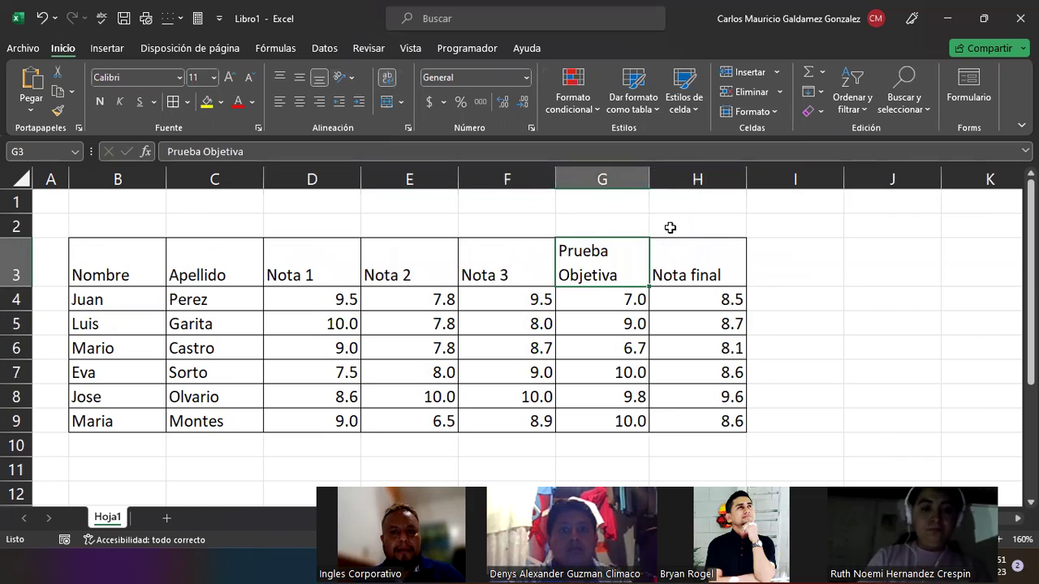
{"action": "left_click", "coordinate": [686, 273]}
{"action": "left_click_drag", "start_coordinate": [749, 179], "coordinate": [703, 180]}
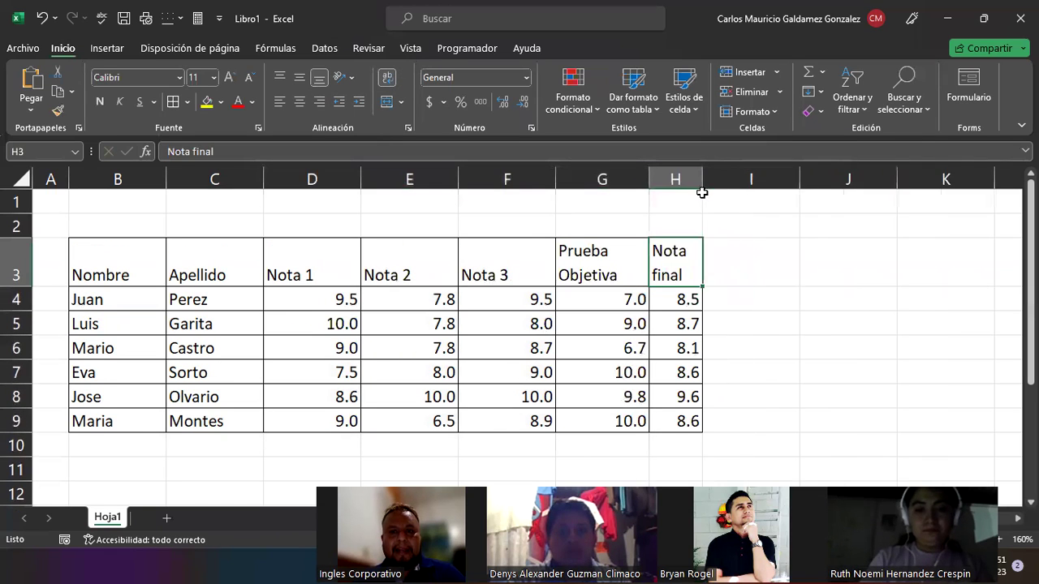
Autofit columns F, E and D to their Nota headings.
{"action": "double_click", "coordinate": [556, 173]}
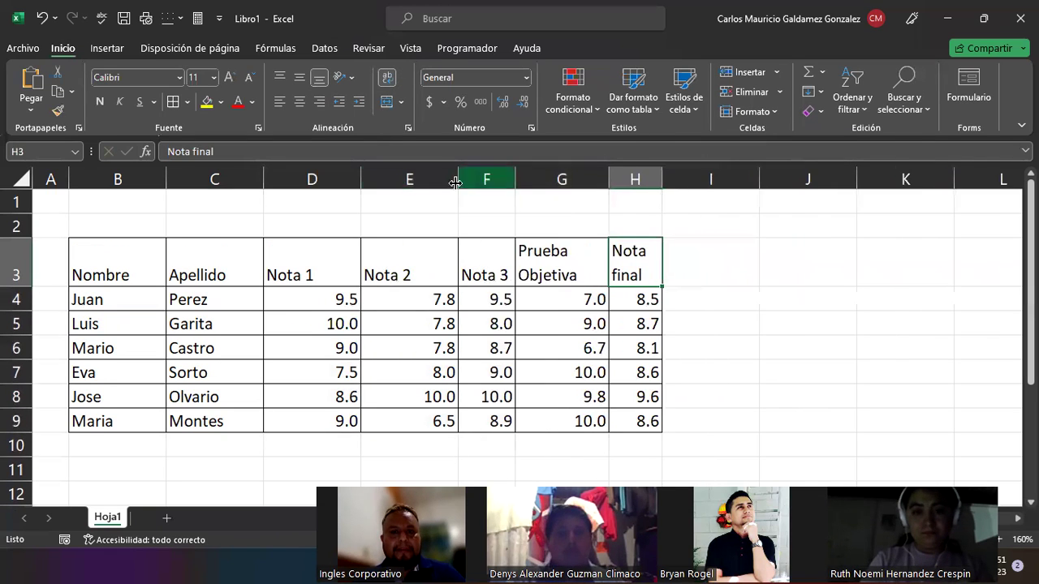
{"action": "double_click", "coordinate": [459, 172]}
{"action": "double_click", "coordinate": [362, 172]}
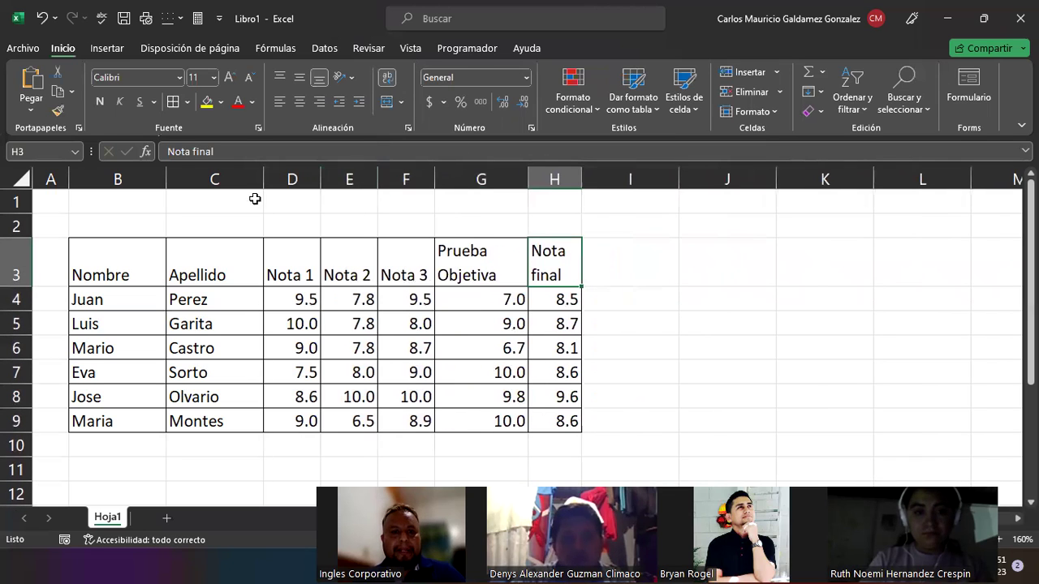
Delete the two empty rows above the grade table.
{"action": "left_click_drag", "start_coordinate": [12, 196], "coordinate": [11, 220]}
{"action": "right_click", "coordinate": [11, 221]}
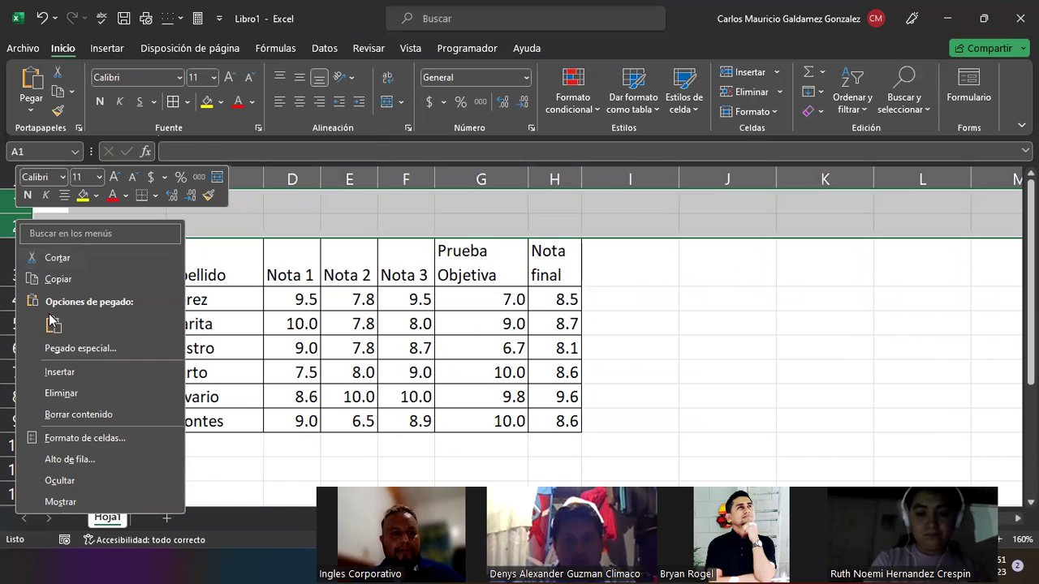
{"action": "left_click", "coordinate": [64, 393]}
Type the header 'Criterio de Conducto' into cell I1.
{"action": "left_click", "coordinate": [619, 223]}
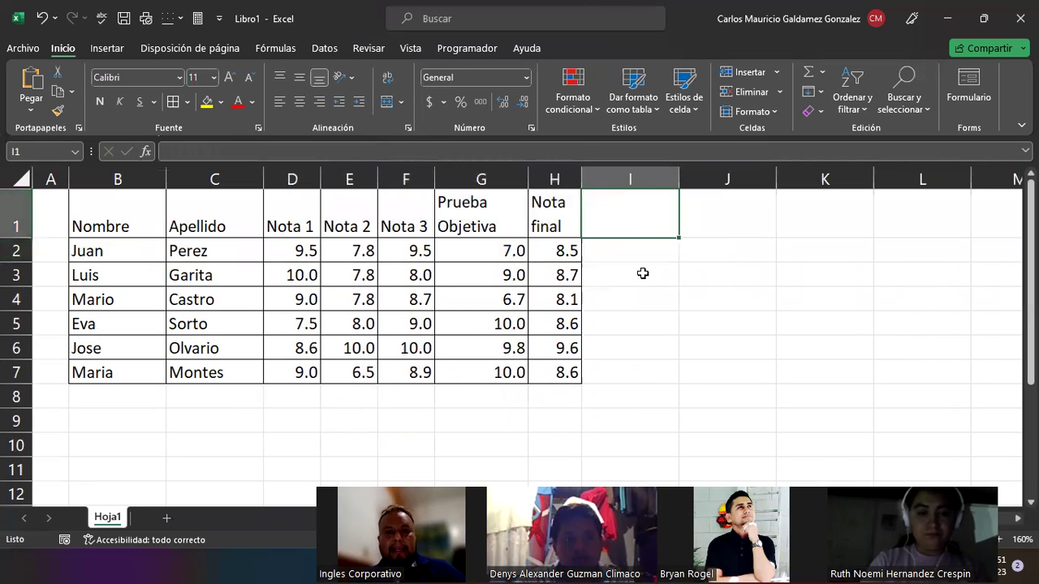
{"action": "type", "text": "Criterio"}
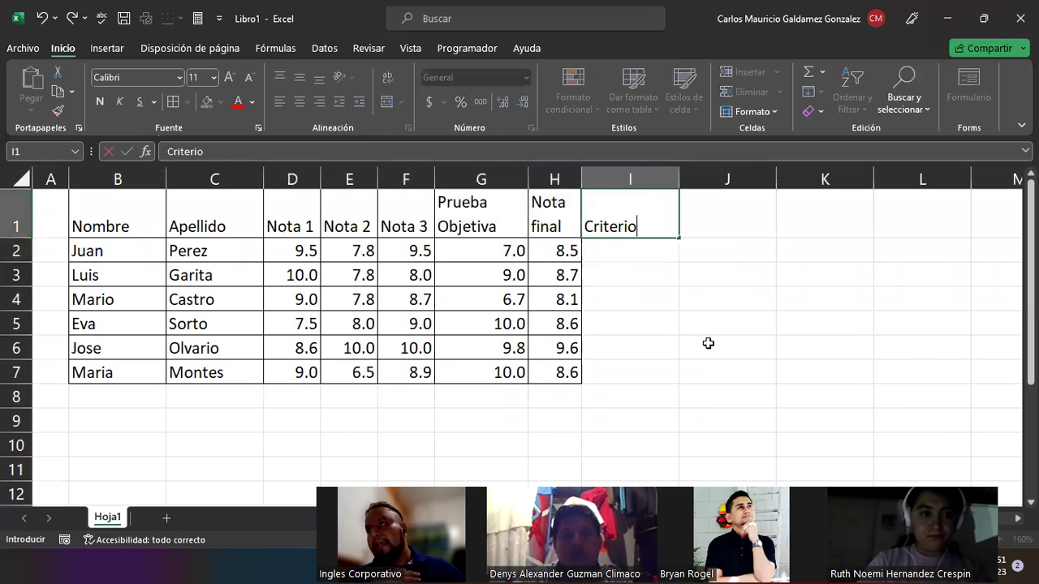
{"action": "type", "text": " de Cod"}
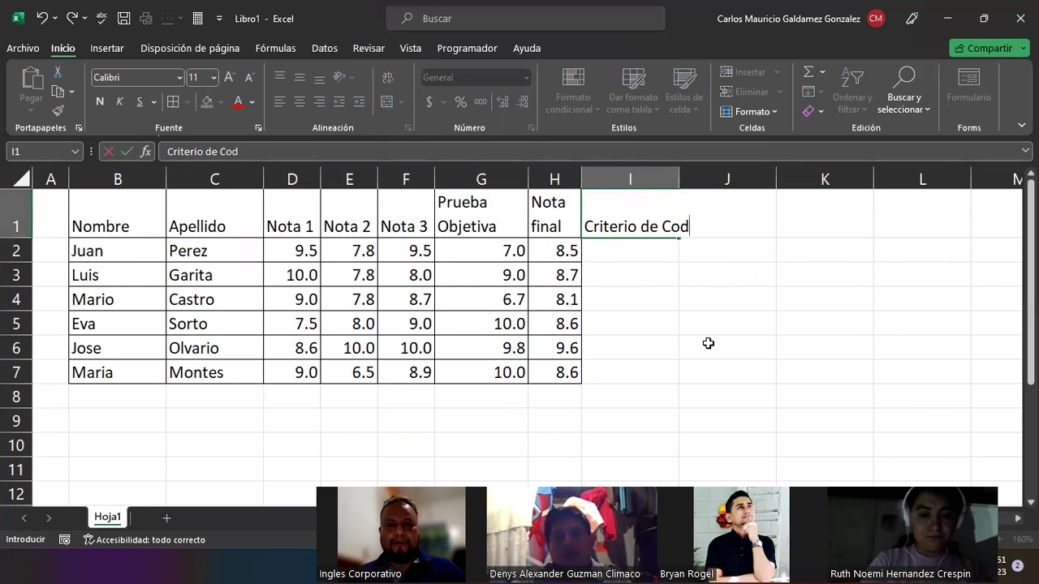
{"action": "key", "text": "BackSpace"}
{"action": "key", "text": "BackSpace"}
{"action": "type", "text": "on"}
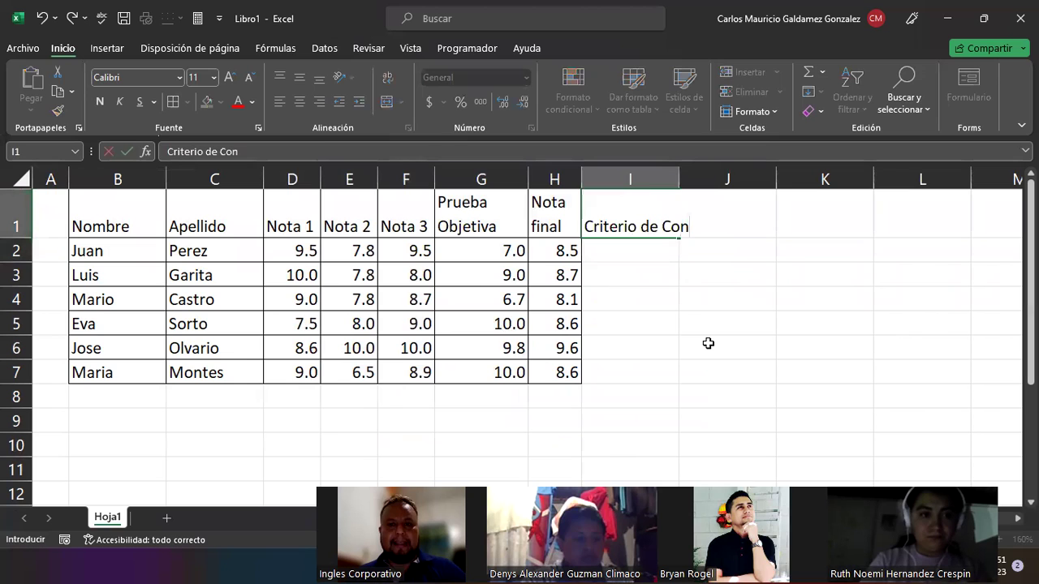
{"action": "type", "text": "ducto"}
{"action": "key", "text": "Return"}
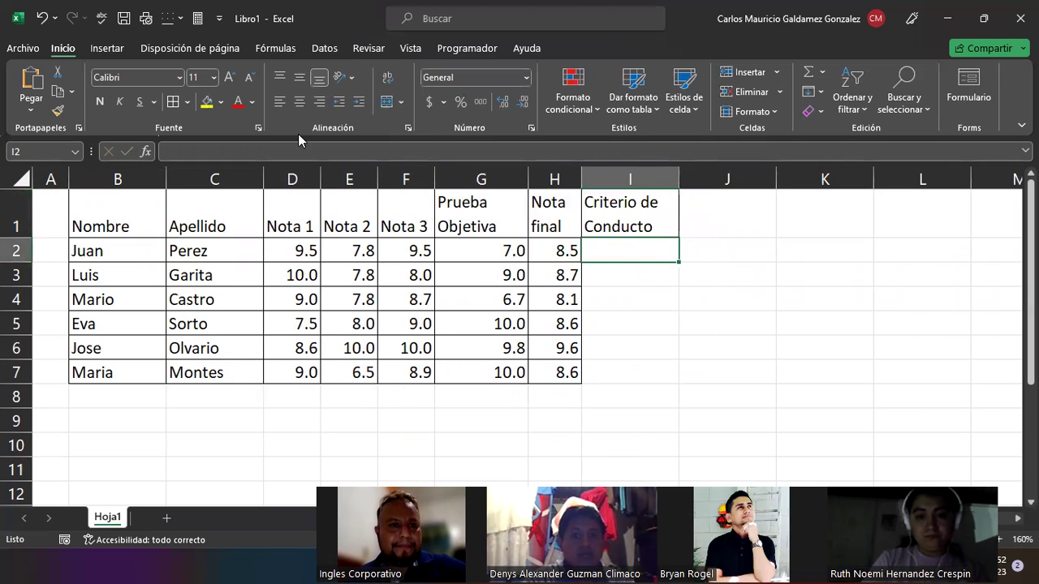
Select the Criterio de Conducto column cells, header through row 7, for bordering.
{"action": "left_click_drag", "start_coordinate": [637, 253], "coordinate": [636, 402]}
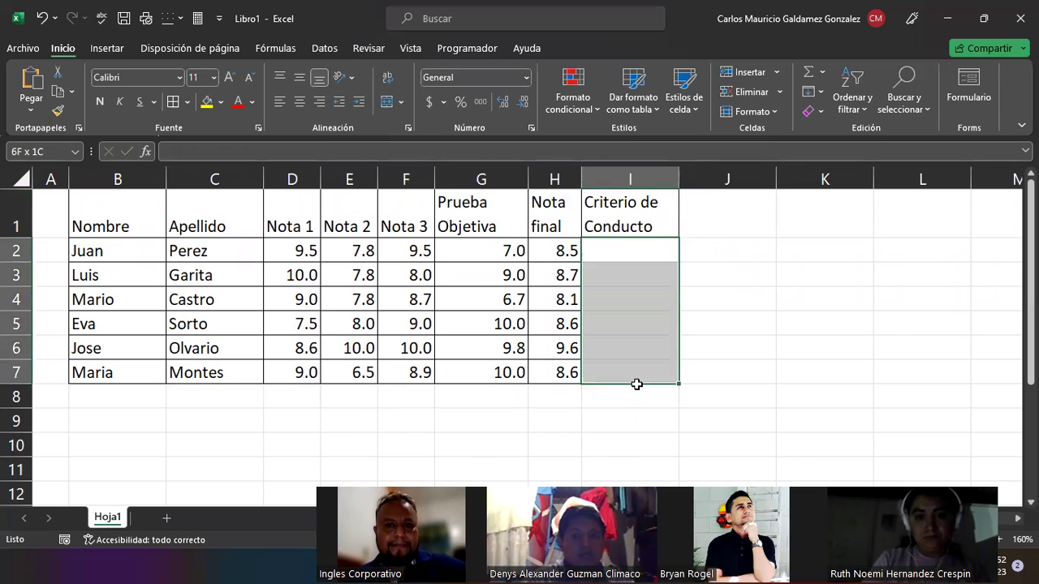
{"action": "left_click_drag", "start_coordinate": [630, 253], "coordinate": [625, 373]}
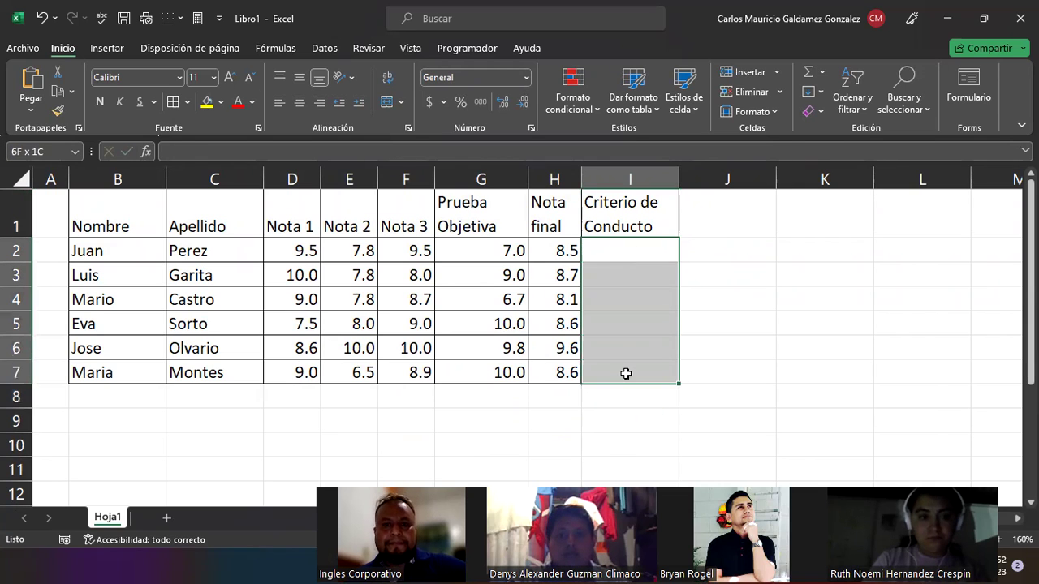
{"action": "left_click", "coordinate": [657, 324]}
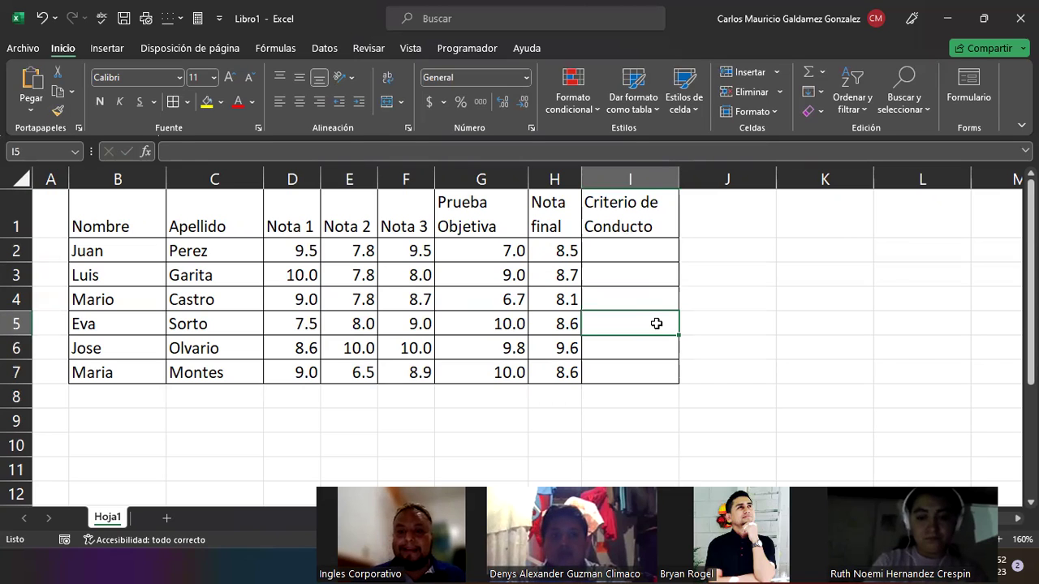
{"action": "left_click", "coordinate": [616, 249]}
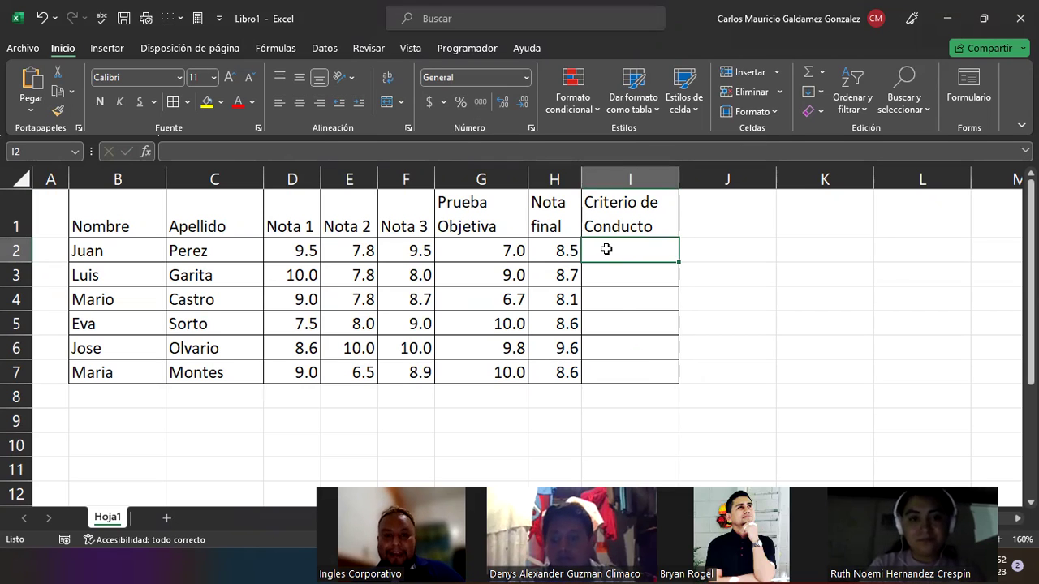
{"action": "left_click_drag", "start_coordinate": [612, 250], "coordinate": [617, 371]}
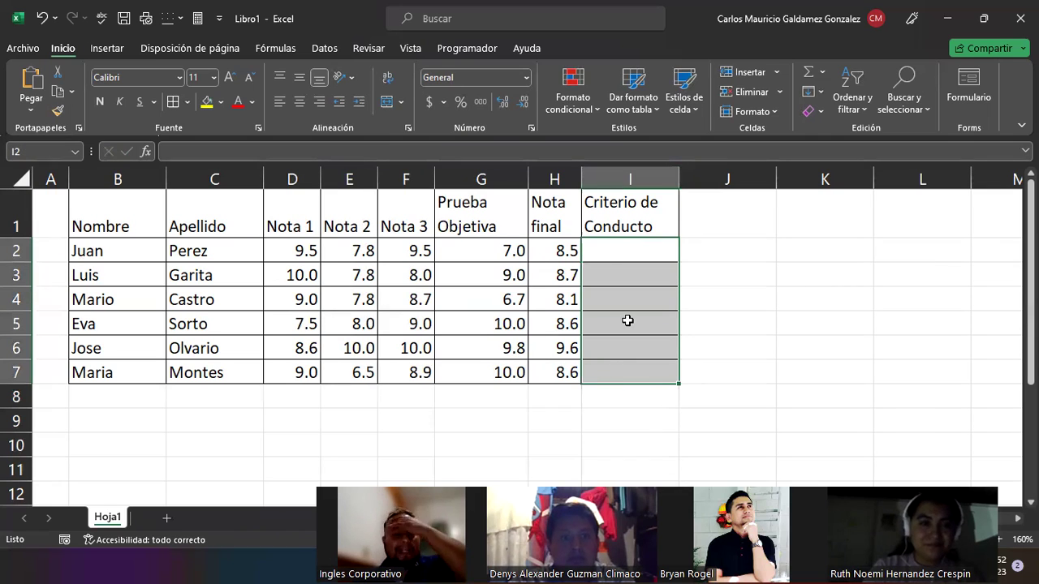
{"action": "left_click_drag", "start_coordinate": [614, 226], "coordinate": [631, 367]}
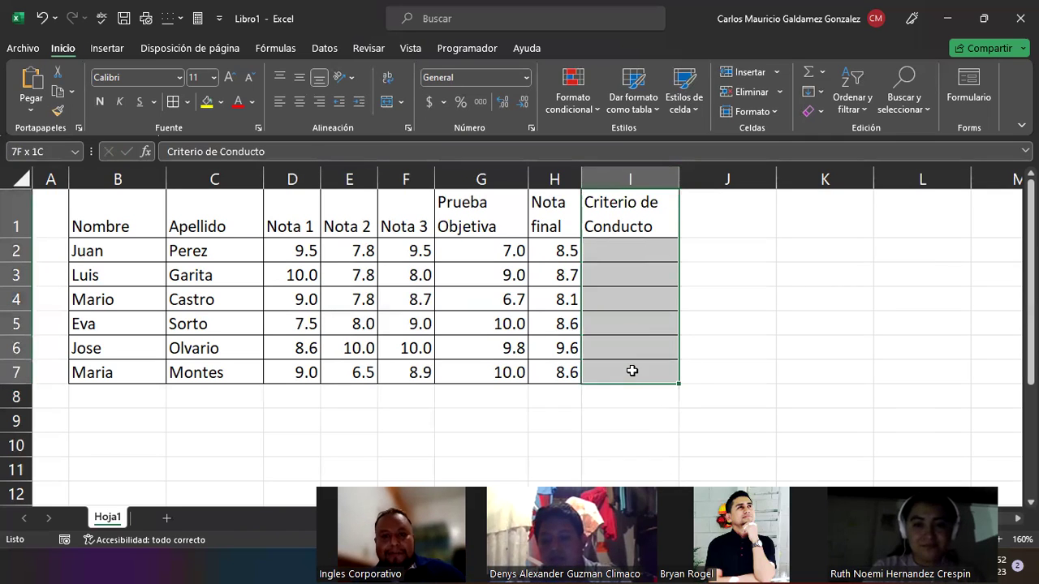
{"action": "left_click", "coordinate": [603, 219]}
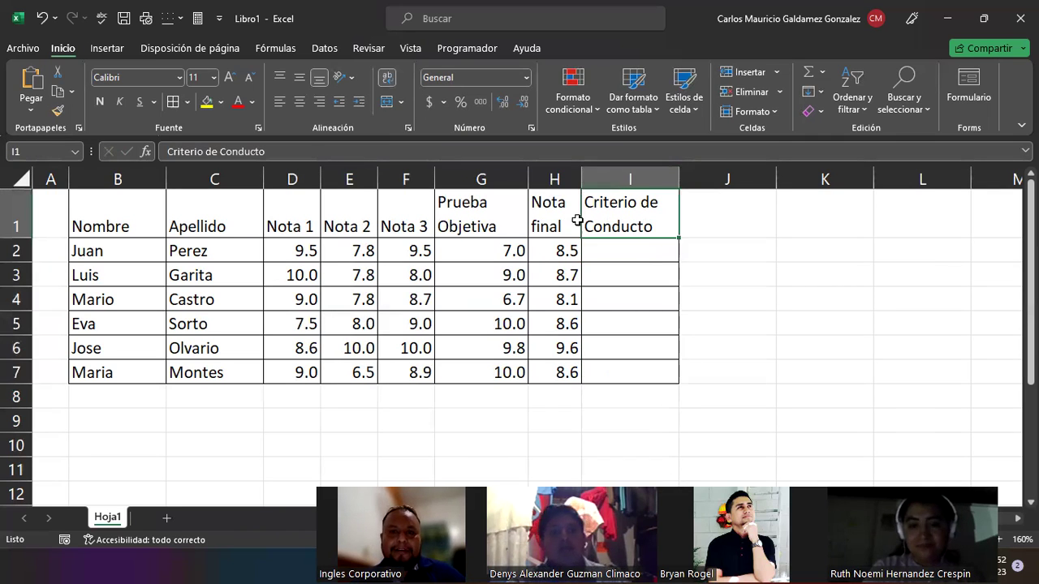
{"action": "left_click_drag", "start_coordinate": [625, 220], "coordinate": [263, 211]}
Correct the I1 header to read 'Criterio de Conducta'.
{"action": "left_click", "coordinate": [656, 230]}
{"action": "double_click", "coordinate": [656, 229]}
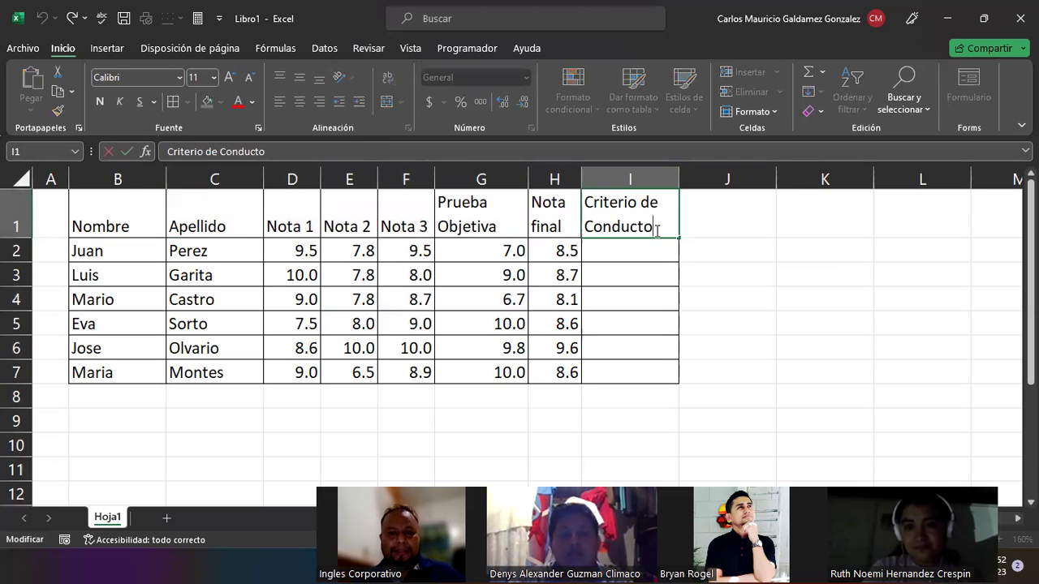
{"action": "key", "text": "BackSpace"}
{"action": "type", "text": "a"}
{"action": "key", "text": "Return"}
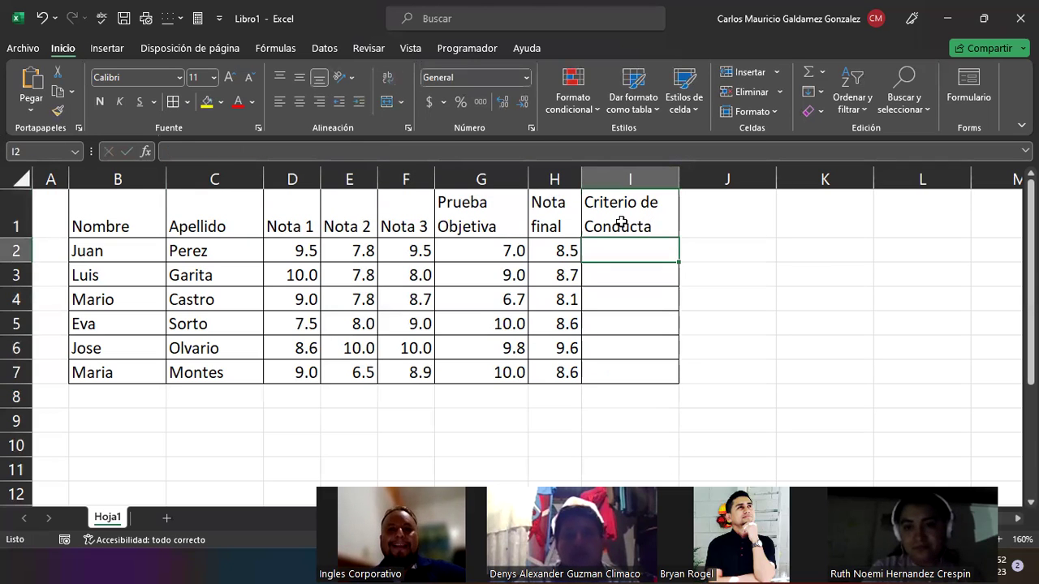
Center the header row titles B1:I1 horizontally and vertically.
{"action": "left_click_drag", "start_coordinate": [617, 220], "coordinate": [97, 220]}
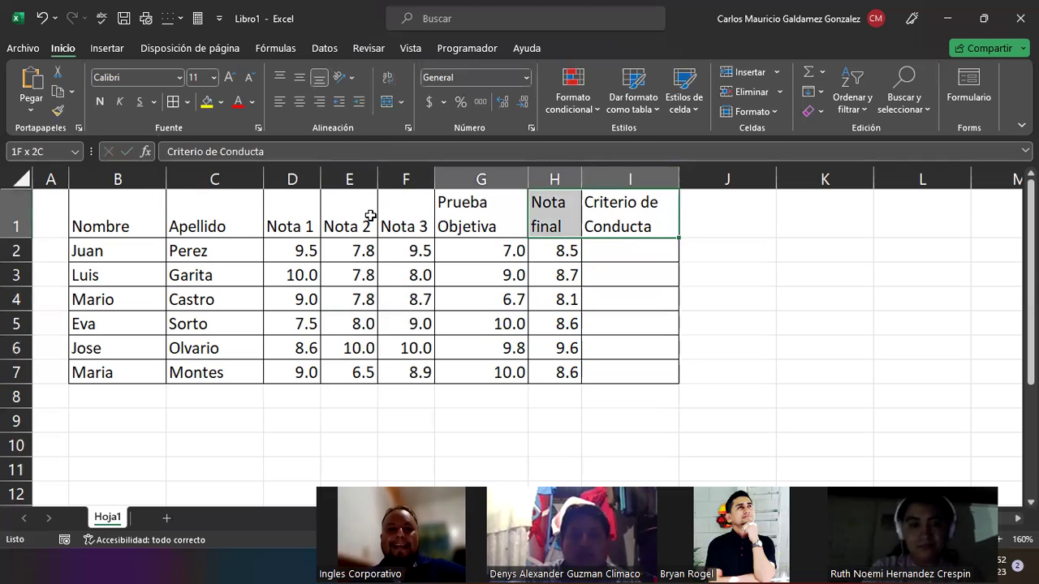
{"action": "left_click", "coordinate": [300, 102]}
{"action": "left_click", "coordinate": [299, 77]}
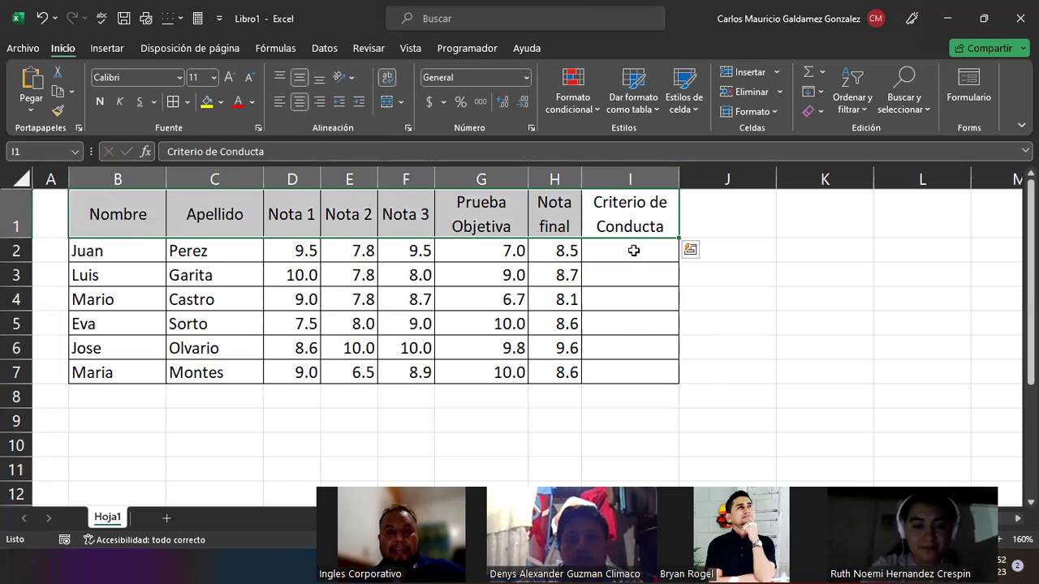
{"action": "left_click_drag", "start_coordinate": [631, 251], "coordinate": [631, 373]}
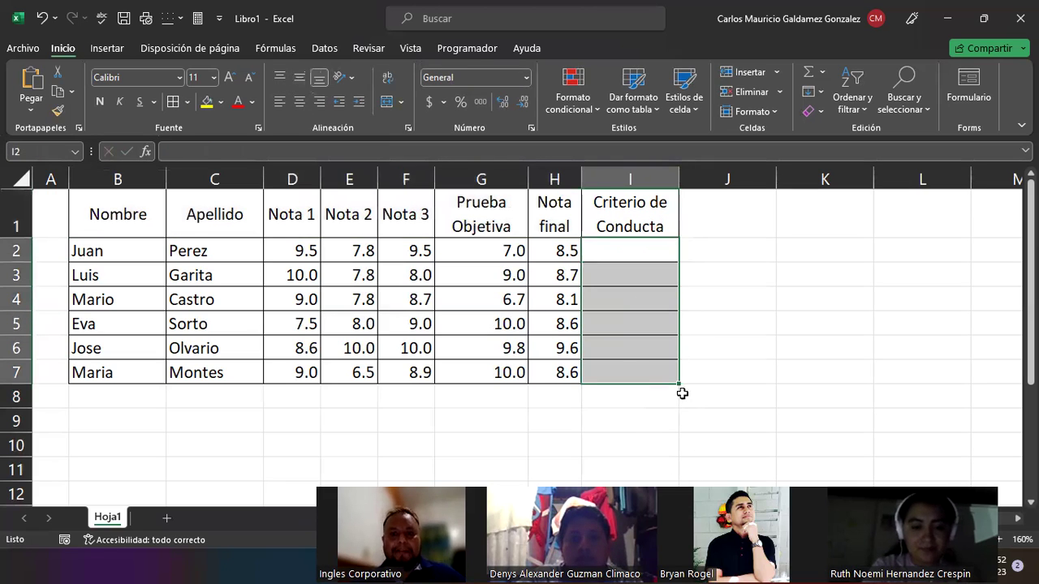
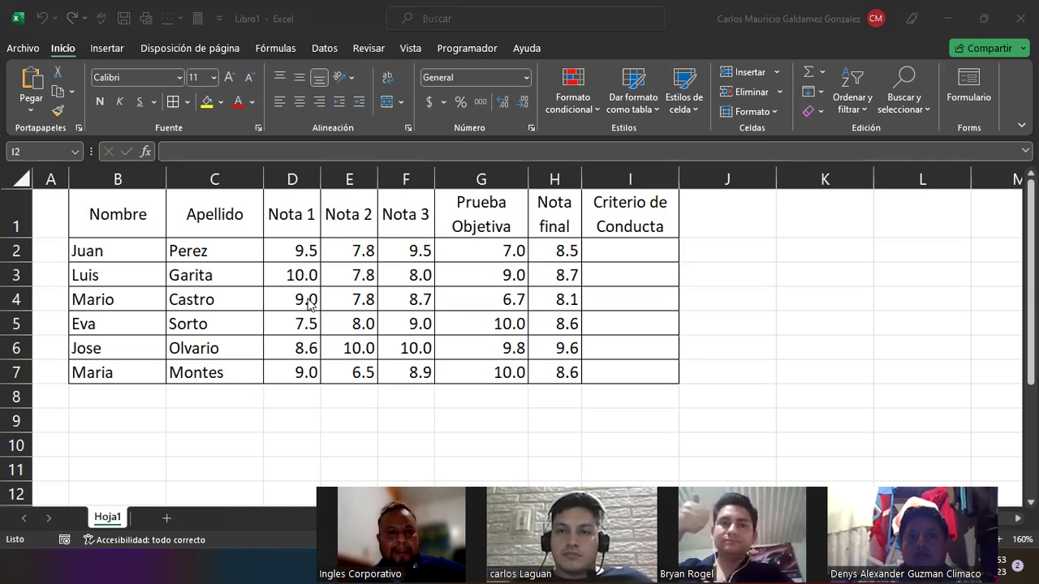
Select the empty Criterio de Conducta cells I2:I7 and show the Datos ribbon.
{"action": "left_click", "coordinate": [645, 283]}
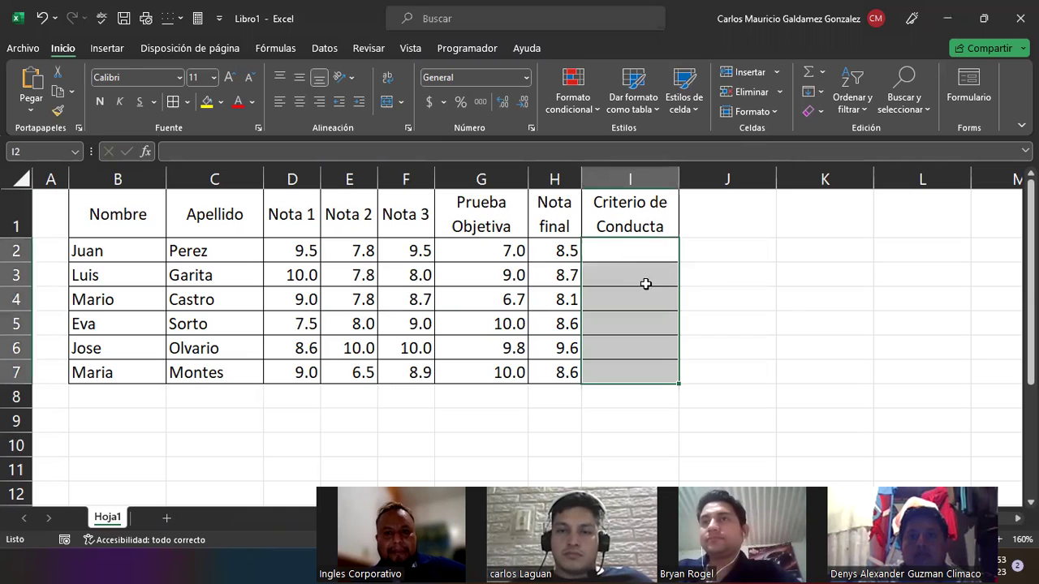
{"action": "left_click_drag", "start_coordinate": [619, 251], "coordinate": [622, 369]}
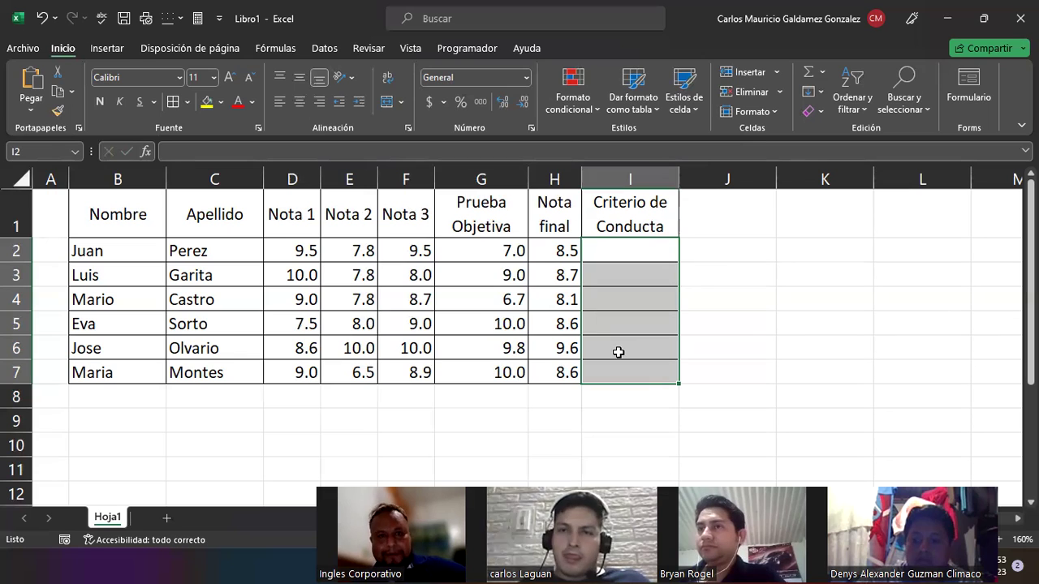
{"action": "left_click", "coordinate": [332, 52]}
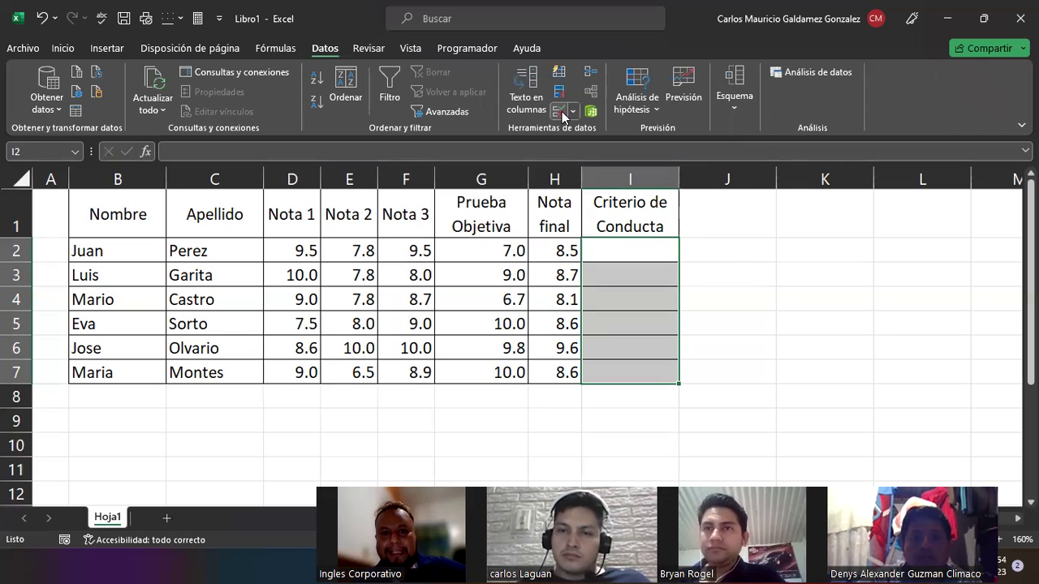
Open Validación de datos for I2:I7 and set Permitir to Lista, ready for the Origen entry.
{"action": "left_click", "coordinate": [561, 113]}
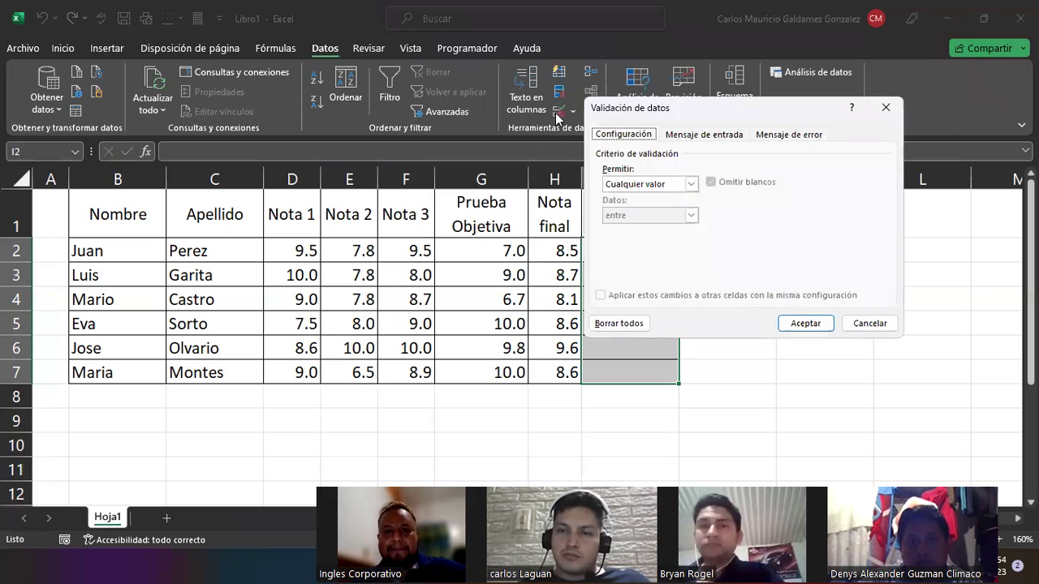
{"action": "left_click", "coordinate": [691, 185]}
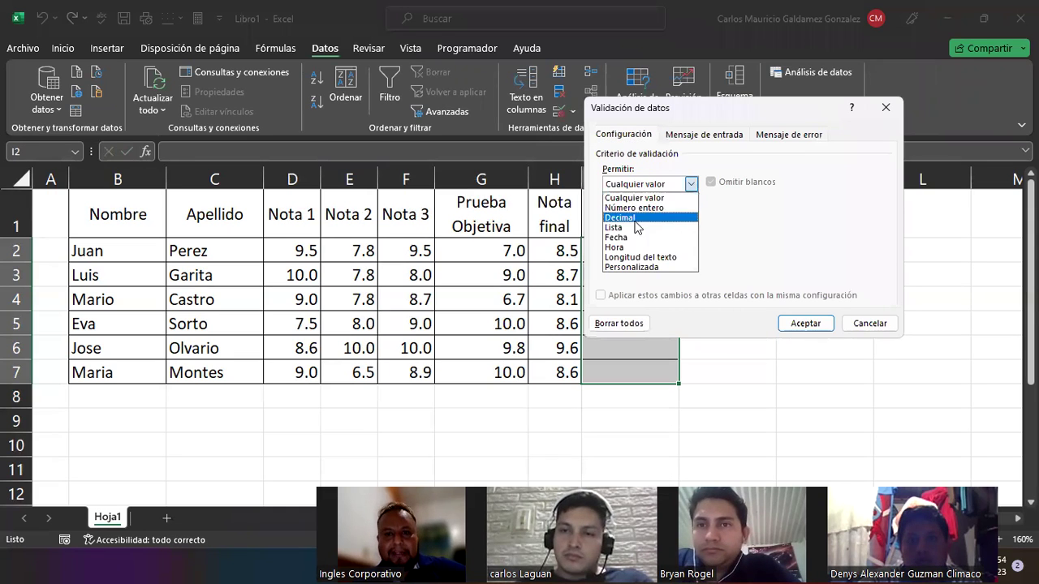
{"action": "left_click", "coordinate": [623, 230]}
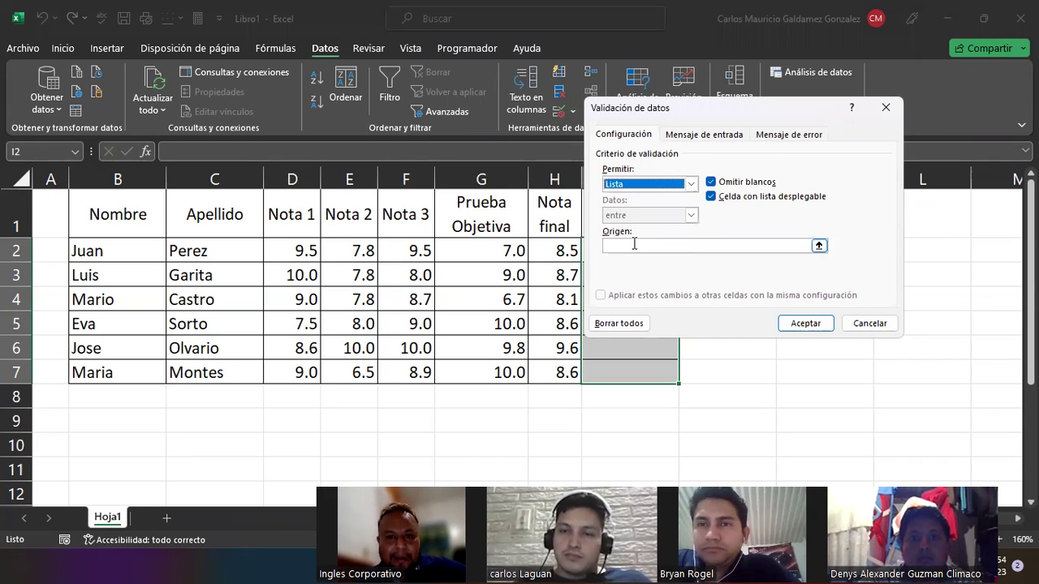
{"action": "left_click", "coordinate": [634, 244]}
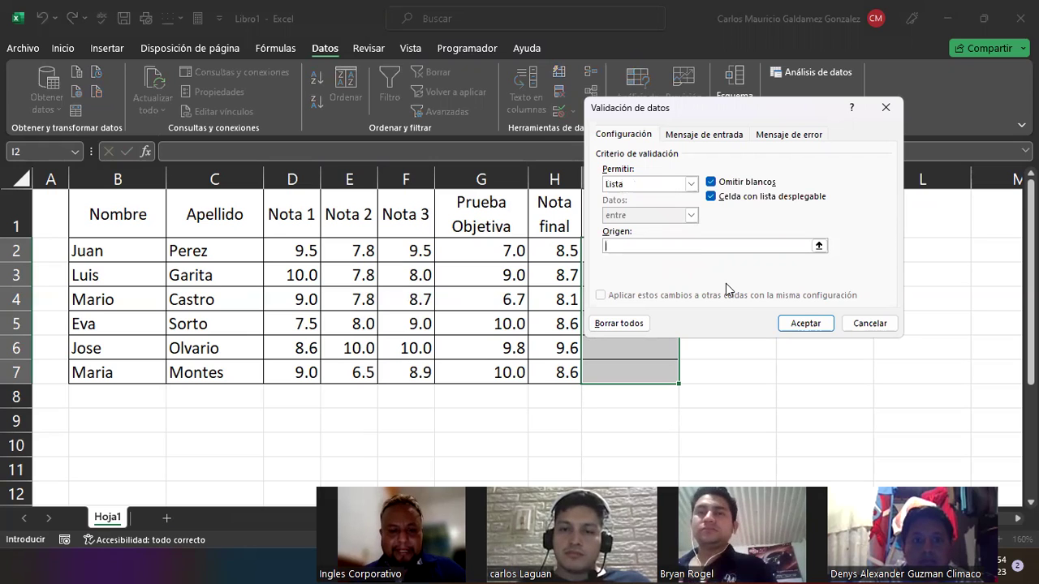
Enter the source Excelente;Muy Bueno;Bueno;Regular;Necesita Mejorar and apply the dropdown.
{"action": "type", "text": "Excelente"}
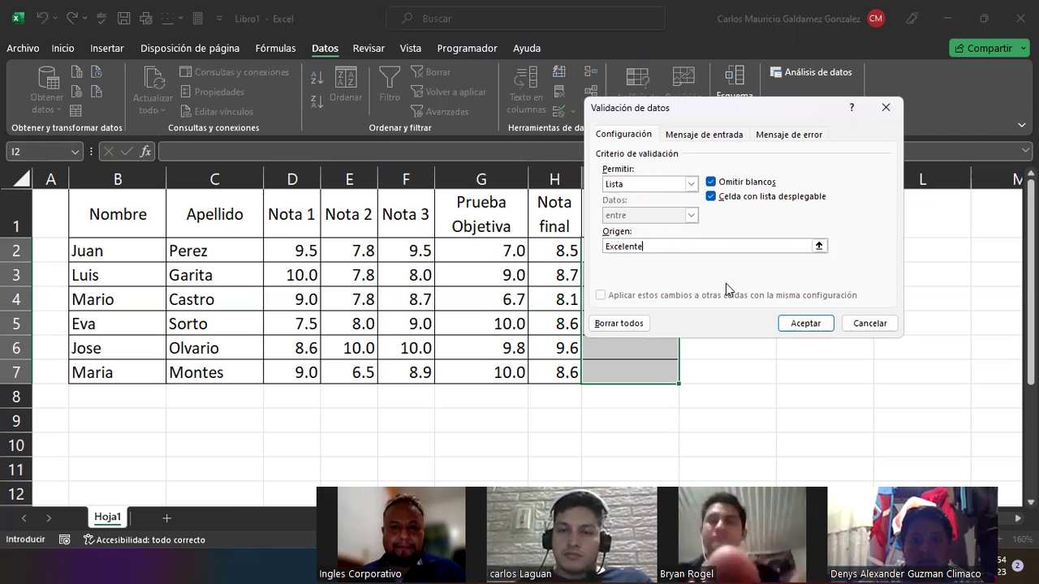
{"action": "type", "text": ";"}
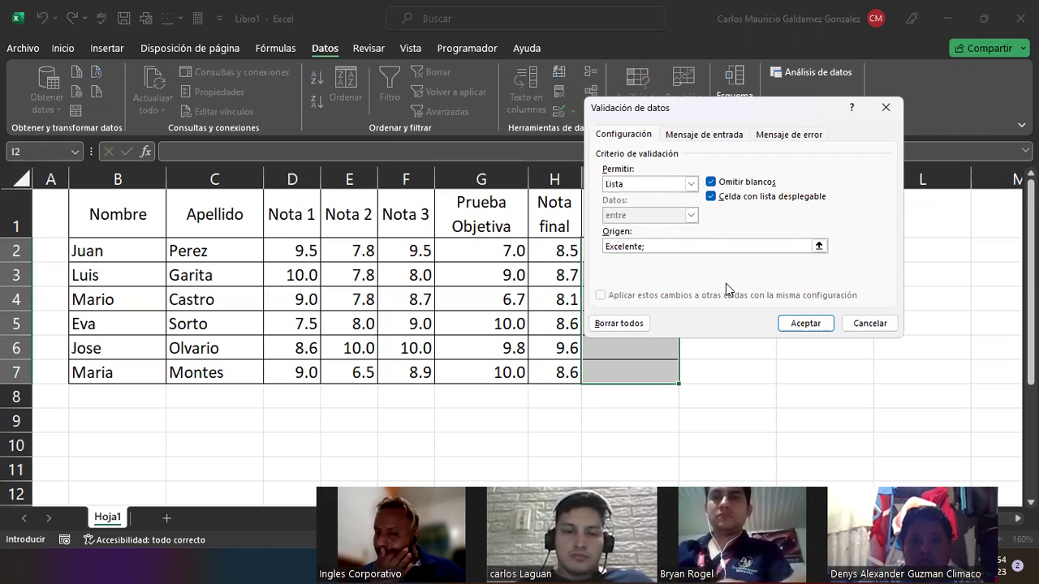
{"action": "type", "text": "Muy Bueno"}
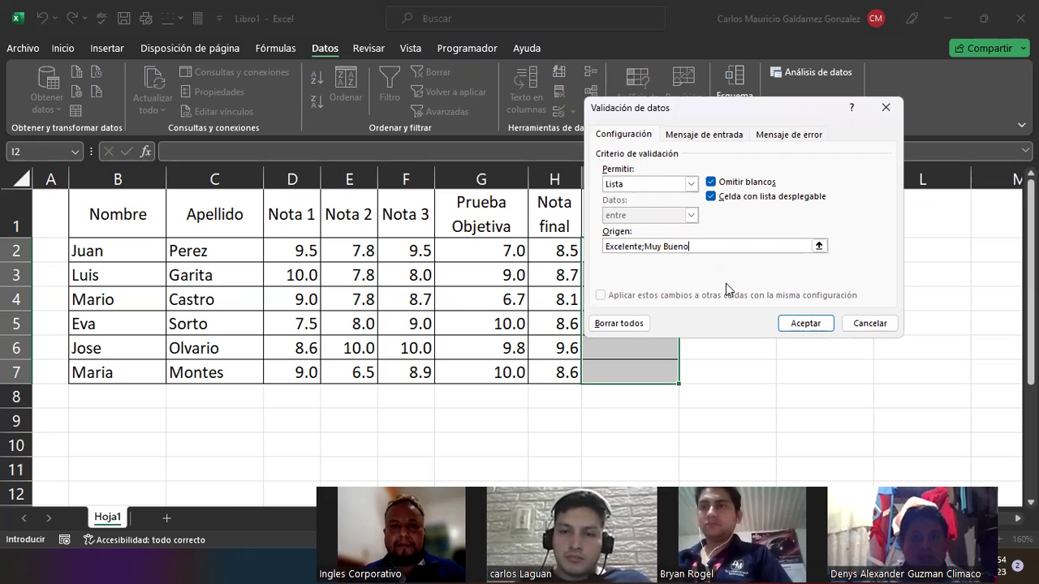
{"action": "type", "text": ";"}
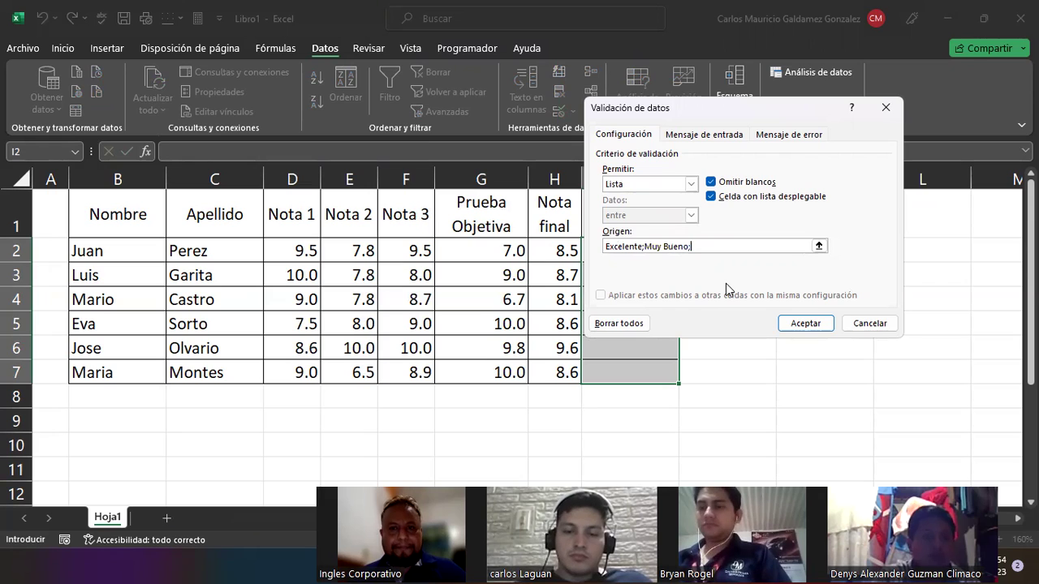
{"action": "type", "text": "Bueno"}
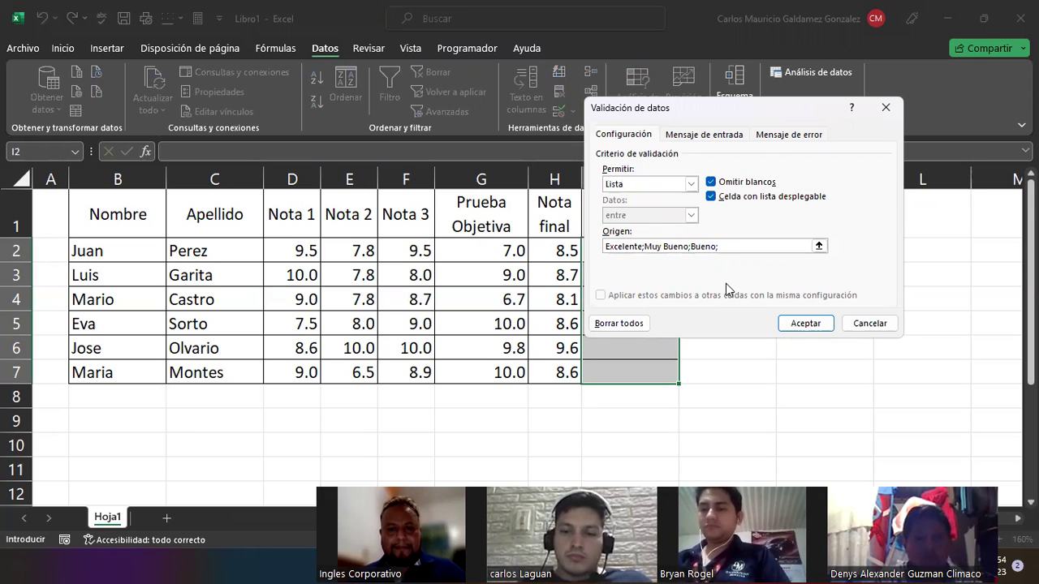
{"action": "type", "text": "Regular"}
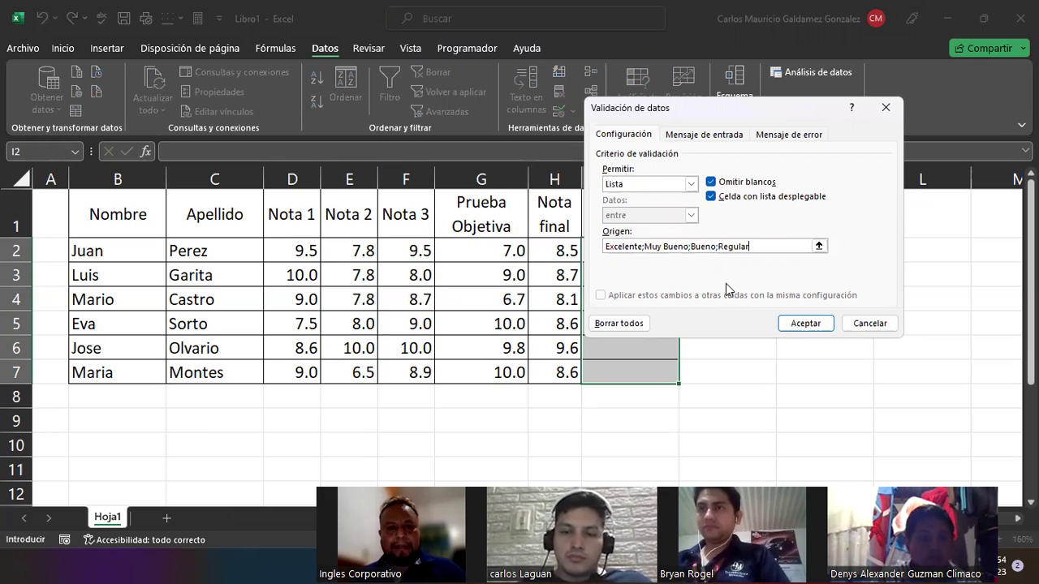
{"action": "type", "text": ";"}
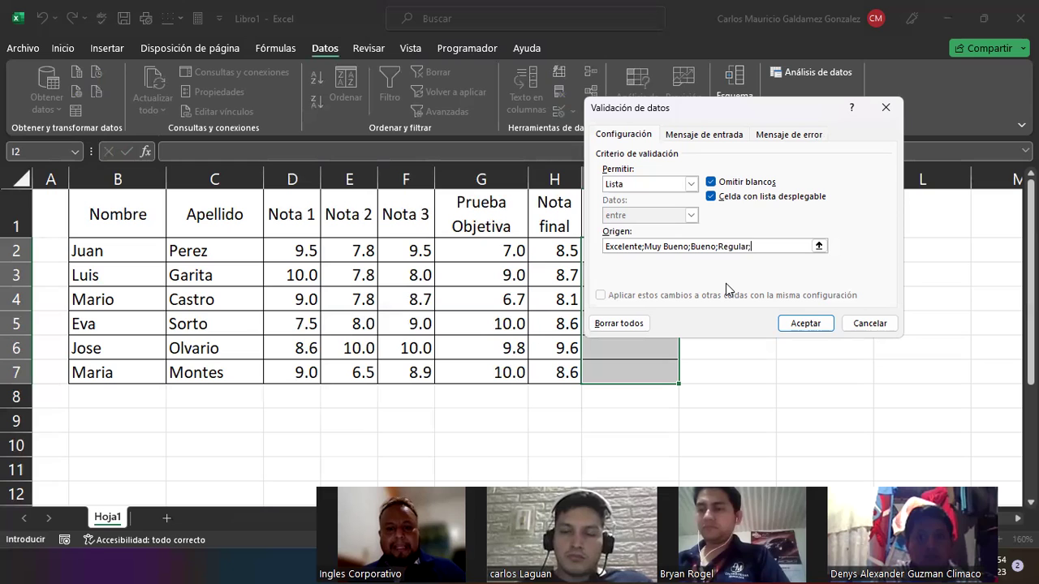
{"action": "type", "text": "Necesita"}
{"action": "key", "text": "shift+space"}
{"action": "type", "text": "M"}
{"action": "key", "text": "BackSpace"}
{"action": "key", "text": "BackSpace"}
{"action": "key", "text": "BackSpace"}
{"action": "key", "text": "BackSpace"}
{"action": "key", "text": "BackSpace"}
{"action": "key", "text": "BackSpace"}
{"action": "type", "text": "Mejorar"}
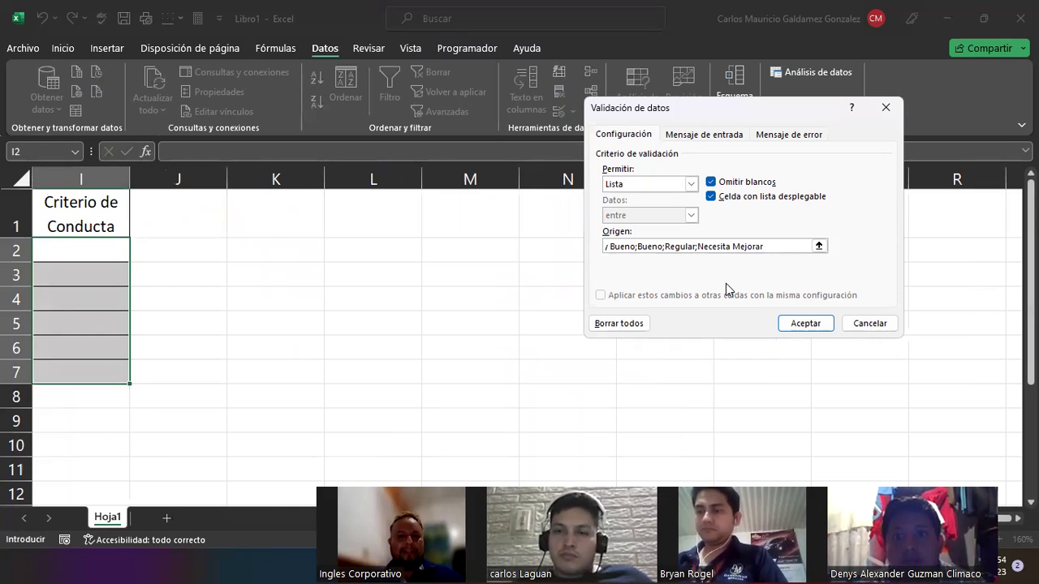
{"action": "left_click", "coordinate": [806, 324]}
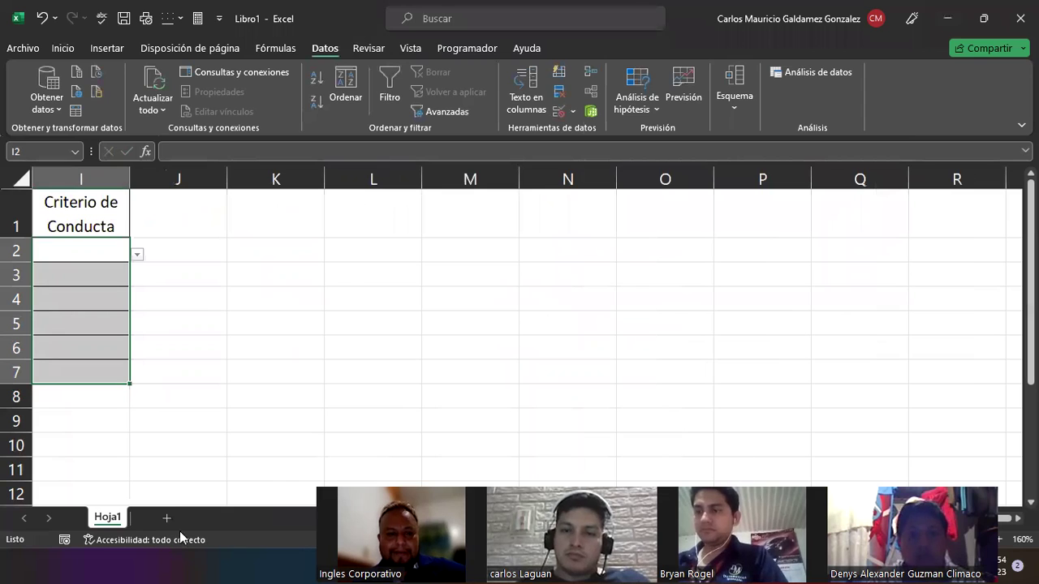
{"action": "left_click", "coordinate": [292, 292]}
{"action": "key", "text": "Left"}
{"action": "key", "text": "Left"}
{"action": "key", "text": "Left"}
{"action": "key", "text": "Left"}
{"action": "key", "text": "Left"}
{"action": "key", "text": "Left"}
{"action": "key", "text": "Left"}
{"action": "key", "text": "Left"}
{"action": "key", "text": "Left"}
{"action": "key", "text": "Left"}
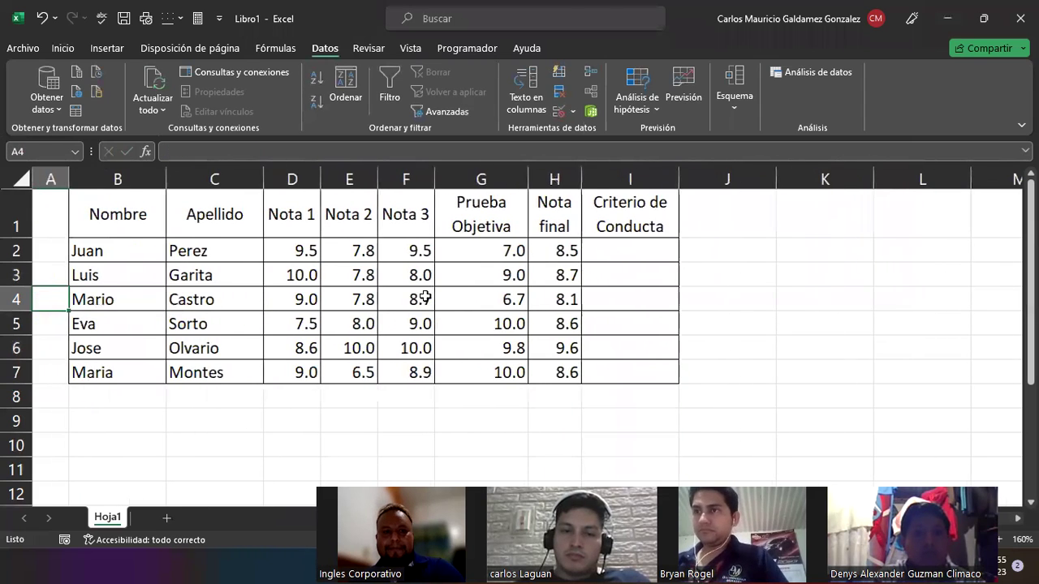
{"action": "left_click", "coordinate": [726, 246]}
{"action": "left_click", "coordinate": [759, 317]}
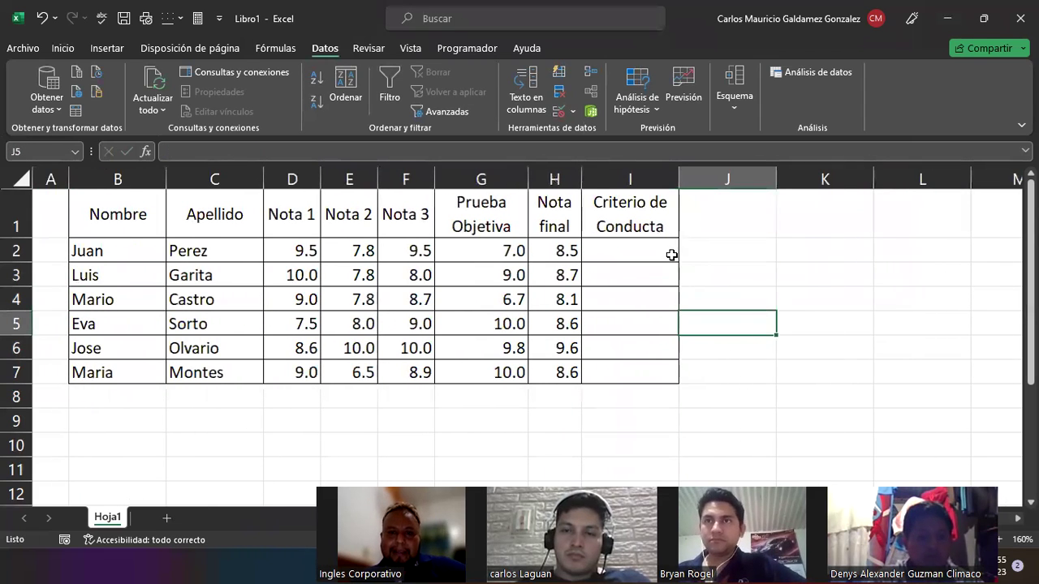
{"action": "left_click", "coordinate": [600, 253]}
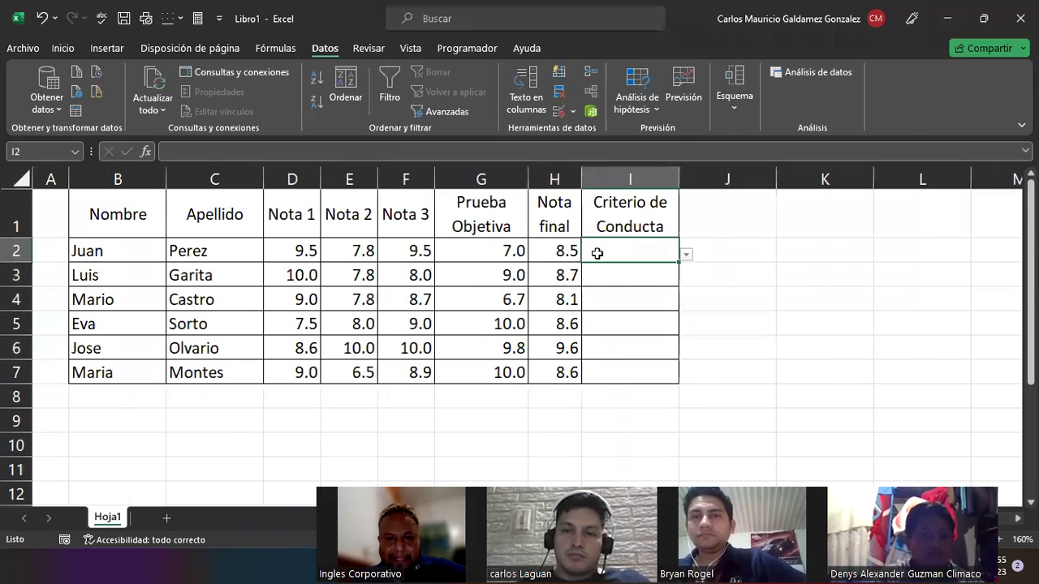
{"action": "left_click", "coordinate": [642, 282]}
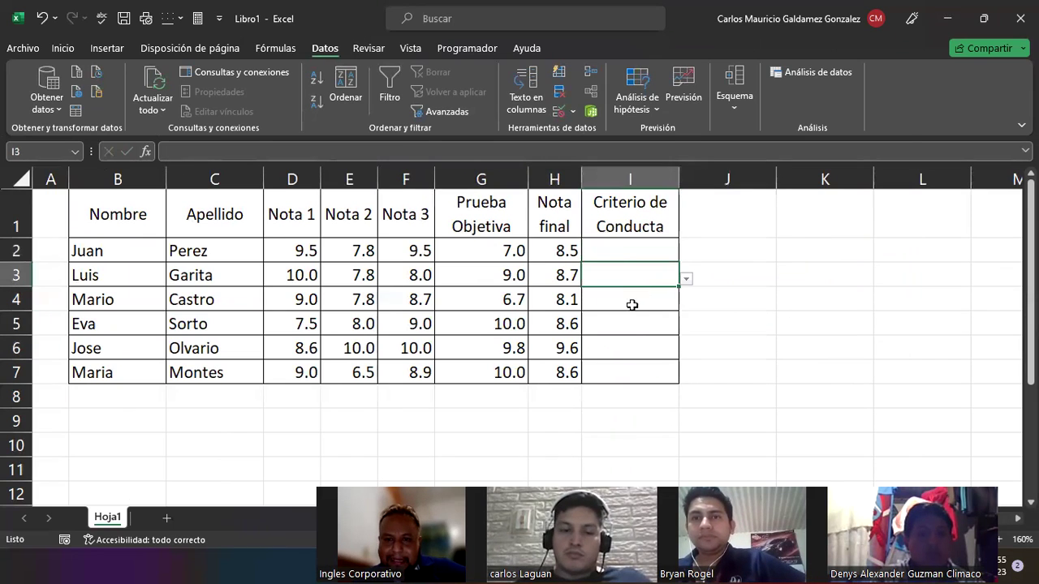
{"action": "left_click", "coordinate": [631, 307]}
{"action": "left_click", "coordinate": [629, 329]}
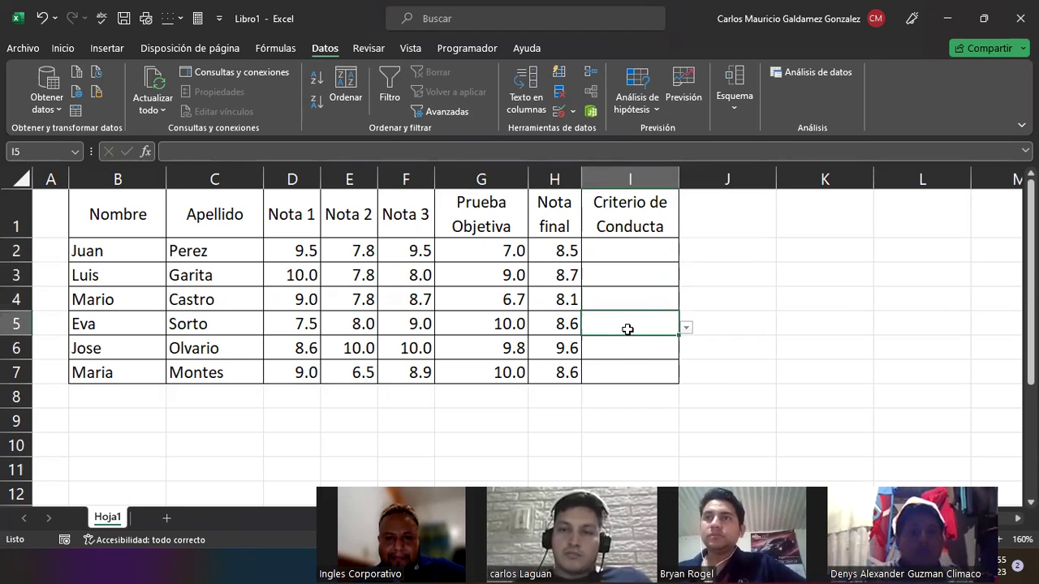
{"action": "left_click", "coordinate": [628, 355]}
{"action": "left_click", "coordinate": [626, 374]}
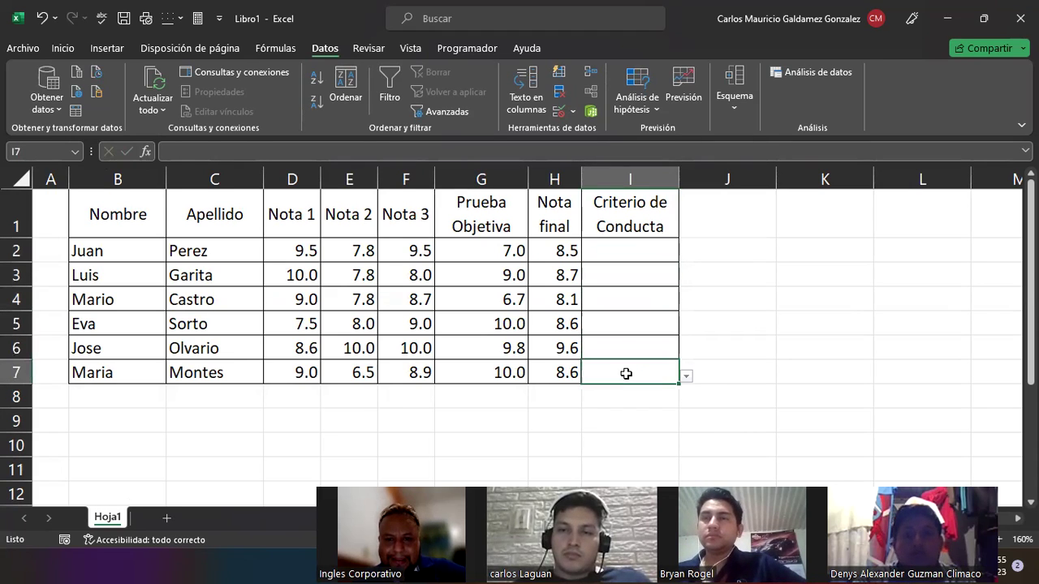
{"action": "left_click", "coordinate": [623, 344]}
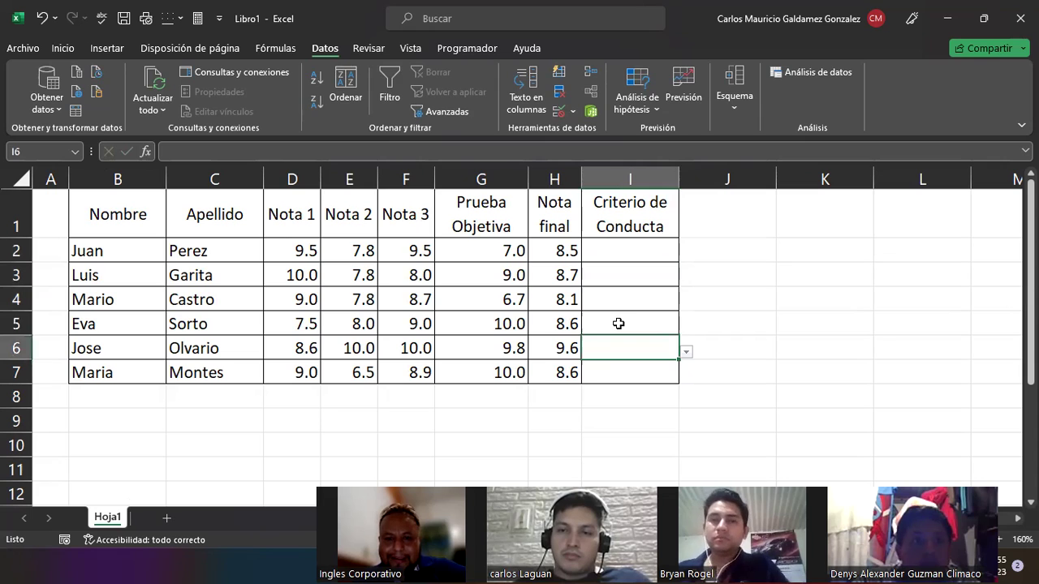
{"action": "left_click", "coordinate": [620, 324]}
{"action": "left_click", "coordinate": [620, 300]}
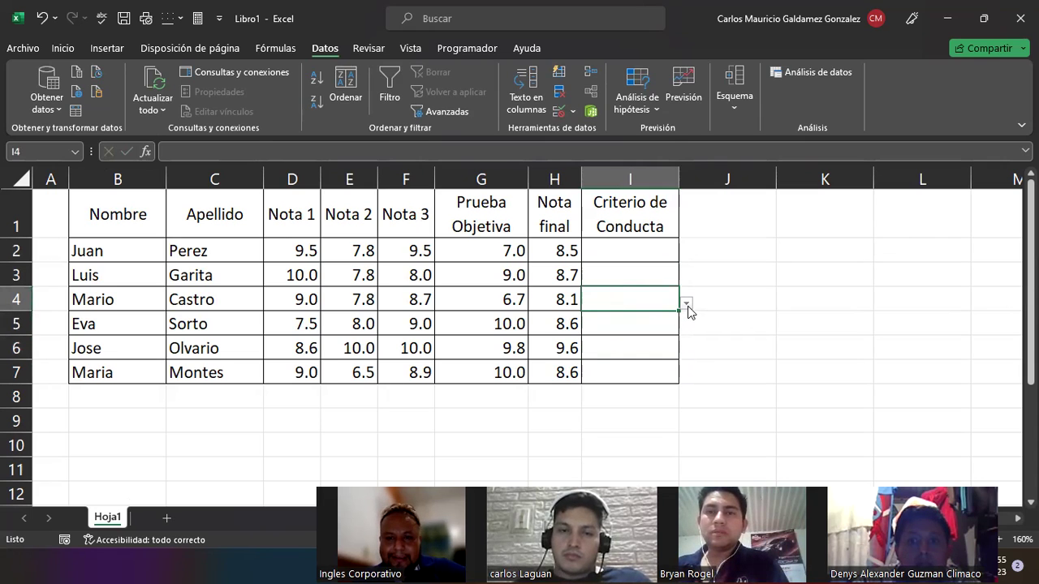
{"action": "left_click", "coordinate": [642, 279]}
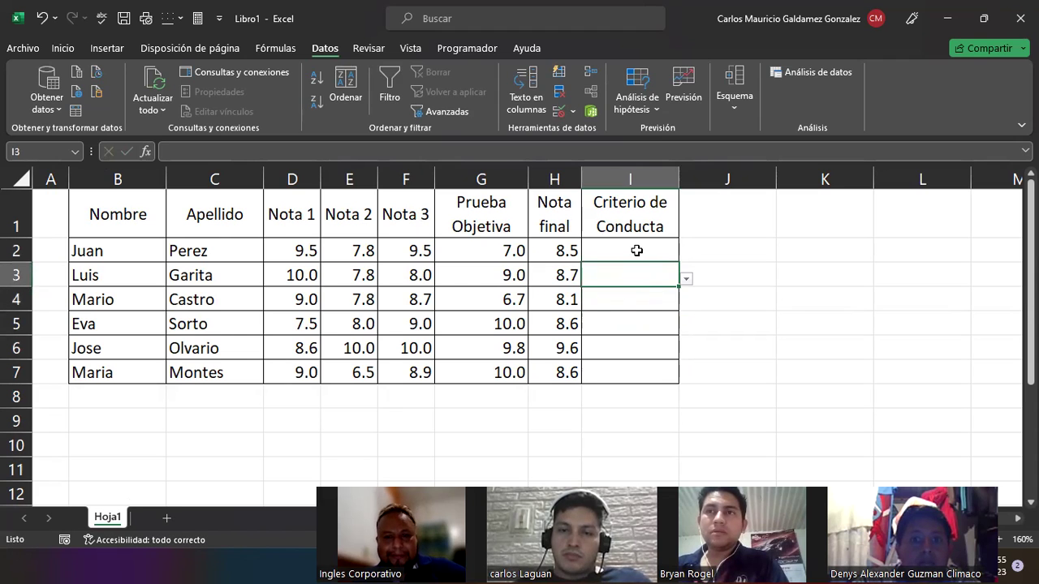
{"action": "left_click", "coordinate": [638, 251]}
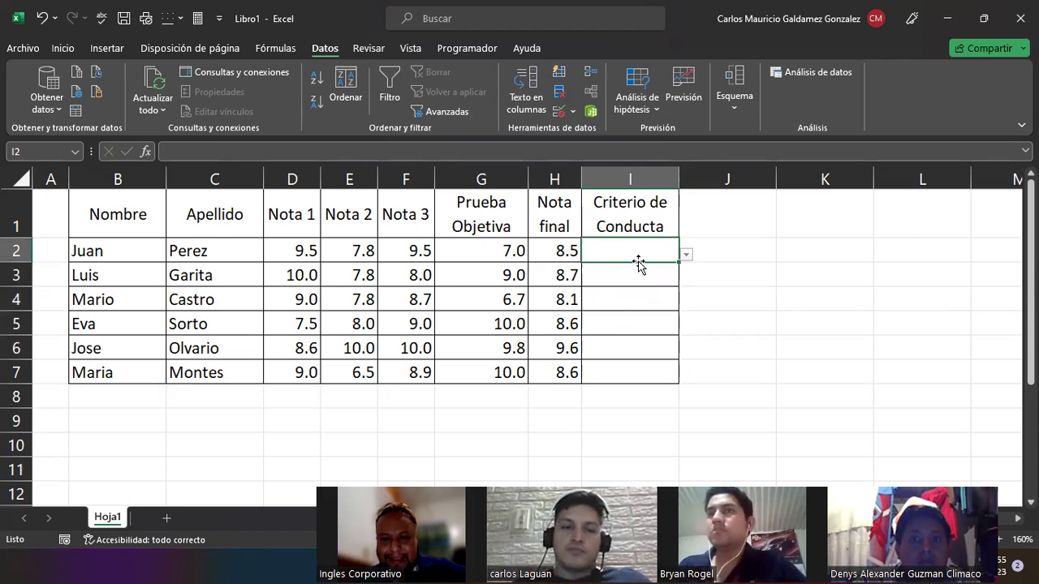
{"action": "left_click_drag", "start_coordinate": [622, 251], "coordinate": [633, 378]}
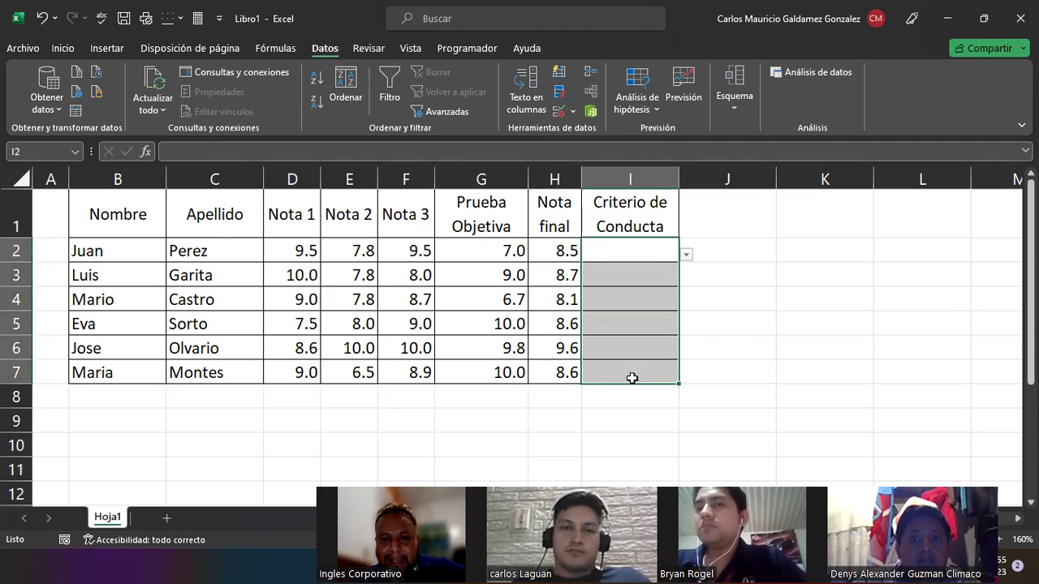
{"action": "left_click", "coordinate": [608, 399]}
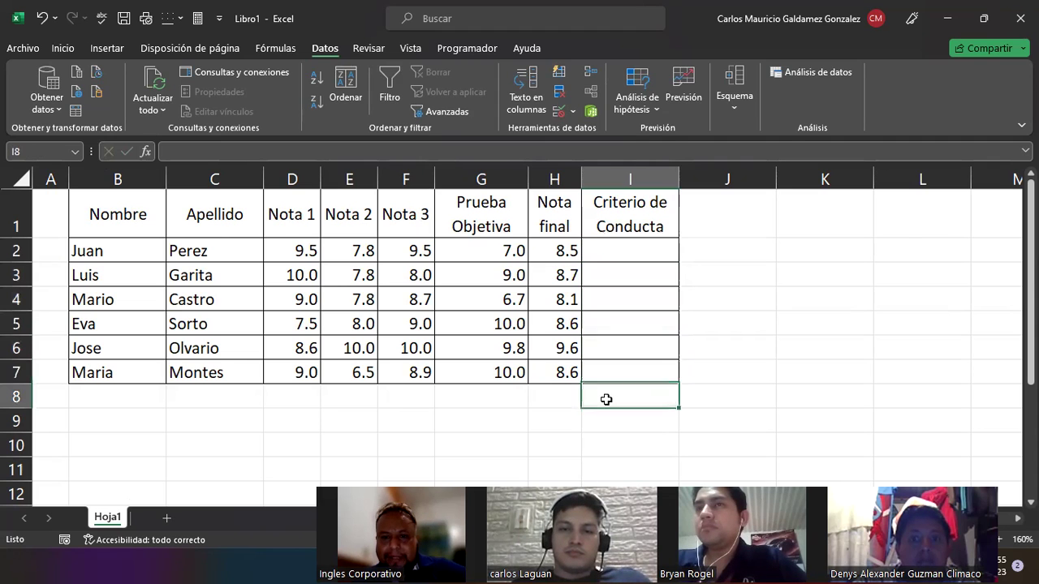
{"action": "left_click", "coordinate": [769, 372]}
{"action": "left_click", "coordinate": [894, 276]}
{"action": "left_click", "coordinate": [471, 299]}
{"action": "left_click", "coordinate": [332, 275]}
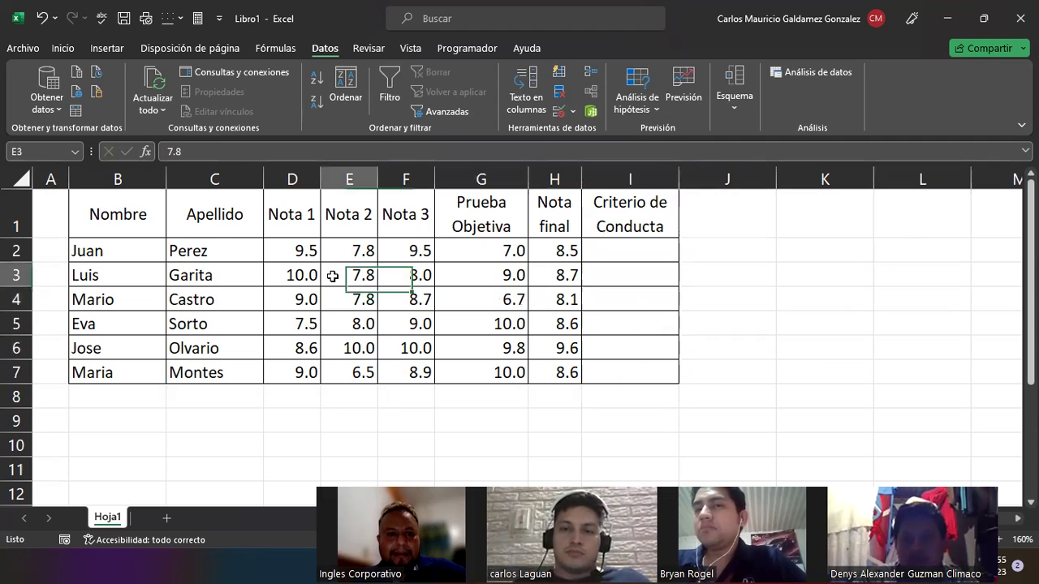
{"action": "left_click", "coordinate": [336, 349]}
{"action": "left_click_drag", "start_coordinate": [296, 247], "coordinate": [481, 376]}
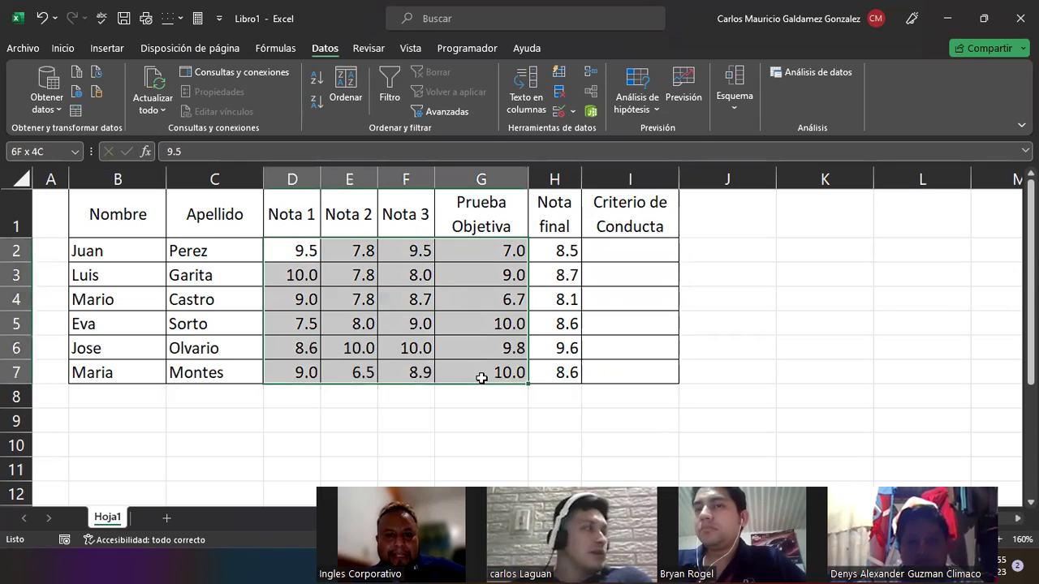
{"action": "left_click", "coordinate": [638, 434]}
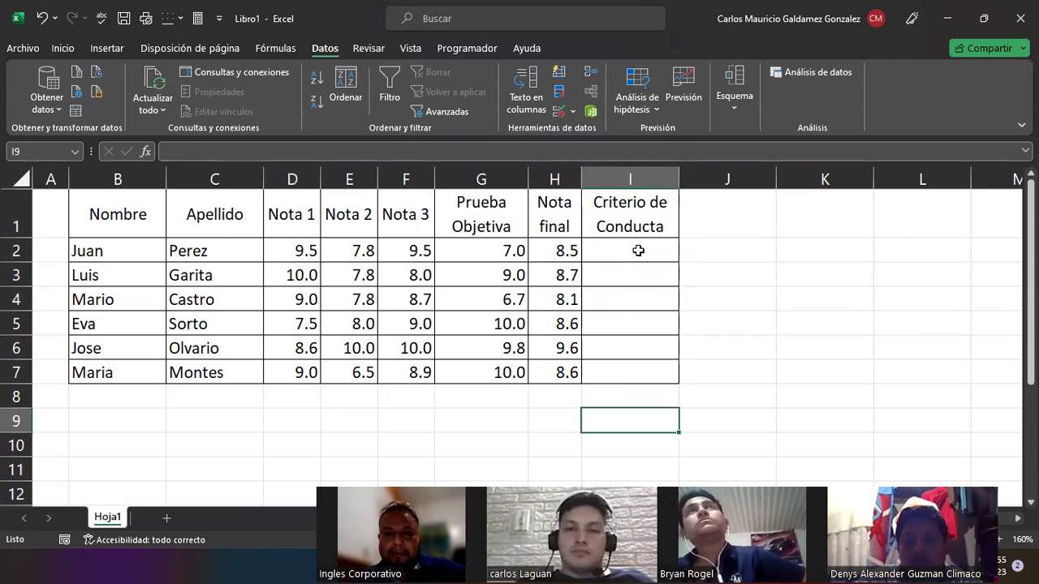
{"action": "left_click", "coordinate": [638, 251]}
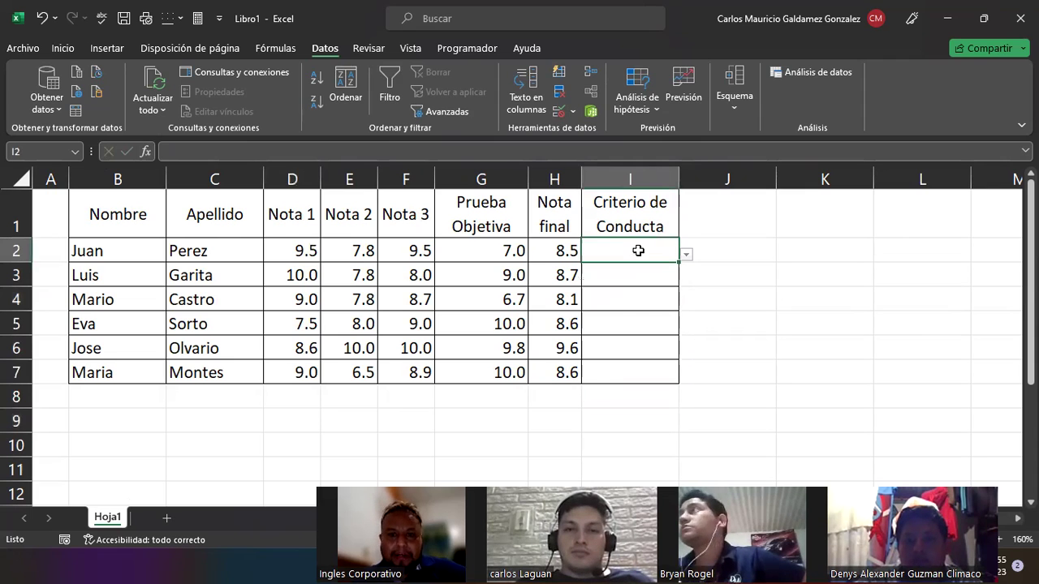
Pick Muy Bueno, Excelente and Bueno from the dropdowns in I2, I3 and I4.
{"action": "left_click", "coordinate": [687, 256]}
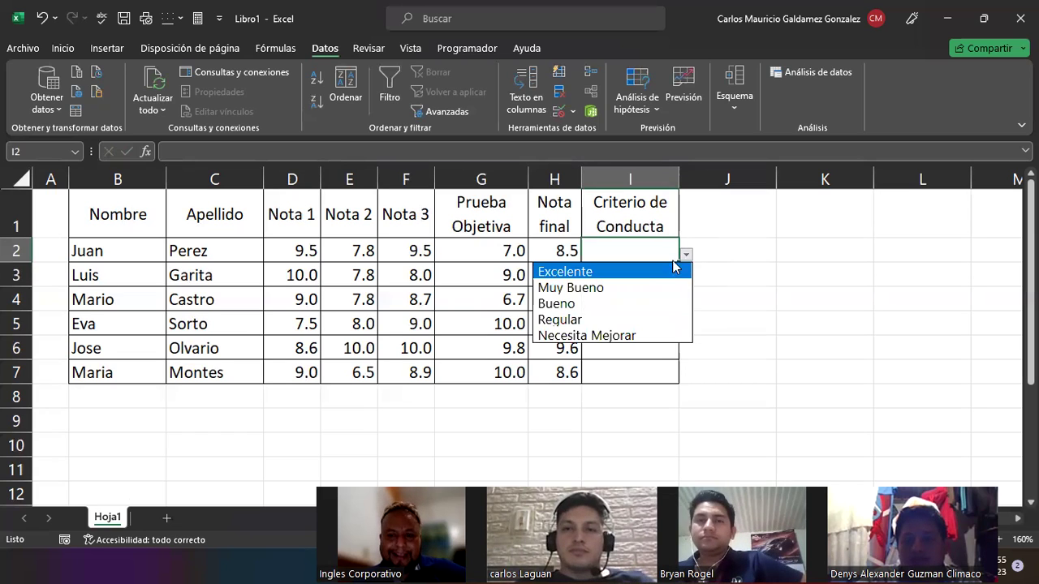
{"action": "left_click", "coordinate": [613, 288]}
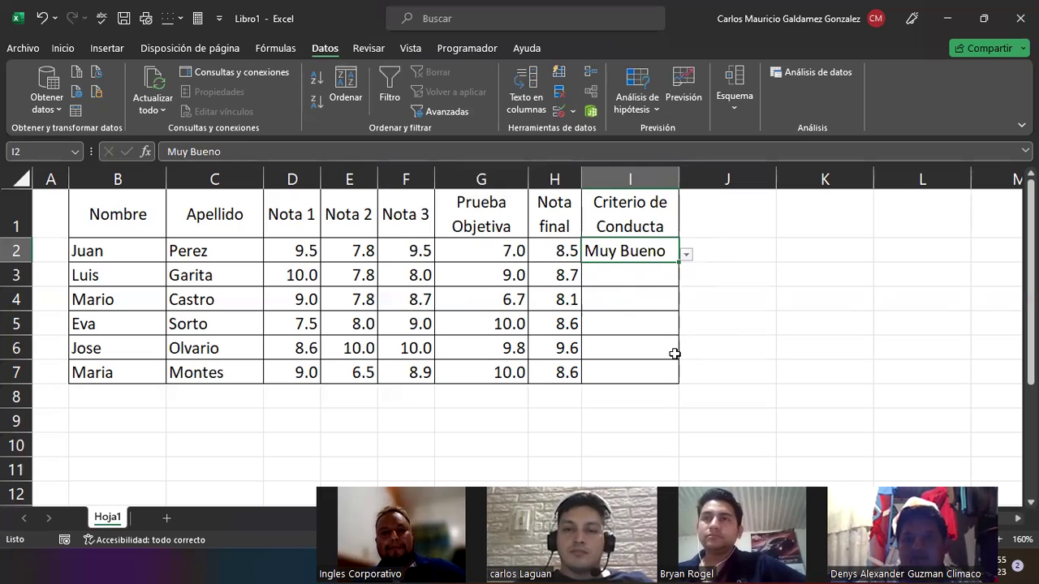
{"action": "left_click", "coordinate": [670, 274]}
{"action": "left_click", "coordinate": [686, 280]}
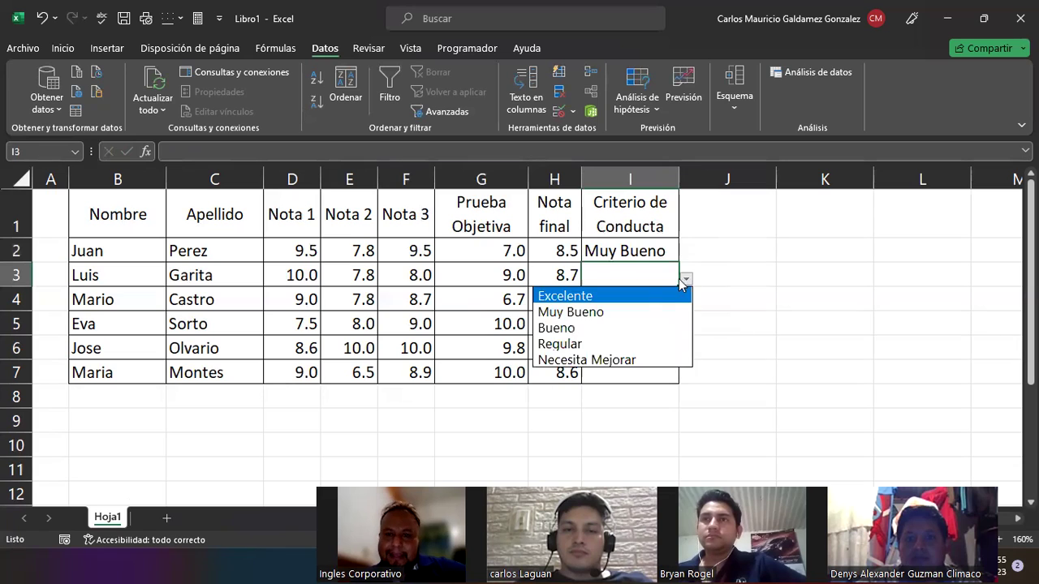
{"action": "left_click", "coordinate": [657, 299]}
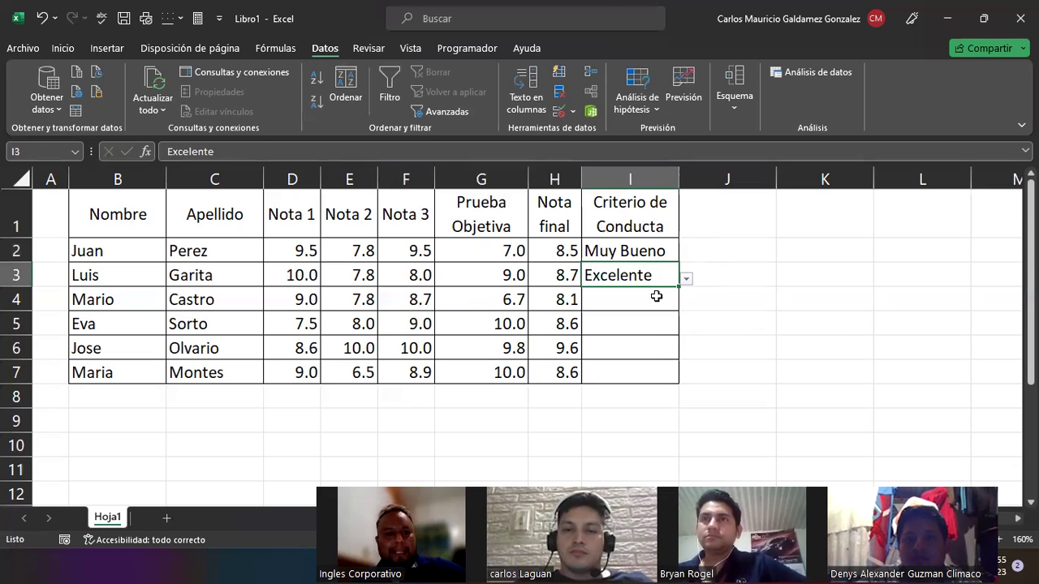
{"action": "left_click", "coordinate": [656, 297]}
{"action": "left_click", "coordinate": [687, 305]}
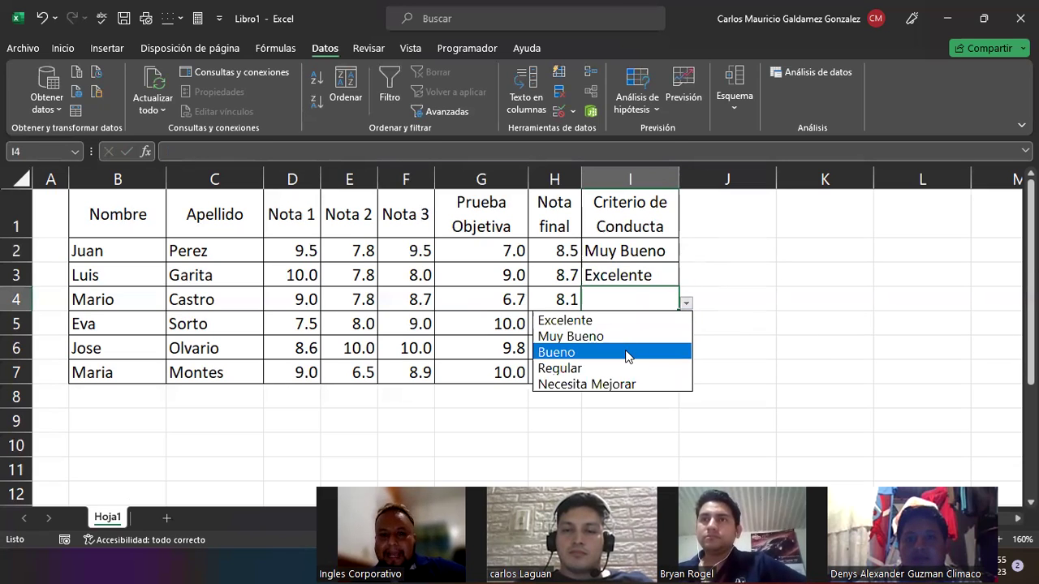
{"action": "left_click", "coordinate": [626, 354]}
Pick Excelente, Excelente and Regular from the dropdowns in I5, I6 and I7.
{"action": "left_click", "coordinate": [639, 326]}
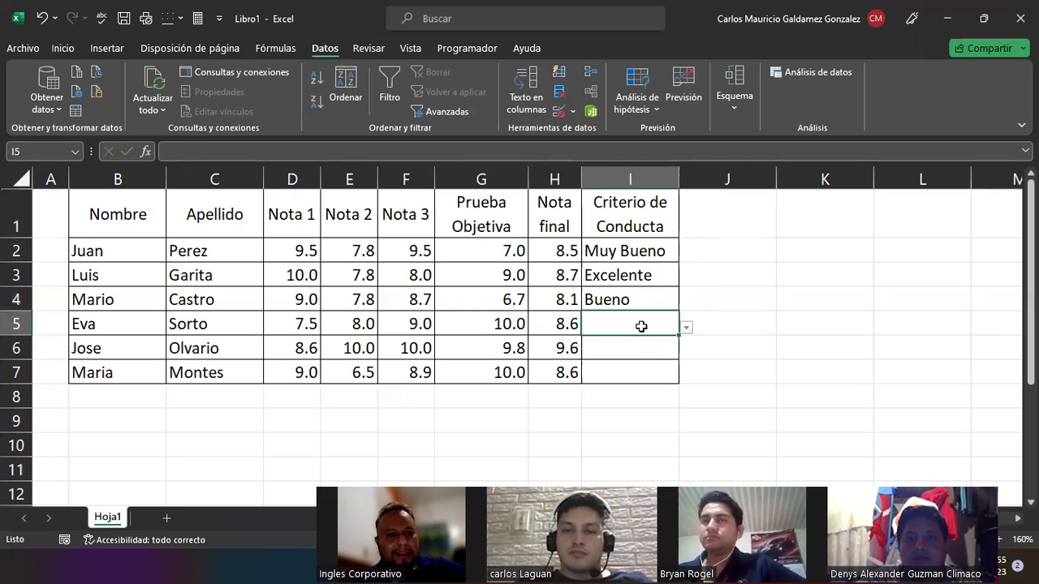
{"action": "left_click", "coordinate": [687, 329]}
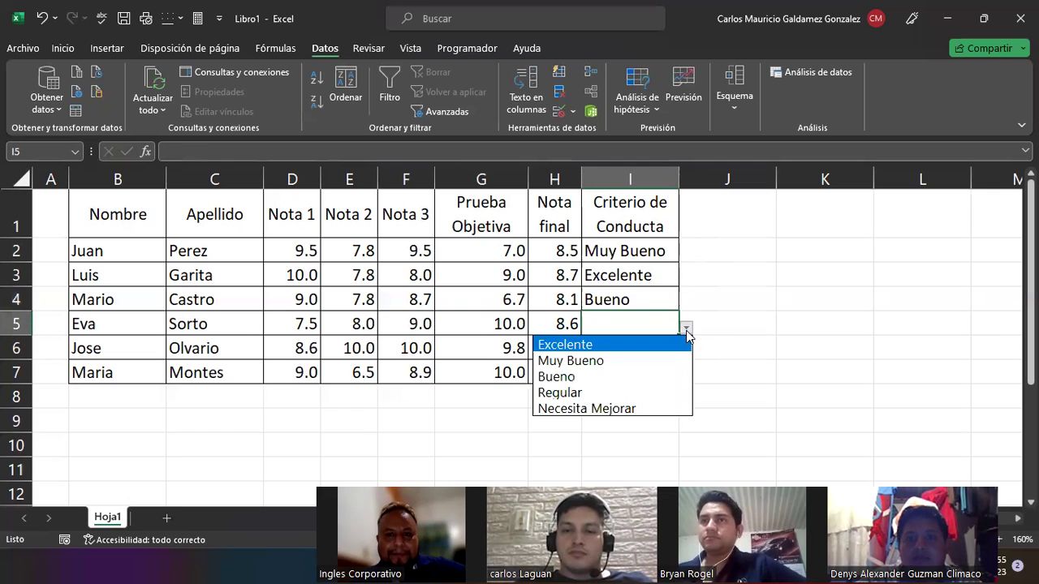
{"action": "left_click", "coordinate": [645, 345]}
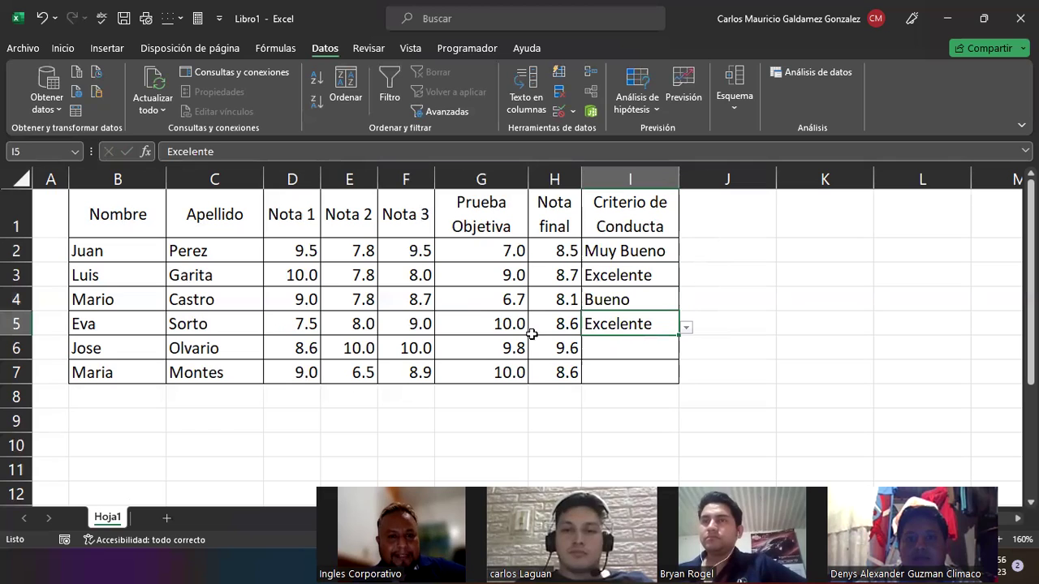
{"action": "left_click", "coordinate": [646, 351]}
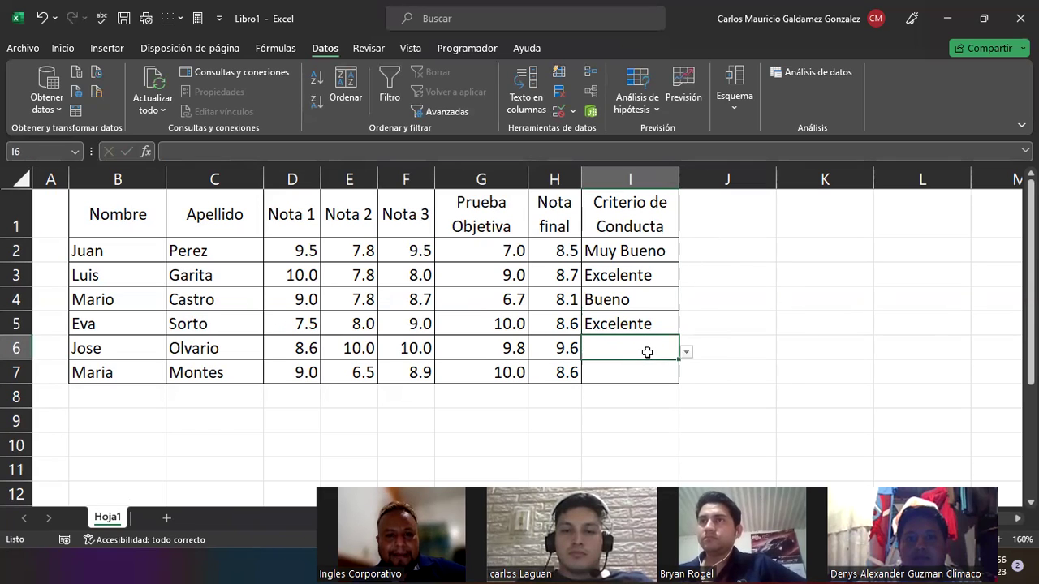
{"action": "left_click", "coordinate": [687, 352]}
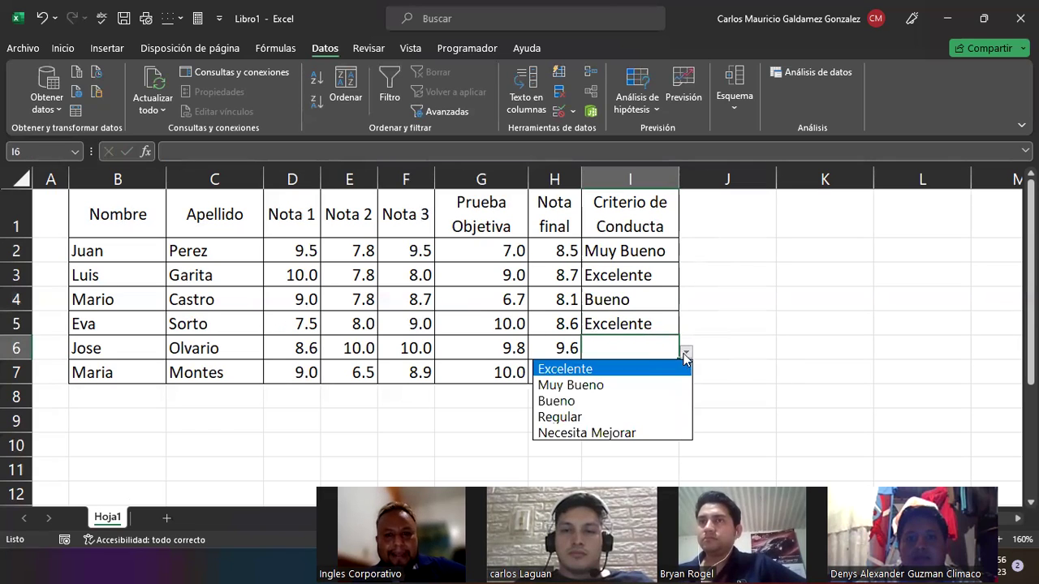
{"action": "left_click", "coordinate": [658, 365]}
{"action": "left_click", "coordinate": [654, 371]}
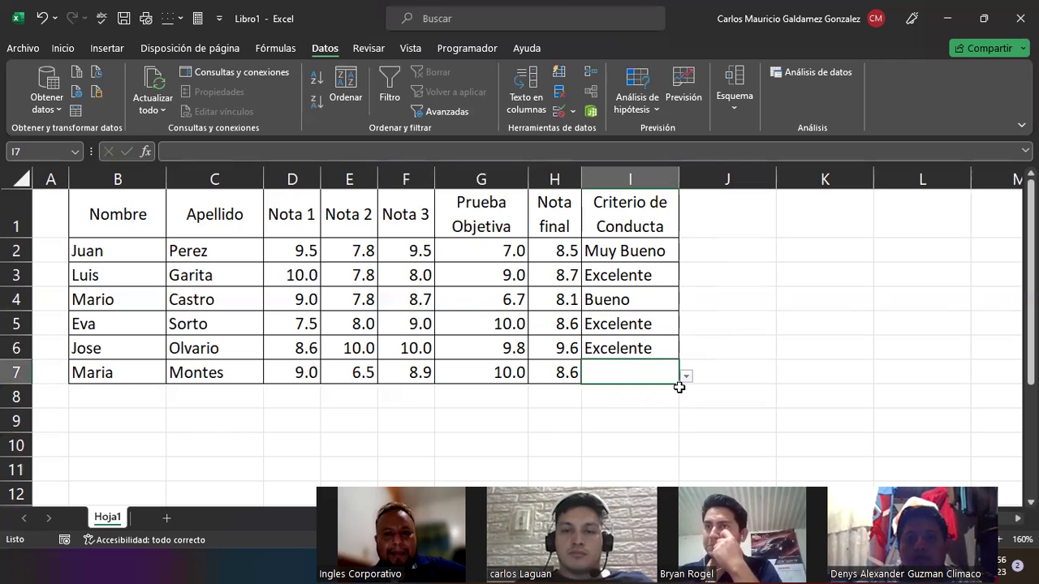
{"action": "left_click", "coordinate": [687, 377]}
{"action": "left_click", "coordinate": [642, 441]}
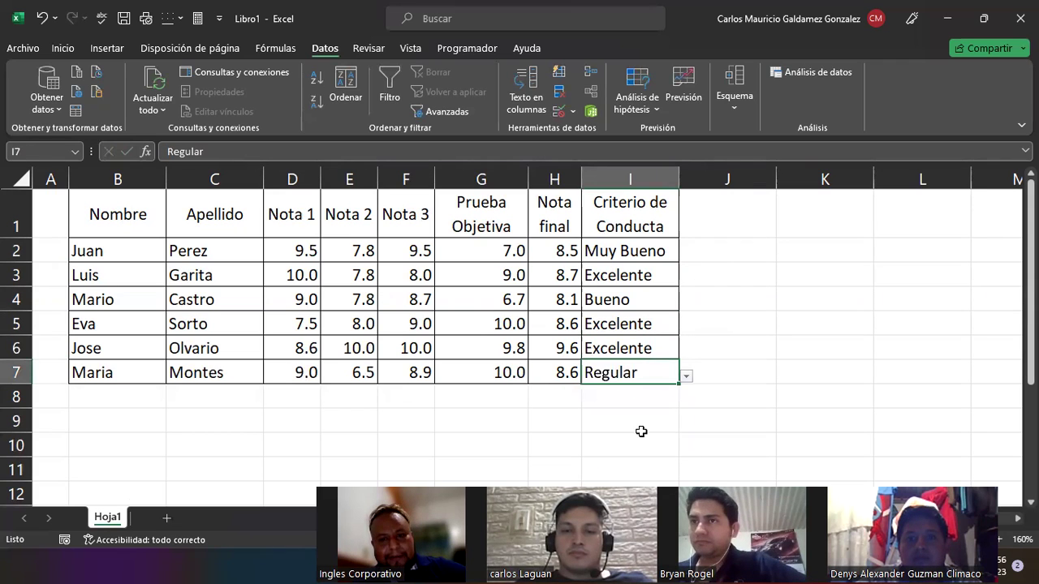
Center the ratings in I2:I7 using Inicio > Centrar, then reselect the range.
{"action": "left_click", "coordinate": [636, 256]}
{"action": "left_click_drag", "start_coordinate": [629, 369], "coordinate": [630, 372]}
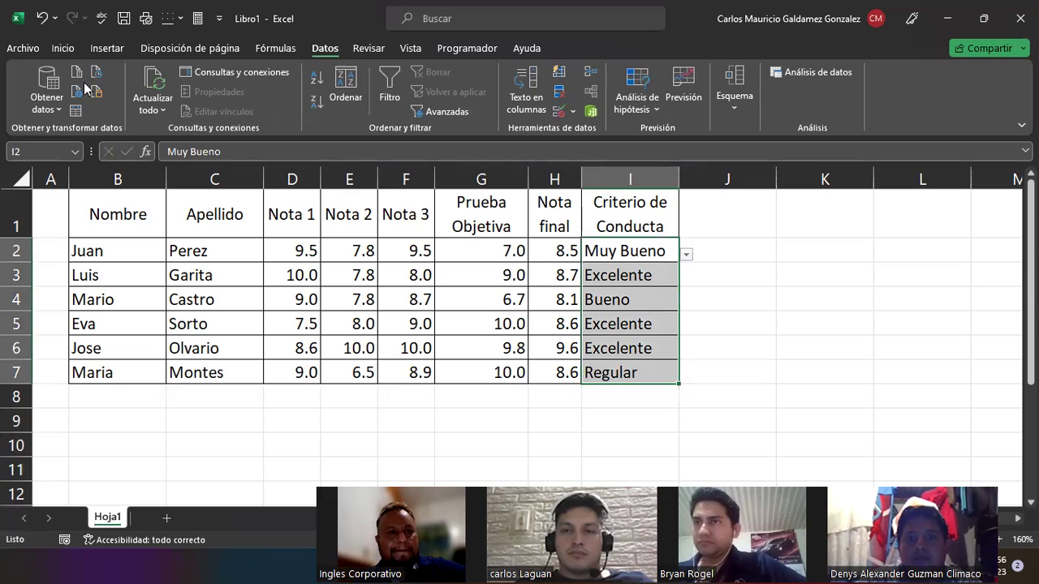
{"action": "left_click", "coordinate": [64, 49]}
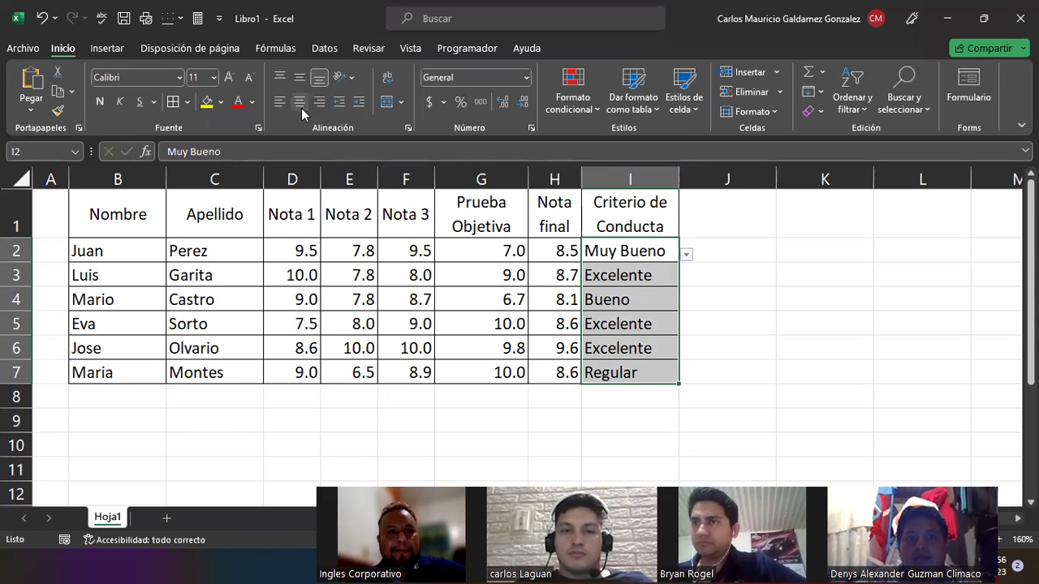
{"action": "left_click", "coordinate": [300, 104]}
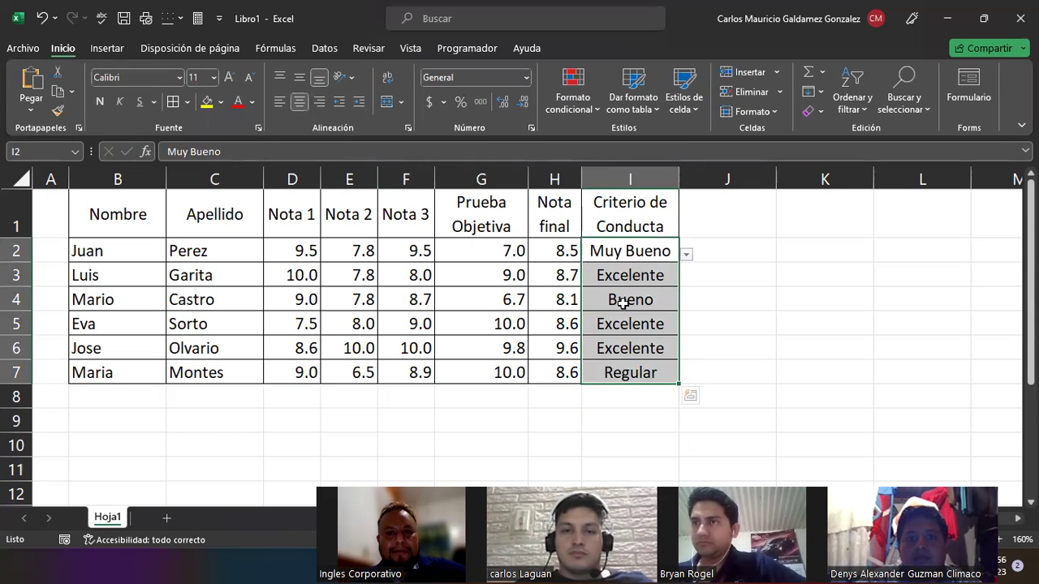
{"action": "left_click", "coordinate": [710, 363]}
{"action": "left_click_drag", "start_coordinate": [636, 252], "coordinate": [642, 369]}
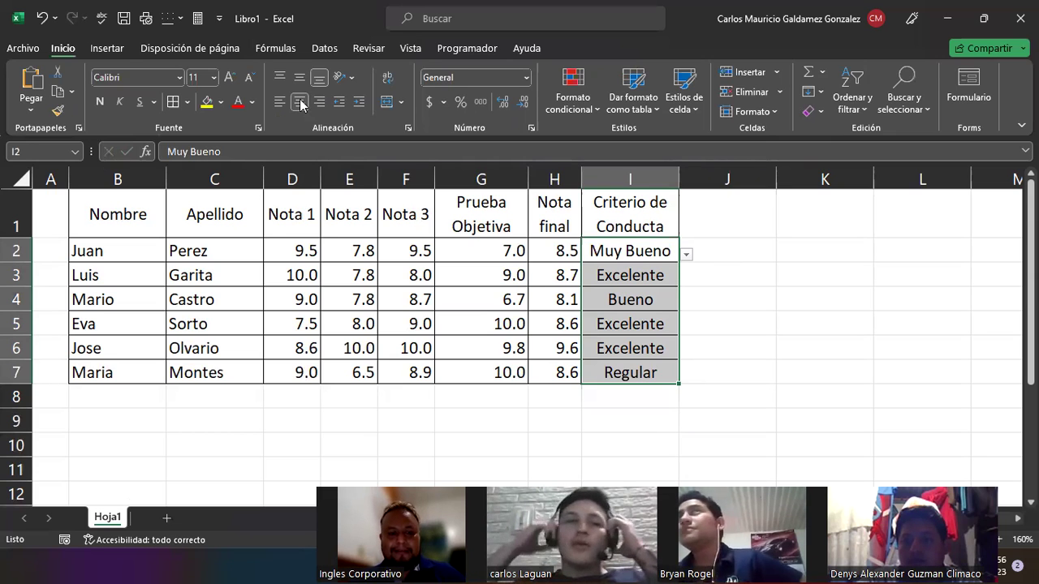
{"action": "left_click", "coordinate": [470, 365]}
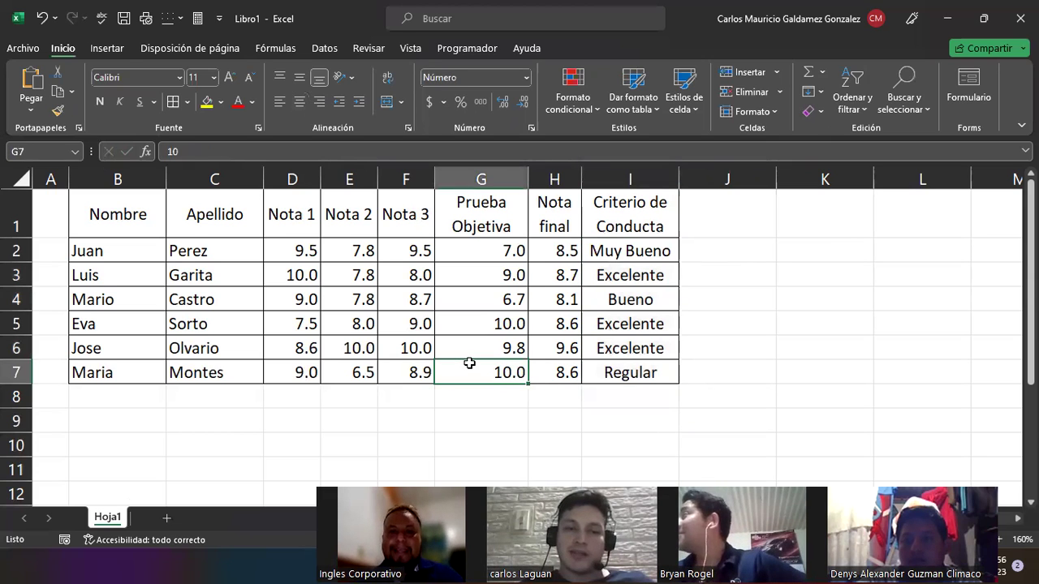
{"action": "left_click", "coordinate": [618, 300]}
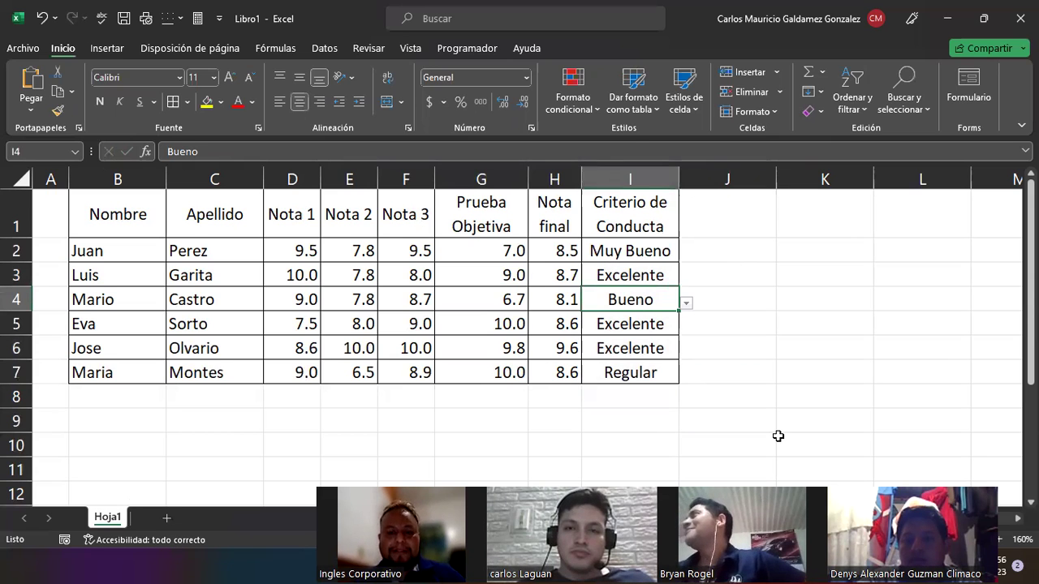
{"action": "type", "text": "Mas om"}
{"action": "key", "text": "BackSpace"}
{"action": "type", "text": "menos"}
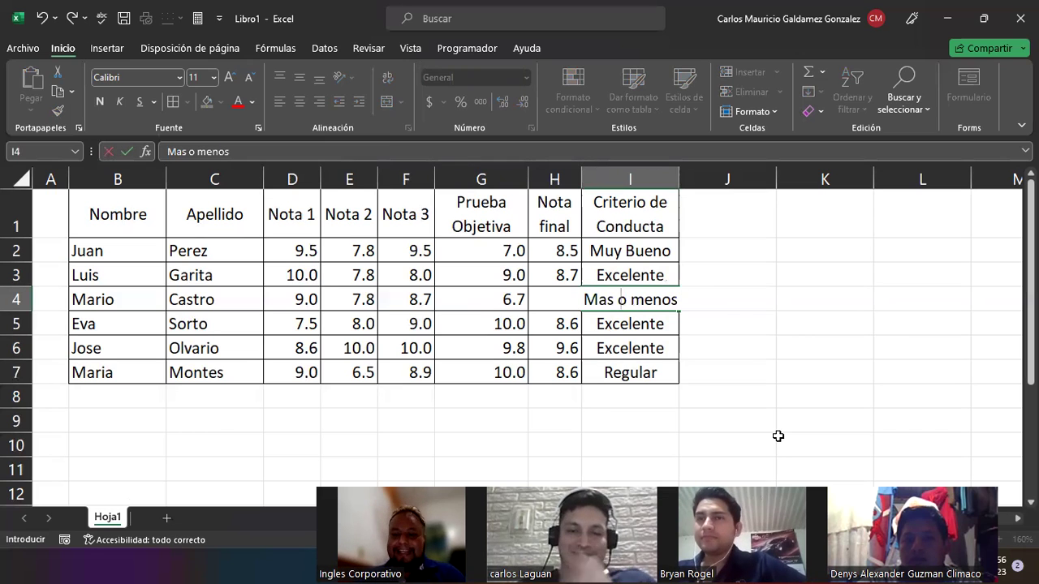
{"action": "key", "text": "Return"}
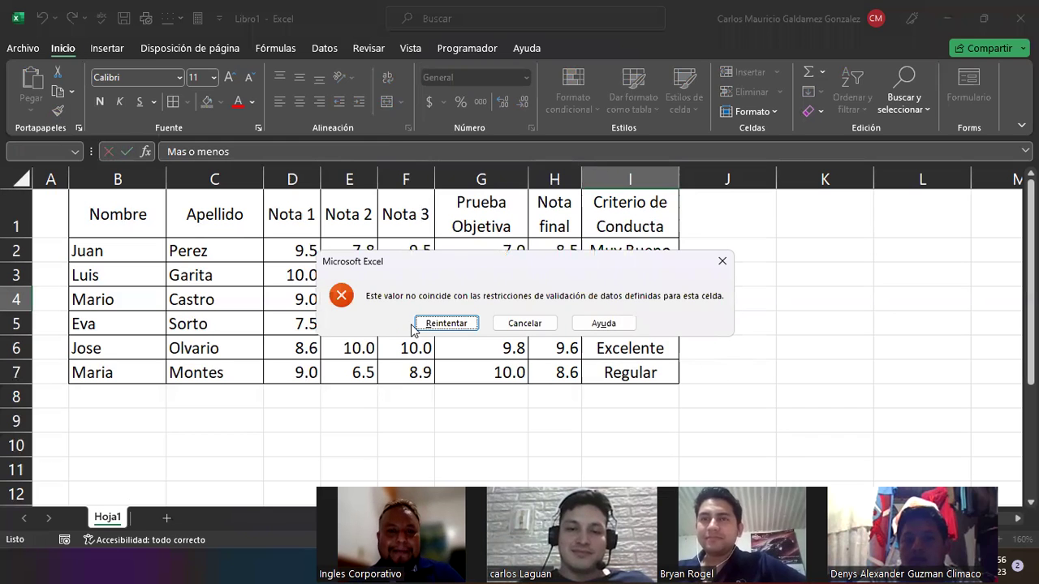
{"action": "left_click", "coordinate": [524, 323]}
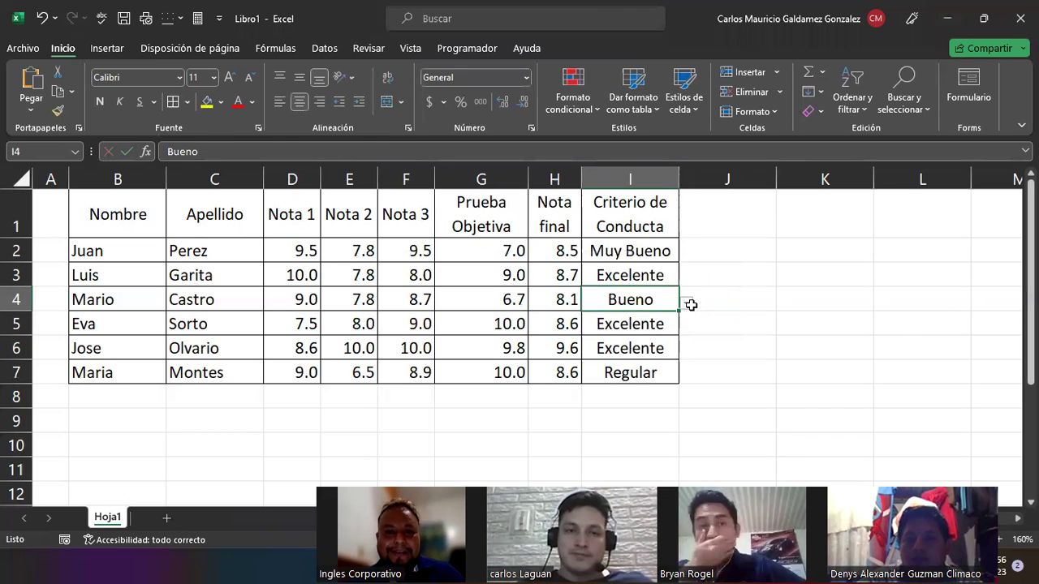
{"action": "left_click", "coordinate": [686, 303]}
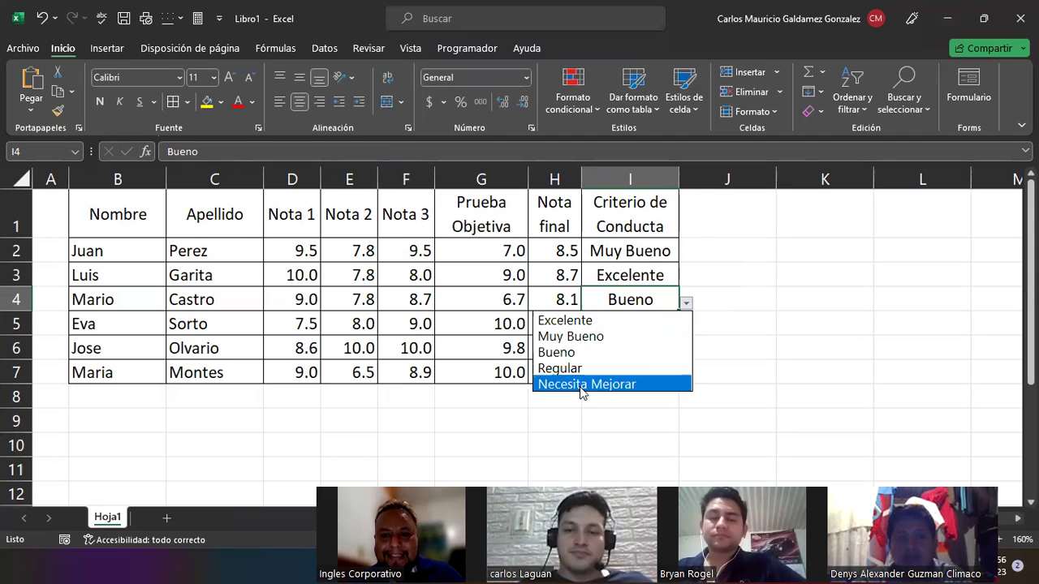
{"action": "left_click", "coordinate": [755, 363]}
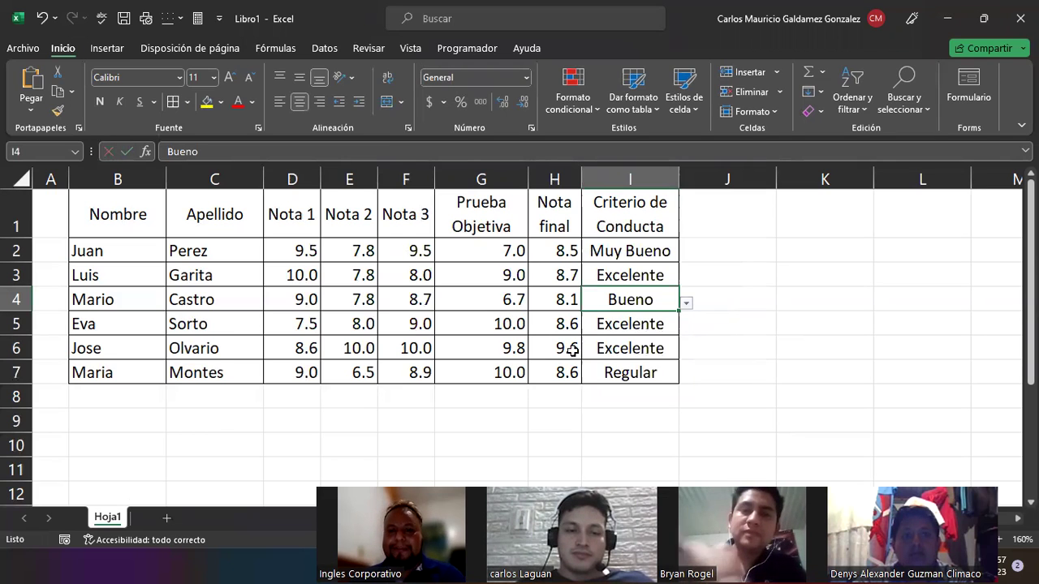
{"action": "left_click_drag", "start_coordinate": [625, 244], "coordinate": [622, 371]}
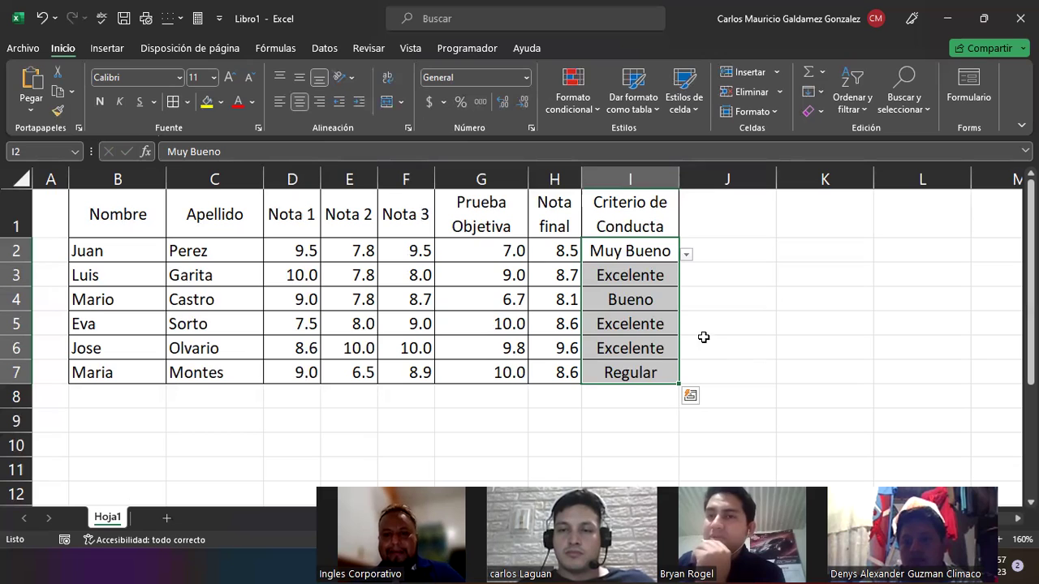
{"action": "left_click", "coordinate": [630, 275]}
{"action": "left_click_drag", "start_coordinate": [630, 251], "coordinate": [629, 376]}
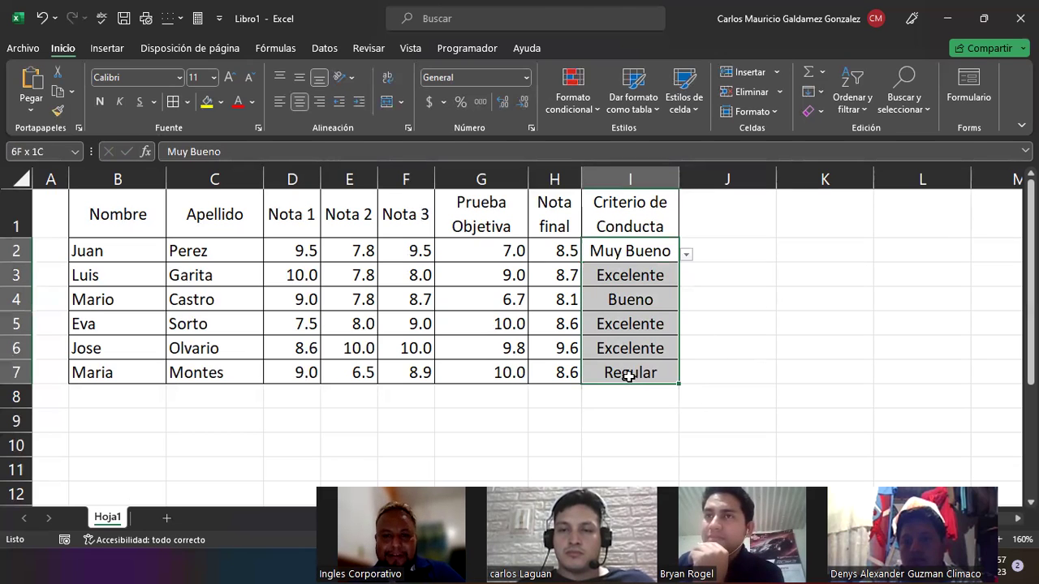
{"action": "left_click", "coordinate": [324, 48]}
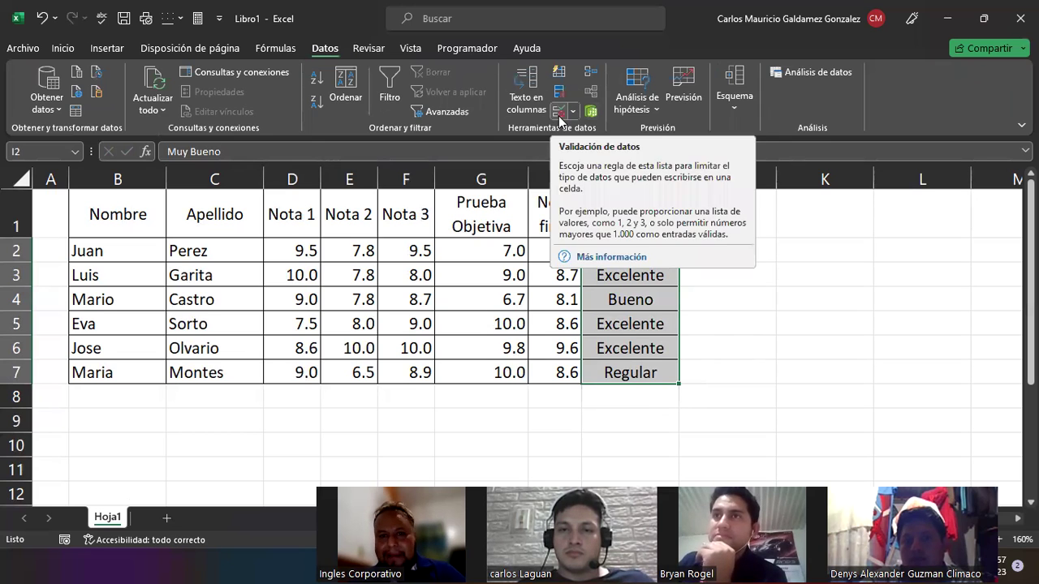
{"action": "left_click", "coordinate": [561, 110]}
{"action": "left_click", "coordinate": [644, 247]}
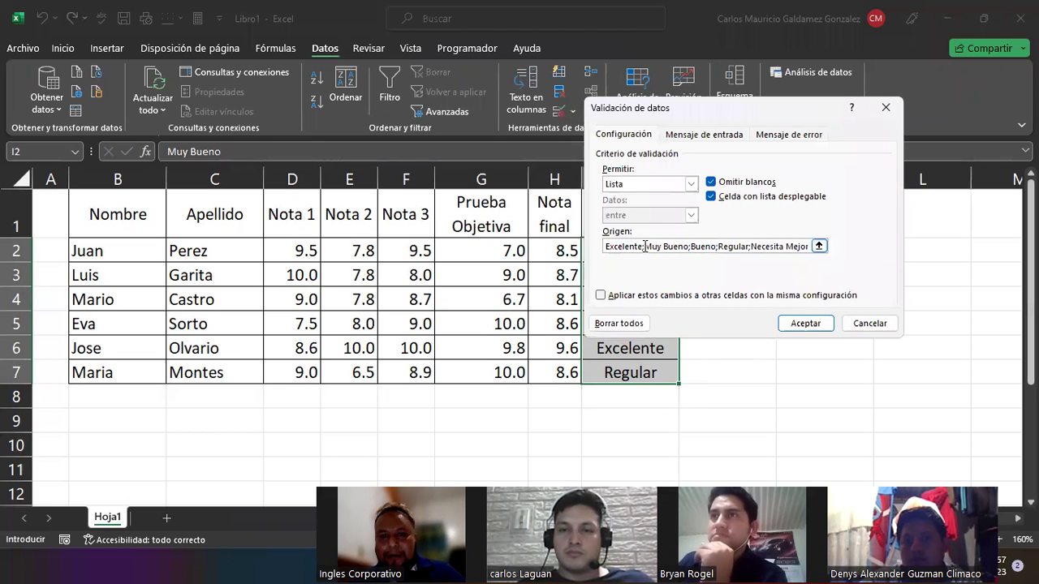
{"action": "left_click", "coordinate": [869, 323]}
{"action": "left_click", "coordinate": [658, 342]}
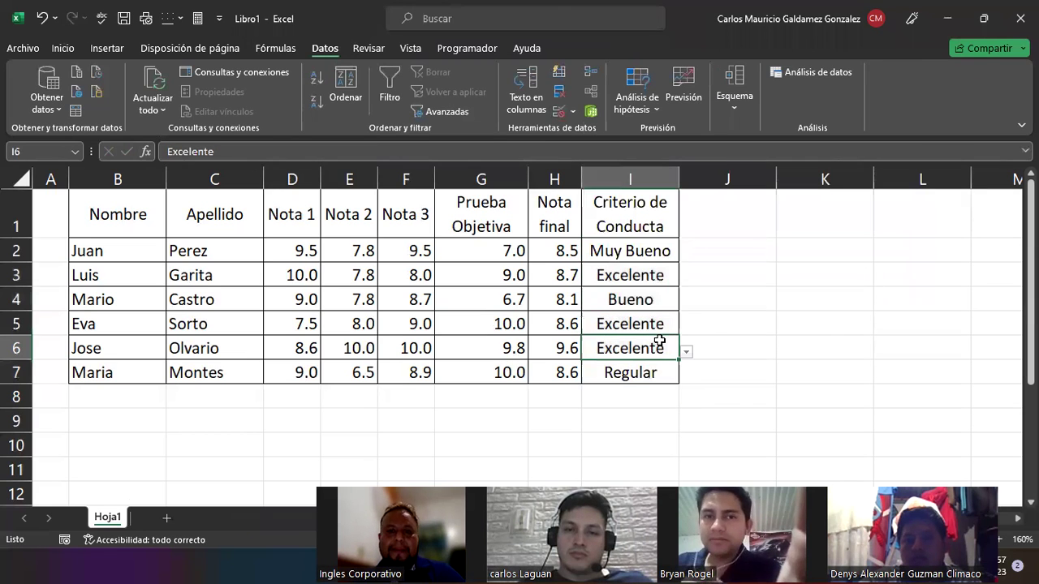
{"action": "left_click", "coordinate": [707, 255]}
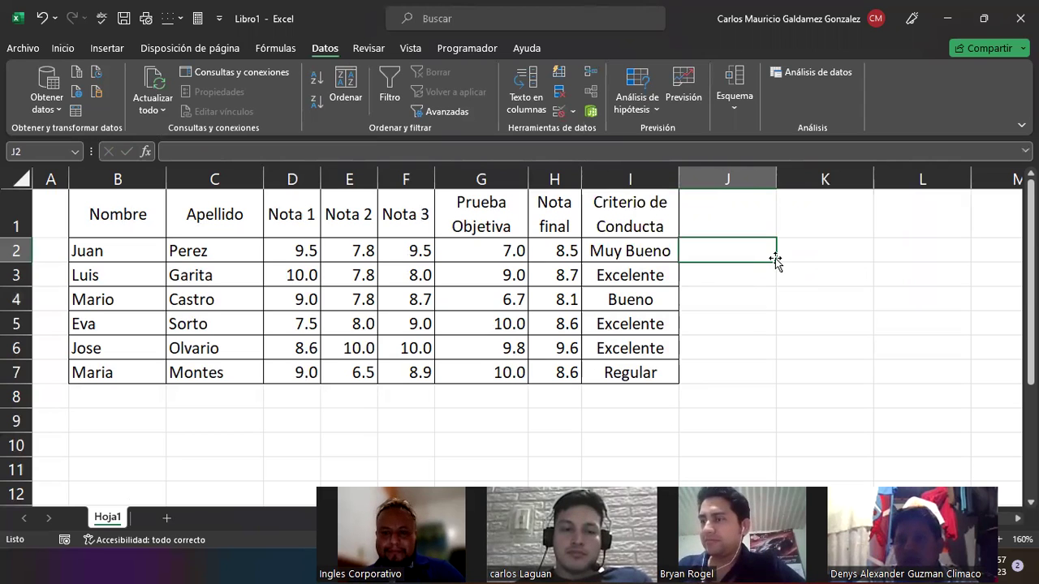
{"action": "left_click", "coordinate": [632, 81]}
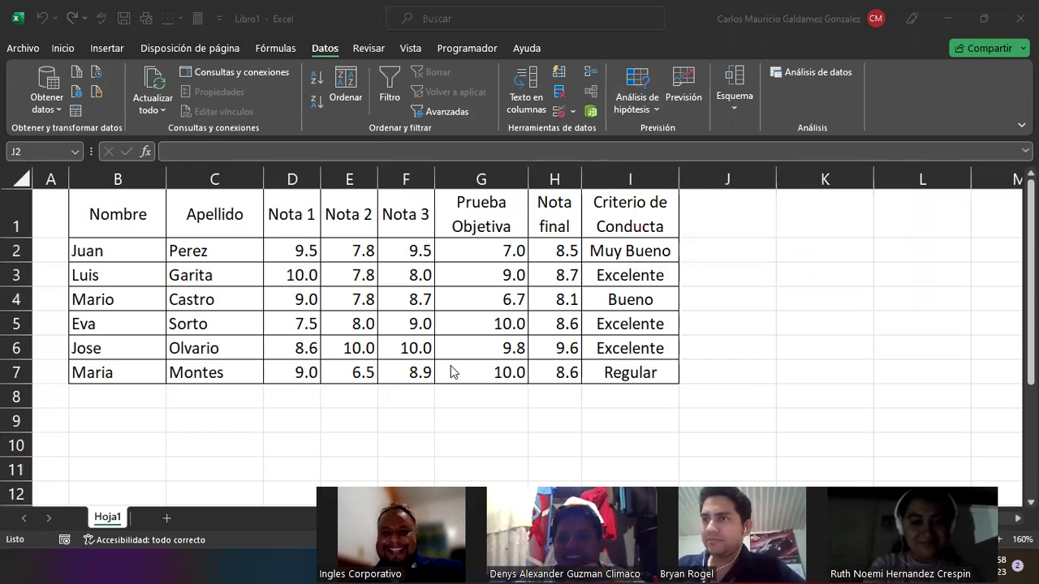
{"action": "key", "text": "alt+Tab"}
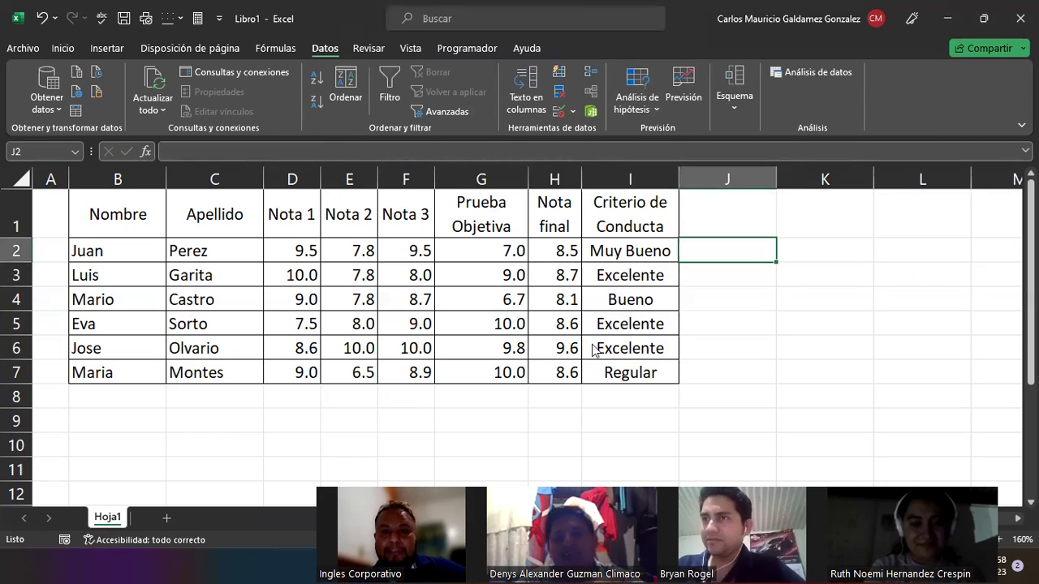
{"action": "left_click_drag", "start_coordinate": [614, 251], "coordinate": [606, 373]}
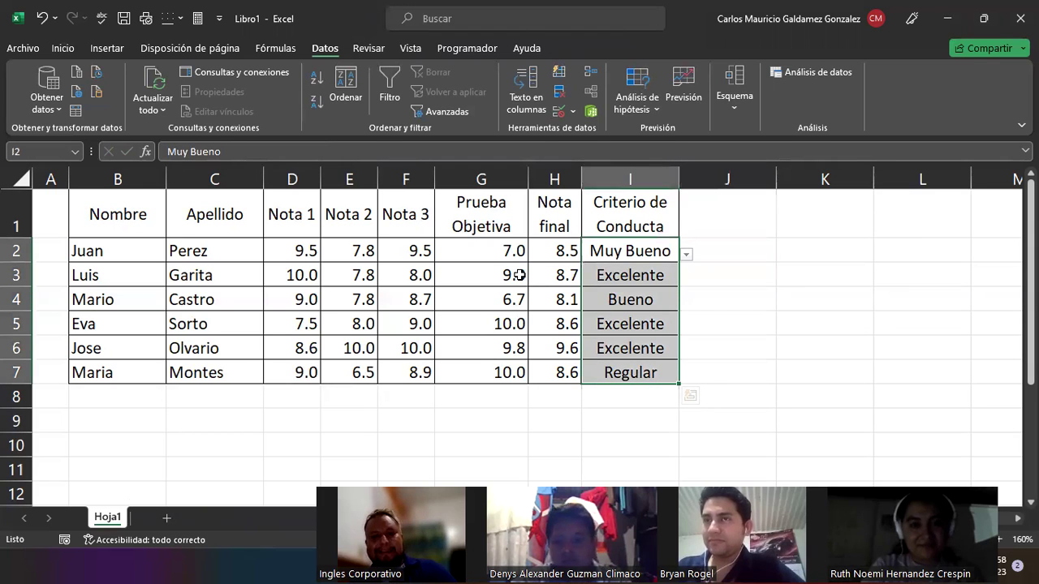
{"action": "left_click_drag", "start_coordinate": [284, 250], "coordinate": [498, 371]}
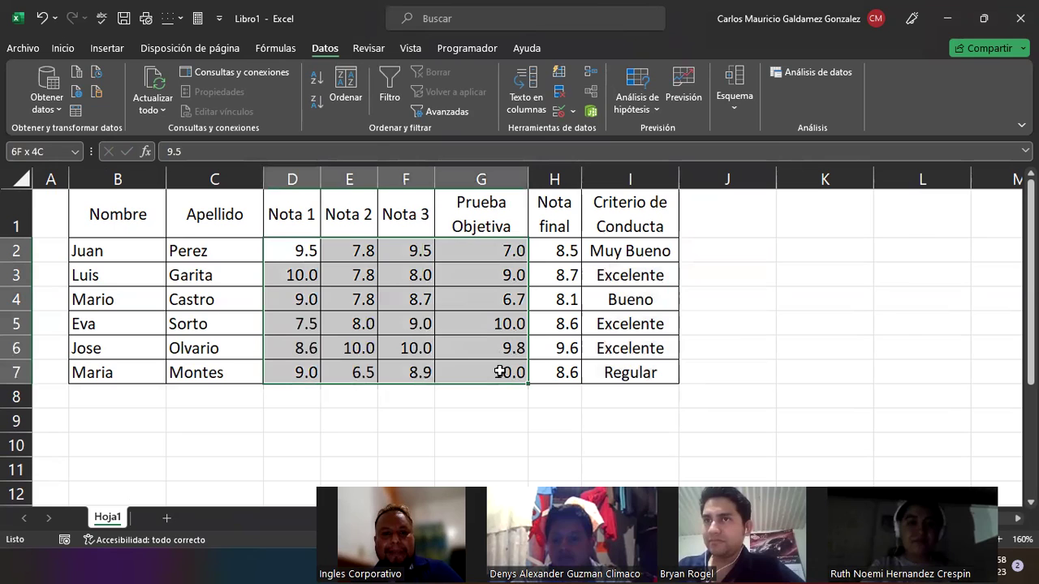
{"action": "left_click_drag", "start_coordinate": [293, 252], "coordinate": [464, 366]}
{"action": "left_click_drag", "start_coordinate": [625, 251], "coordinate": [626, 341]}
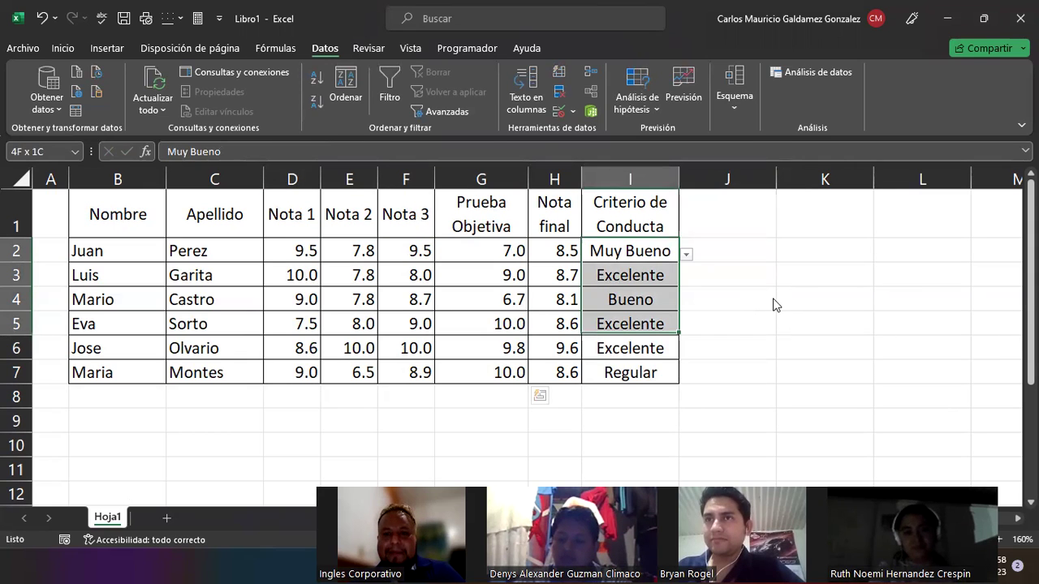
Enter the label 'Valores entre 10 - 50' in I9, then select I10.
{"action": "left_click", "coordinate": [807, 299]}
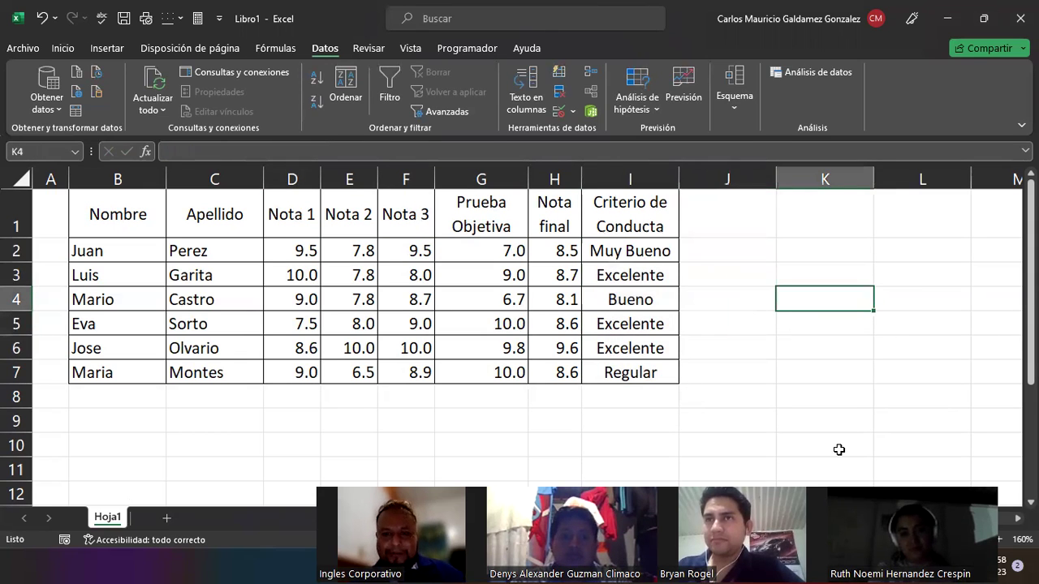
{"action": "key", "text": "Left"}
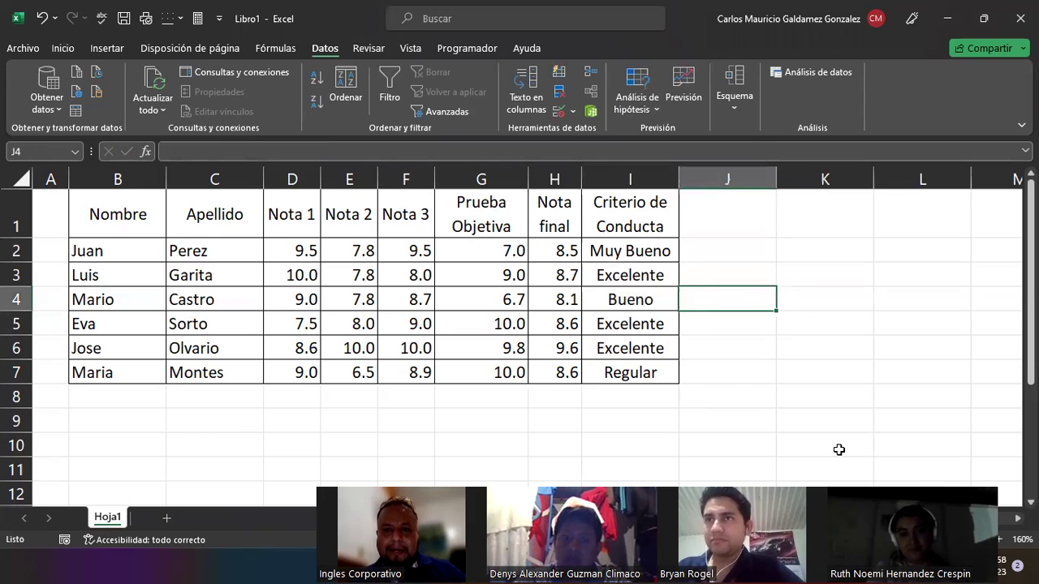
{"action": "key", "text": "Down"}
{"action": "key", "text": "Down"}
{"action": "key", "text": "Down"}
{"action": "key", "text": "Down"}
{"action": "key", "text": "Down"}
{"action": "key", "text": "Down"}
{"action": "key", "text": "Left"}
{"action": "key", "text": "Left"}
{"action": "key", "text": "Left"}
{"action": "key", "text": "Left"}
{"action": "key", "text": "Left"}
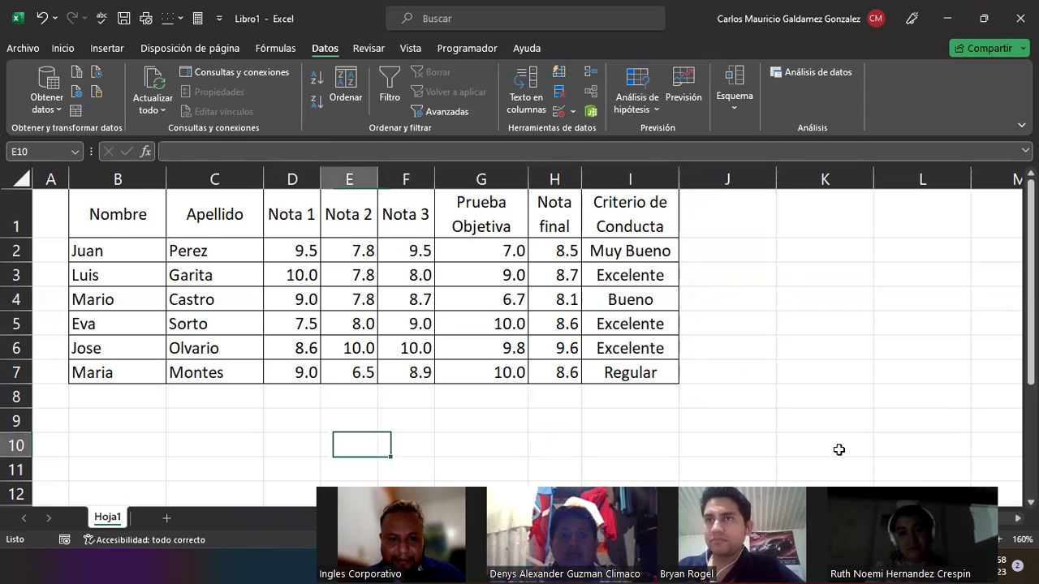
{"action": "key", "text": "Up"}
{"action": "key", "text": "Right"}
{"action": "key", "text": "Right"}
{"action": "key", "text": "Right"}
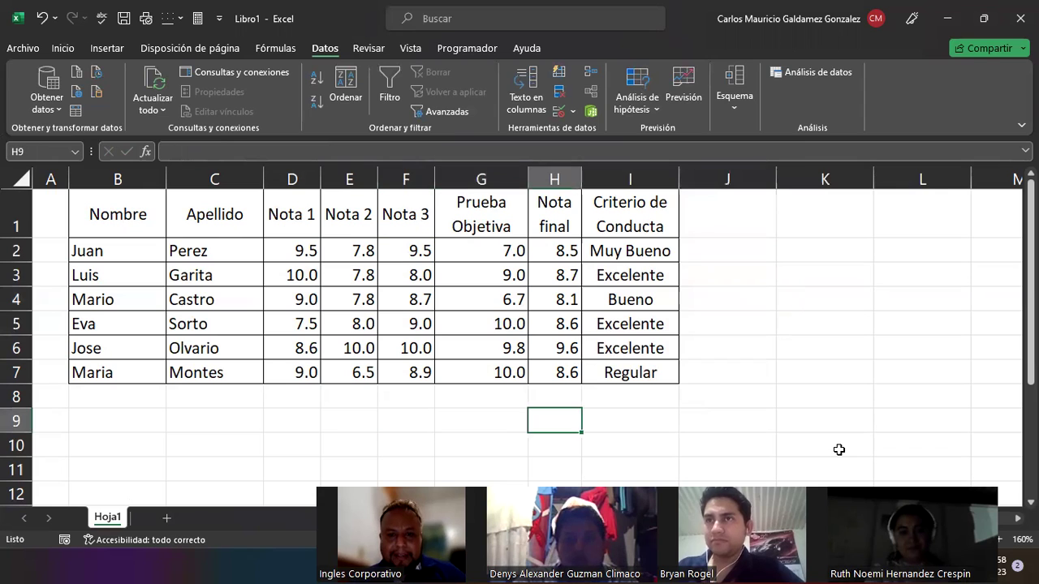
{"action": "key", "text": "Right"}
{"action": "type", "text": "Val"}
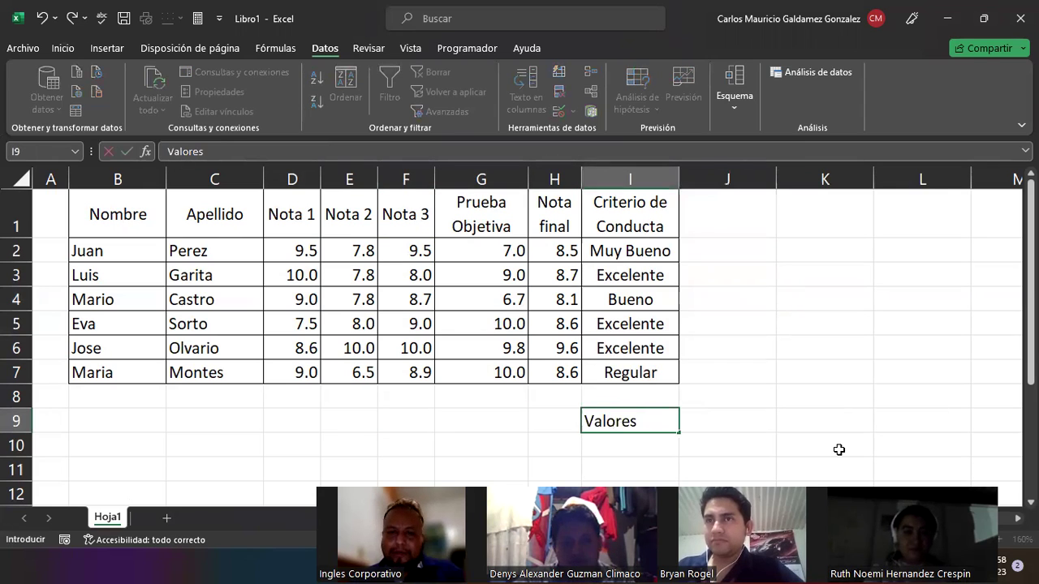
{"action": "type", "text": "tre 10 -"}
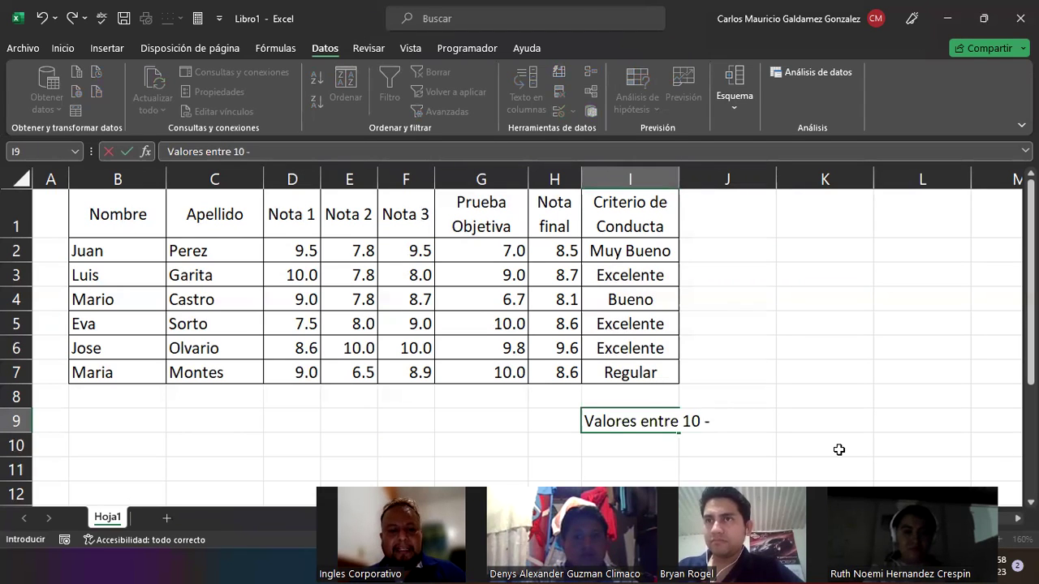
{"action": "type", "text": " 50"}
{"action": "key", "text": "Return"}
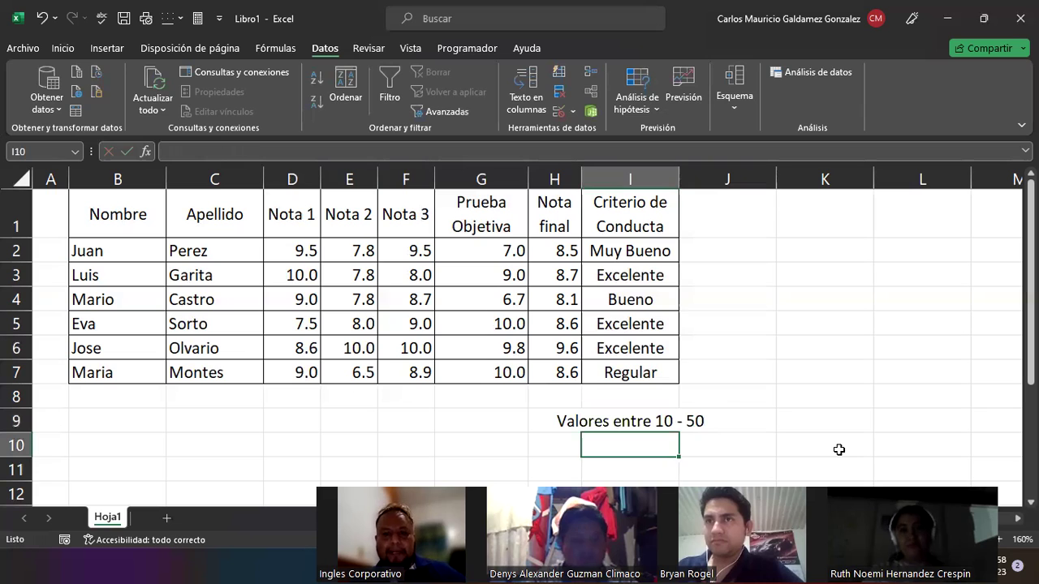
{"action": "left_click", "coordinate": [615, 417]}
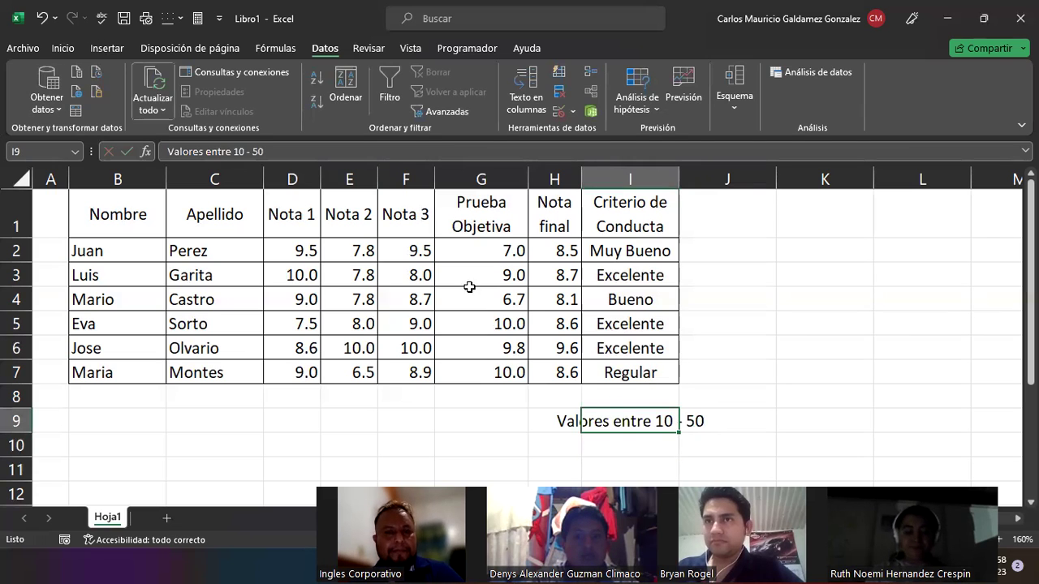
{"action": "left_click", "coordinate": [629, 446]}
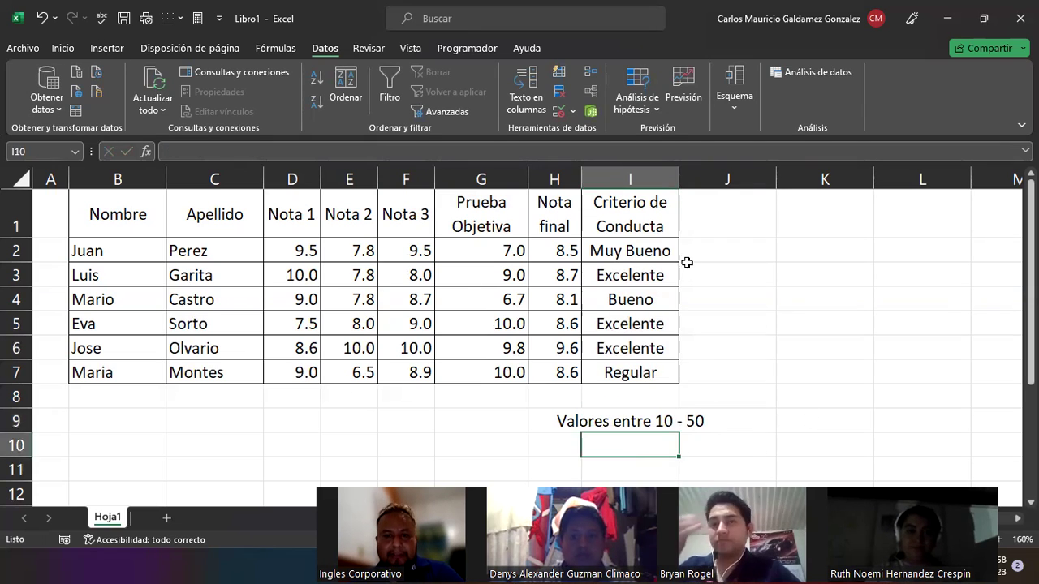
Limit I10 to whole numbers between 10 and 50, then test it by entering 60.
{"action": "left_click", "coordinate": [559, 111]}
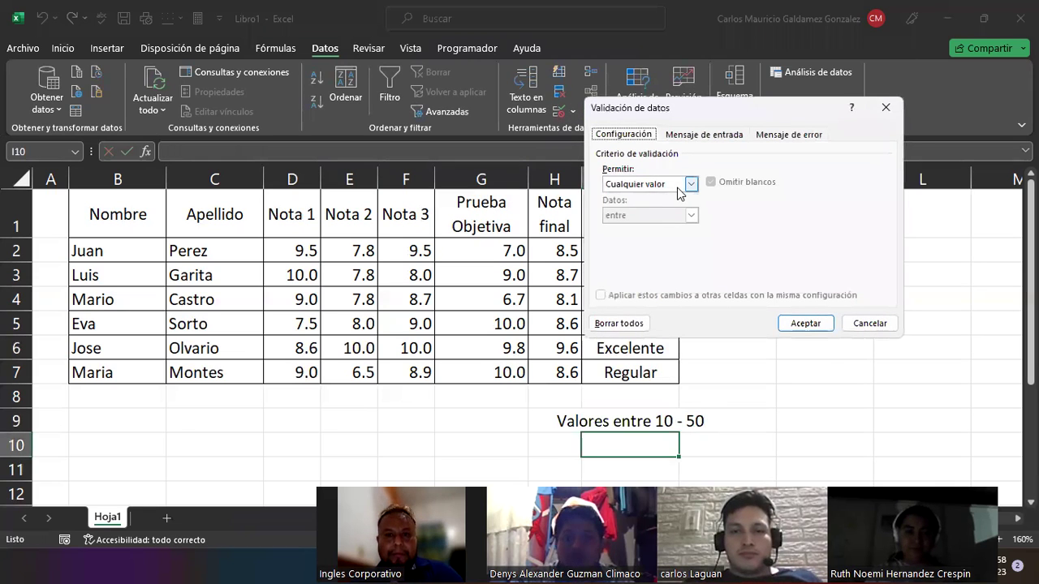
{"action": "left_click", "coordinate": [678, 187]}
{"action": "left_click", "coordinate": [671, 209]}
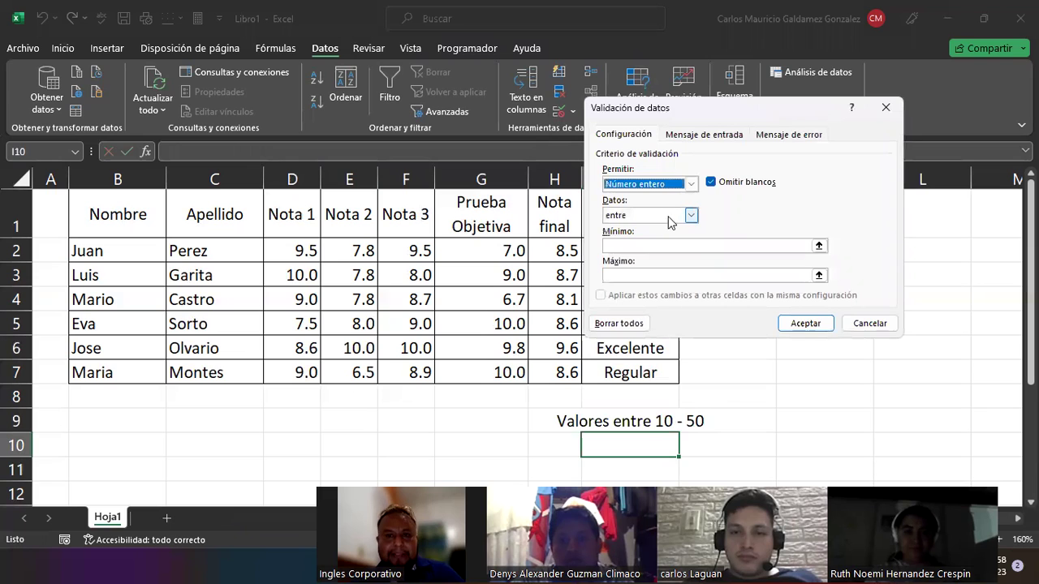
{"action": "left_click", "coordinate": [662, 216]}
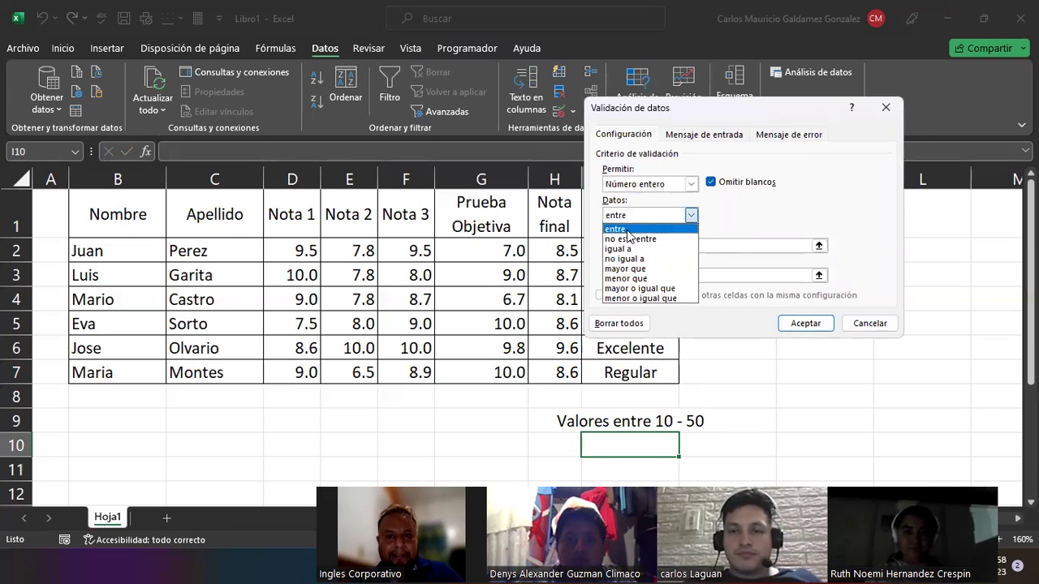
{"action": "left_click", "coordinate": [699, 256]}
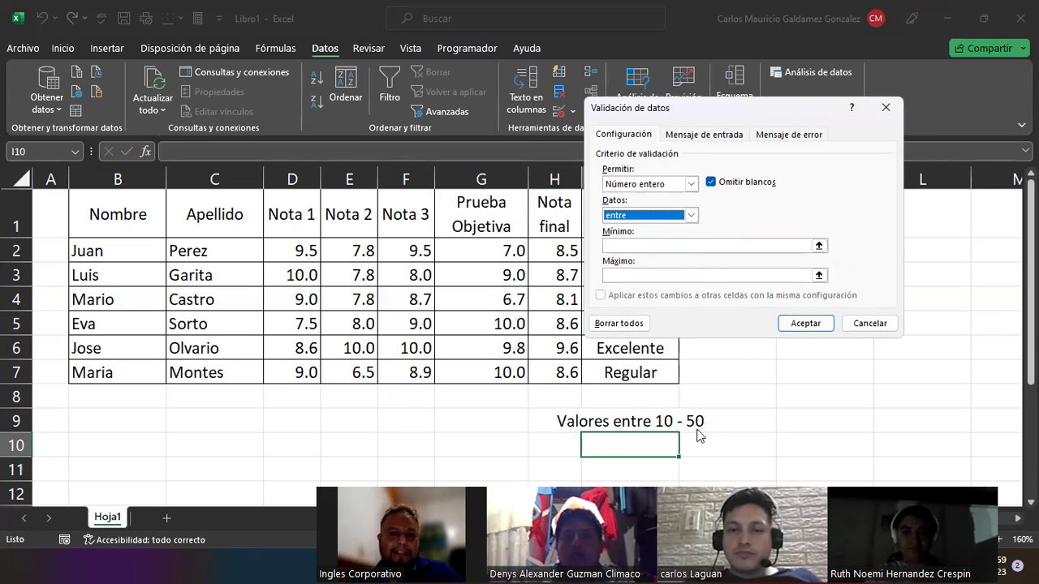
{"action": "left_click", "coordinate": [639, 246]}
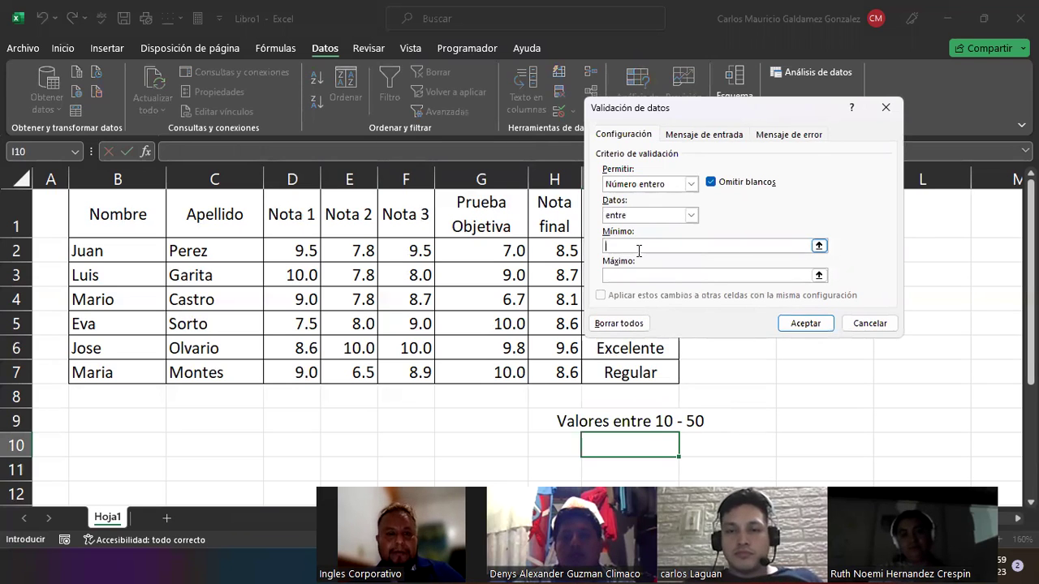
{"action": "type", "text": "10"}
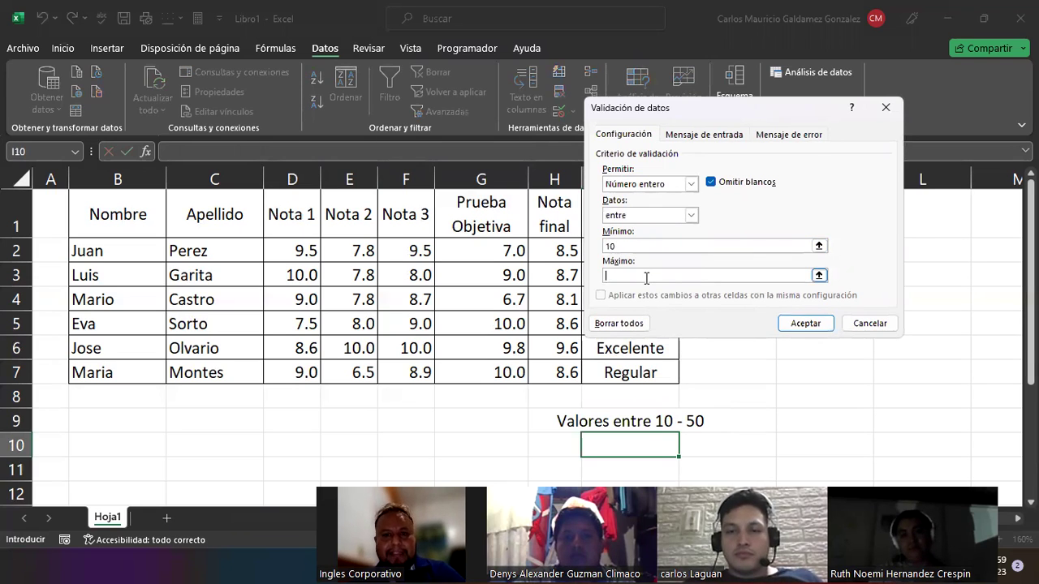
{"action": "type", "text": "0"}
{"action": "left_click", "coordinate": [806, 324]}
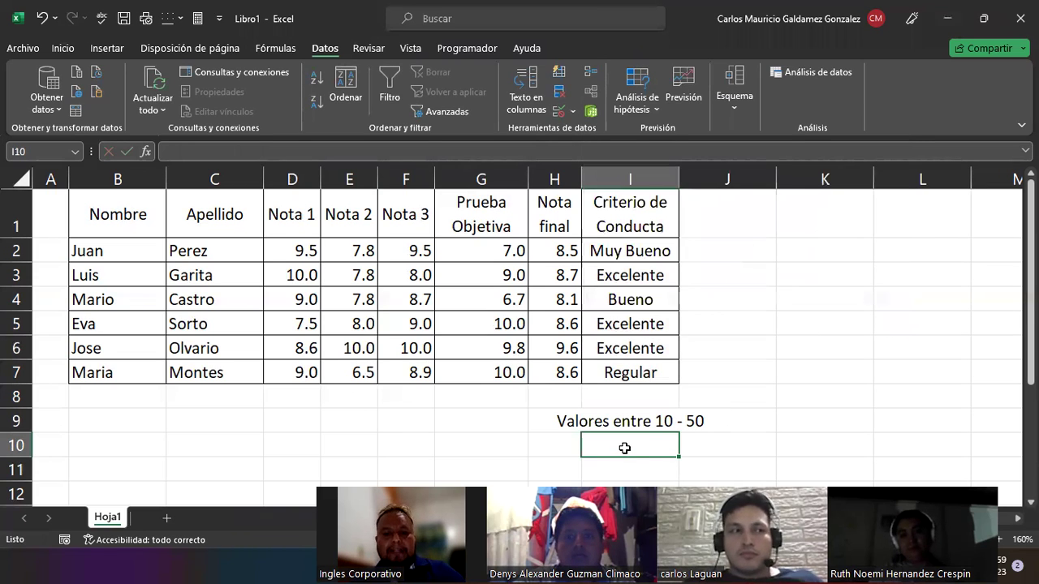
{"action": "type", "text": "60"}
{"action": "key", "text": "Return"}
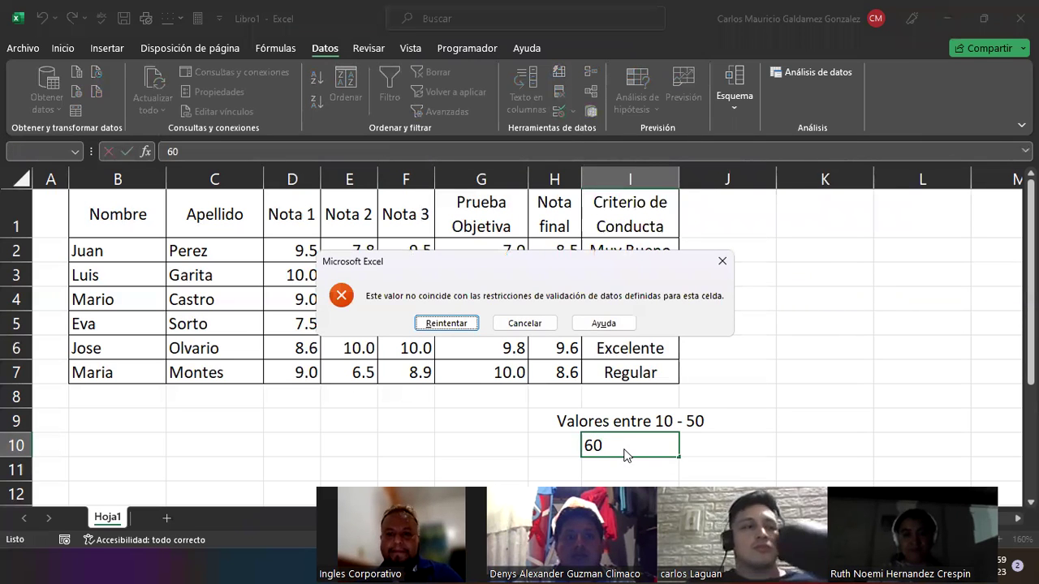
Cancel the rejected entry of 60 and reselect cells on the sheet.
{"action": "left_click", "coordinate": [525, 323]}
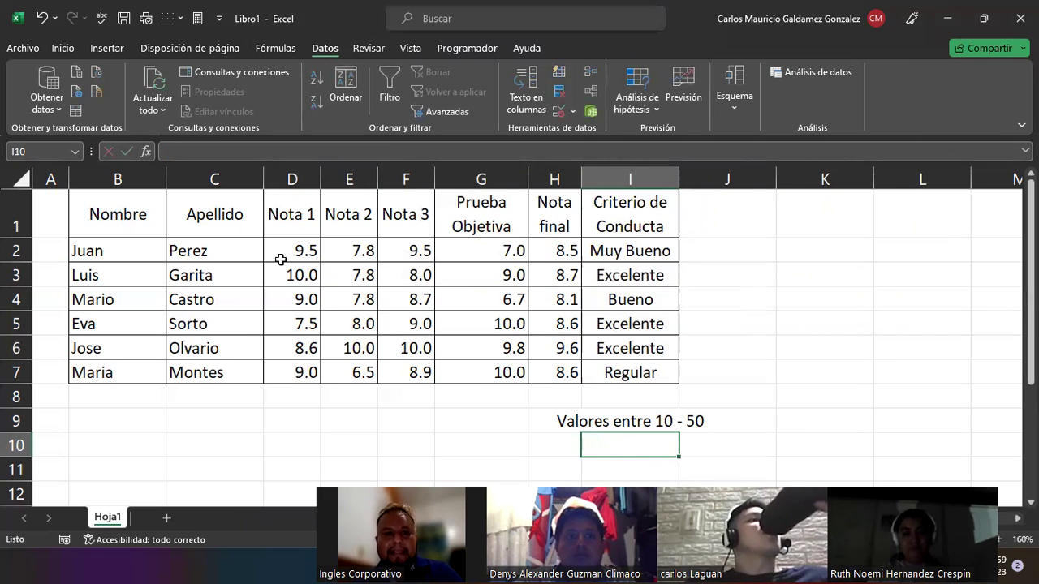
{"action": "left_click_drag", "start_coordinate": [285, 253], "coordinate": [504, 369]}
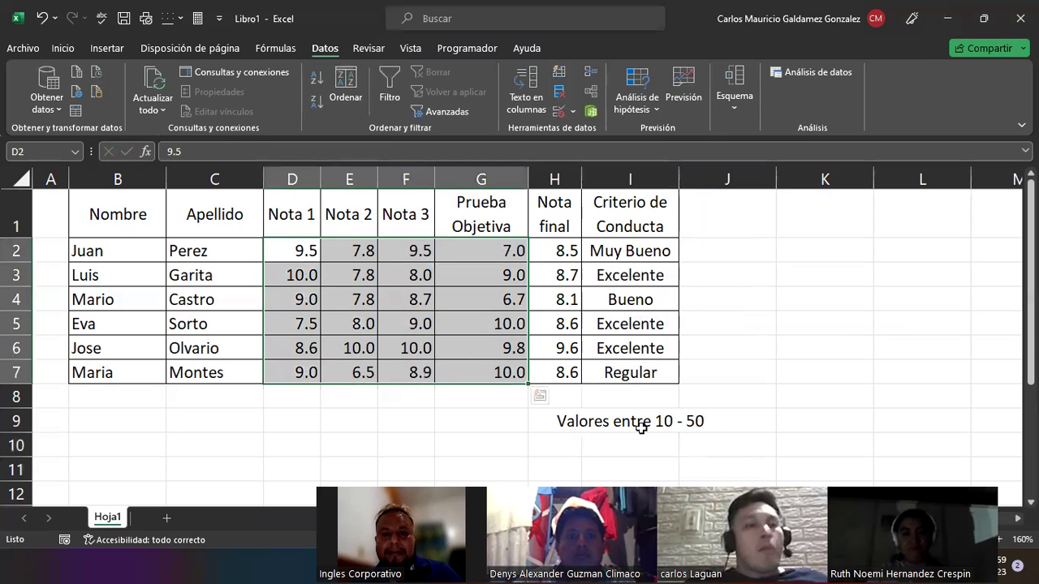
{"action": "left_click", "coordinate": [636, 425]}
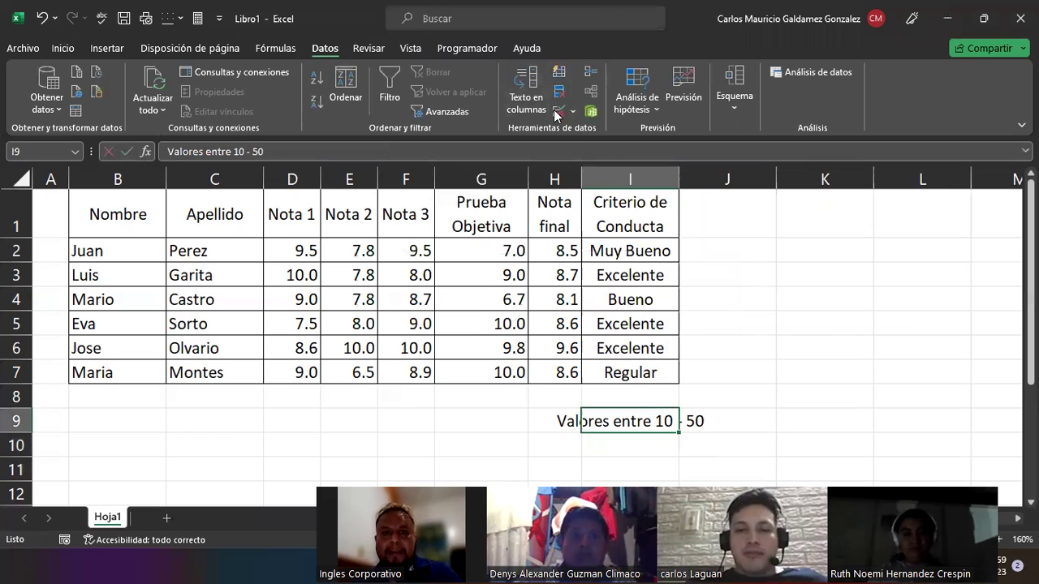
Reopen I10's validation and switch the comparison to no está entre, then igual a.
{"action": "left_click", "coordinate": [559, 111]}
{"action": "left_click", "coordinate": [691, 215]}
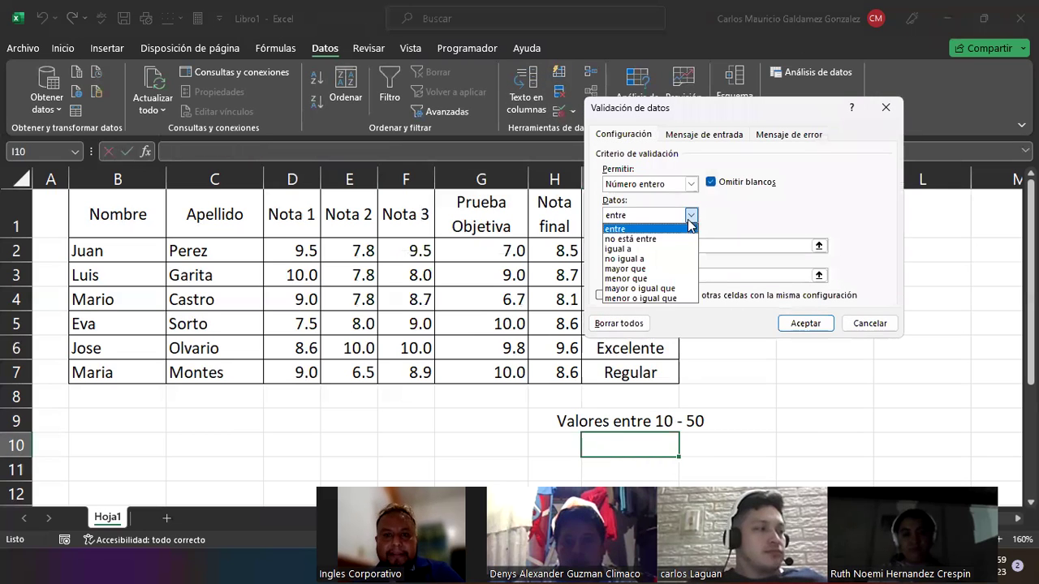
{"action": "left_click", "coordinate": [663, 240]}
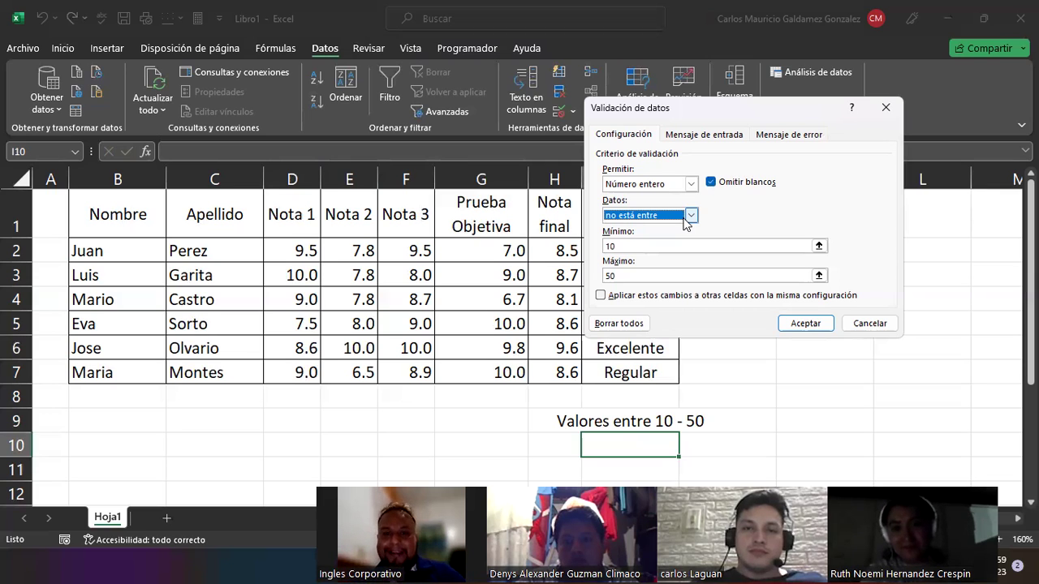
{"action": "left_click", "coordinate": [690, 215]}
{"action": "left_click", "coordinate": [642, 246]}
{"action": "left_click", "coordinate": [631, 245]}
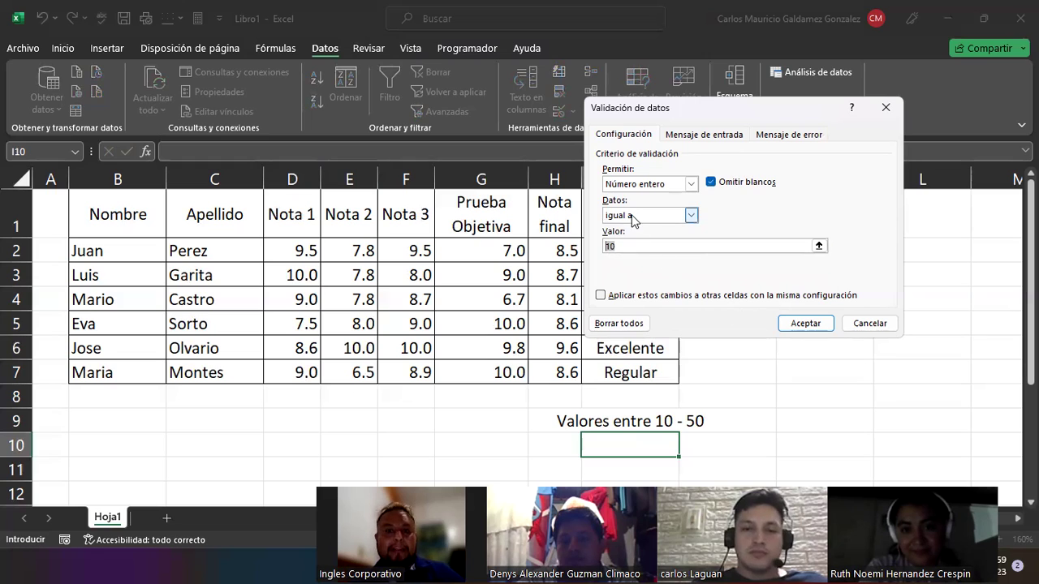
Preview the comparisons no igual a, mayor que, menor que, mayor o igual que, menor o igual que.
{"action": "left_click", "coordinate": [692, 216]}
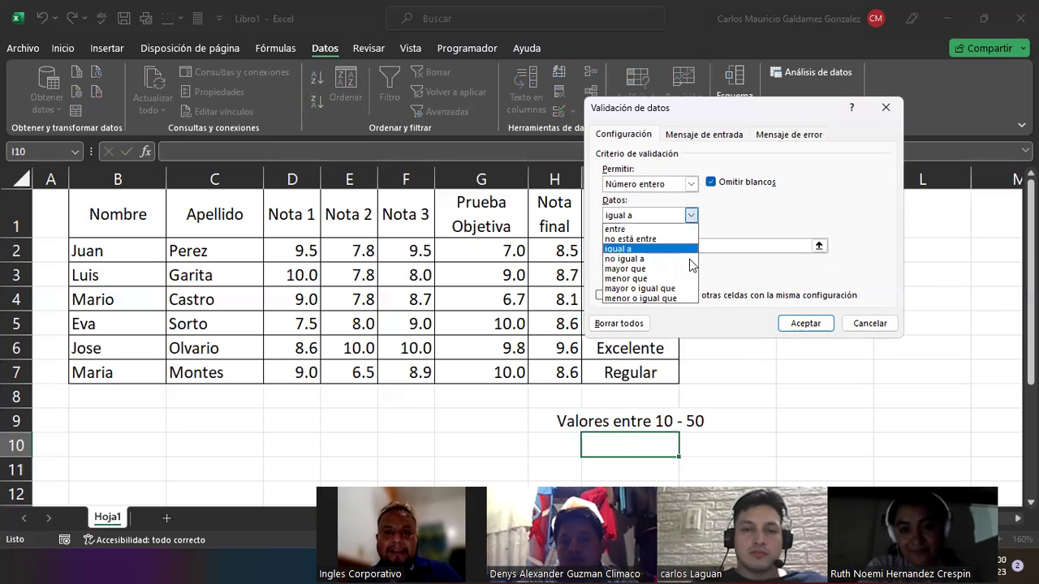
{"action": "left_click", "coordinate": [666, 263]}
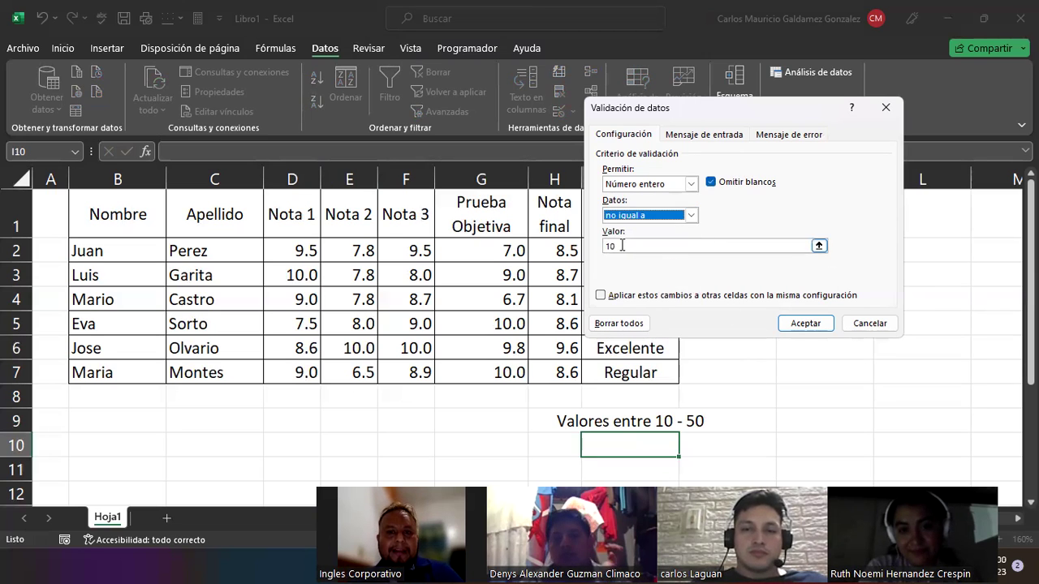
{"action": "key", "text": "Tab"}
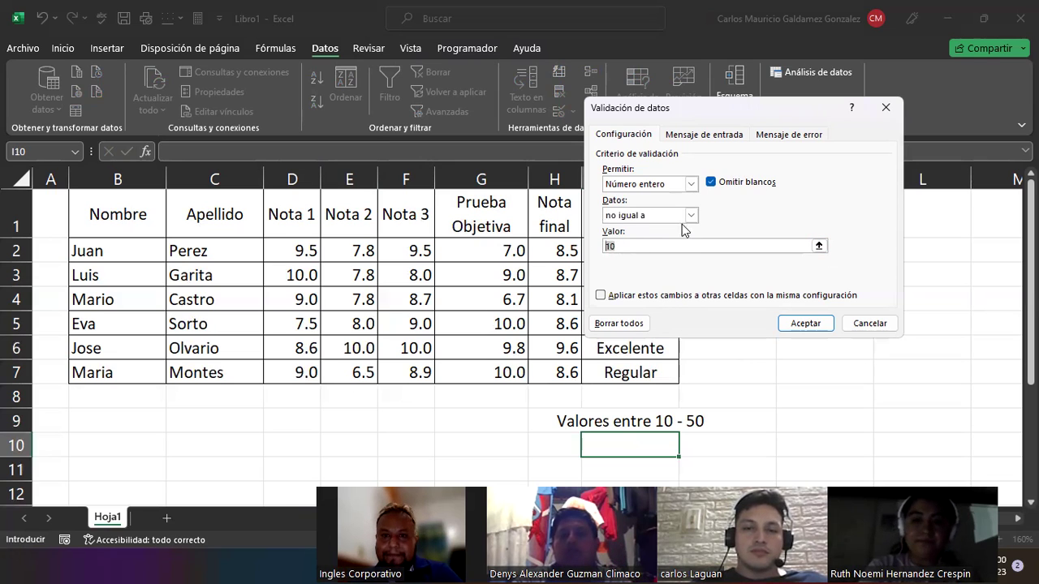
{"action": "left_click", "coordinate": [692, 215]}
{"action": "left_click", "coordinate": [676, 278]}
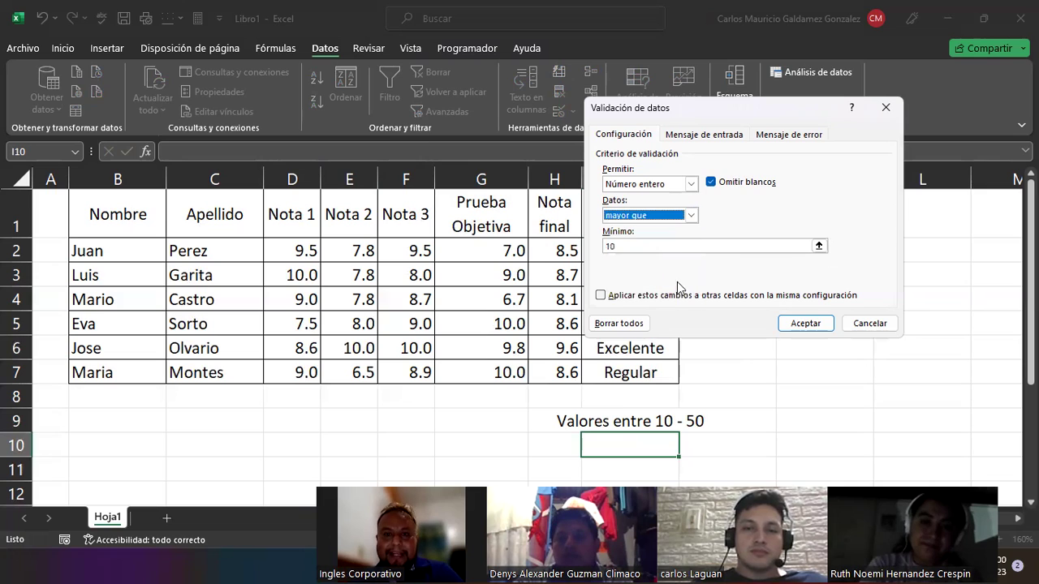
{"action": "key", "text": "Tab"}
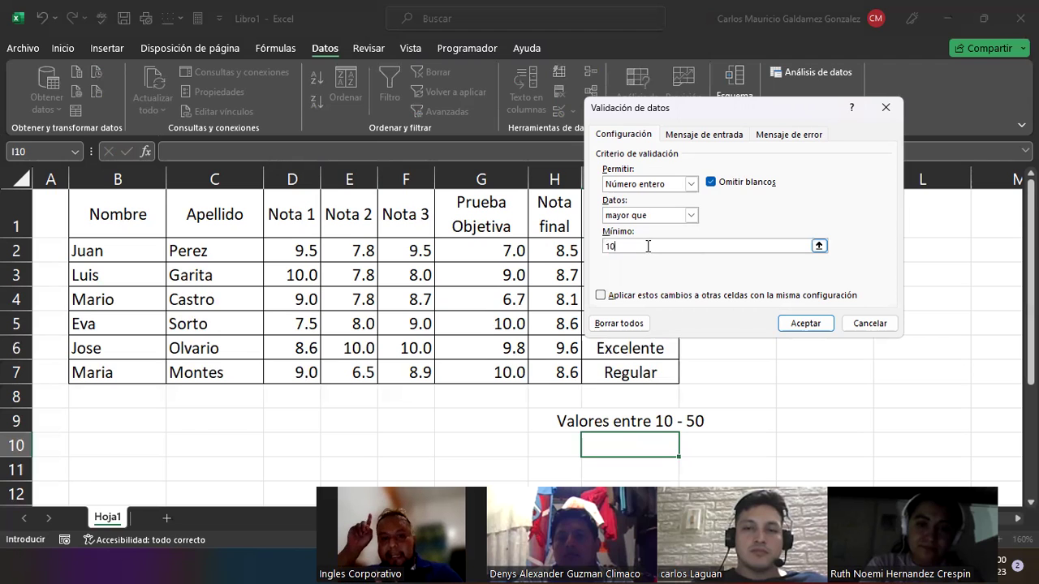
{"action": "left_click", "coordinate": [689, 215]}
{"action": "left_click", "coordinate": [662, 282]}
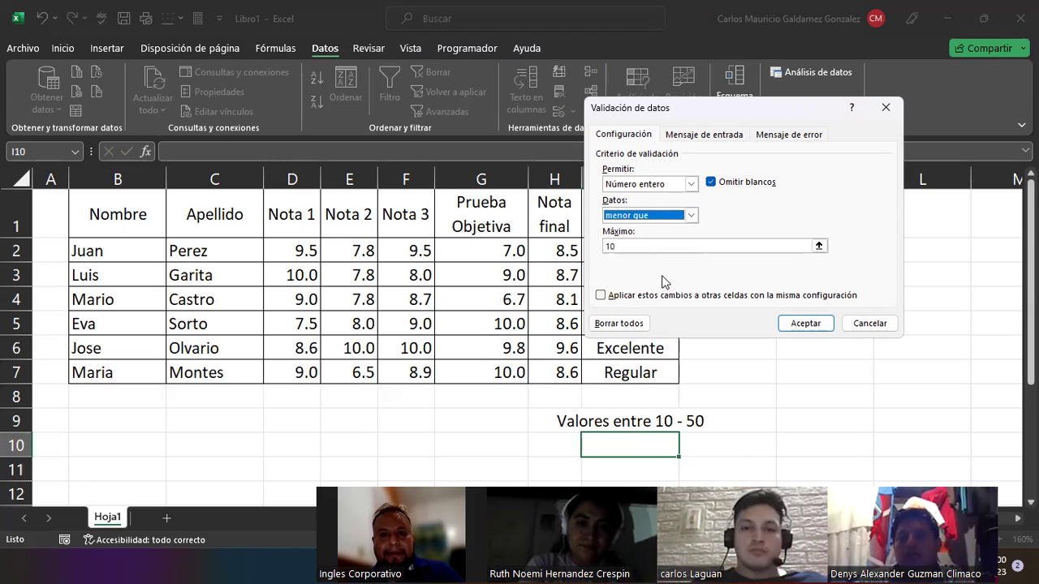
{"action": "left_click", "coordinate": [691, 215]}
{"action": "left_click", "coordinate": [650, 294]}
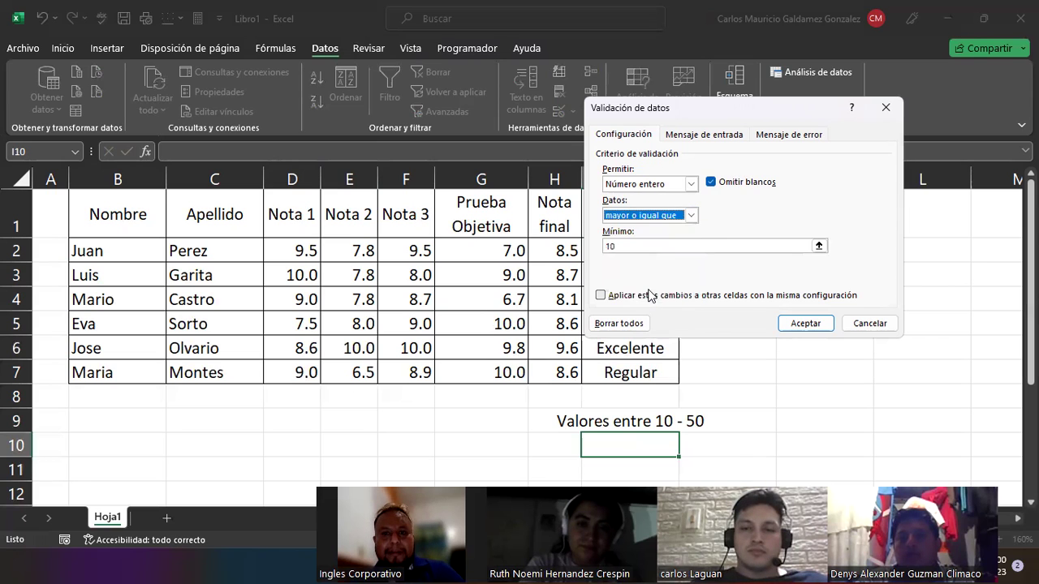
{"action": "left_click", "coordinate": [691, 215]}
{"action": "left_click", "coordinate": [690, 299]}
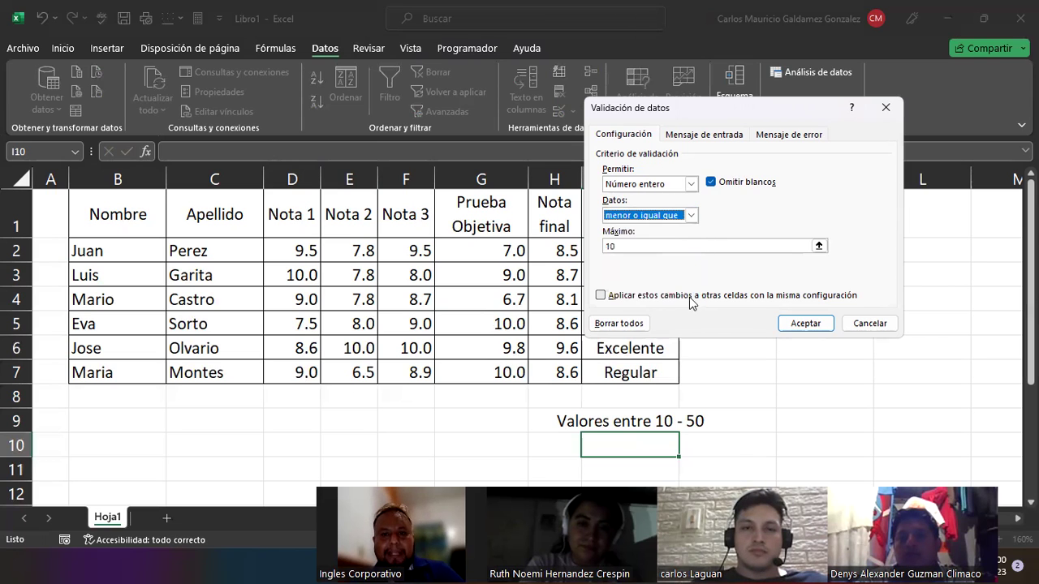
Cancel the changes, reopen validation to view the Permitir list, and close it unchanged.
{"action": "left_click", "coordinate": [872, 327]}
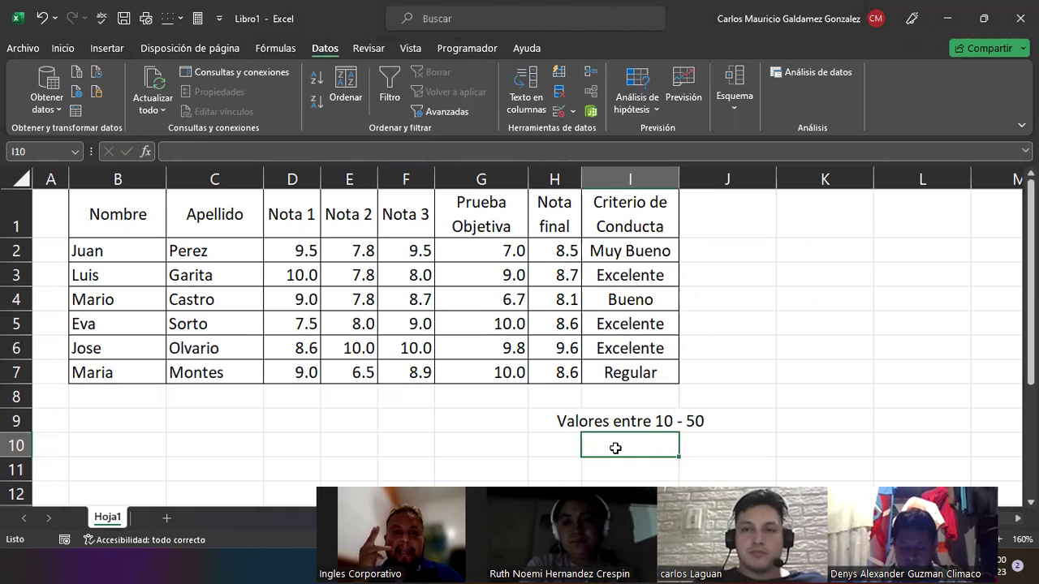
{"action": "left_click", "coordinate": [558, 109]}
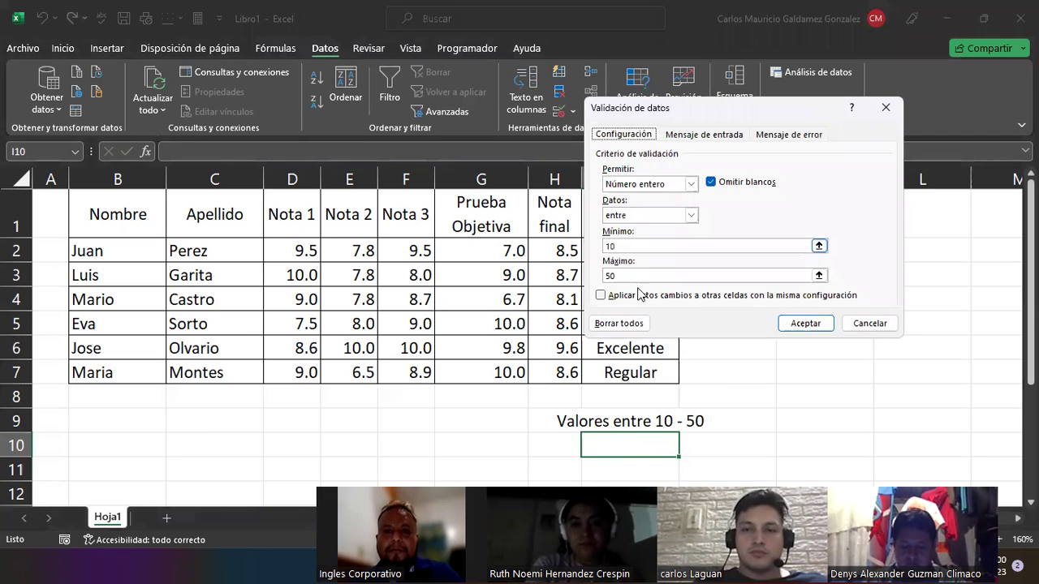
{"action": "left_click", "coordinate": [692, 185]}
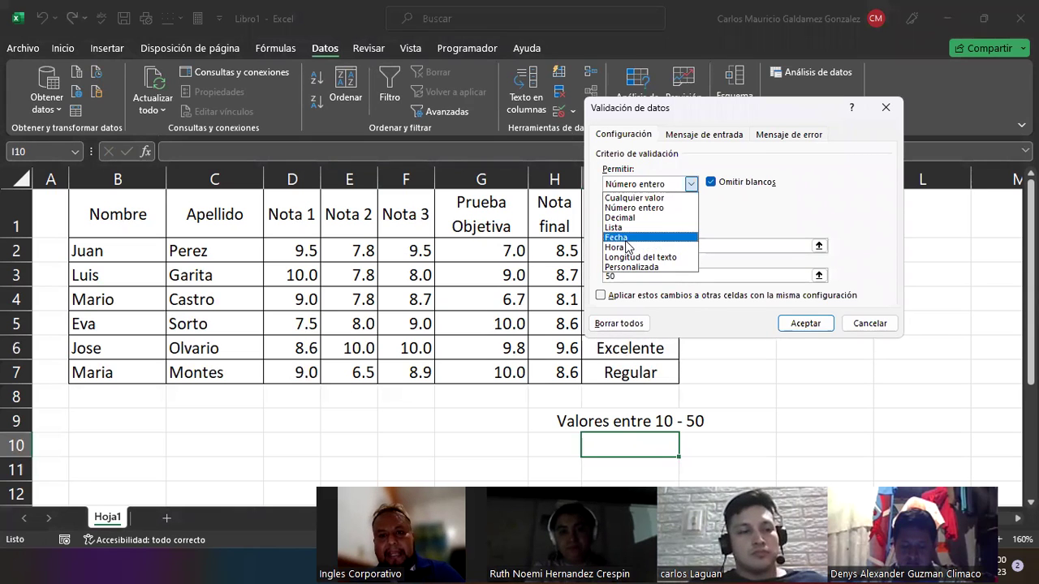
{"action": "left_click", "coordinate": [870, 323]}
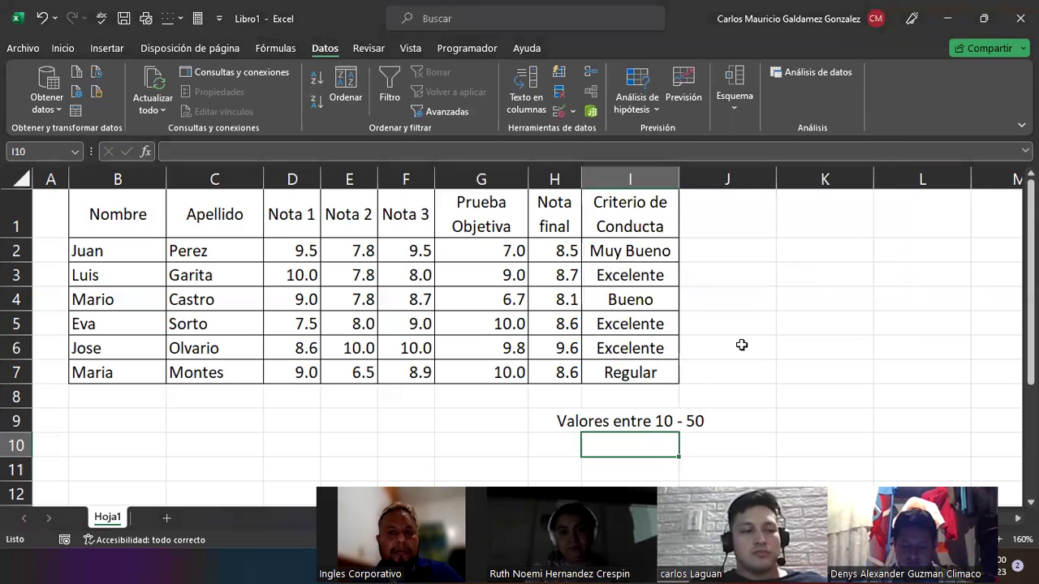
Convert the grade range B1:I7 into the banded table Tabla1 with Ctrl+T.
{"action": "left_click", "coordinate": [739, 346]}
{"action": "left_click_drag", "start_coordinate": [132, 216], "coordinate": [591, 213]}
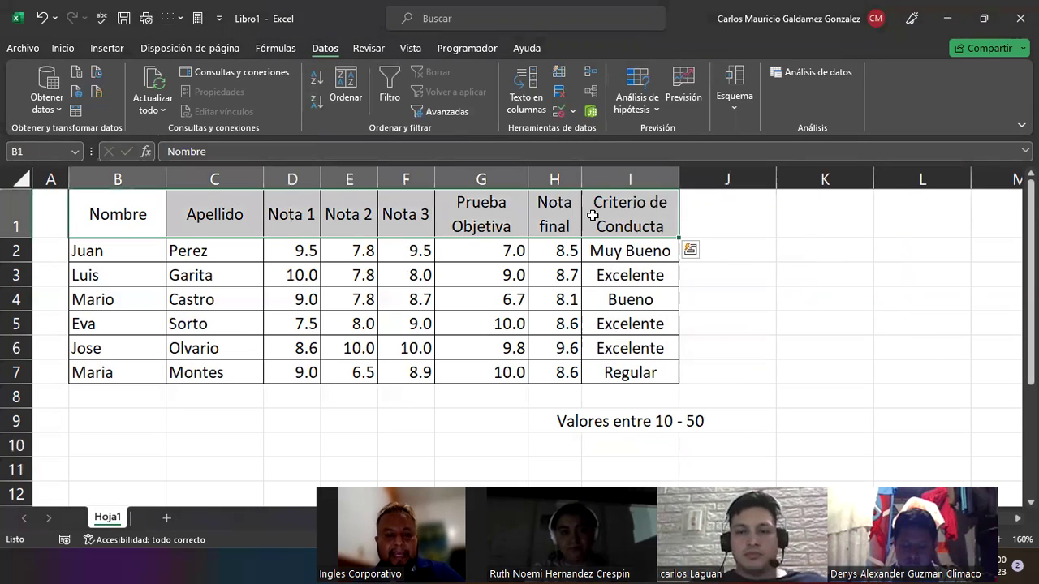
{"action": "left_click", "coordinate": [594, 215]}
{"action": "key", "text": "ctrl+t"}
{"action": "key", "text": "Return"}
{"action": "left_click", "coordinate": [578, 349]}
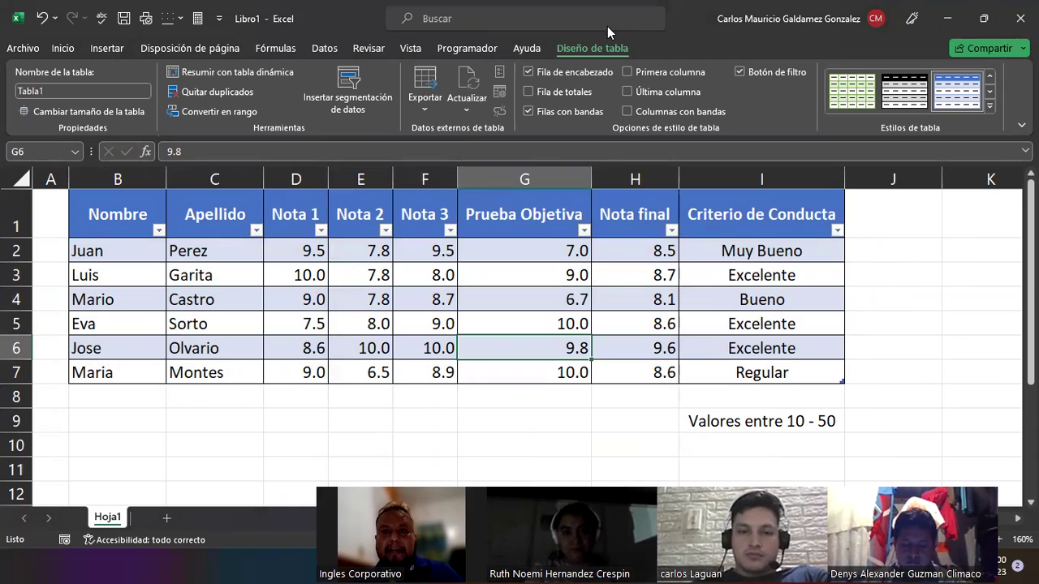
Minimize Excel and the Asistencia folder, show the thank-you slide, then stop the Zoom share.
{"action": "left_click", "coordinate": [947, 18]}
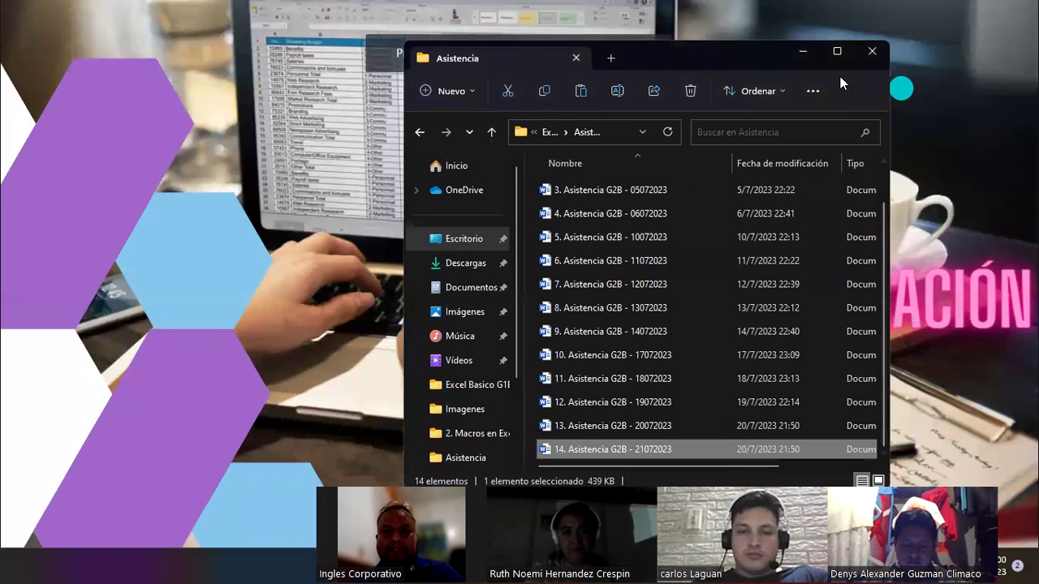
{"action": "left_click", "coordinate": [802, 53]}
{"action": "left_click", "coordinate": [931, 259]}
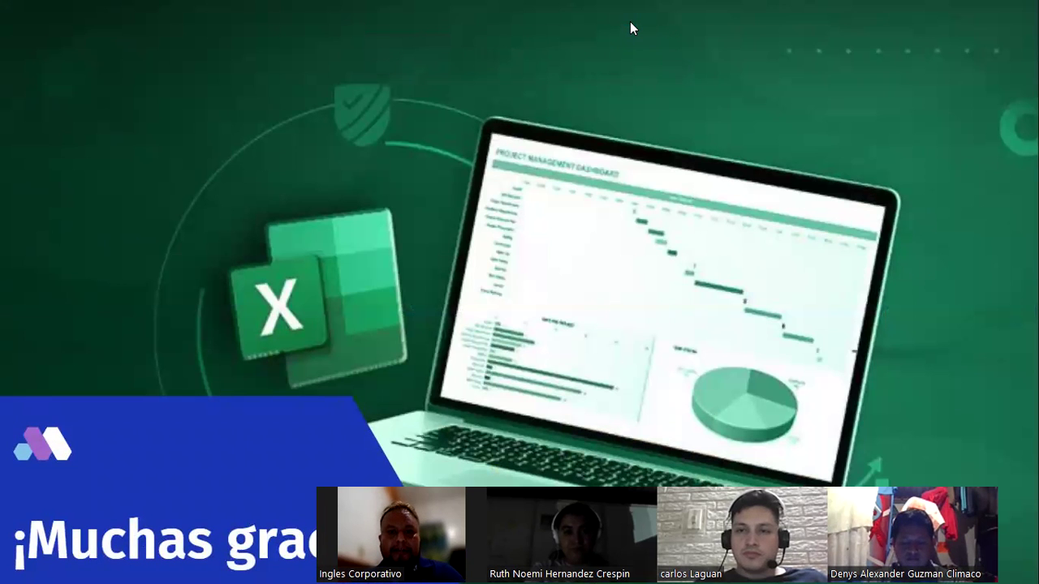
{"action": "left_click", "coordinate": [631, 23]}
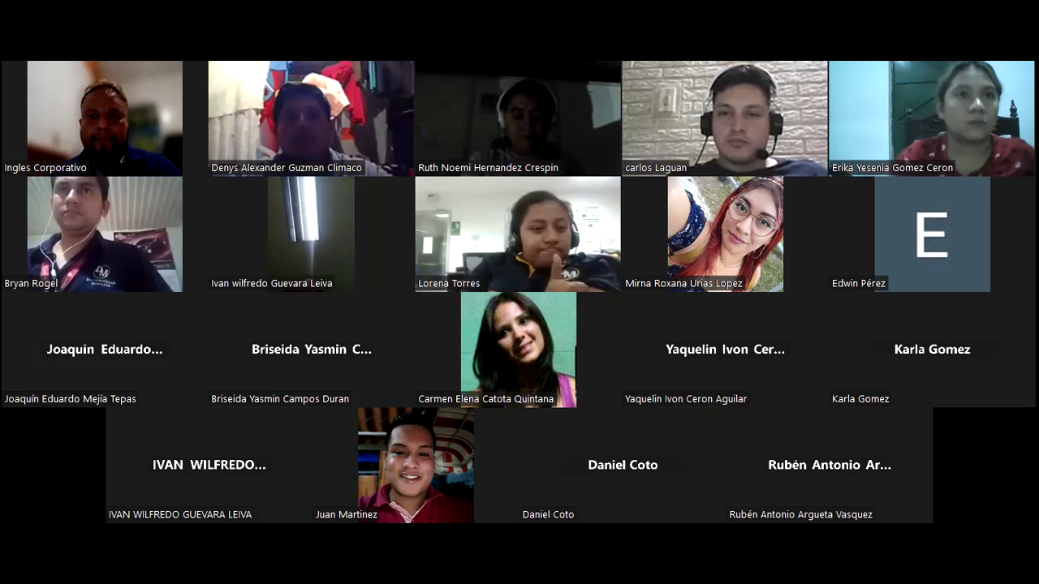